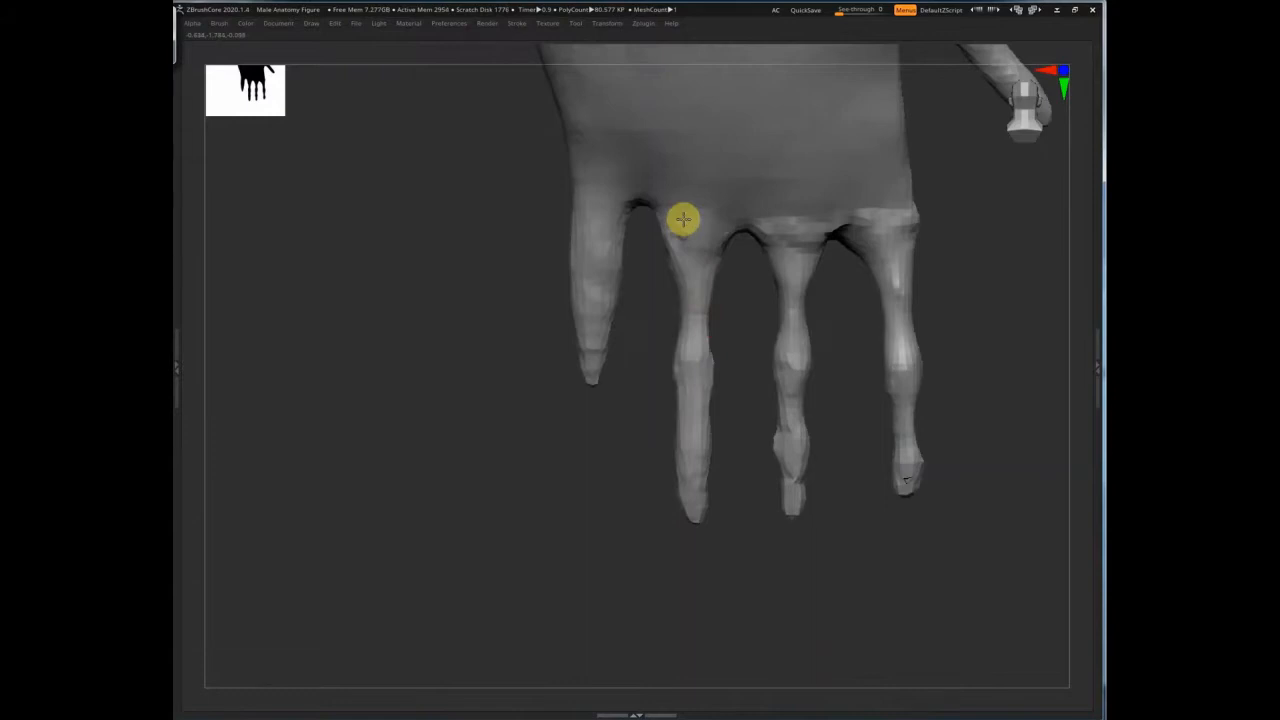
Step: Sculpt the finger joints and tapering segments on the back and palm sides of the hand
{"action": "mouse_move", "coordinate": [683, 219]}
{"action": "right_mouse_down"}
{"action": "mouse_move", "coordinate": [740, 517]}
{"action": "mouse_move", "coordinate": [663, 403]}
{"action": "right_mouse_up"}
{"action": "left_click_drag", "start_coordinate": [663, 403], "coordinate": [637, 249]}
{"action": "mouse_move", "coordinate": [637, 249]}
{"action": "right_mouse_down"}
{"action": "mouse_move", "coordinate": [692, 268]}
{"action": "mouse_move", "coordinate": [623, 400]}
{"action": "right_mouse_up"}
{"action": "left_click_drag", "start_coordinate": [623, 400], "coordinate": [606, 357]}
{"action": "mouse_move", "coordinate": [606, 357]}
{"action": "right_mouse_down"}
{"action": "mouse_move", "coordinate": [643, 357]}
{"action": "mouse_move", "coordinate": [637, 343]}
{"action": "right_mouse_up"}
{"action": "mouse_move", "coordinate": [637, 343]}
{"action": "left_mouse_down"}
{"action": "mouse_move", "coordinate": [634, 317]}
{"action": "mouse_move", "coordinate": [546, 257]}
{"action": "mouse_move", "coordinate": [666, 340]}
{"action": "left_mouse_up"}
{"action": "mouse_move", "coordinate": [666, 340]}
{"action": "right_mouse_down"}
{"action": "mouse_move", "coordinate": [622, 349]}
{"action": "mouse_move", "coordinate": [691, 449]}
{"action": "mouse_move", "coordinate": [503, 457]}
{"action": "mouse_move", "coordinate": [734, 429]}
{"action": "mouse_move", "coordinate": [867, 326]}
{"action": "mouse_move", "coordinate": [757, 374]}
{"action": "mouse_move", "coordinate": [597, 291]}
{"action": "mouse_move", "coordinate": [737, 254]}
{"action": "mouse_move", "coordinate": [835, 311]}
{"action": "right_mouse_up"}
{"action": "mouse_move", "coordinate": [835, 311]}
{"action": "left_mouse_down"}
{"action": "mouse_move", "coordinate": [780, 346]}
{"action": "mouse_move", "coordinate": [791, 334]}
{"action": "mouse_move", "coordinate": [789, 383]}
{"action": "left_mouse_up"}
{"action": "mouse_move", "coordinate": [789, 383]}
{"action": "right_mouse_down"}
{"action": "mouse_move", "coordinate": [786, 287]}
{"action": "mouse_move", "coordinate": [808, 354]}
{"action": "mouse_move", "coordinate": [837, 303]}
{"action": "mouse_move", "coordinate": [737, 396]}
{"action": "mouse_move", "coordinate": [600, 363]}
{"action": "mouse_move", "coordinate": [917, 400]}
{"action": "mouse_move", "coordinate": [820, 483]}
{"action": "right_mouse_up"}
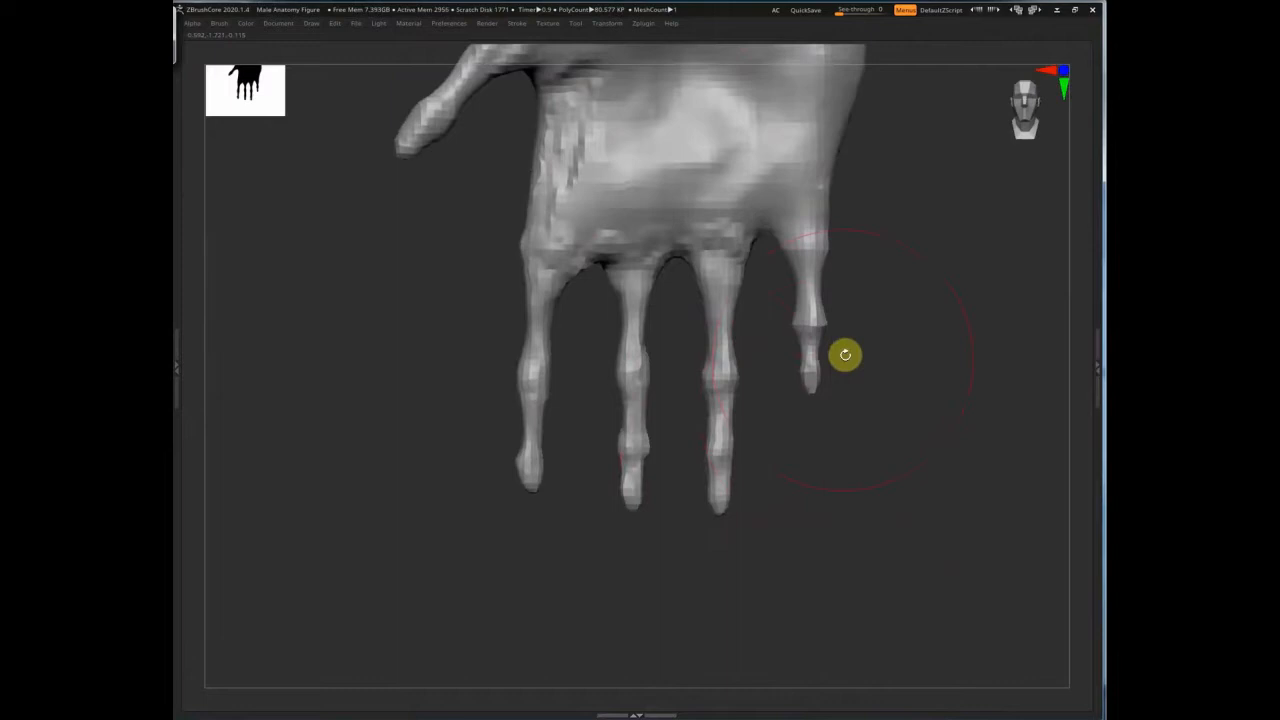
Step: Carve a hollow across the centre of the palm and sculpt tendon ridges running from it toward the fingers
{"action": "right_click_drag", "start_coordinate": [845, 354], "coordinate": [706, 471], "text": "ctrl"}
{"action": "right_click_drag", "start_coordinate": [714, 517], "coordinate": [709, 409]}
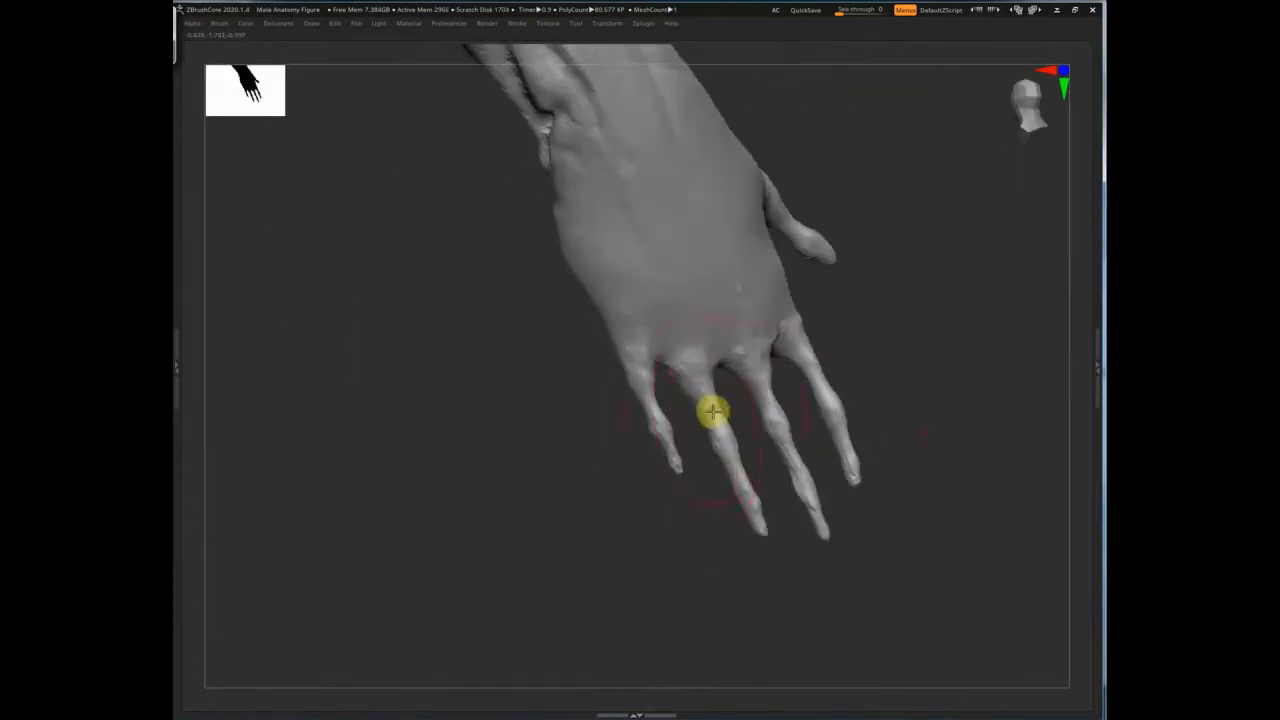
{"action": "right_click_drag", "start_coordinate": [794, 437], "coordinate": [917, 409], "text": "ctrl"}
{"action": "right_click_drag", "start_coordinate": [934, 351], "coordinate": [737, 357]}
{"action": "right_click_drag", "start_coordinate": [680, 449], "coordinate": [888, 468]}
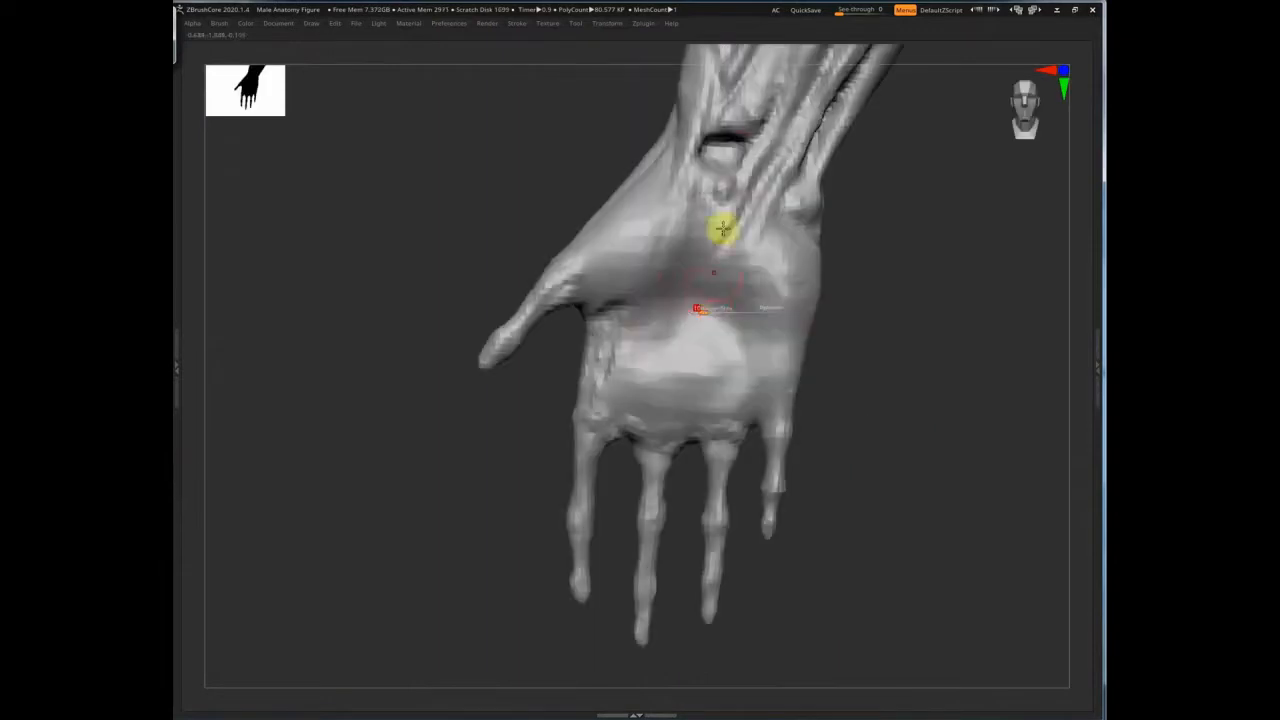
{"action": "right_click_drag", "start_coordinate": [720, 223], "coordinate": [749, 337]}
{"action": "mouse_move", "coordinate": [738, 316]}
{"action": "left_mouse_down"}
{"action": "mouse_move", "coordinate": [734, 289]}
{"action": "mouse_move", "coordinate": [623, 317]}
{"action": "mouse_move", "coordinate": [711, 316]}
{"action": "mouse_move", "coordinate": [746, 331]}
{"action": "mouse_move", "coordinate": [704, 332]}
{"action": "left_mouse_up"}
{"action": "right_click_drag", "start_coordinate": [704, 332], "coordinate": [697, 11]}
{"action": "mouse_move", "coordinate": [672, 287]}
{"action": "left_mouse_down"}
{"action": "mouse_move", "coordinate": [671, 470]}
{"action": "mouse_move", "coordinate": [737, 509]}
{"action": "mouse_move", "coordinate": [786, 480]}
{"action": "mouse_move", "coordinate": [600, 426]}
{"action": "mouse_move", "coordinate": [641, 396]}
{"action": "left_mouse_up"}
{"action": "right_click_drag", "start_coordinate": [641, 396], "coordinate": [688, 309]}
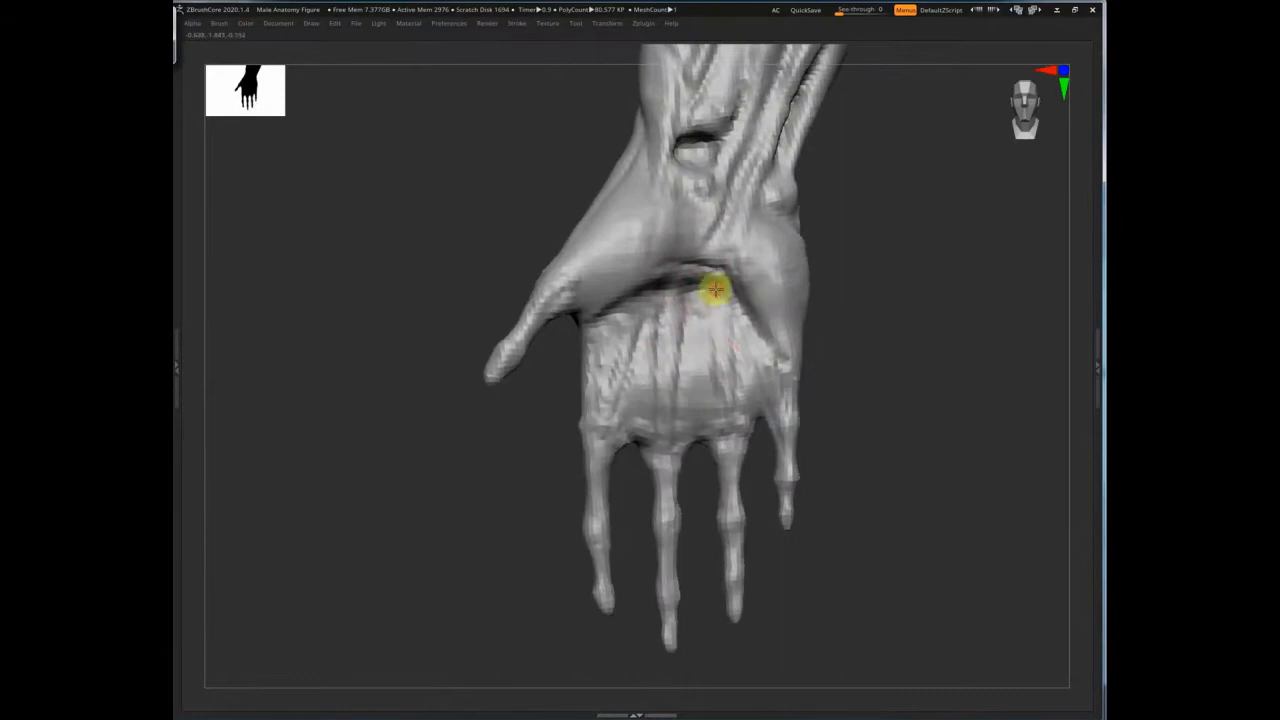
Step: Define and smooth the thumb pad and refine the tendons running through the palm to the fingers
{"action": "right_click_drag", "start_coordinate": [709, 301], "coordinate": [654, 203]}
{"action": "right_click_drag", "start_coordinate": [657, 269], "coordinate": [551, 309]}
{"action": "mouse_move", "coordinate": [551, 309]}
{"action": "left_mouse_down", "text": "shift"}
{"action": "mouse_move", "coordinate": [640, 268]}
{"action": "mouse_move", "coordinate": [621, 281]}
{"action": "left_mouse_up", "text": "shift"}
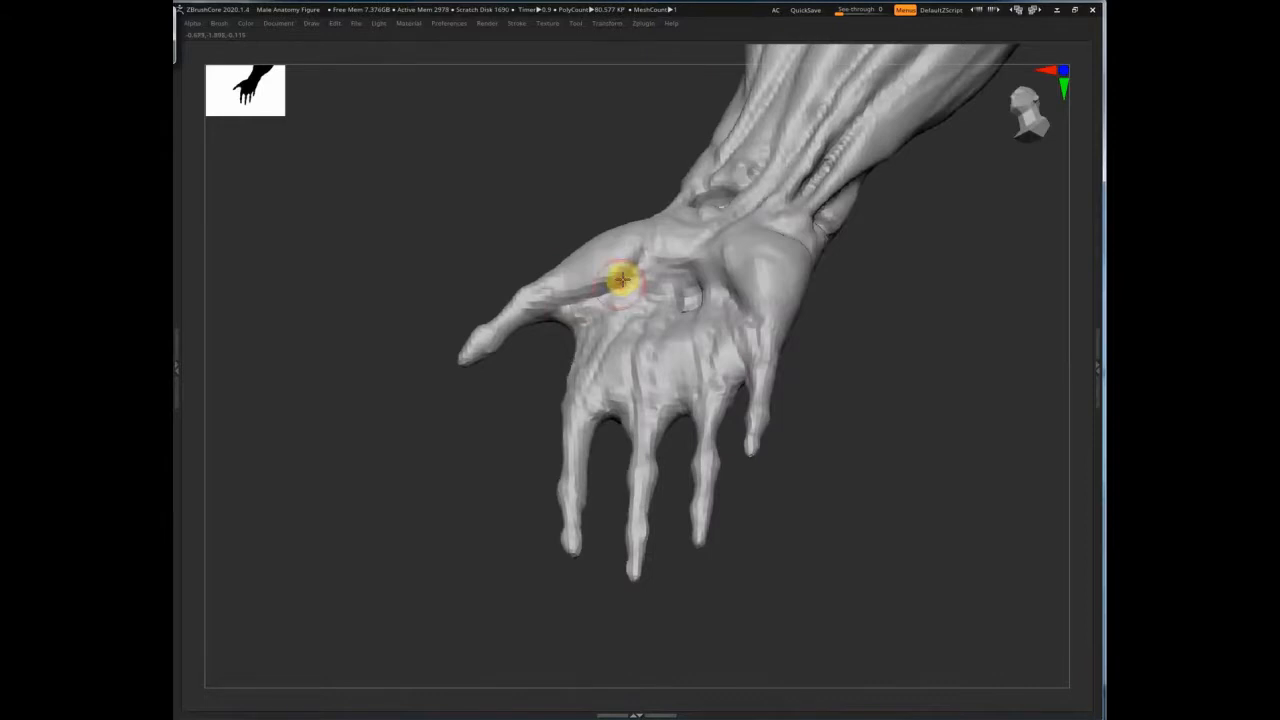
{"action": "right_click_drag", "start_coordinate": [622, 280], "coordinate": [657, 251]}
{"action": "left_click_drag", "start_coordinate": [657, 251], "coordinate": [640, 470]}
{"action": "left_click_drag", "start_coordinate": [643, 515], "coordinate": [655, 430]}
{"action": "mouse_move", "coordinate": [655, 430]}
{"action": "right_mouse_down"}
{"action": "mouse_move", "coordinate": [754, 297]}
{"action": "mouse_move", "coordinate": [737, 349]}
{"action": "right_mouse_up"}
{"action": "left_click_drag", "start_coordinate": [656, 395], "coordinate": [698, 168]}
{"action": "mouse_move", "coordinate": [698, 168]}
{"action": "left_mouse_down"}
{"action": "mouse_move", "coordinate": [643, 314]}
{"action": "mouse_move", "coordinate": [618, 468]}
{"action": "left_mouse_up"}
{"action": "left_click_drag", "start_coordinate": [645, 425], "coordinate": [695, 152]}
Step: Sculpt the thumb tendons and the hollow between them on the thumb side of the back of the wrist
{"action": "mouse_move", "coordinate": [1076, 366]}
{"action": "right_mouse_down"}
{"action": "mouse_move", "coordinate": [384, 372]}
{"action": "mouse_move", "coordinate": [446, 409]}
{"action": "right_mouse_up"}
{"action": "right_click_drag", "start_coordinate": [1022, 292], "coordinate": [845, 374], "text": "alt"}
{"action": "left_click", "coordinate": [689, 275]}
{"action": "right_click_drag", "start_coordinate": [842, 246], "coordinate": [718, 367], "text": "shift"}
{"action": "left_click_drag", "start_coordinate": [667, 356], "coordinate": [714, 391]}
{"action": "right_click_drag", "start_coordinate": [714, 391], "coordinate": [679, 413]}
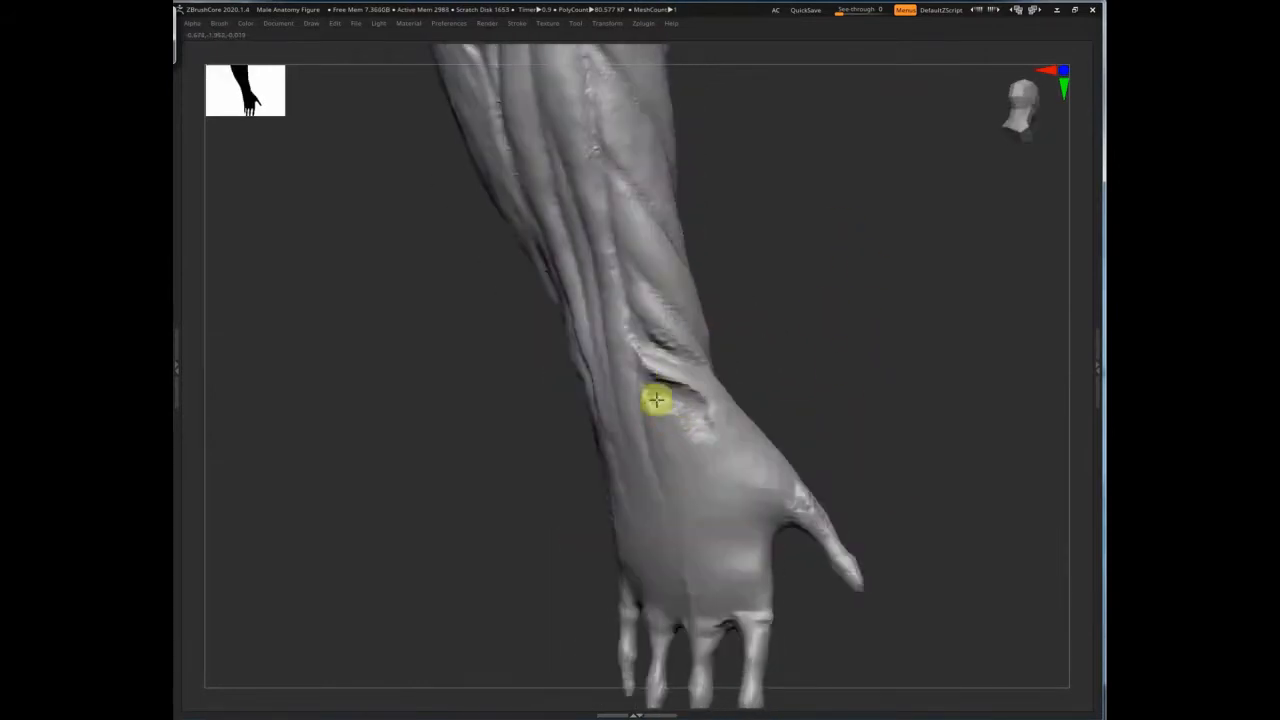
{"action": "left_click_drag", "start_coordinate": [657, 400], "coordinate": [708, 408]}
{"action": "right_click_drag", "start_coordinate": [764, 399], "coordinate": [695, 400]}
{"action": "mouse_move", "coordinate": [695, 400]}
{"action": "left_mouse_down"}
{"action": "mouse_move", "coordinate": [749, 437]}
{"action": "mouse_move", "coordinate": [692, 350]}
{"action": "left_mouse_up"}
{"action": "right_click_drag", "start_coordinate": [850, 372], "coordinate": [885, 371]}
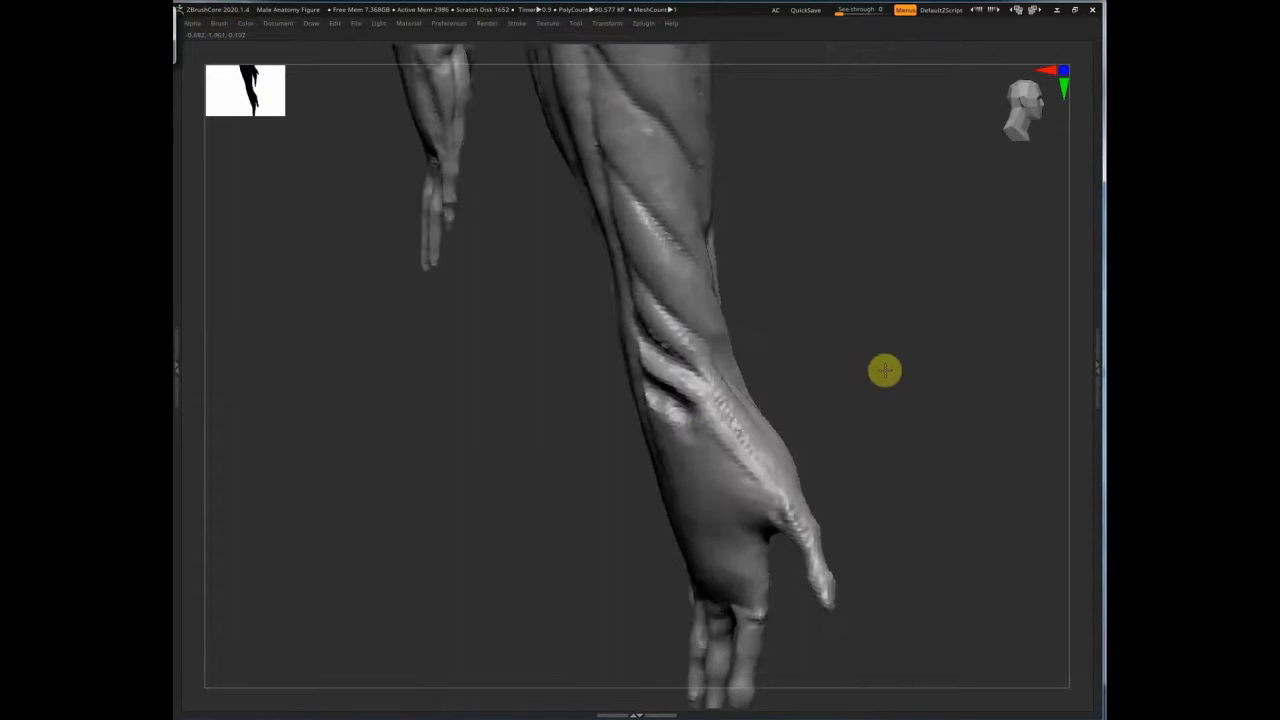
Step: Sculpt the muscle between the thumb and index finger on the back of the hand
{"action": "right_click_drag", "start_coordinate": [885, 371], "coordinate": [734, 463]}
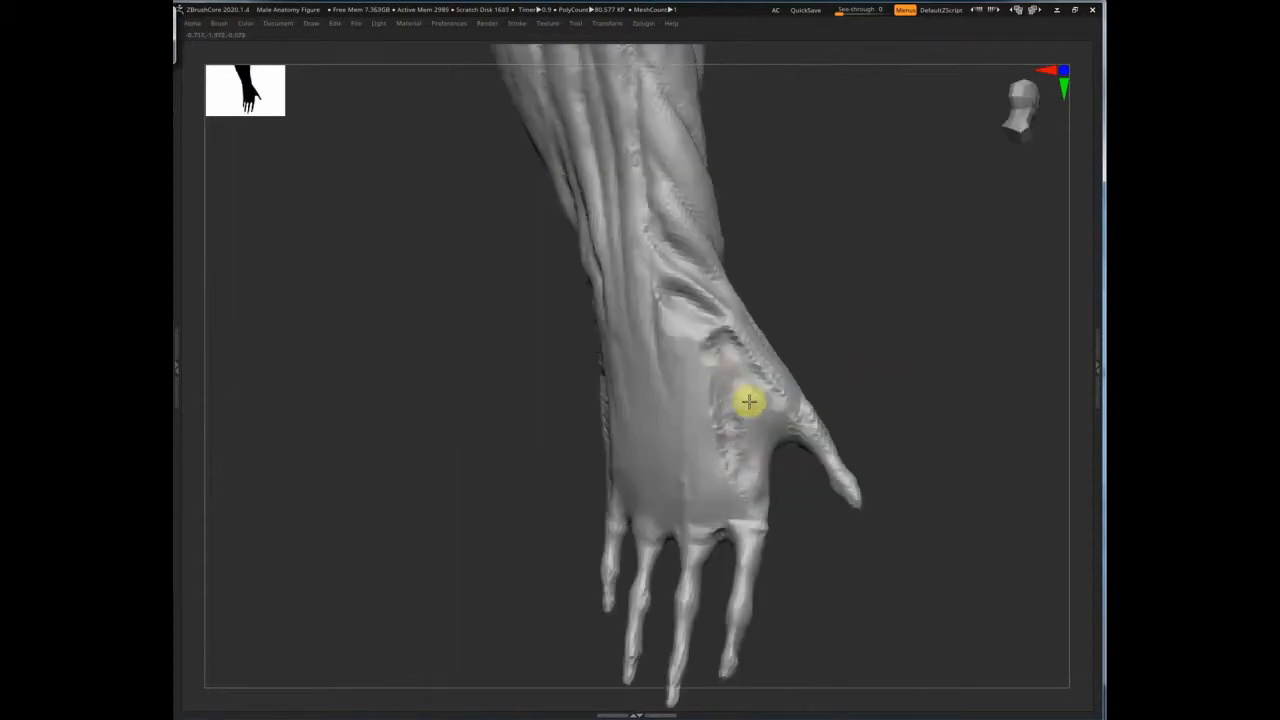
{"action": "left_click_drag", "start_coordinate": [748, 418], "coordinate": [744, 478]}
{"action": "left_click_drag", "start_coordinate": [808, 524], "coordinate": [822, 480]}
{"action": "mouse_move", "coordinate": [776, 404]}
{"action": "left_mouse_down"}
{"action": "mouse_move", "coordinate": [751, 489]}
{"action": "mouse_move", "coordinate": [759, 481]}
{"action": "left_mouse_up"}
{"action": "left_click_drag", "start_coordinate": [822, 520], "coordinate": [905, 485]}
{"action": "left_click_drag", "start_coordinate": [996, 460], "coordinate": [905, 355]}
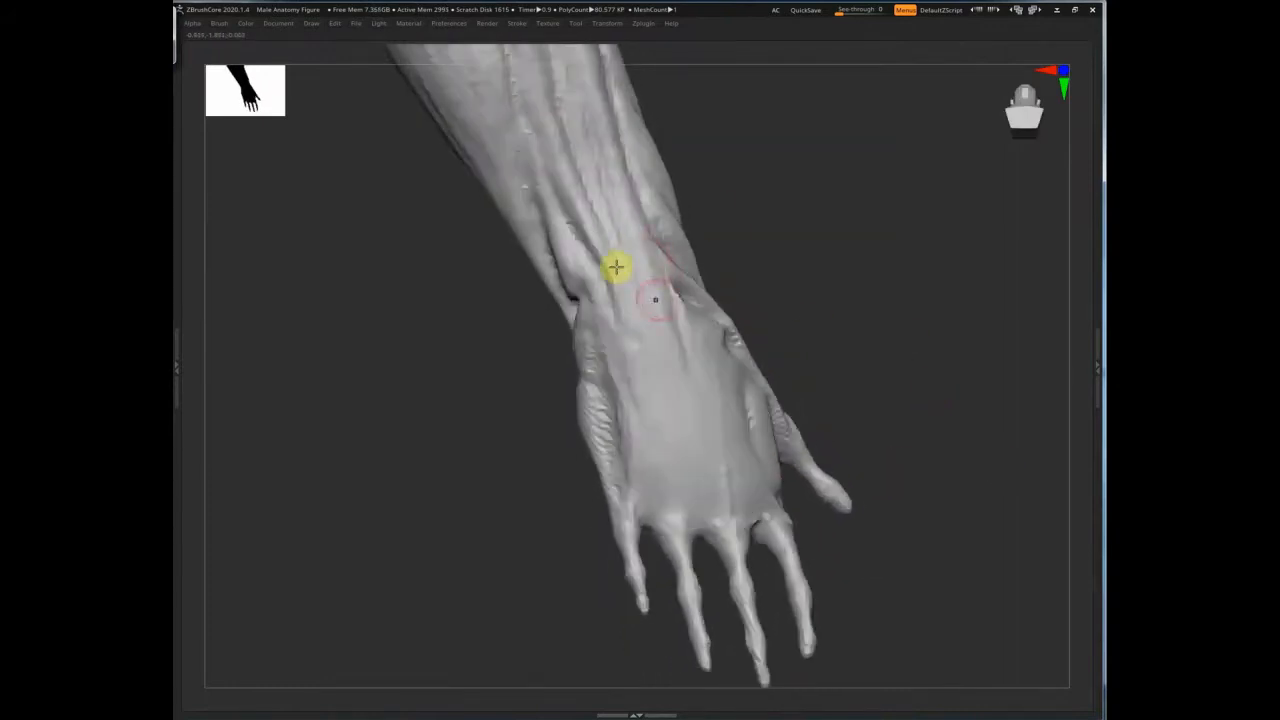
Step: Sculpt the extensor tendons from the wrist across the back of the hand to the knuckles
{"action": "left_click_drag", "start_coordinate": [520, 400], "coordinate": [500, 415]}
{"action": "left_click_drag", "start_coordinate": [605, 248], "coordinate": [617, 385]}
{"action": "mouse_move", "coordinate": [611, 289]}
{"action": "left_mouse_down"}
{"action": "mouse_move", "coordinate": [640, 345]}
{"action": "mouse_move", "coordinate": [656, 520]}
{"action": "left_mouse_up"}
{"action": "left_click_drag", "start_coordinate": [690, 400], "coordinate": [706, 477]}
{"action": "left_click_drag", "start_coordinate": [924, 356], "coordinate": [710, 308]}
{"action": "left_click_drag", "start_coordinate": [920, 358], "coordinate": [885, 358]}
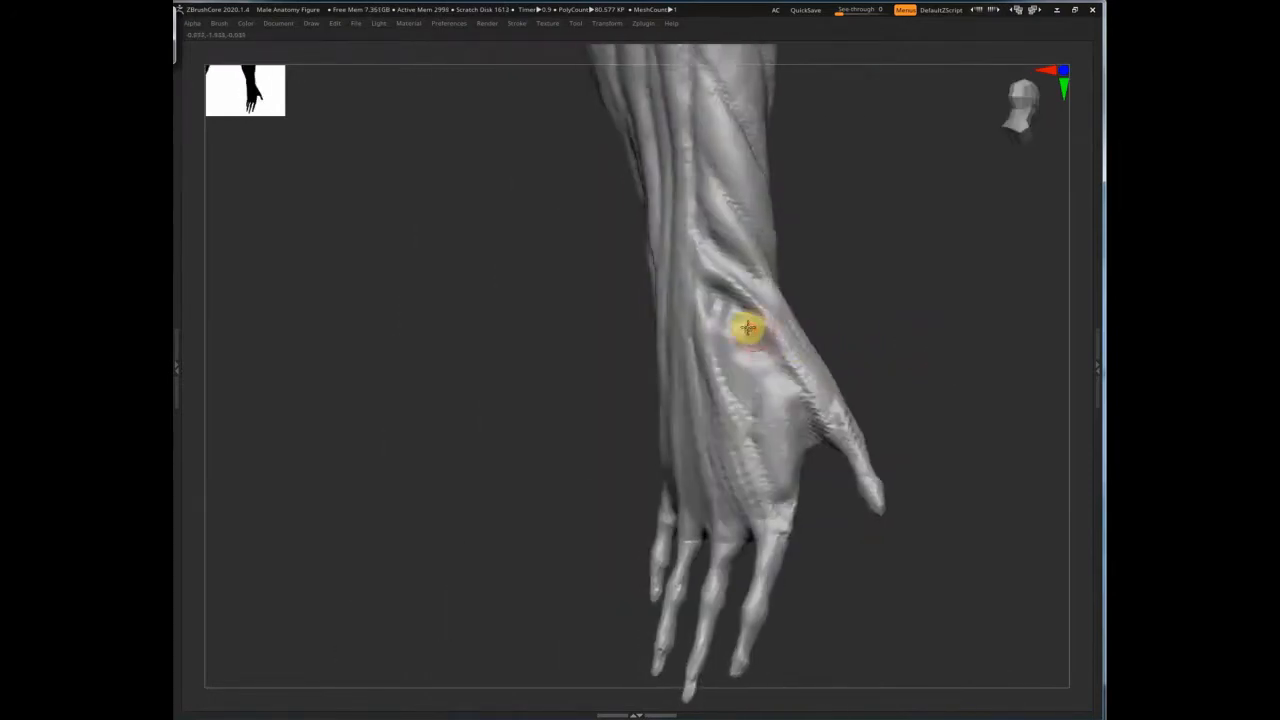
{"action": "left_click_drag", "start_coordinate": [986, 403], "coordinate": [979, 367]}
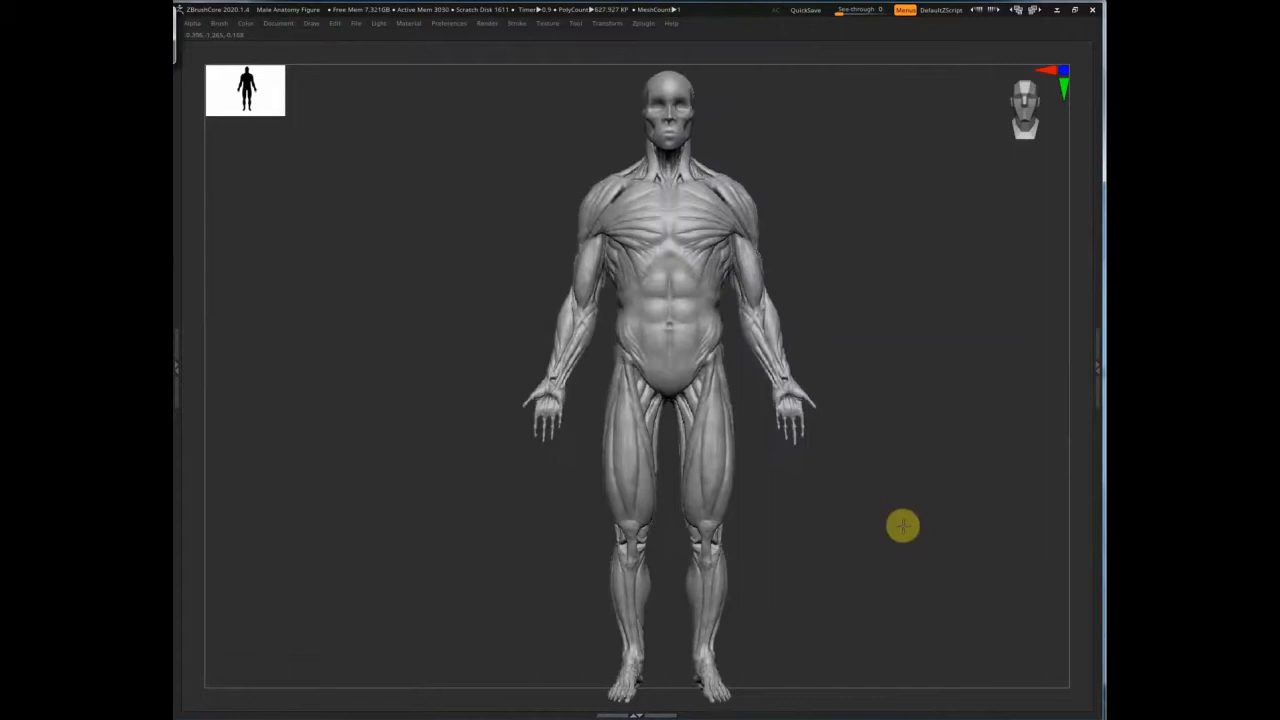
Step: Refine the muscle fibres along the side of the torso beside the upper abdominal muscles
{"action": "left_click_drag", "start_coordinate": [902, 526], "coordinate": [735, 252], "text": "alt"}
{"action": "left_click_drag", "start_coordinate": [1016, 178], "coordinate": [734, 336], "text": "alt"}
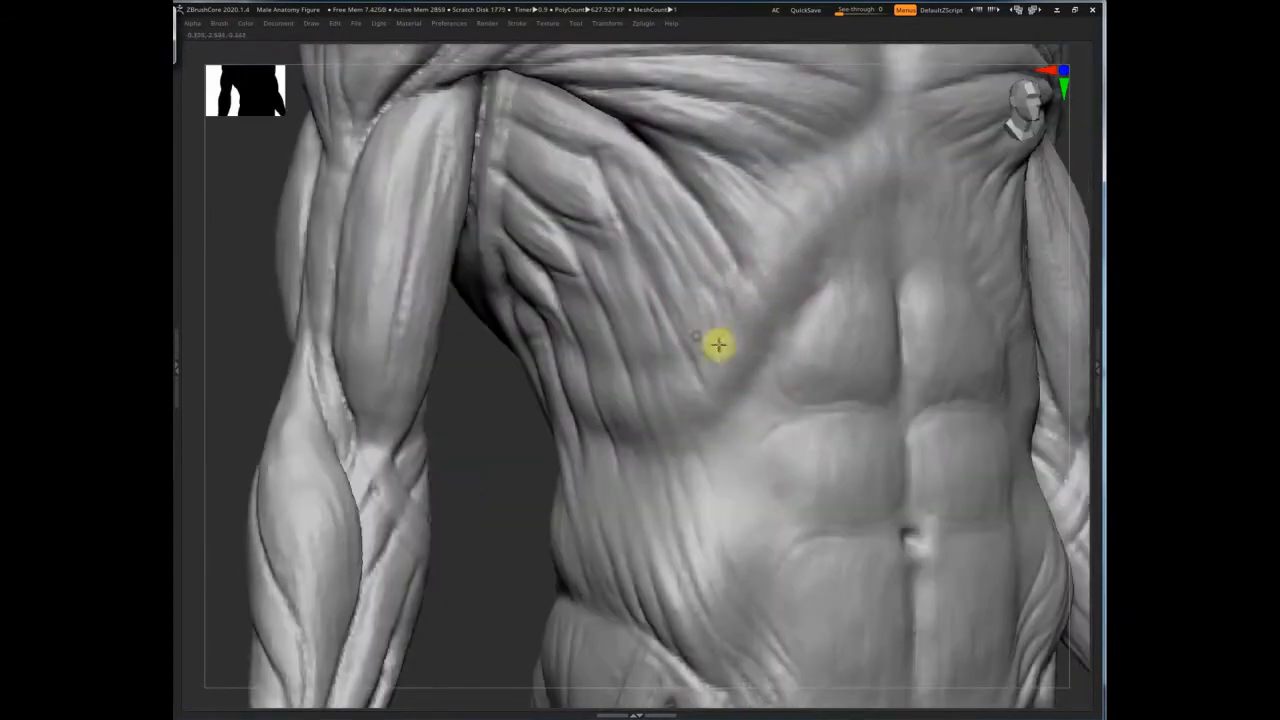
{"action": "right_click_drag", "start_coordinate": [767, 426], "coordinate": [702, 461]}
{"action": "right_click_drag", "start_coordinate": [952, 640], "coordinate": [950, 480], "text": "alt"}
{"action": "right_click_drag", "start_coordinate": [950, 480], "coordinate": [556, 408]}
{"action": "right_click_drag", "start_coordinate": [590, 584], "coordinate": [440, 543], "text": "alt"}
Step: Mask both forearms and hands, and invert the mask so only they remain editable
{"action": "left_click_drag", "start_coordinate": [352, 595], "coordinate": [590, 302], "text": "ctrl"}
{"action": "left_click_drag", "start_coordinate": [483, 286], "coordinate": [614, 346], "text": "ctrl"}
{"action": "left_click_drag", "start_coordinate": [503, 260], "coordinate": [602, 340], "text": "ctrl"}
{"action": "left_click_drag", "start_coordinate": [497, 230], "coordinate": [622, 273], "text": "ctrl+alt"}
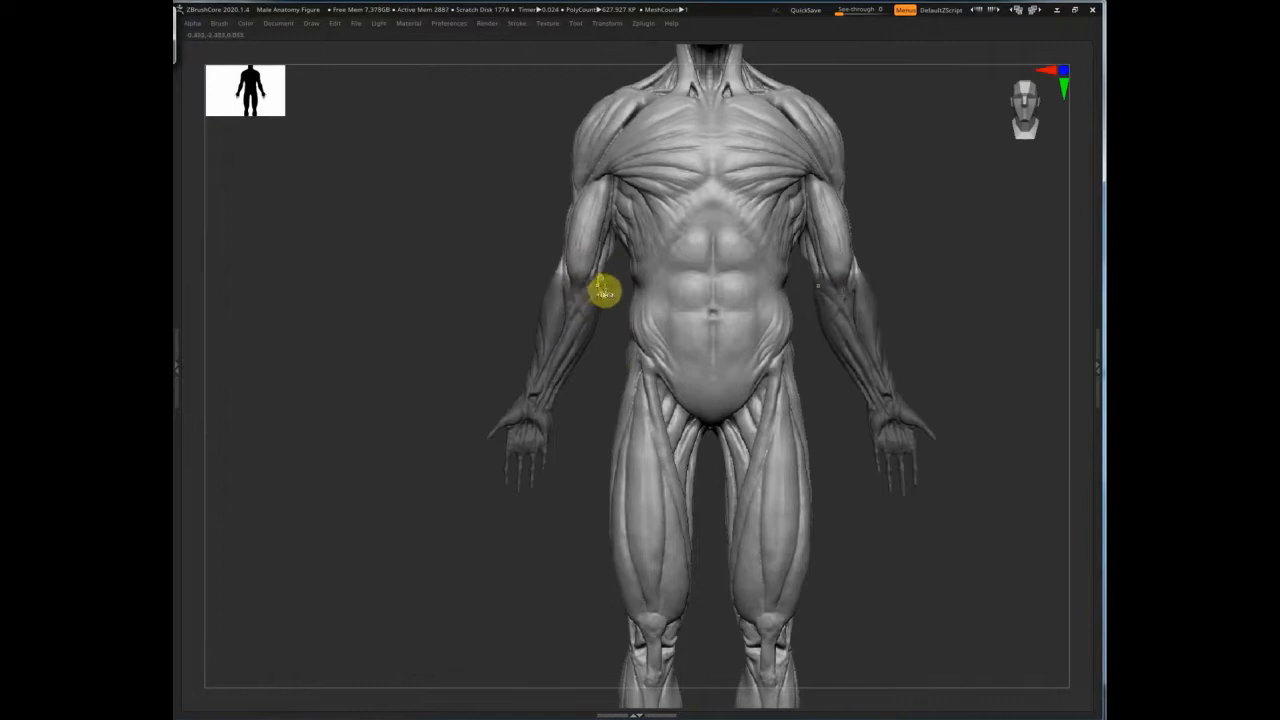
{"action": "left_click", "coordinate": [429, 315], "text": "ctrl"}
Step: Rotate the forearms and hands about the elbows, clear the mask and return to drawing mode
{"action": "key", "text": "r"}
{"action": "mouse_move", "coordinate": [582, 283]}
{"action": "left_mouse_down"}
{"action": "mouse_move", "coordinate": [517, 494]}
{"action": "mouse_move", "coordinate": [485, 486]}
{"action": "left_mouse_up"}
{"action": "right_click_drag", "start_coordinate": [1017, 328], "coordinate": [951, 306], "text": "ctrl"}
{"action": "left_click_drag", "start_coordinate": [936, 360], "coordinate": [952, 422], "text": "ctrl"}
{"action": "key", "text": "q"}
Step: Examine the pose and proportions of the arms and hands against the whole body
{"action": "left_click_drag", "start_coordinate": [412, 335], "coordinate": [560, 337]}
{"action": "right_click_drag", "start_coordinate": [869, 274], "coordinate": [914, 196], "text": "ctrl"}
{"action": "right_click_drag", "start_coordinate": [782, 242], "coordinate": [631, 388]}
{"action": "right_click_drag", "start_coordinate": [429, 372], "coordinate": [449, 469], "text": "alt"}
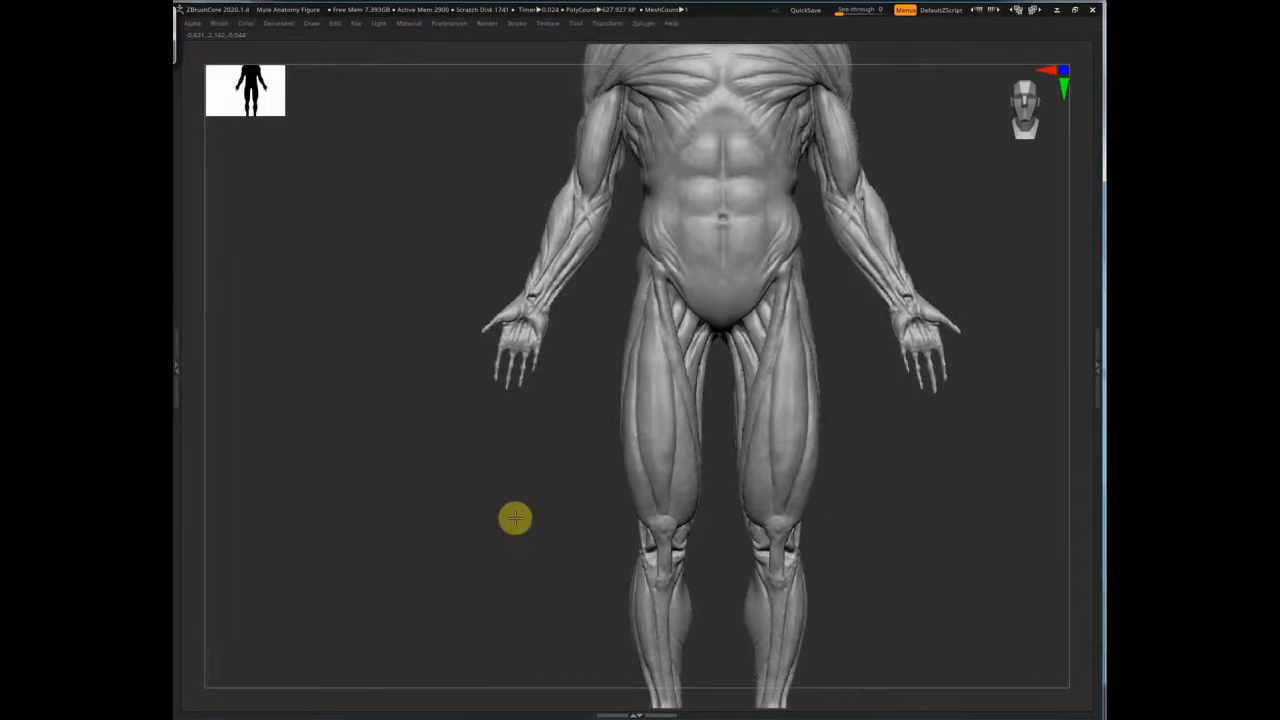
{"action": "right_click_drag", "start_coordinate": [515, 518], "coordinate": [517, 478], "text": "ctrl"}
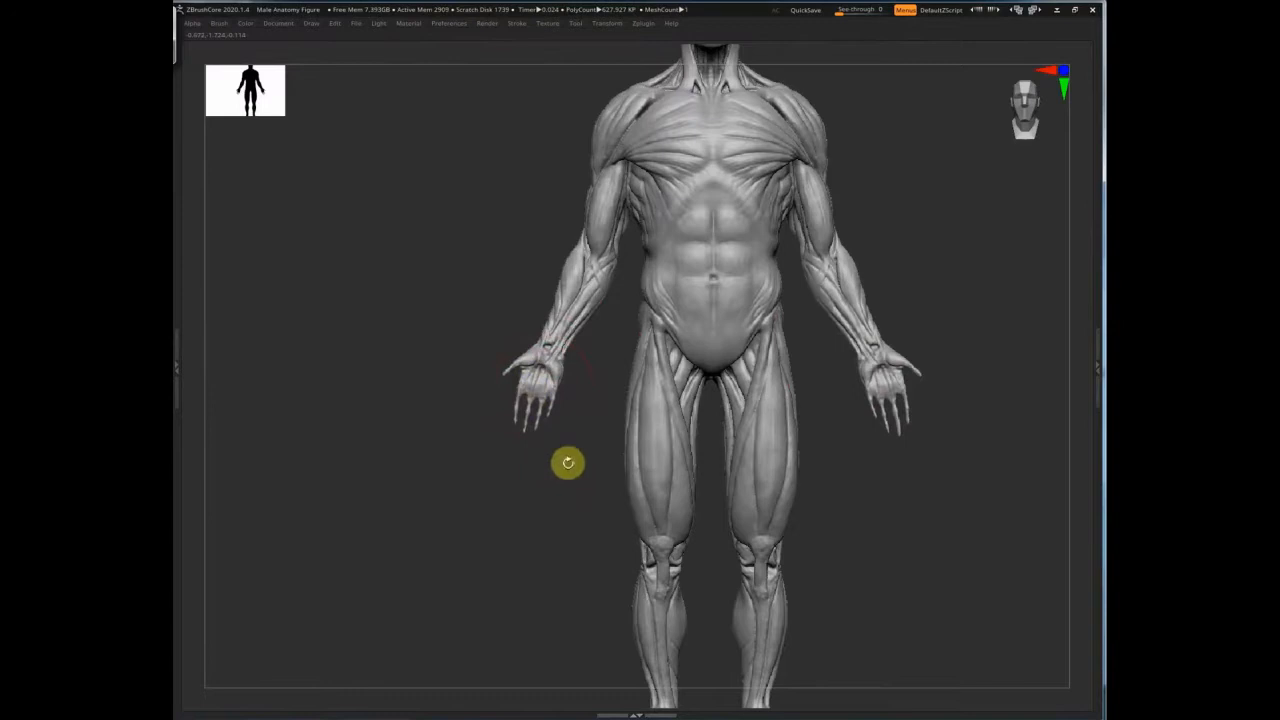
{"action": "right_click_drag", "start_coordinate": [563, 440], "coordinate": [553, 486], "text": "alt"}
{"action": "right_click_drag", "start_coordinate": [583, 274], "coordinate": [954, 346]}
{"action": "right_click_drag", "start_coordinate": [460, 480], "coordinate": [406, 343], "text": "ctrl"}
{"action": "mouse_move", "coordinate": [929, 389]}
{"action": "right_mouse_down", "text": "alt"}
{"action": "mouse_move", "coordinate": [743, 400]}
{"action": "mouse_move", "coordinate": [923, 357]}
{"action": "mouse_move", "coordinate": [923, 383]}
{"action": "mouse_move", "coordinate": [658, 368]}
{"action": "right_mouse_up", "text": "alt"}
Step: Adjust the brush size, then sculpt and smooth the muscle forms on the upper body
{"action": "key", "text": "s"}
{"action": "mouse_move", "coordinate": [1046, 174]}
{"action": "right_mouse_down", "text": "ctrl"}
{"action": "mouse_move", "coordinate": [827, 339]}
{"action": "mouse_move", "coordinate": [830, 400]}
{"action": "right_mouse_up", "text": "ctrl"}
{"action": "mouse_move", "coordinate": [840, 190]}
{"action": "right_mouse_down"}
{"action": "mouse_move", "coordinate": [808, 186]}
{"action": "mouse_move", "coordinate": [840, 186]}
{"action": "right_mouse_up"}
{"action": "key", "text": "s"}
{"action": "mouse_move", "coordinate": [693, 152]}
{"action": "left_mouse_down"}
{"action": "mouse_move", "coordinate": [720, 171]}
{"action": "mouse_move", "coordinate": [771, 369]}
{"action": "mouse_move", "coordinate": [769, 206]}
{"action": "mouse_move", "coordinate": [740, 106]}
{"action": "mouse_move", "coordinate": [757, 277]}
{"action": "mouse_move", "coordinate": [750, 190]}
{"action": "left_mouse_up"}
{"action": "right_click_drag", "start_coordinate": [776, 396], "coordinate": [778, 325], "text": "ctrl"}
{"action": "right_click_drag", "start_coordinate": [778, 325], "coordinate": [745, 385]}
{"action": "mouse_move", "coordinate": [709, 180]}
{"action": "left_mouse_down", "text": "shift"}
{"action": "mouse_move", "coordinate": [740, 126]}
{"action": "mouse_move", "coordinate": [705, 167]}
{"action": "left_mouse_up", "text": "shift"}
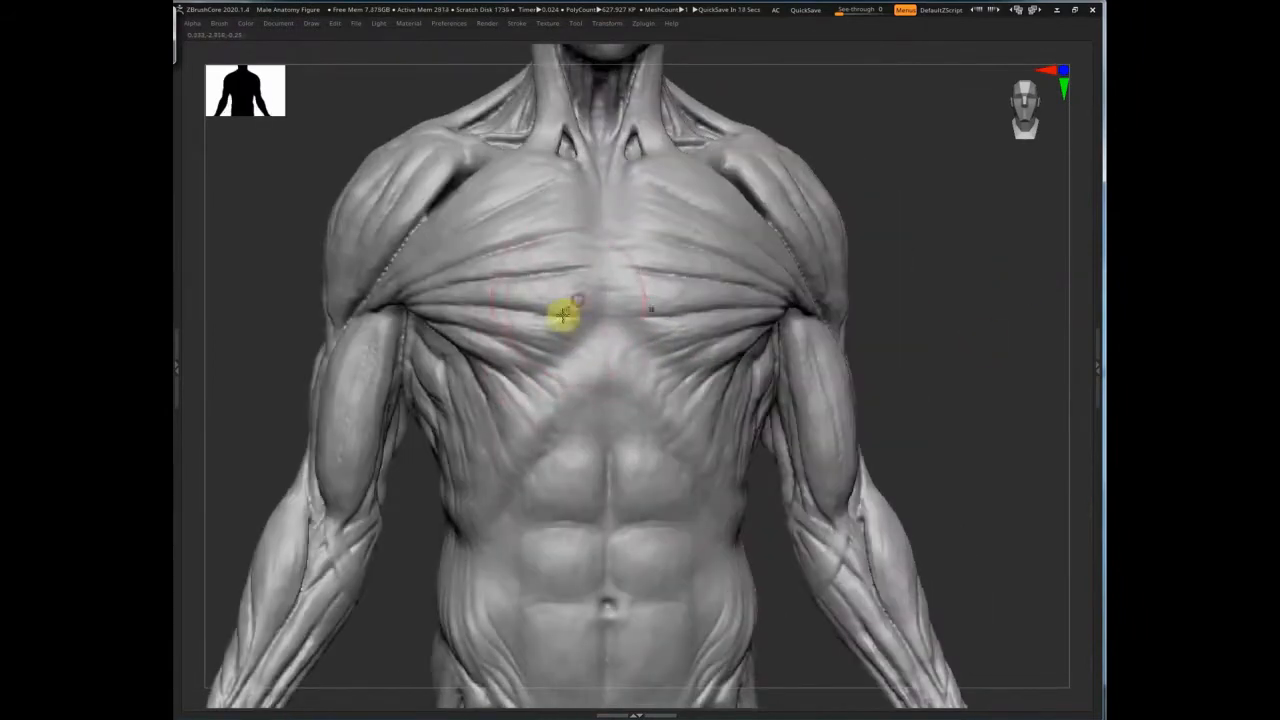
Step: Save the project over its existing file
{"action": "left_click_drag", "start_coordinate": [935, 419], "coordinate": [994, 437], "text": "alt"}
{"action": "key", "text": "ctrl+s"}
{"action": "key", "text": "Return"}
Step: Shape the mouth and cheek area of the face, refining the jaw around the cheek opening
{"action": "left_click_drag", "start_coordinate": [973, 391], "coordinate": [989, 200]}
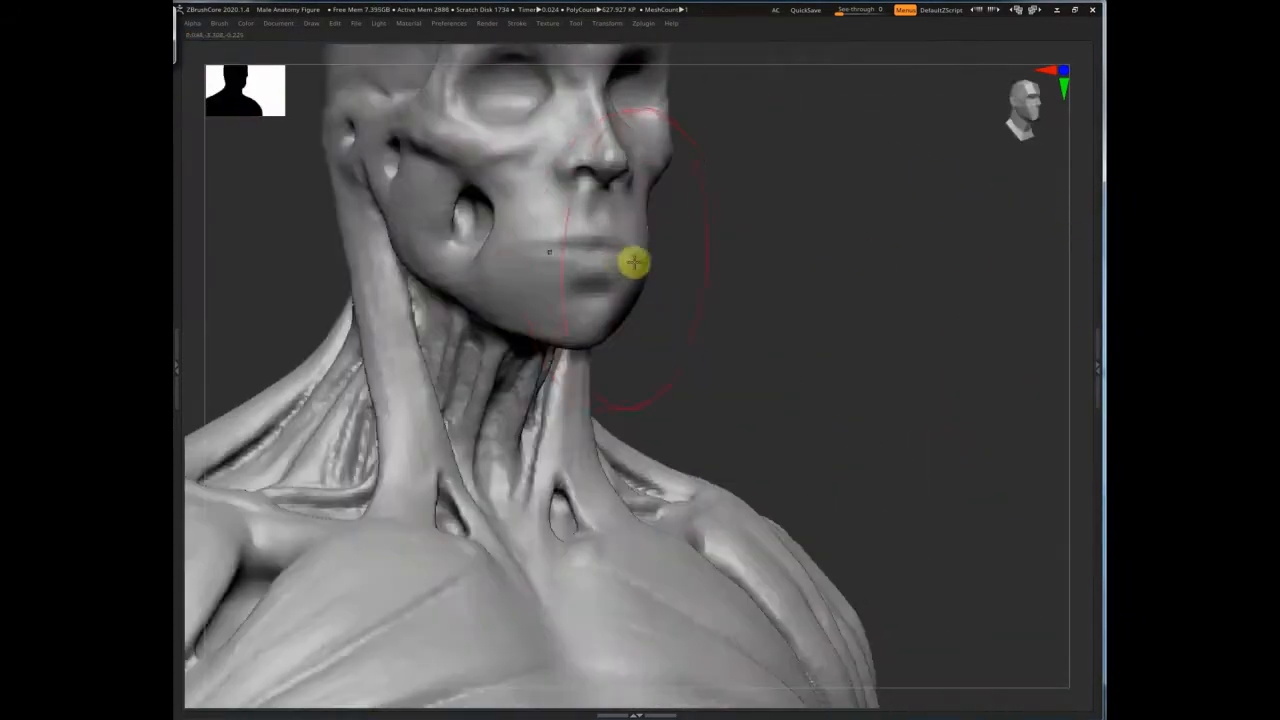
{"action": "left_click_drag", "start_coordinate": [634, 262], "coordinate": [705, 287]}
{"action": "key", "text": "s"}
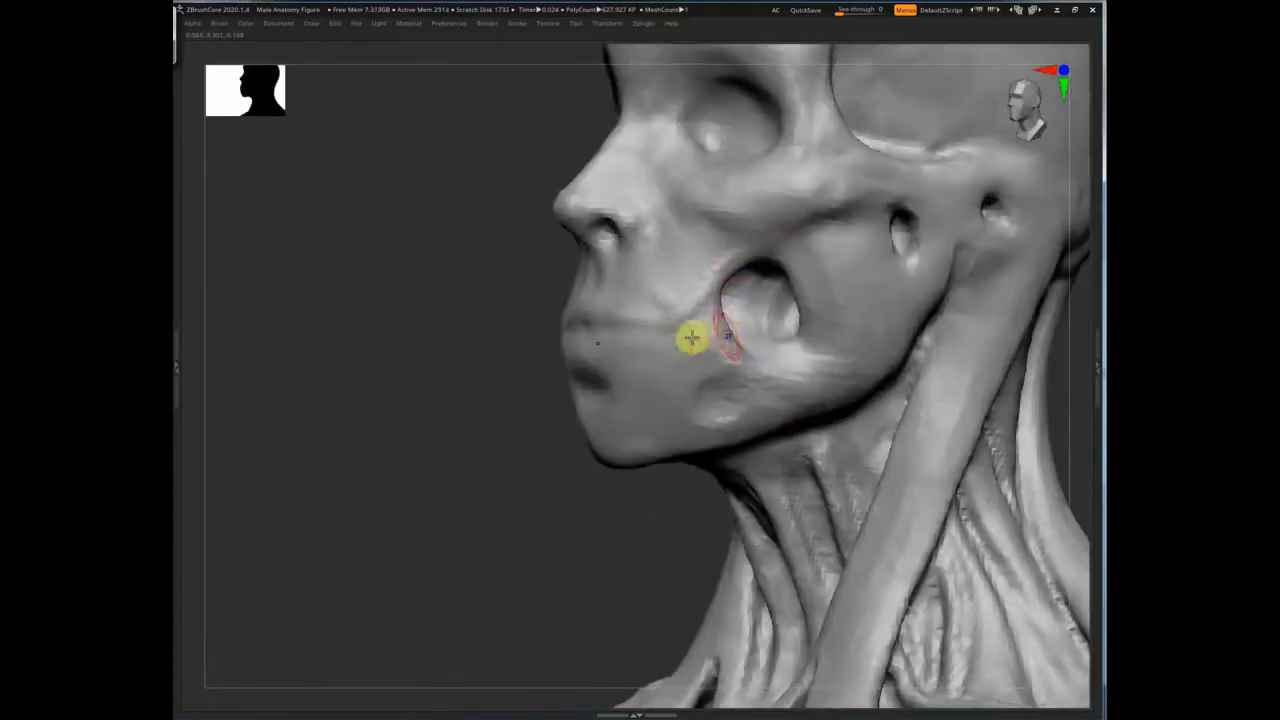
{"action": "left_click_drag", "start_coordinate": [703, 338], "coordinate": [732, 300]}
{"action": "left_click_drag", "start_coordinate": [539, 443], "coordinate": [577, 320]}
Step: Refine the hollow beneath the collarbone and the bony forms on the sole of the foot
{"action": "right_click_drag", "start_coordinate": [588, 322], "coordinate": [689, 349]}
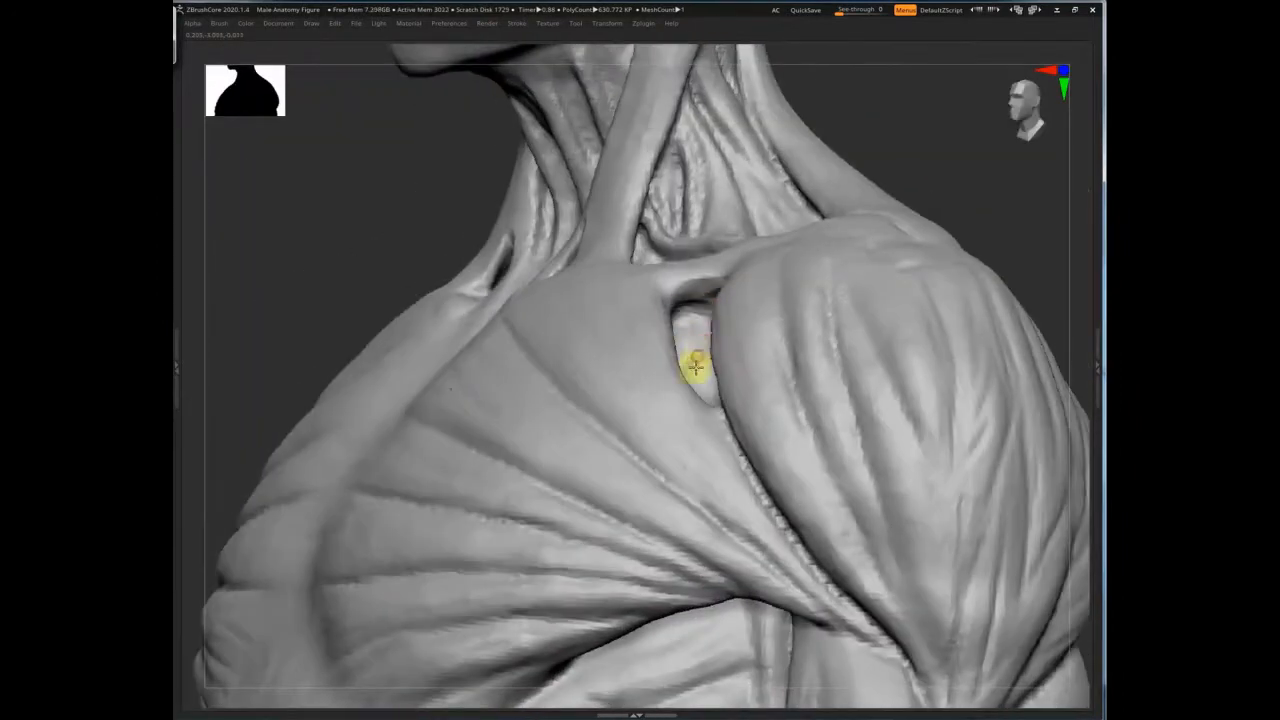
{"action": "key", "text": "f"}
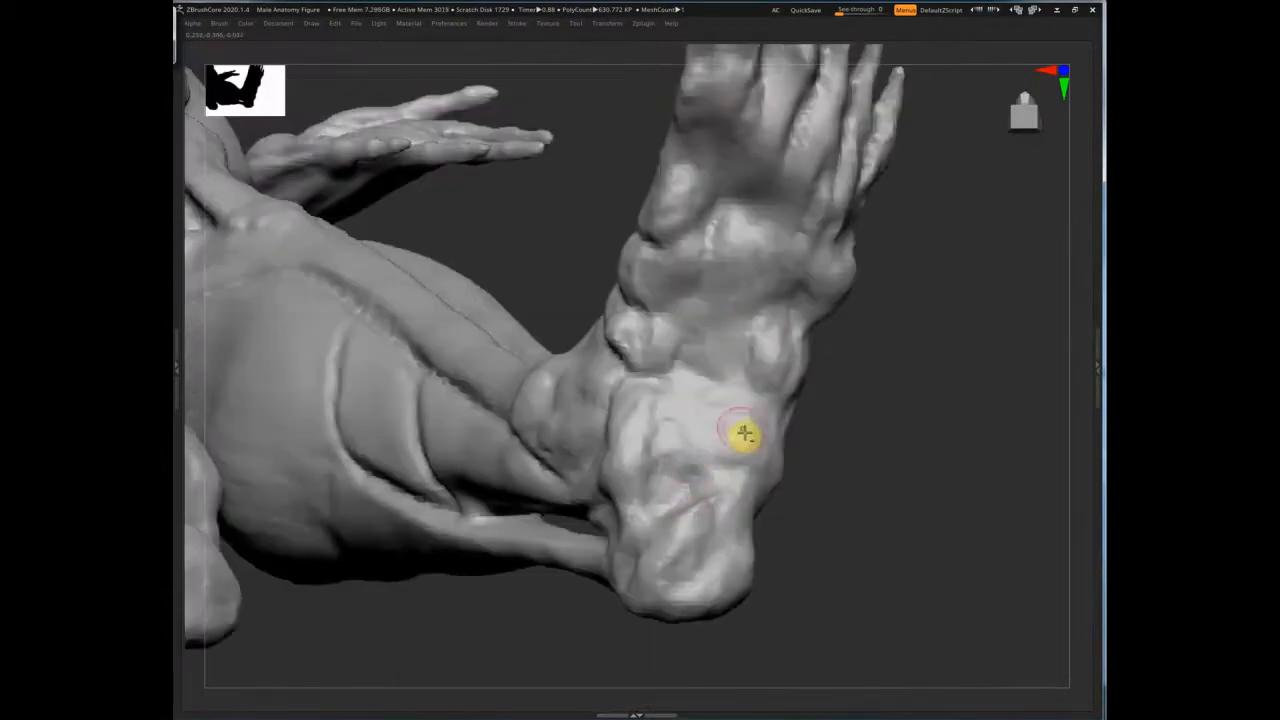
{"action": "right_click_drag", "start_coordinate": [743, 434], "coordinate": [651, 268]}
{"action": "mouse_move", "coordinate": [651, 268]}
{"action": "left_mouse_down"}
{"action": "mouse_move", "coordinate": [731, 183]}
{"action": "mouse_move", "coordinate": [786, 171]}
{"action": "mouse_move", "coordinate": [814, 231]}
{"action": "mouse_move", "coordinate": [815, 285]}
{"action": "left_mouse_up"}
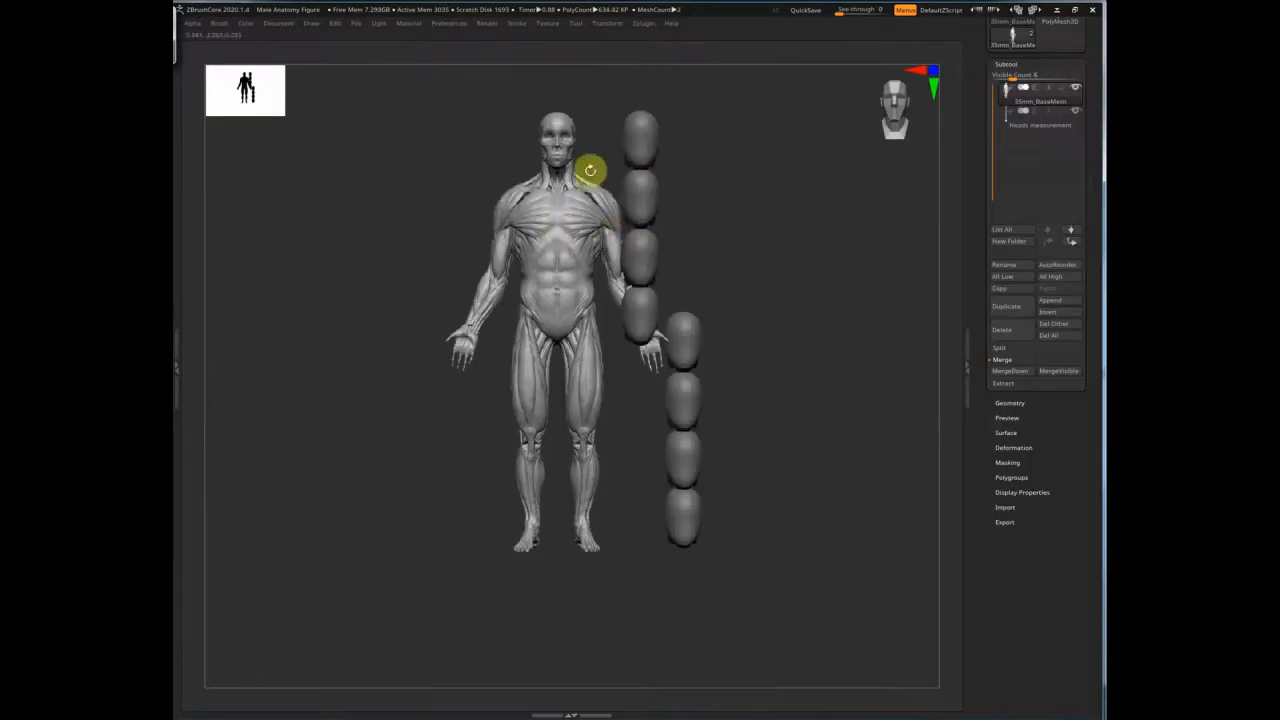
Step: Remesh the figure with DynaMesh at a resolution of 800
{"action": "left_click", "coordinate": [1010, 267]}
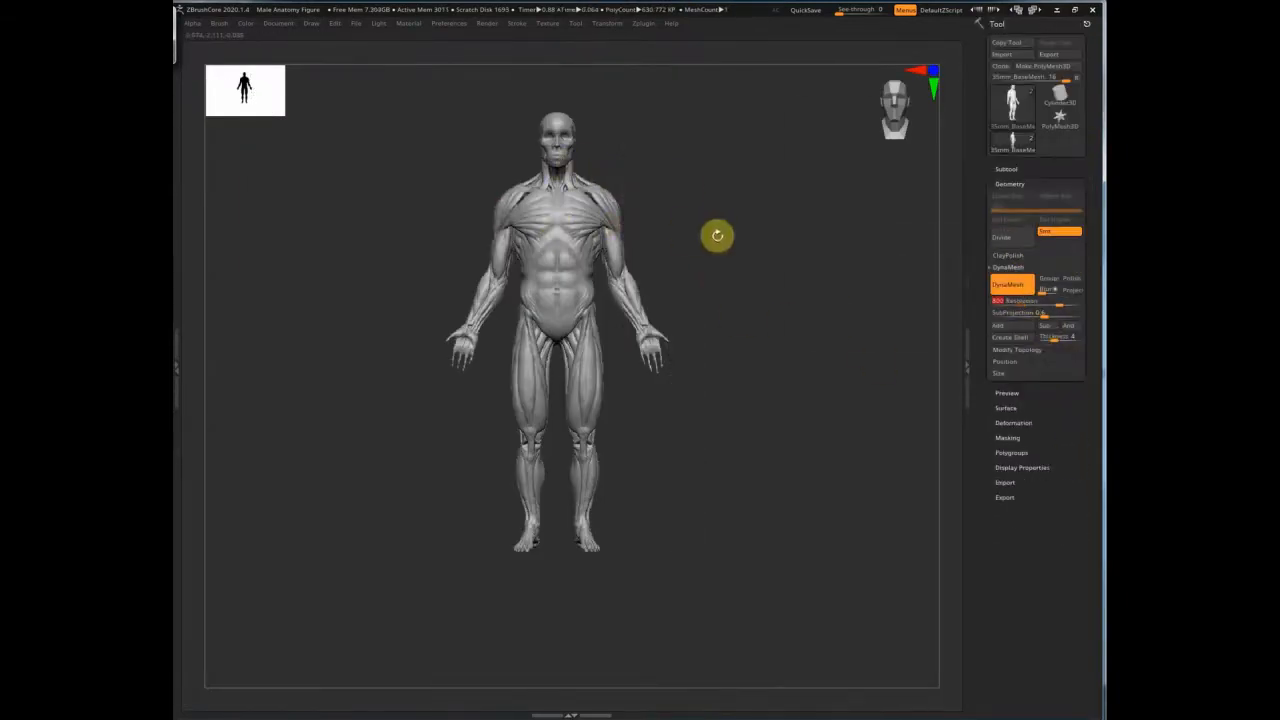
{"action": "left_click", "coordinate": [450, 23]}
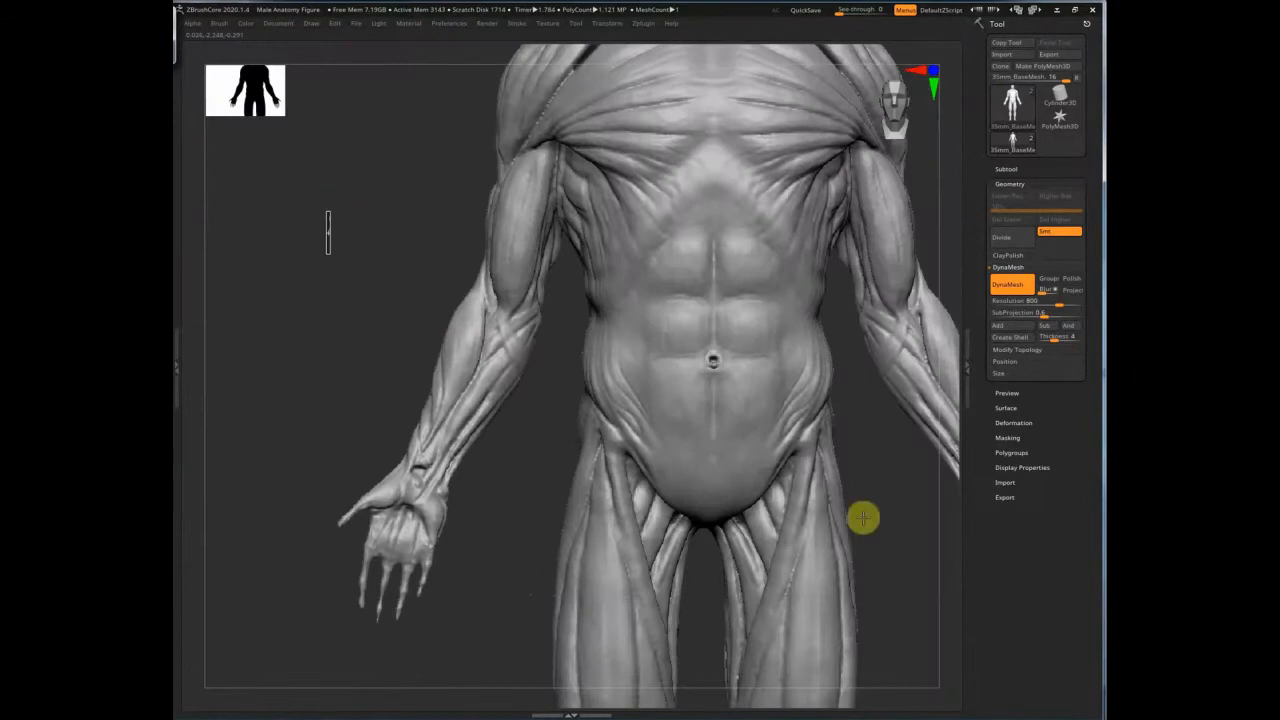
{"action": "mouse_move", "coordinate": [899, 511]}
{"action": "left_mouse_down", "text": "alt"}
{"action": "mouse_move", "coordinate": [843, 500]}
{"action": "mouse_move", "coordinate": [857, 446]}
{"action": "mouse_move", "coordinate": [819, 440]}
{"action": "left_mouse_up", "text": "alt"}
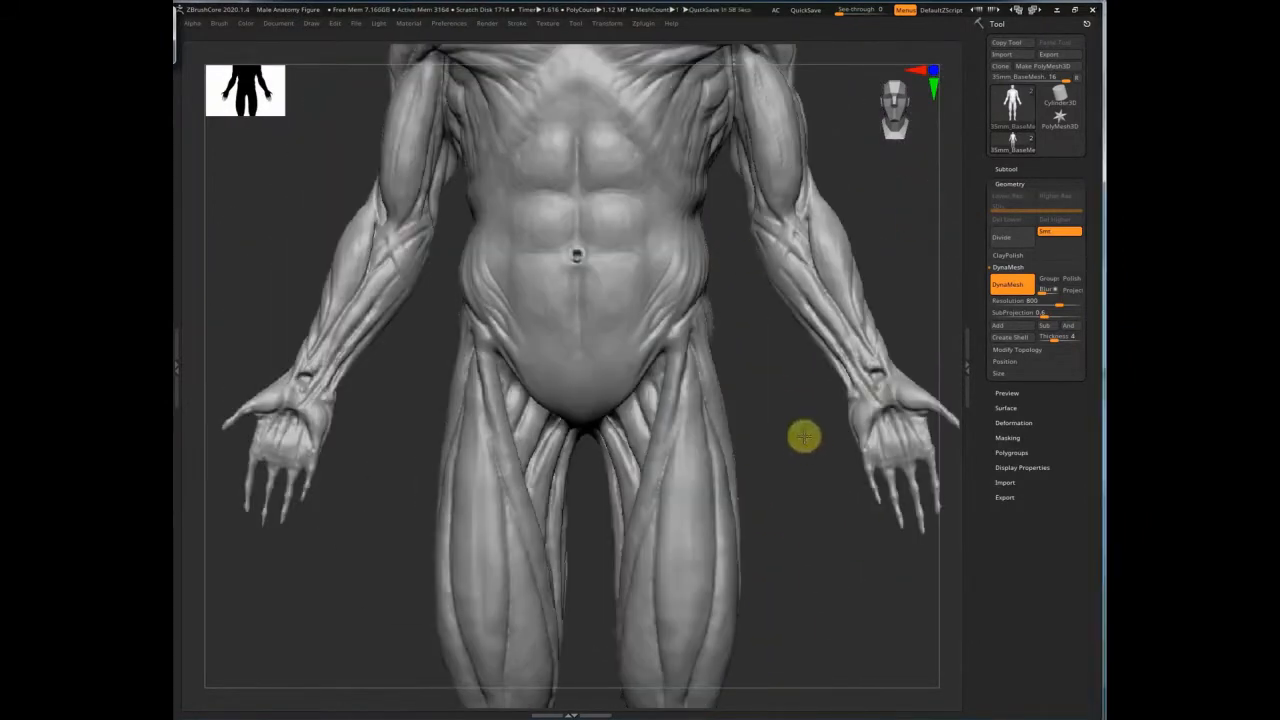
{"action": "mouse_move", "coordinate": [806, 434]}
{"action": "left_mouse_down", "text": "alt"}
{"action": "mouse_move", "coordinate": [823, 443]}
{"action": "mouse_move", "coordinate": [816, 550]}
{"action": "mouse_move", "coordinate": [811, 446]}
{"action": "left_mouse_up", "text": "alt"}
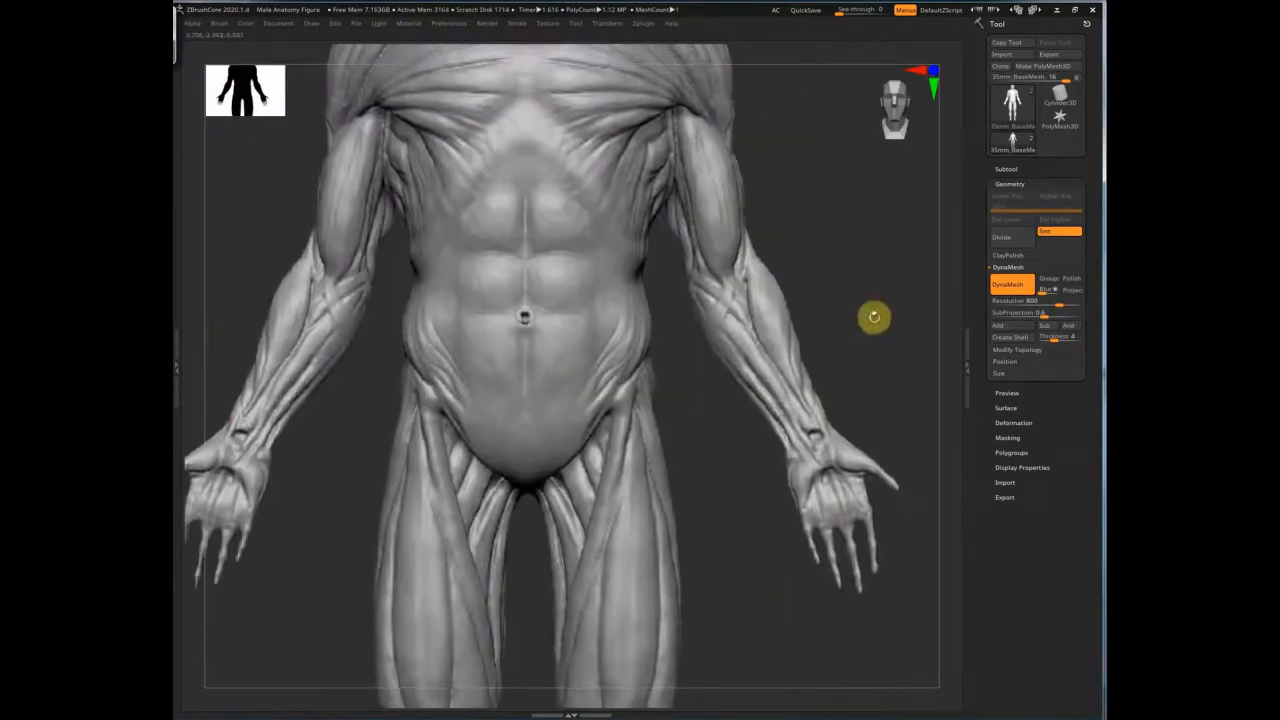
{"action": "mouse_move", "coordinate": [874, 314]}
{"action": "left_mouse_down", "text": "alt"}
{"action": "mouse_move", "coordinate": [846, 534]}
{"action": "mouse_move", "coordinate": [860, 403]}
{"action": "mouse_move", "coordinate": [838, 402]}
{"action": "left_mouse_up", "text": "alt"}
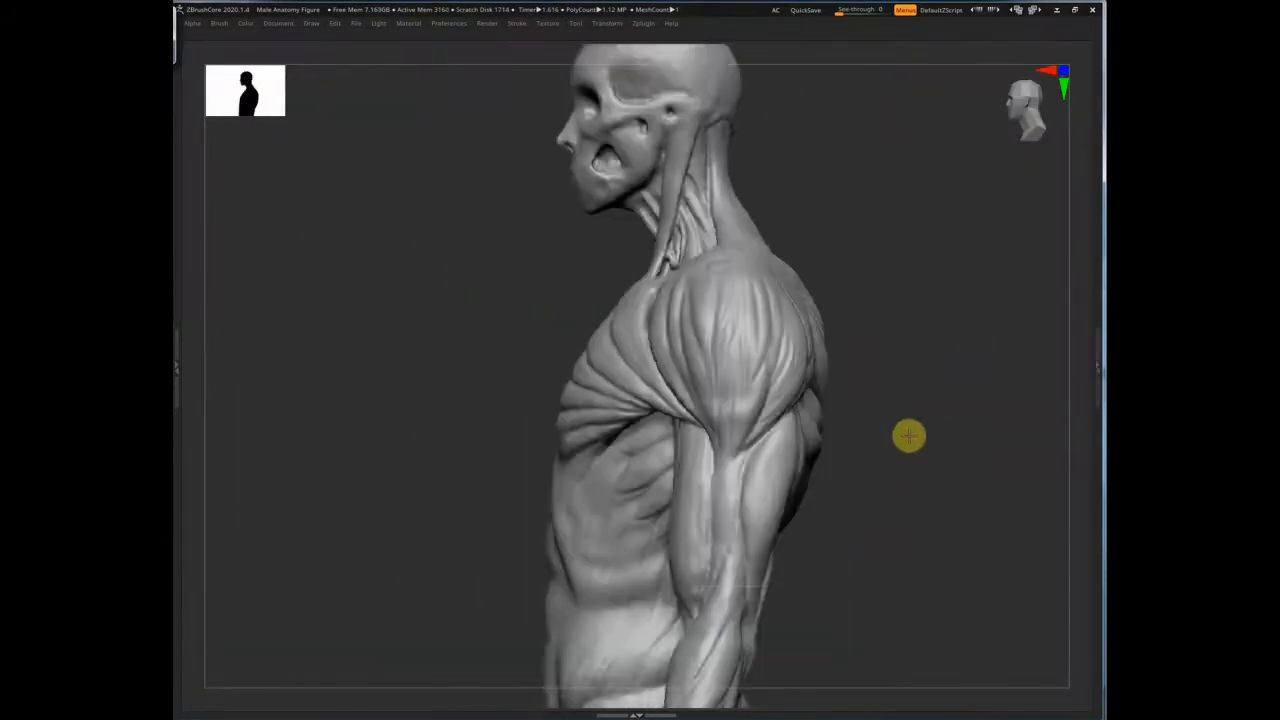
Step: Sculpt the muscle attachments where the neck, collarbone and top of the shoulder meet
{"action": "left_click_drag", "start_coordinate": [909, 434], "coordinate": [931, 297]}
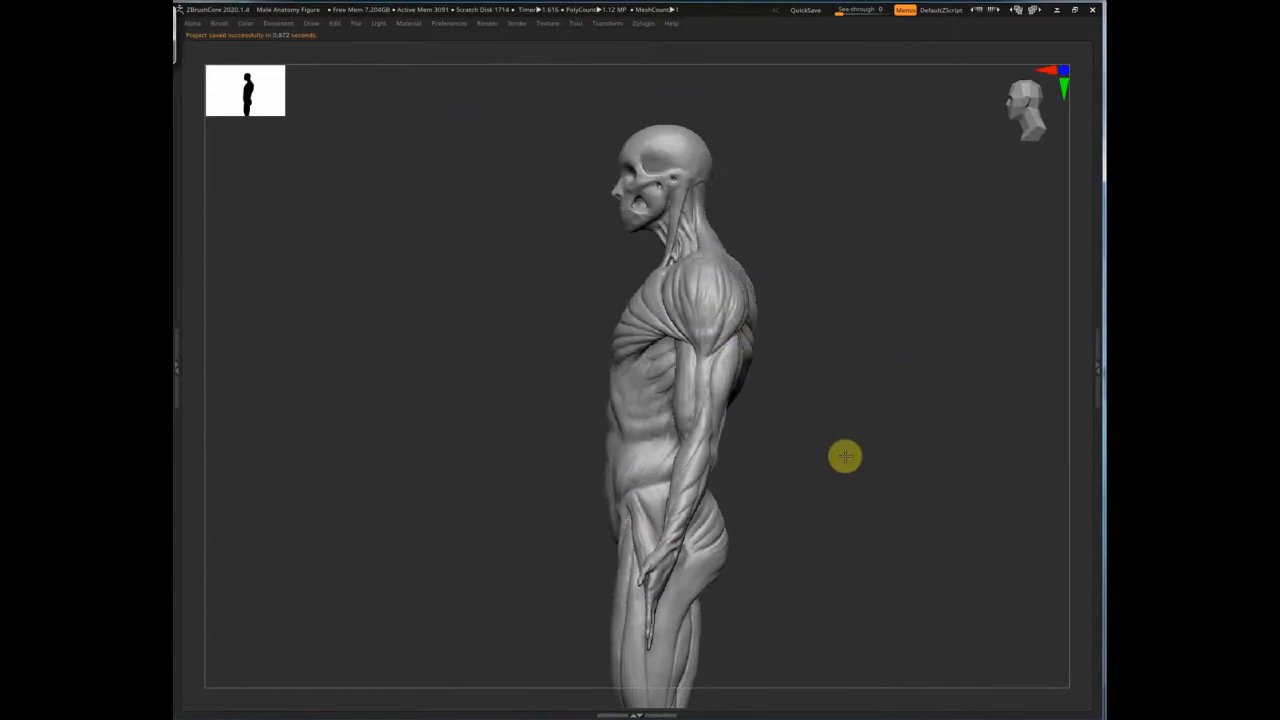
{"action": "mouse_move", "coordinate": [844, 456]}
{"action": "left_mouse_down"}
{"action": "mouse_move", "coordinate": [820, 394]}
{"action": "mouse_move", "coordinate": [909, 334]}
{"action": "mouse_move", "coordinate": [894, 437]}
{"action": "mouse_move", "coordinate": [980, 406]}
{"action": "mouse_move", "coordinate": [954, 429]}
{"action": "mouse_move", "coordinate": [991, 263]}
{"action": "mouse_move", "coordinate": [509, 431]}
{"action": "mouse_move", "coordinate": [894, 349]}
{"action": "mouse_move", "coordinate": [703, 329]}
{"action": "mouse_move", "coordinate": [701, 305]}
{"action": "mouse_move", "coordinate": [754, 346]}
{"action": "mouse_move", "coordinate": [911, 329]}
{"action": "mouse_move", "coordinate": [735, 318]}
{"action": "left_mouse_up"}
{"action": "scroll", "coordinate": [735, 318], "scroll_direction": "up", "scroll_amount": 3}
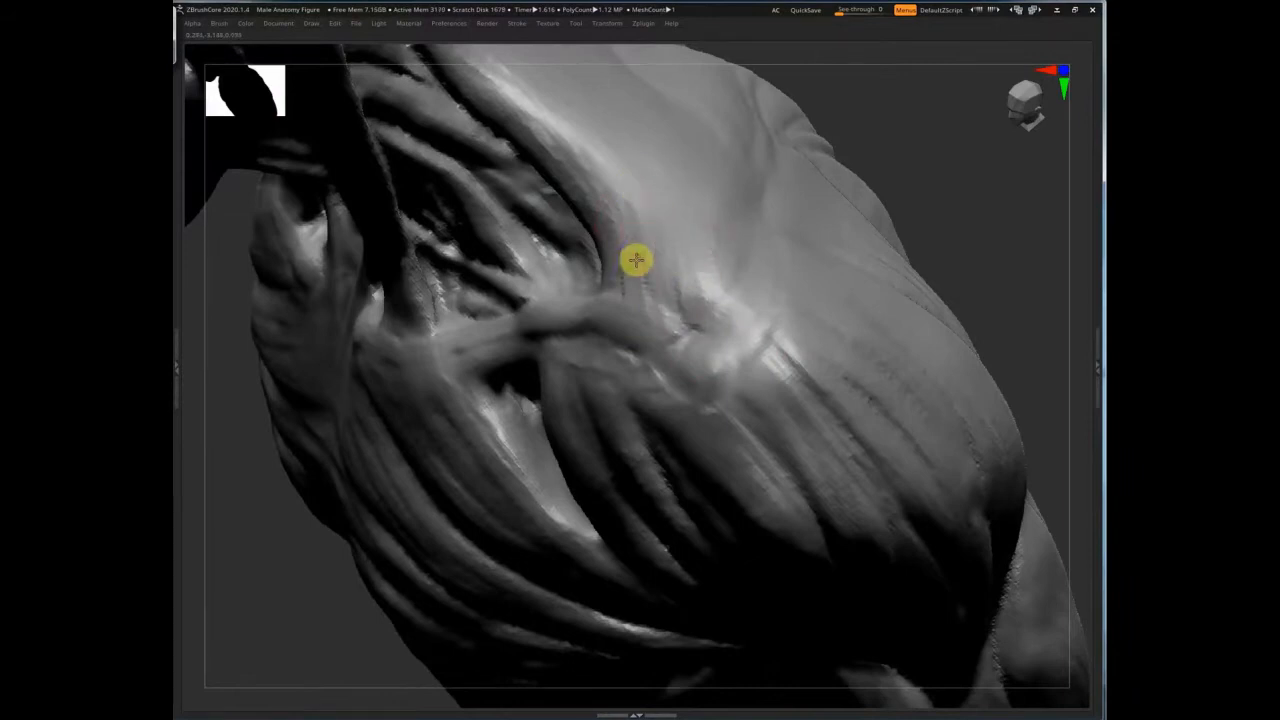
{"action": "left_click_drag", "start_coordinate": [637, 260], "coordinate": [732, 260]}
{"action": "right_click_drag", "start_coordinate": [615, 347], "coordinate": [694, 434]}
Step: Mask the edges of the deltoid and a strip across the upper arm beside the armpit
{"action": "mouse_move", "coordinate": [622, 406]}
{"action": "left_mouse_down", "text": "ctrl"}
{"action": "mouse_move", "coordinate": [589, 386]}
{"action": "mouse_move", "coordinate": [522, 415]}
{"action": "mouse_move", "coordinate": [560, 429]}
{"action": "mouse_move", "coordinate": [540, 454]}
{"action": "mouse_move", "coordinate": [575, 470]}
{"action": "mouse_move", "coordinate": [637, 410]}
{"action": "left_mouse_up", "text": "ctrl"}
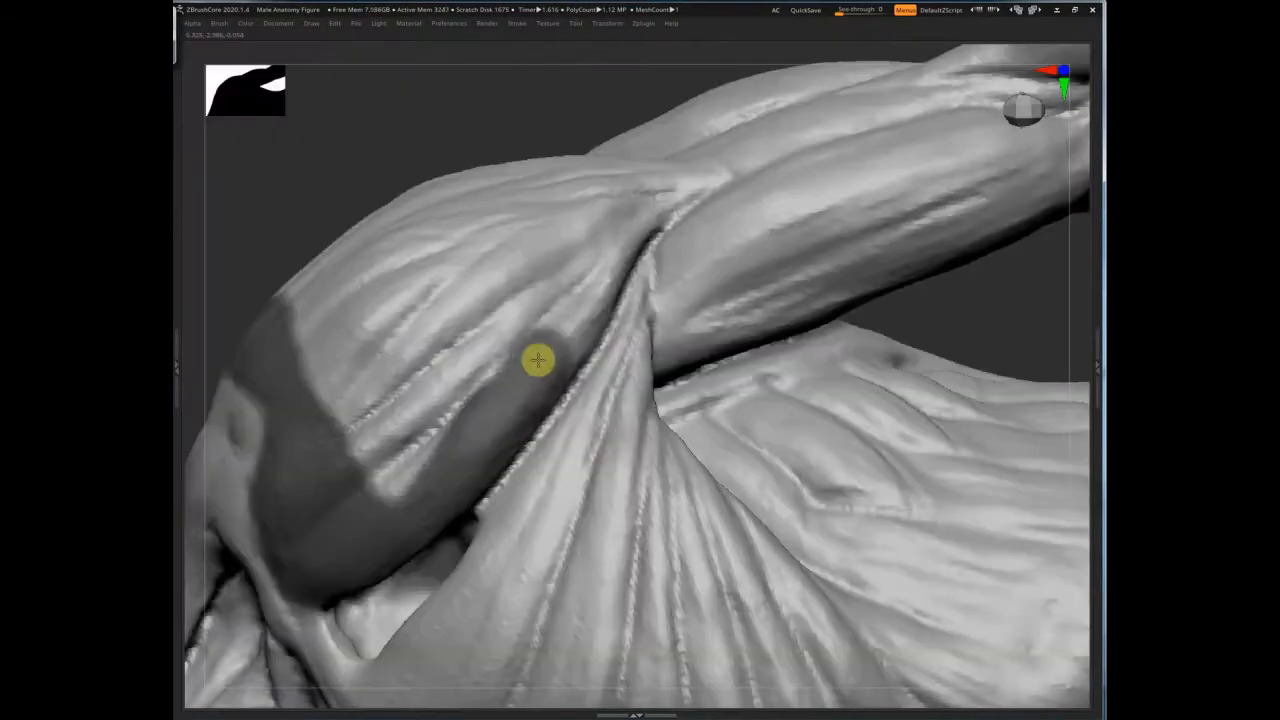
{"action": "mouse_move", "coordinate": [534, 360]}
{"action": "left_mouse_down"}
{"action": "mouse_move", "coordinate": [577, 300]}
{"action": "mouse_move", "coordinate": [640, 263]}
{"action": "mouse_move", "coordinate": [623, 251]}
{"action": "mouse_move", "coordinate": [691, 254]}
{"action": "mouse_move", "coordinate": [734, 286]}
{"action": "left_mouse_up"}
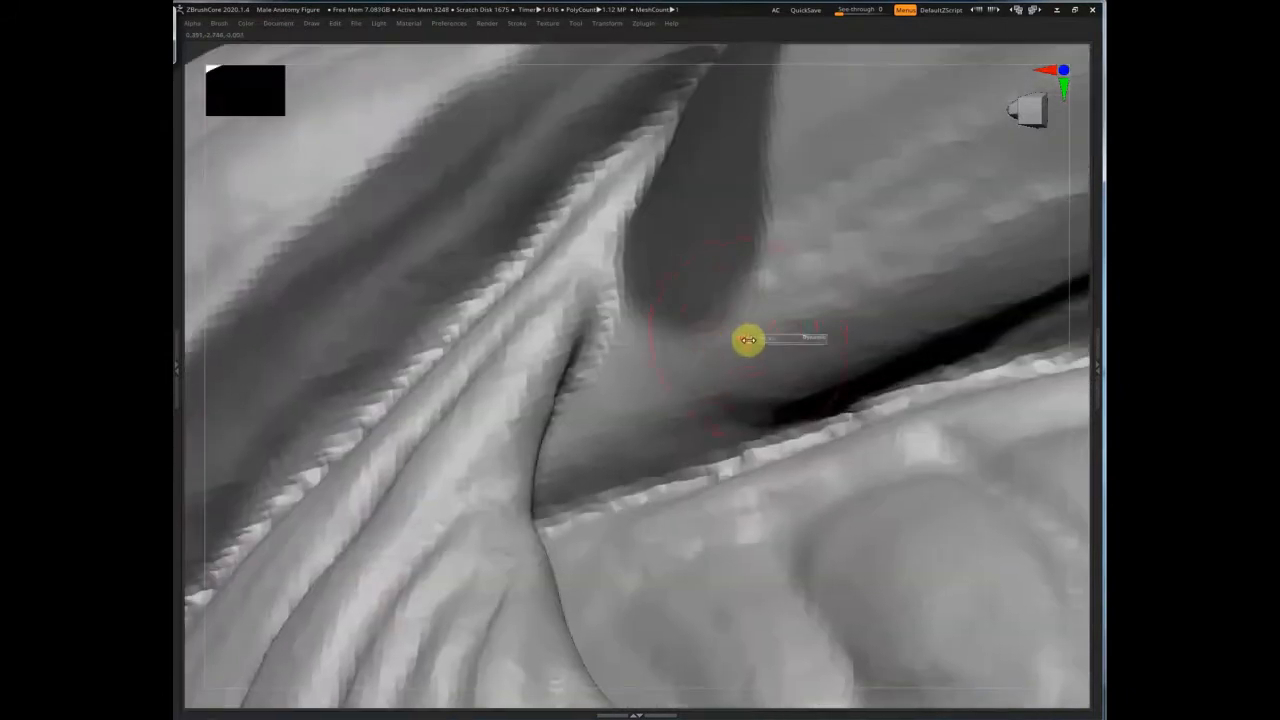
{"action": "mouse_move", "coordinate": [746, 340]}
{"action": "left_mouse_down"}
{"action": "mouse_move", "coordinate": [674, 331]}
{"action": "mouse_move", "coordinate": [558, 484]}
{"action": "left_mouse_up"}
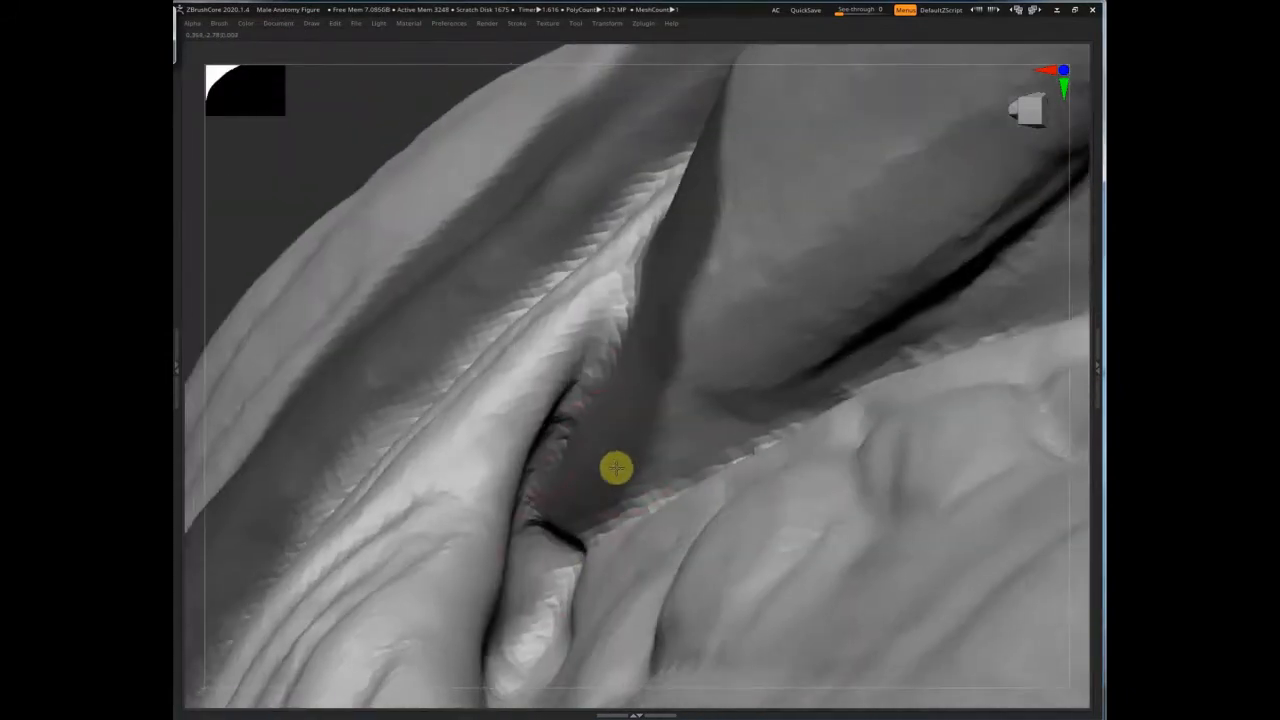
Step: Extend the mask into the armpit crease between the chest muscle, upper arm and ribcage, adjusting the brush size
{"action": "mouse_move", "coordinate": [614, 466]}
{"action": "left_mouse_down"}
{"action": "mouse_move", "coordinate": [569, 557]}
{"action": "mouse_move", "coordinate": [546, 571]}
{"action": "left_mouse_up"}
{"action": "key", "text": "s"}
{"action": "mouse_move", "coordinate": [592, 506]}
{"action": "left_mouse_down"}
{"action": "mouse_move", "coordinate": [549, 517]}
{"action": "mouse_move", "coordinate": [538, 607]}
{"action": "left_mouse_up"}
{"action": "left_click_drag", "start_coordinate": [629, 463], "coordinate": [594, 532]}
{"action": "left_click_drag", "start_coordinate": [678, 438], "coordinate": [604, 518]}
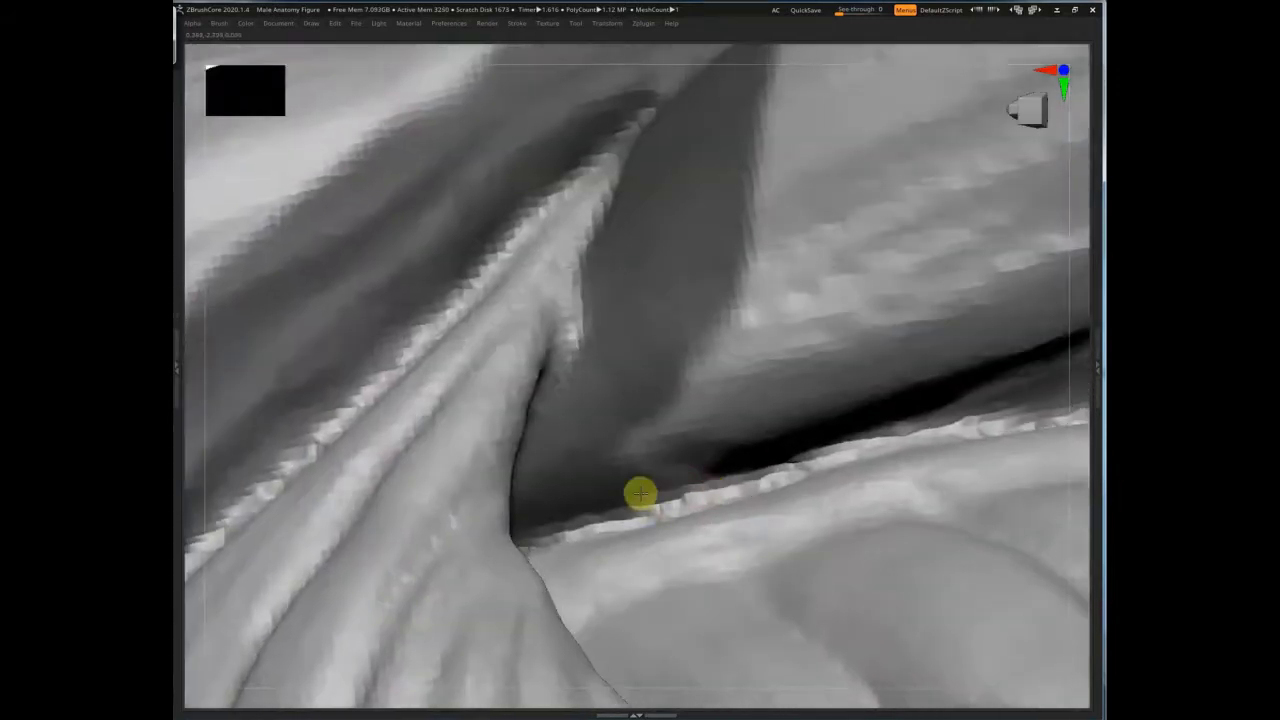
{"action": "mouse_move", "coordinate": [640, 494]}
{"action": "left_mouse_down"}
{"action": "mouse_move", "coordinate": [771, 443]}
{"action": "mouse_move", "coordinate": [1024, 396]}
{"action": "left_mouse_up"}
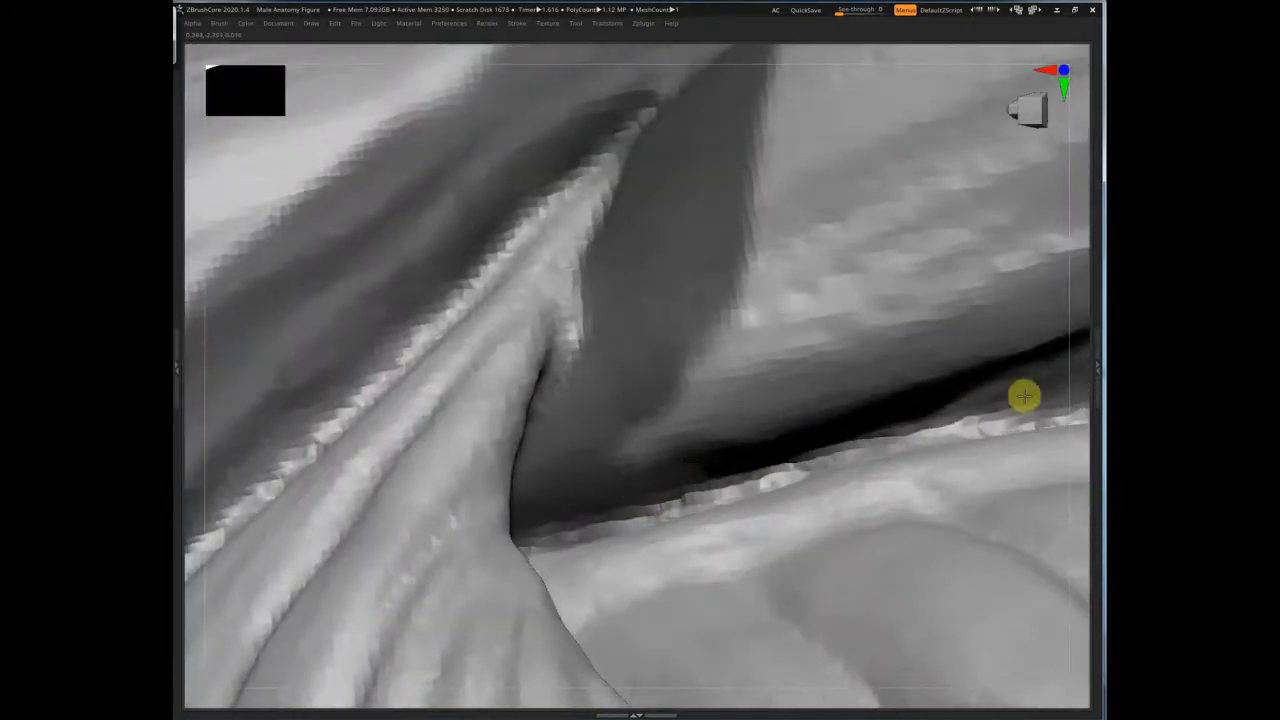
{"action": "mouse_move", "coordinate": [701, 434]}
{"action": "left_mouse_down"}
{"action": "mouse_move", "coordinate": [729, 420]}
{"action": "mouse_move", "coordinate": [694, 406]}
{"action": "mouse_move", "coordinate": [749, 380]}
{"action": "left_mouse_up"}
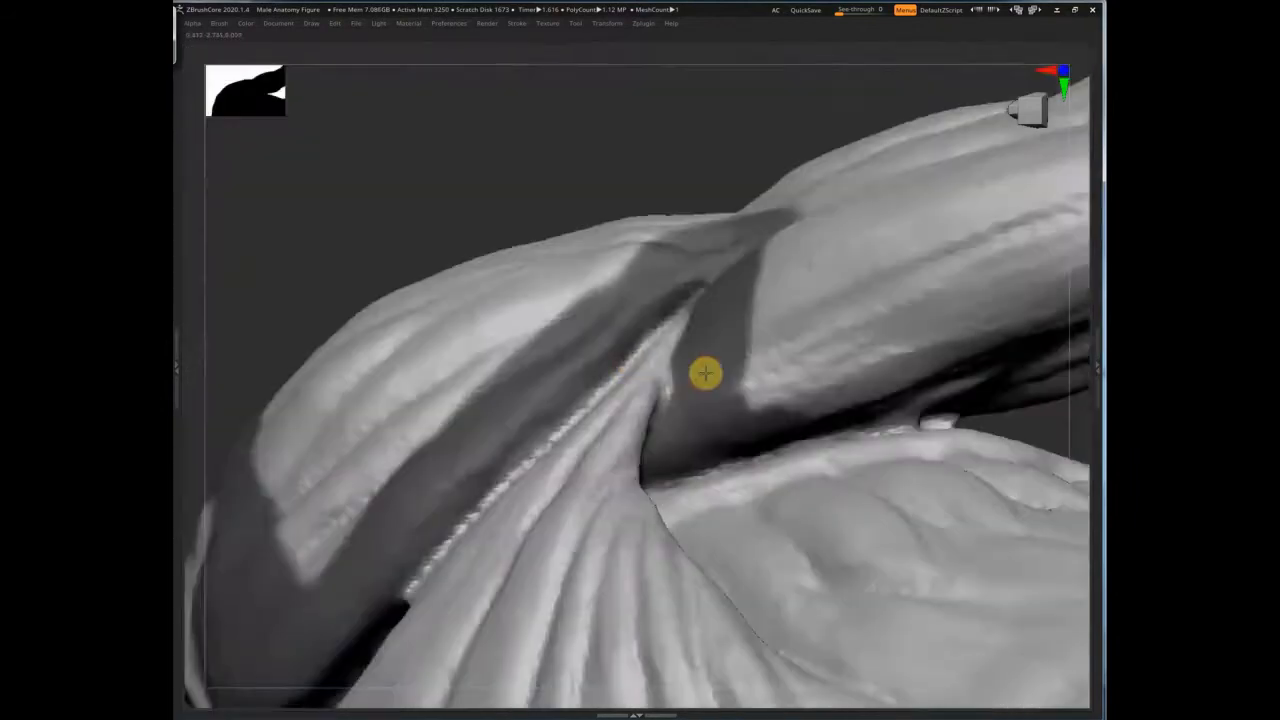
{"action": "mouse_move", "coordinate": [705, 373]}
{"action": "right_mouse_down"}
{"action": "mouse_move", "coordinate": [694, 360]}
{"action": "mouse_move", "coordinate": [678, 409]}
{"action": "right_mouse_up"}
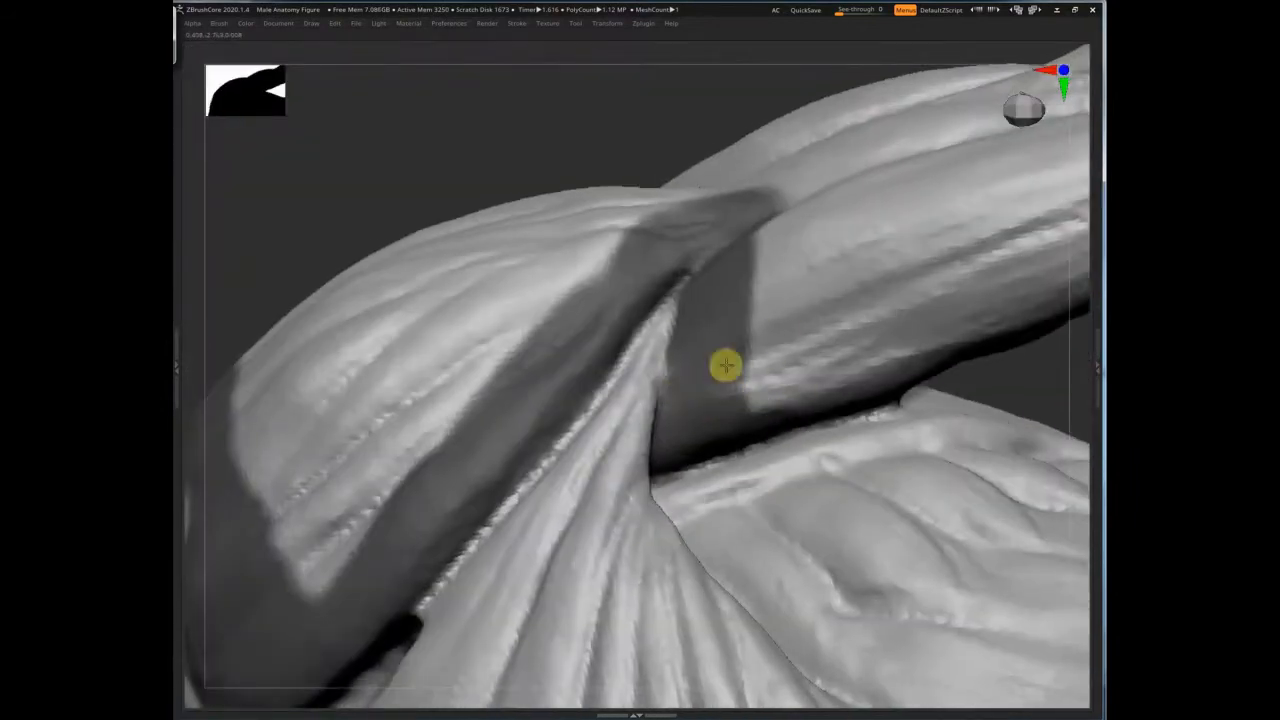
Step: Extend the mask over the top and along the rear edge of the deltoid towards the back of the upper arm
{"action": "right_click_drag", "start_coordinate": [725, 366], "coordinate": [817, 394]}
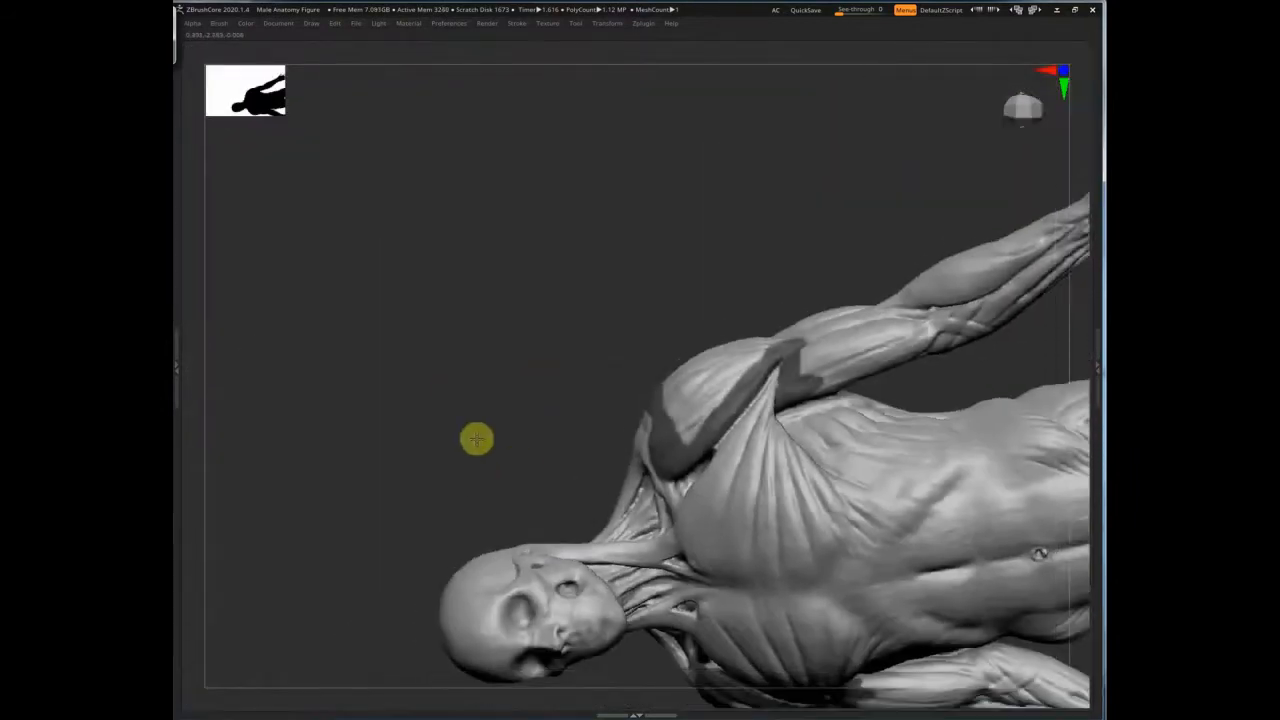
{"action": "mouse_move", "coordinate": [474, 437]}
{"action": "right_mouse_down"}
{"action": "mouse_move", "coordinate": [503, 426]}
{"action": "mouse_move", "coordinate": [488, 432]}
{"action": "right_mouse_up"}
{"action": "mouse_move", "coordinate": [712, 268]}
{"action": "right_mouse_down", "text": "alt"}
{"action": "mouse_move", "coordinate": [669, 251]}
{"action": "mouse_move", "coordinate": [360, 290]}
{"action": "right_mouse_up", "text": "alt"}
{"action": "right_click_drag", "start_coordinate": [360, 290], "coordinate": [980, 174], "text": "ctrl"}
{"action": "right_click_drag", "start_coordinate": [694, 217], "coordinate": [691, 240], "text": "ctrl"}
{"action": "left_click_drag", "start_coordinate": [686, 208], "coordinate": [673, 396]}
{"action": "left_click_drag", "start_coordinate": [711, 189], "coordinate": [712, 142]}
{"action": "right_click_drag", "start_coordinate": [678, 339], "coordinate": [675, 110], "text": "alt"}
{"action": "left_click_drag", "start_coordinate": [668, 155], "coordinate": [672, 308]}
{"action": "left_click_drag", "start_coordinate": [669, 191], "coordinate": [678, 298]}
{"action": "mouse_move", "coordinate": [680, 320]}
{"action": "left_mouse_down"}
{"action": "mouse_move", "coordinate": [692, 408]}
{"action": "mouse_move", "coordinate": [690, 385]}
{"action": "left_mouse_up"}
Step: Continue the mask from the deltoid's lower edge down onto the upper arm, joining the masked strips around the shoulder
{"action": "right_click_drag", "start_coordinate": [677, 372], "coordinate": [723, 441]}
{"action": "left_click_drag", "start_coordinate": [723, 441], "coordinate": [711, 265]}
{"action": "left_click_drag", "start_coordinate": [754, 423], "coordinate": [780, 490], "text": "ctrl"}
{"action": "mouse_move", "coordinate": [760, 560]}
{"action": "right_mouse_down", "text": "alt"}
{"action": "mouse_move", "coordinate": [743, 389]}
{"action": "mouse_move", "coordinate": [786, 220]}
{"action": "mouse_move", "coordinate": [820, 290]}
{"action": "right_mouse_up", "text": "alt"}
{"action": "left_click_drag", "start_coordinate": [824, 298], "coordinate": [790, 244], "text": "ctrl"}
{"action": "left_click_drag", "start_coordinate": [843, 320], "coordinate": [938, 472]}
{"action": "right_click_drag", "start_coordinate": [938, 472], "coordinate": [943, 486]}
{"action": "mouse_move", "coordinate": [943, 486]}
{"action": "left_mouse_down"}
{"action": "mouse_move", "coordinate": [959, 474]}
{"action": "mouse_move", "coordinate": [966, 522]}
{"action": "left_mouse_up"}
{"action": "mouse_move", "coordinate": [908, 451]}
{"action": "right_mouse_down", "text": "ctrl"}
{"action": "mouse_move", "coordinate": [620, 506]}
{"action": "mouse_move", "coordinate": [612, 527]}
{"action": "right_mouse_up", "text": "ctrl"}
{"action": "mouse_move", "coordinate": [612, 527]}
{"action": "right_mouse_down"}
{"action": "mouse_move", "coordinate": [551, 471]}
{"action": "mouse_move", "coordinate": [567, 441]}
{"action": "mouse_move", "coordinate": [834, 374]}
{"action": "mouse_move", "coordinate": [880, 343]}
{"action": "right_mouse_up"}
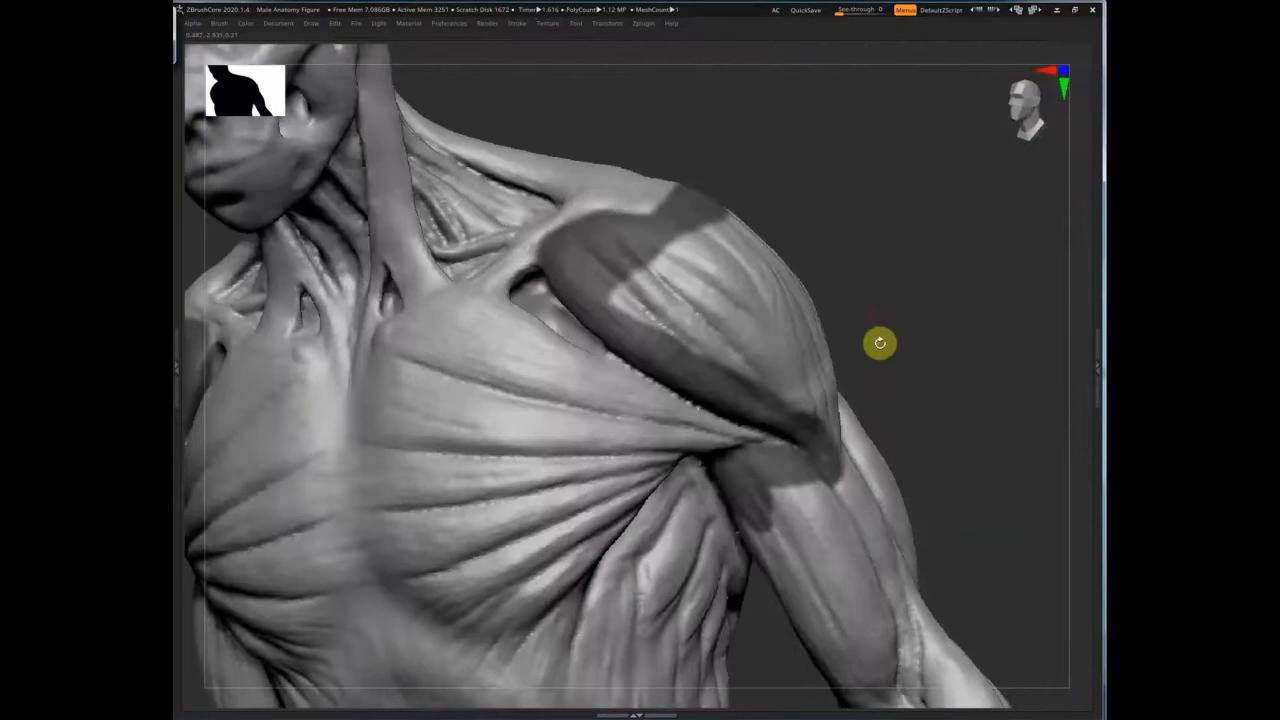
Step: Fill the mask over the remaining deltoid and the whole arm, seen from the front and back
{"action": "right_click_drag", "start_coordinate": [880, 343], "coordinate": [620, 211]}
{"action": "right_click_drag", "start_coordinate": [743, 203], "coordinate": [671, 185]}
{"action": "right_click_drag", "start_coordinate": [686, 272], "coordinate": [685, 503]}
{"action": "right_click_drag", "start_coordinate": [823, 603], "coordinate": [783, 470]}
{"action": "mouse_move", "coordinate": [783, 470]}
{"action": "left_mouse_down", "text": "ctrl"}
{"action": "mouse_move", "coordinate": [803, 429]}
{"action": "mouse_move", "coordinate": [791, 440]}
{"action": "mouse_move", "coordinate": [750, 420]}
{"action": "left_mouse_up", "text": "ctrl"}
{"action": "right_click_drag", "start_coordinate": [773, 538], "coordinate": [806, 223]}
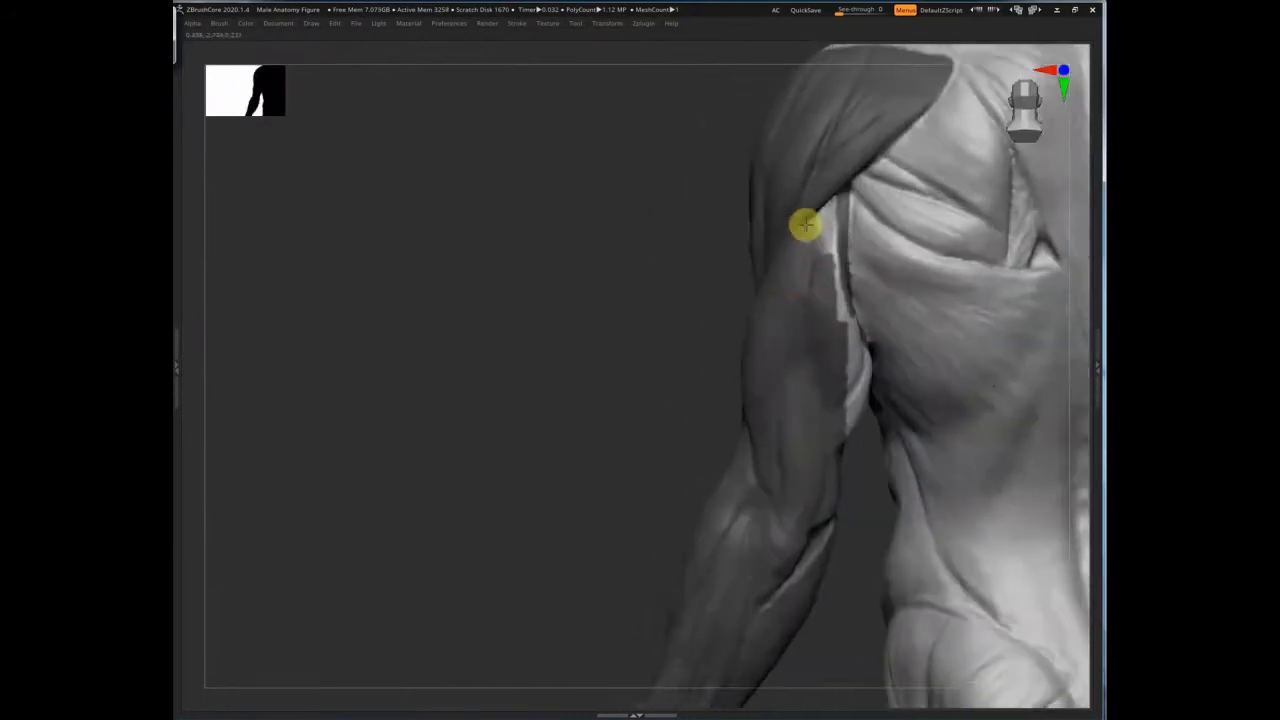
{"action": "right_click_drag", "start_coordinate": [786, 383], "coordinate": [831, 366]}
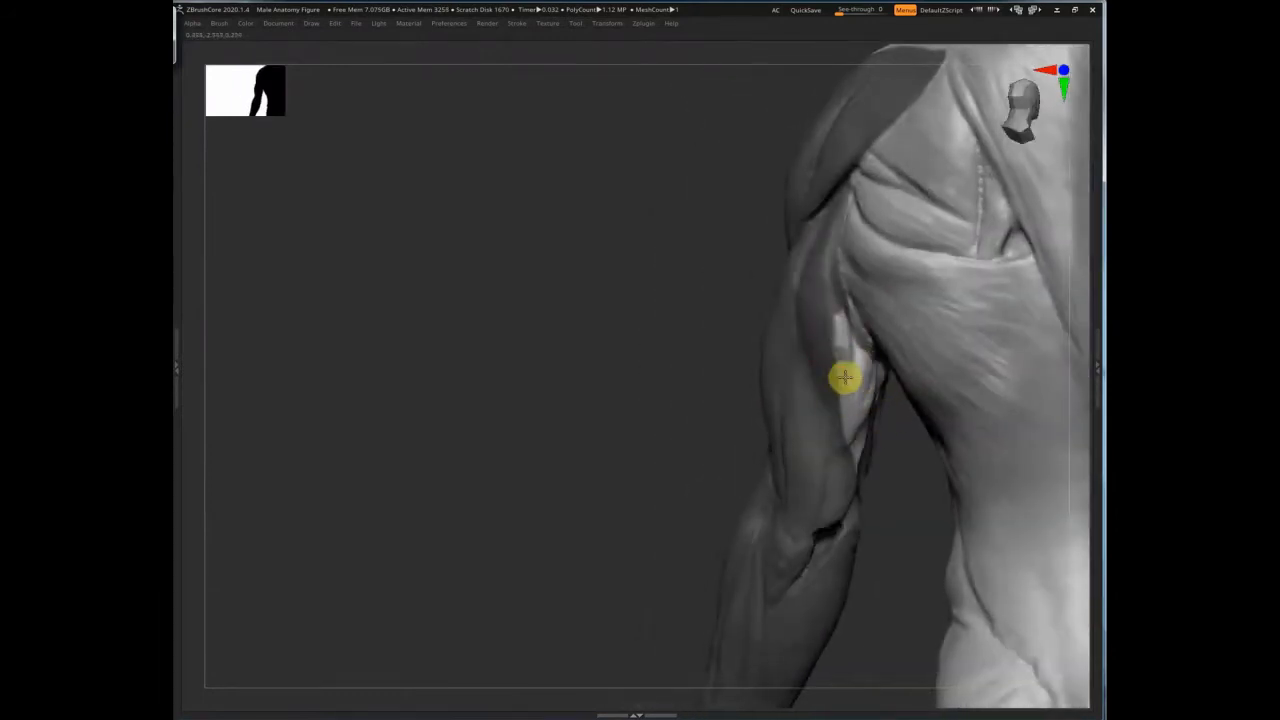
Step: Mask the remaining uncovered patches along the inner upper arm and armpit until the entire arm is covered
{"action": "left_click", "coordinate": [1096, 370]}
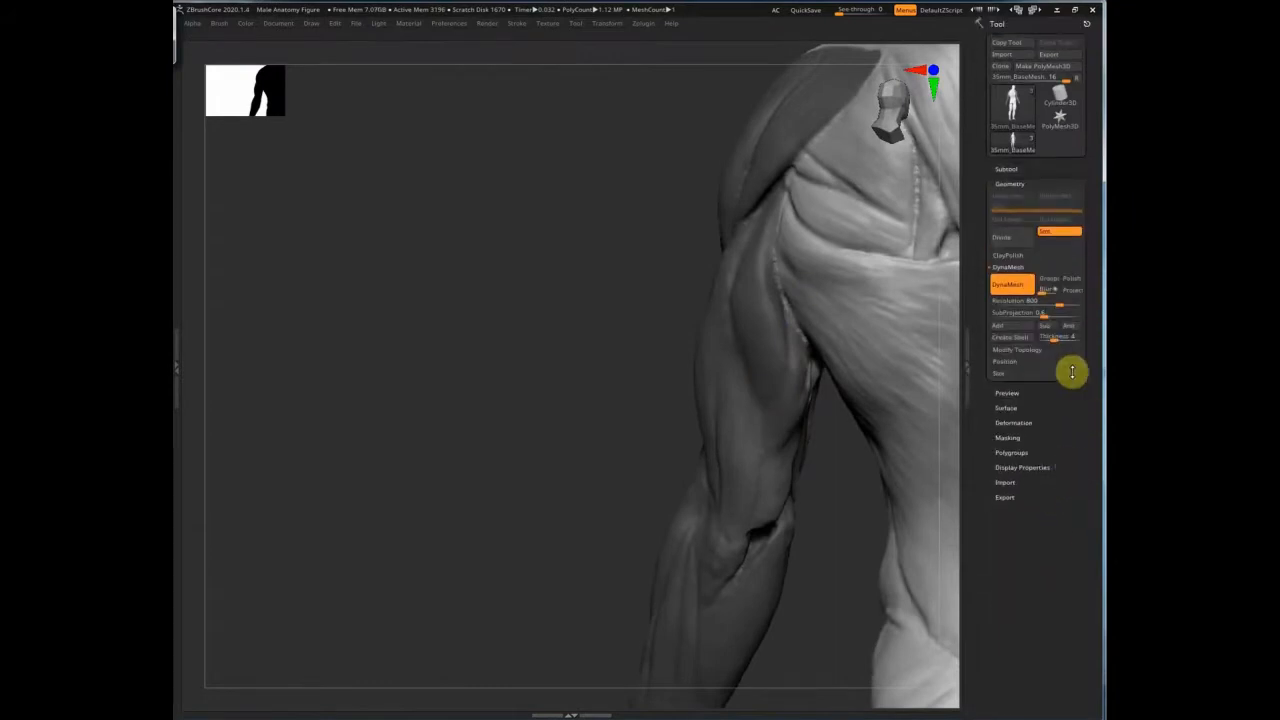
{"action": "right_click_drag", "start_coordinate": [614, 418], "coordinate": [680, 391]}
{"action": "mouse_move", "coordinate": [691, 340]}
{"action": "right_mouse_down"}
{"action": "mouse_move", "coordinate": [711, 366]}
{"action": "mouse_move", "coordinate": [760, 271]}
{"action": "mouse_move", "coordinate": [748, 230]}
{"action": "right_mouse_up"}
{"action": "right_click_drag", "start_coordinate": [771, 365], "coordinate": [697, 380]}
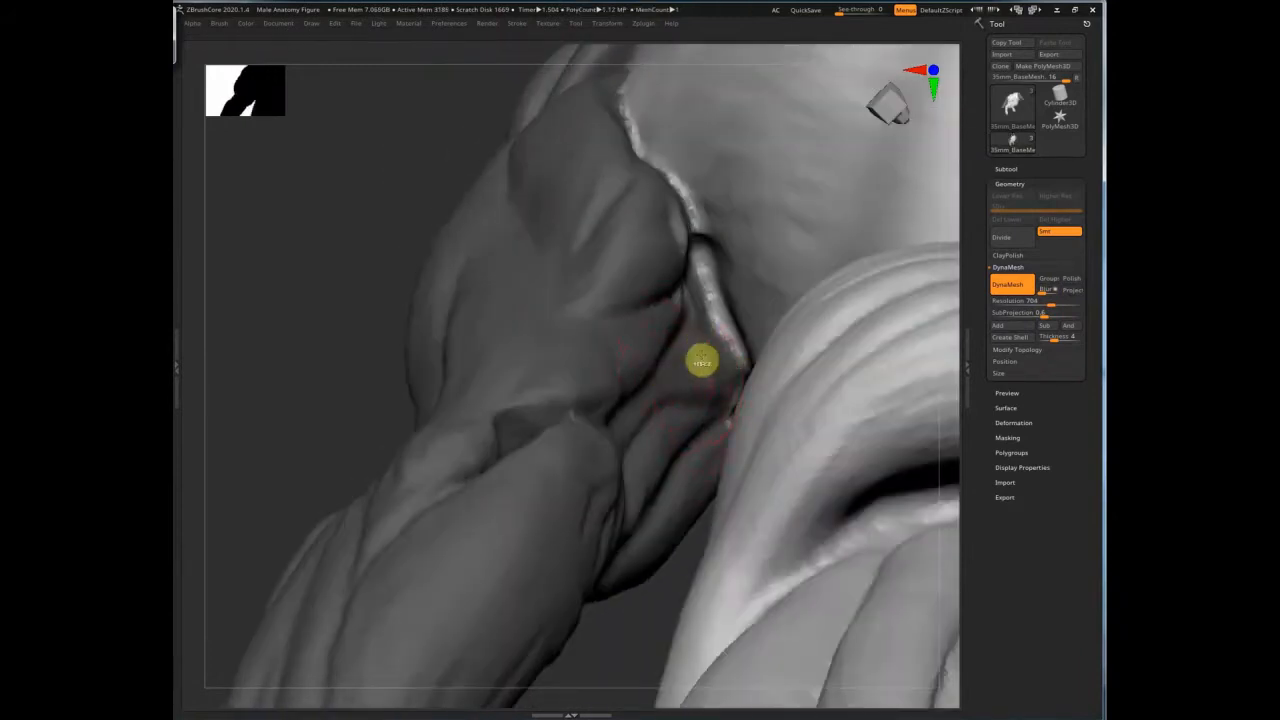
{"action": "mouse_move", "coordinate": [609, 463]}
{"action": "right_mouse_down"}
{"action": "mouse_move", "coordinate": [663, 402]}
{"action": "mouse_move", "coordinate": [718, 406]}
{"action": "mouse_move", "coordinate": [611, 349]}
{"action": "mouse_move", "coordinate": [597, 426]}
{"action": "mouse_move", "coordinate": [240, 437]}
{"action": "mouse_move", "coordinate": [683, 254]}
{"action": "mouse_move", "coordinate": [766, 329]}
{"action": "mouse_move", "coordinate": [837, 286]}
{"action": "mouse_move", "coordinate": [623, 360]}
{"action": "right_mouse_up"}
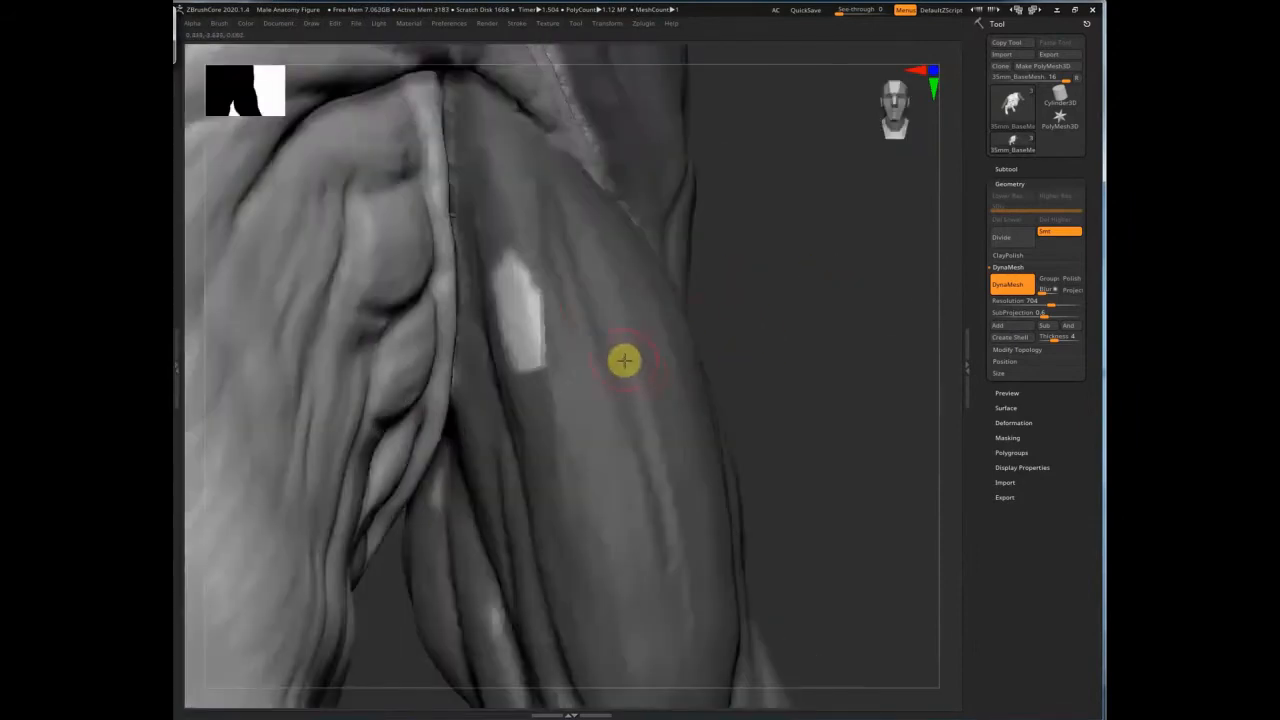
{"action": "right_click_drag", "start_coordinate": [537, 511], "coordinate": [457, 614]}
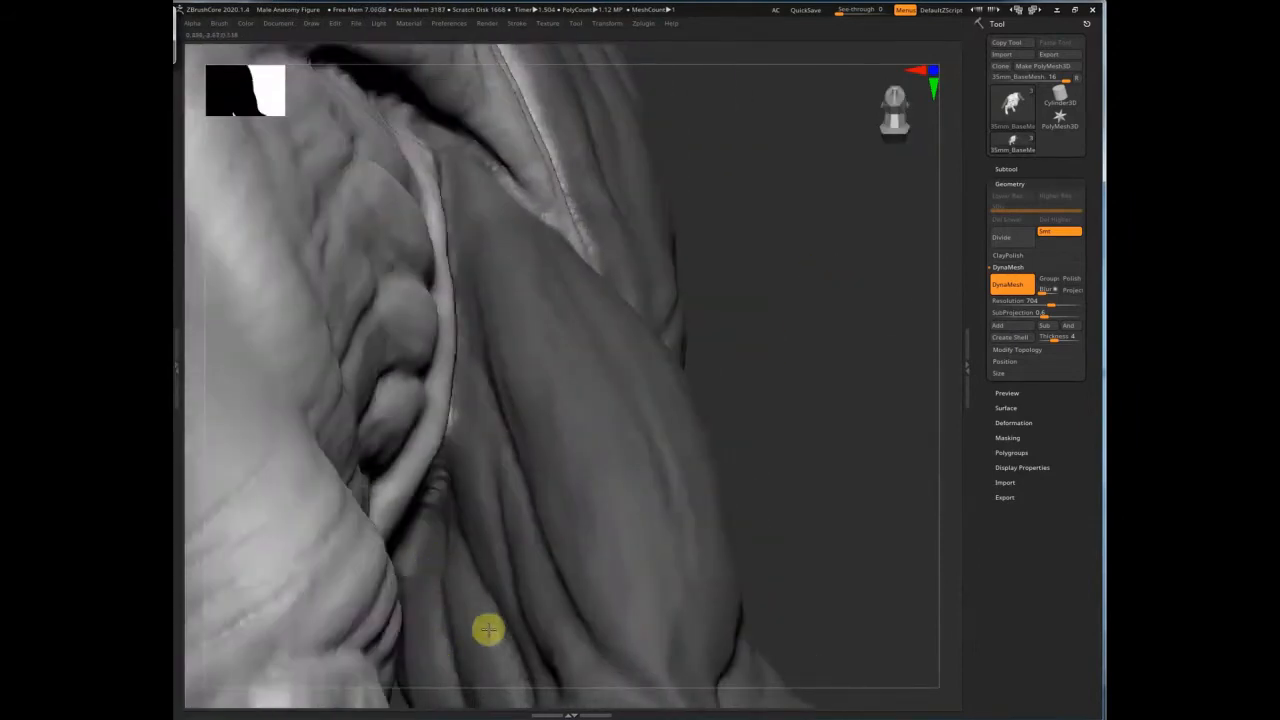
{"action": "right_click_drag", "start_coordinate": [616, 546], "coordinate": [458, 390]}
{"action": "right_click_drag", "start_coordinate": [853, 334], "coordinate": [682, 374], "text": "ctrl"}
{"action": "left_click_drag", "start_coordinate": [422, 462], "coordinate": [582, 574], "text": "alt"}
{"action": "mouse_move", "coordinate": [854, 544]}
{"action": "left_mouse_down"}
{"action": "mouse_move", "coordinate": [826, 566]}
{"action": "mouse_move", "coordinate": [762, 541]}
{"action": "mouse_move", "coordinate": [872, 530]}
{"action": "left_mouse_up"}
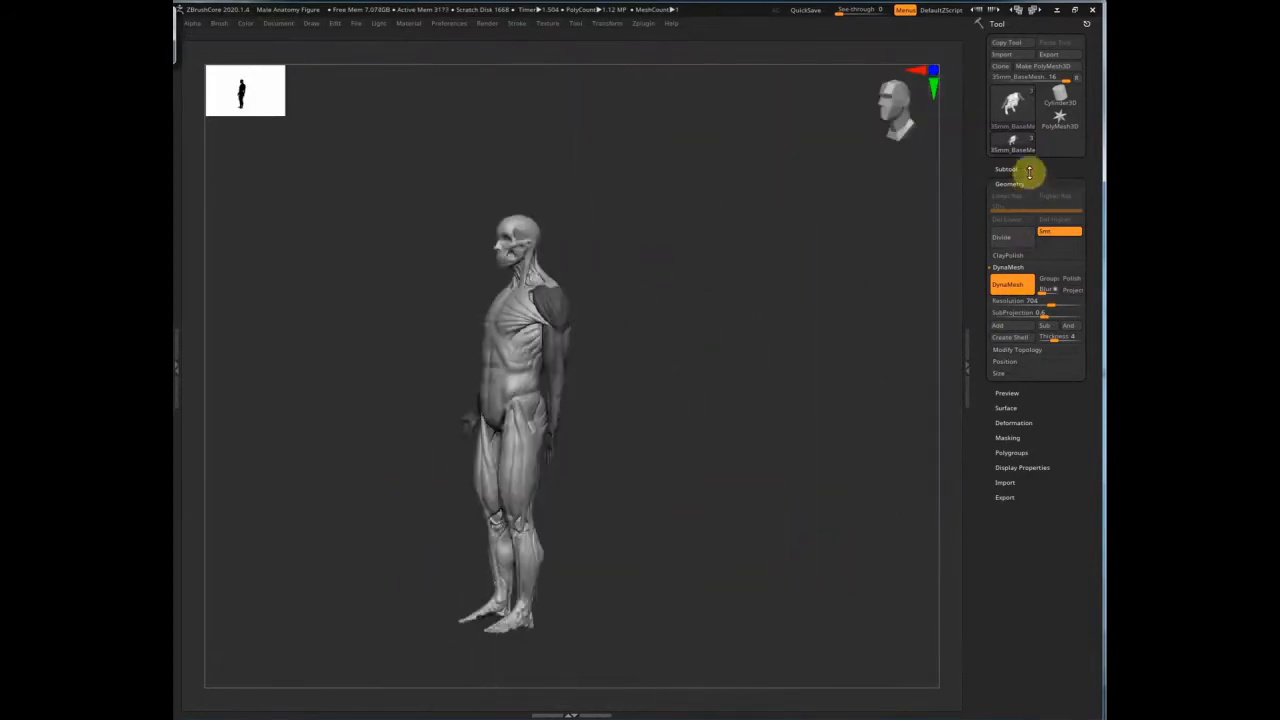
Step: Split the masked arms off the body into a separate subtool and rename it arms
{"action": "left_click", "coordinate": [1024, 171]}
{"action": "left_click", "coordinate": [1006, 454]}
{"action": "left_click", "coordinate": [1002, 490]}
{"action": "left_click_drag", "start_coordinate": [632, 547], "coordinate": [692, 547]}
{"action": "left_click", "coordinate": [1008, 372]}
{"action": "type", "text": "arms"}
{"action": "key", "text": "Return"}
Step: Remesh the separated arms with DynaMesh at a resolution of 800 to close their open cuts
{"action": "left_click_drag", "start_coordinate": [718, 154], "coordinate": [858, 123], "text": "alt"}
{"action": "left_click_drag", "start_coordinate": [908, 258], "coordinate": [581, 383], "text": "alt"}
{"action": "left_click_drag", "start_coordinate": [888, 326], "coordinate": [702, 455]}
{"action": "left_click", "coordinate": [1052, 168]}
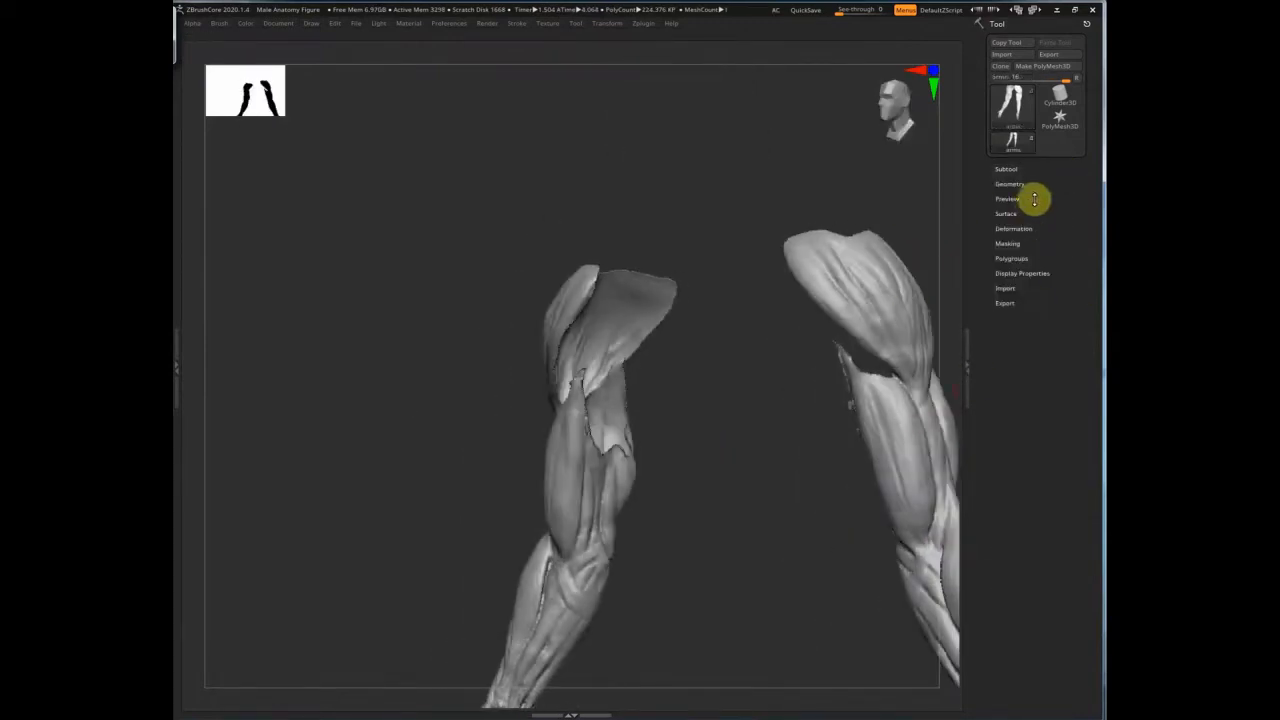
{"action": "left_click", "coordinate": [1034, 185]}
{"action": "left_click_drag", "start_coordinate": [781, 430], "coordinate": [779, 505], "text": "ctrl"}
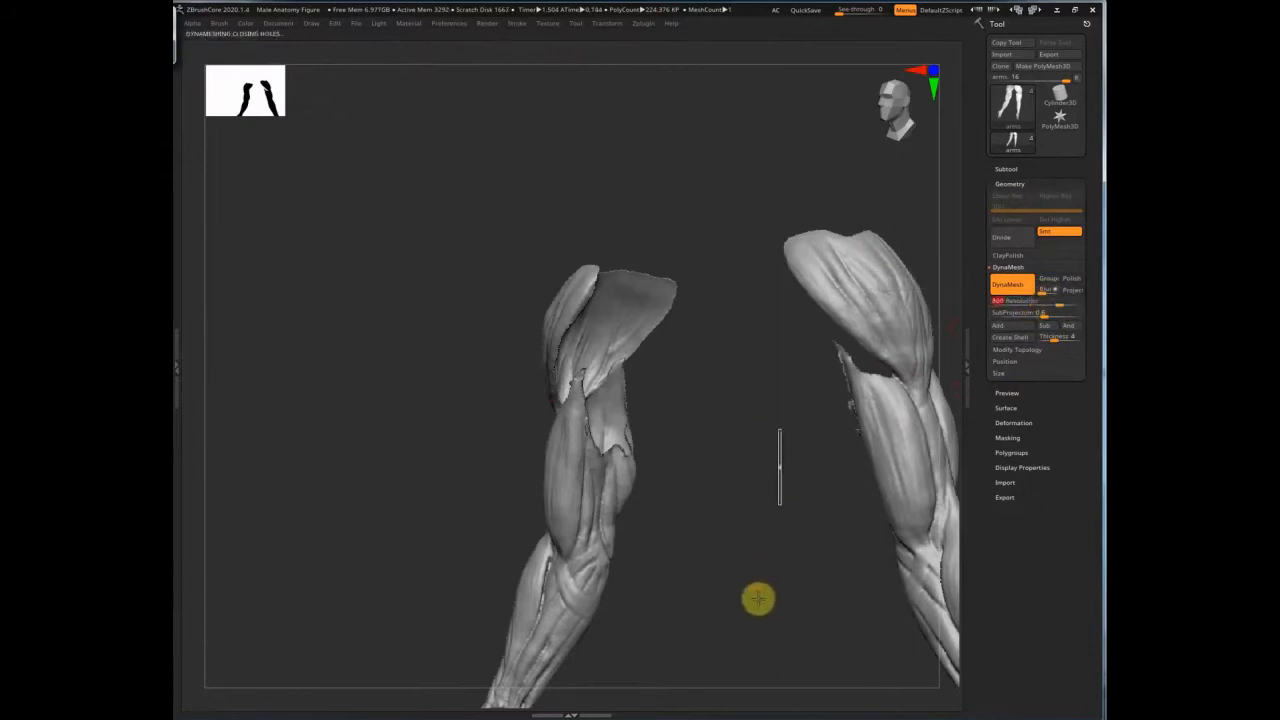
Step: Clean up the jagged cut edge and the gap where the inner upper arm muscles meet under the deltoid
{"action": "left_click_drag", "start_coordinate": [734, 569], "coordinate": [1017, 220]}
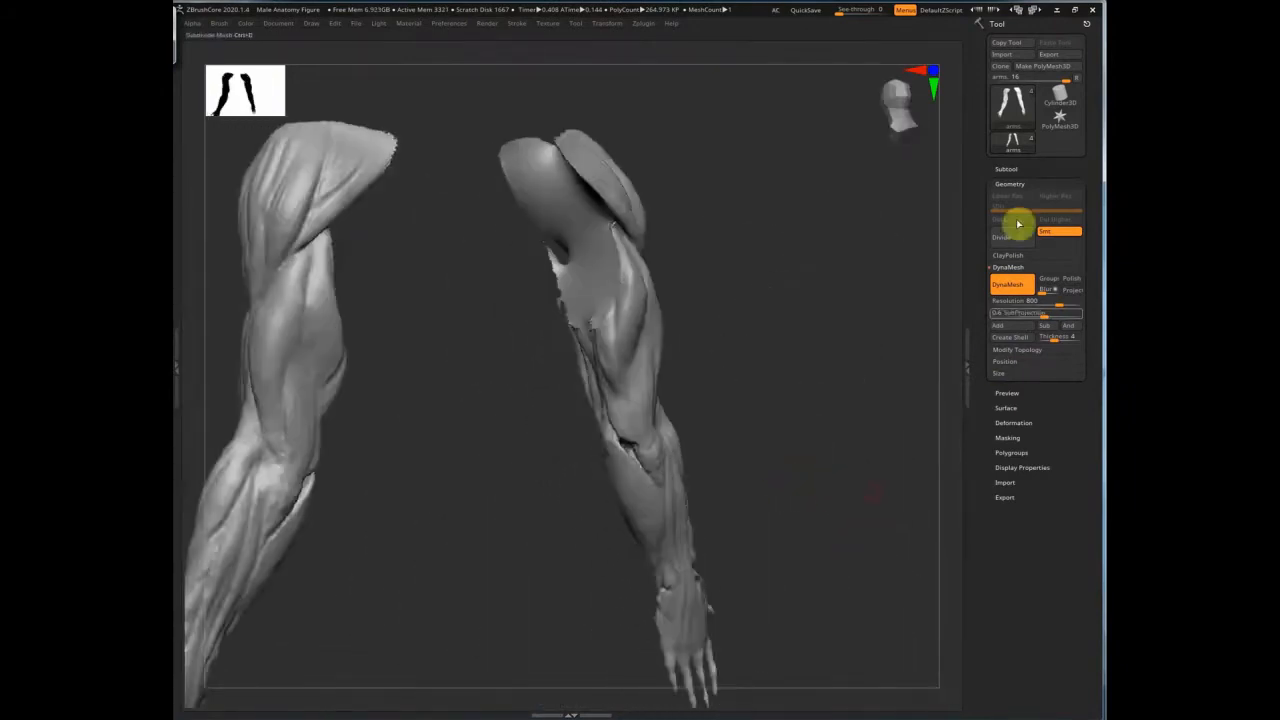
{"action": "left_click", "coordinate": [1010, 184]}
{"action": "left_click_drag", "start_coordinate": [903, 309], "coordinate": [594, 461]}
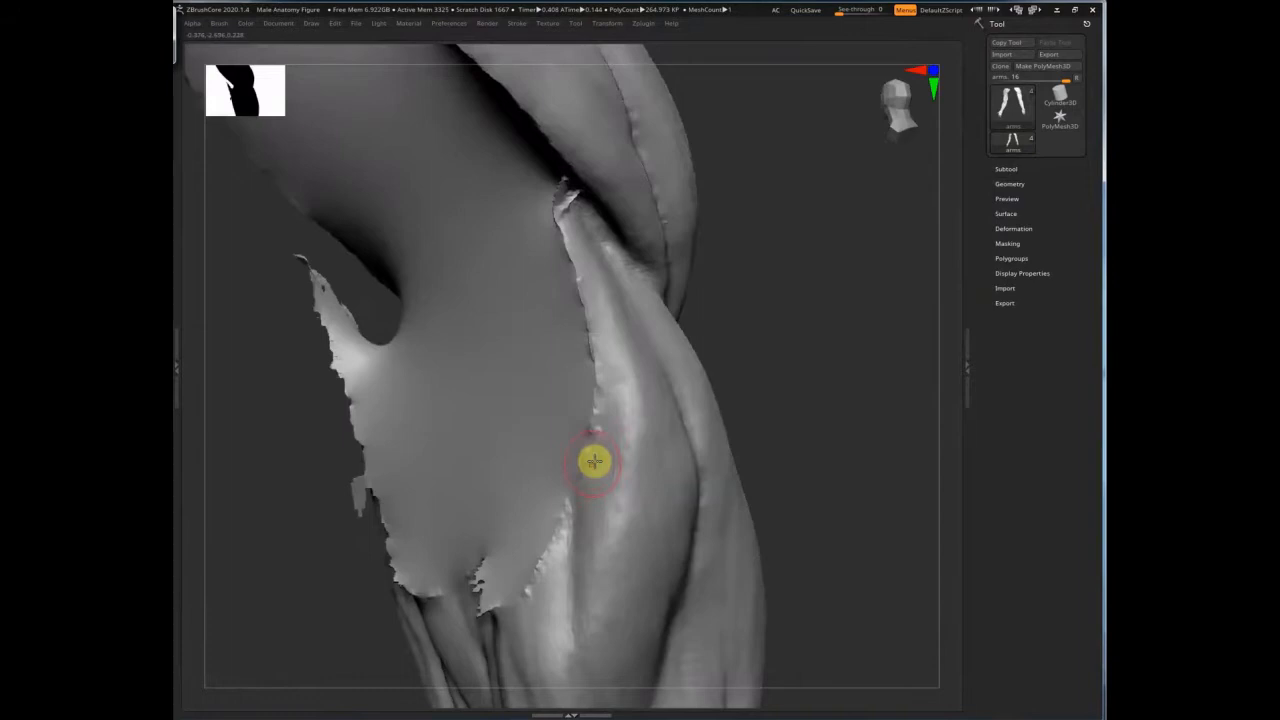
{"action": "right_click_drag", "start_coordinate": [594, 461], "coordinate": [614, 391]}
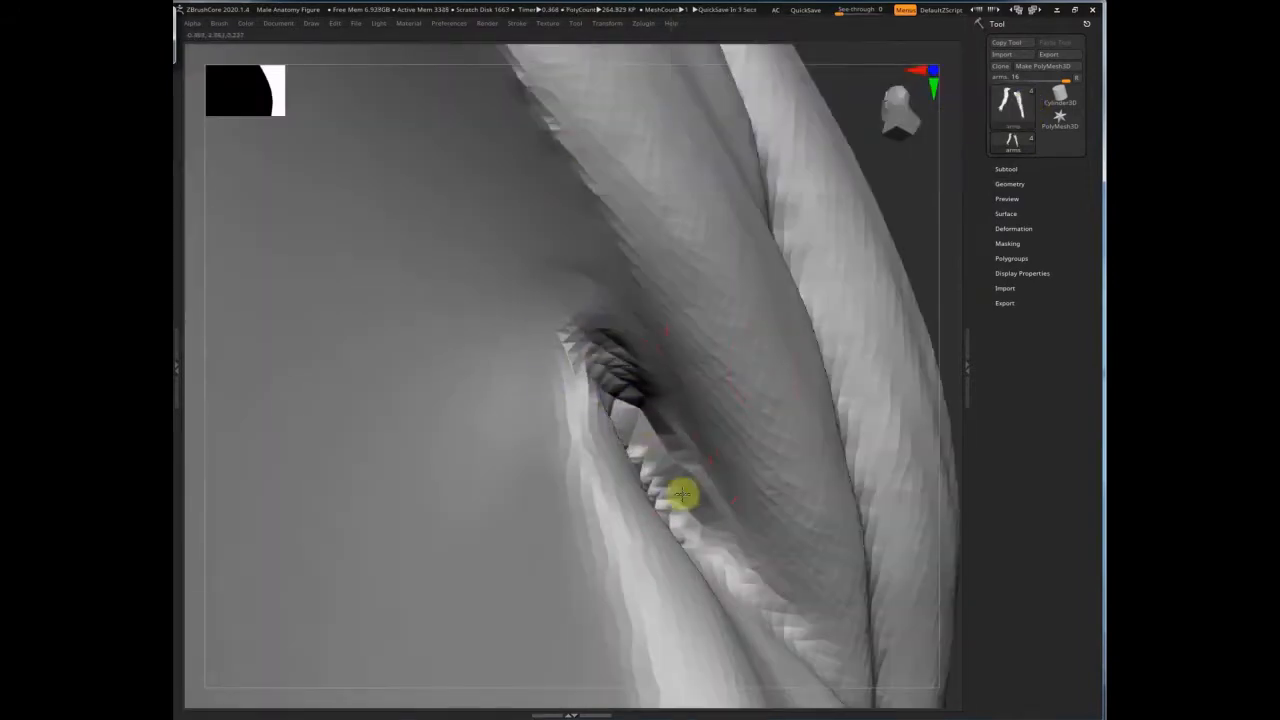
{"action": "right_click_drag", "start_coordinate": [660, 451], "coordinate": [682, 498]}
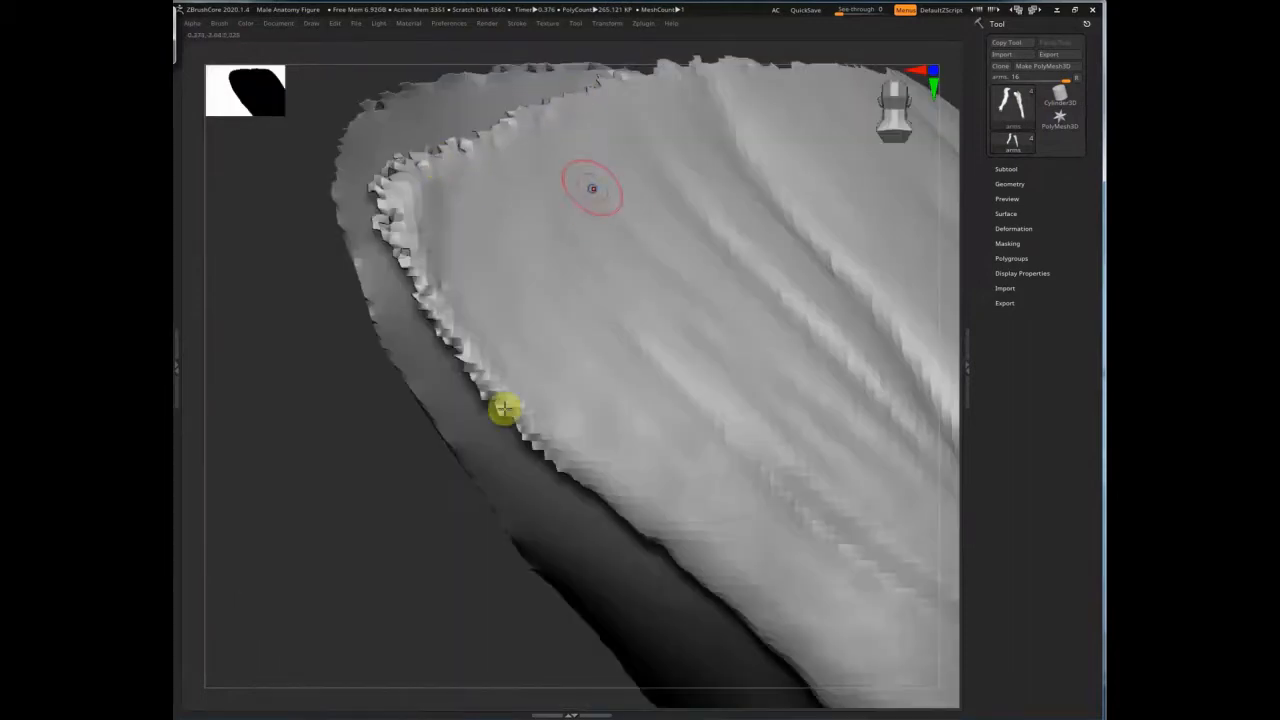
Step: Smooth the jagged cut border around the tip and upper edge of the deltoid on the separated arm
{"action": "left_click", "coordinate": [606, 22]}
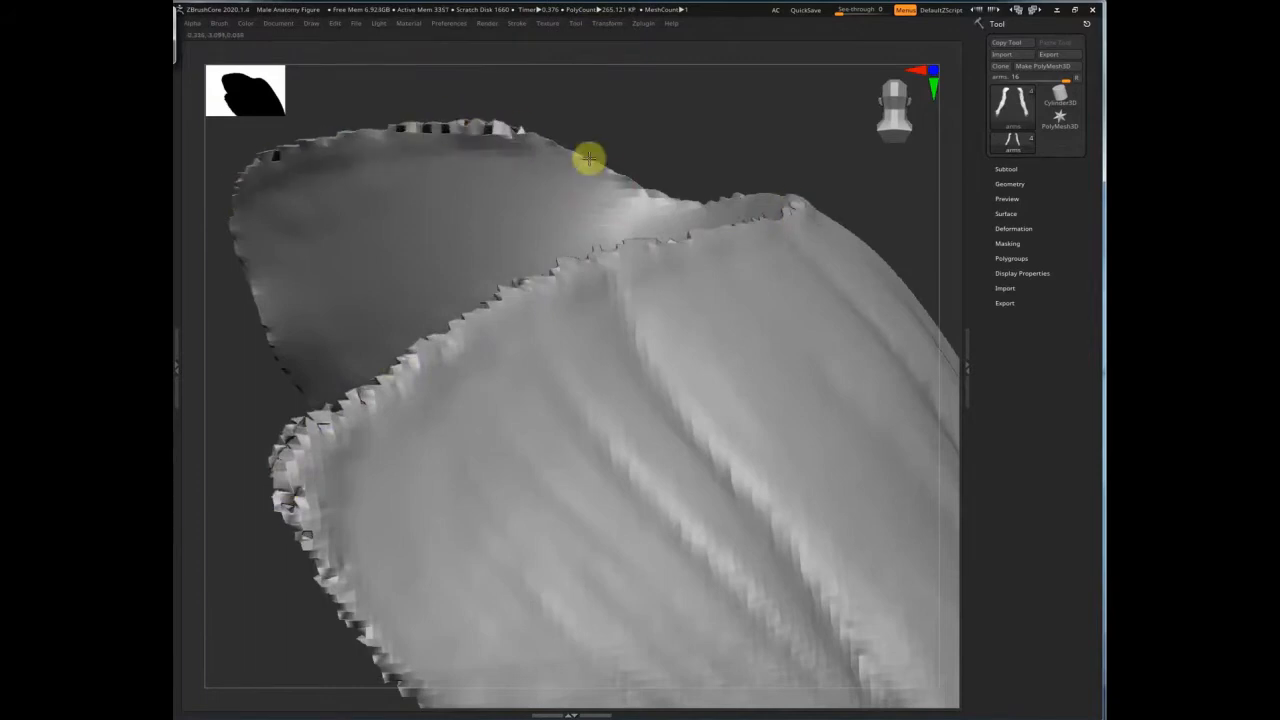
{"action": "left_click_drag", "start_coordinate": [437, 477], "coordinate": [520, 492]}
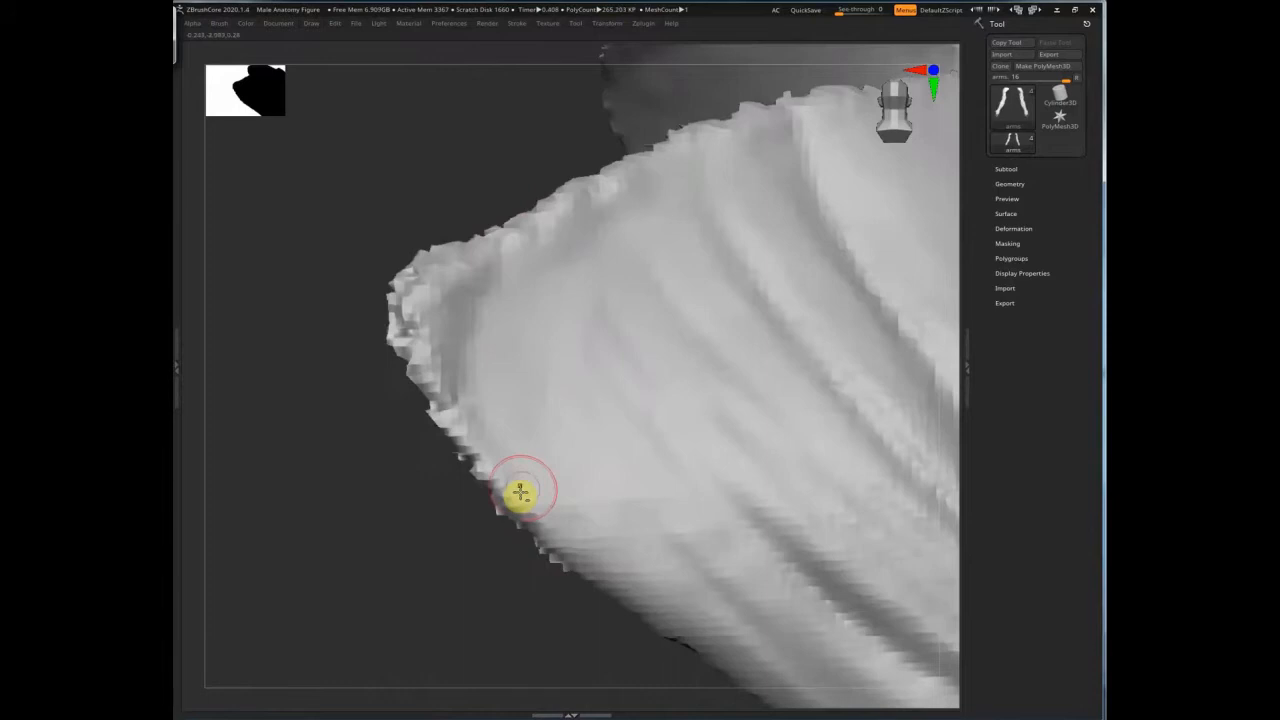
{"action": "left_click_drag", "start_coordinate": [520, 492], "coordinate": [851, 169]}
{"action": "left_click_drag", "start_coordinate": [531, 260], "coordinate": [314, 343]}
{"action": "mouse_move", "coordinate": [877, 234]}
{"action": "left_mouse_down"}
{"action": "mouse_move", "coordinate": [430, 413]}
{"action": "mouse_move", "coordinate": [780, 349]}
{"action": "mouse_move", "coordinate": [574, 351]}
{"action": "mouse_move", "coordinate": [491, 486]}
{"action": "left_mouse_up"}
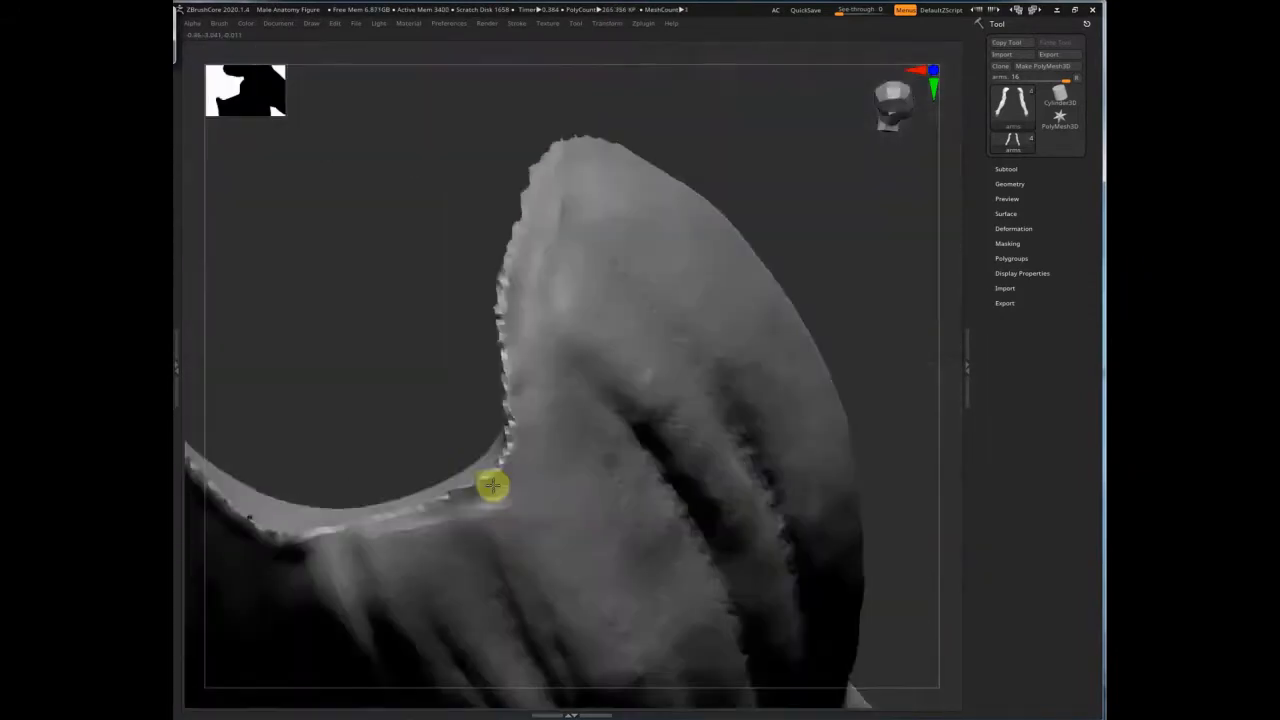
{"action": "mouse_move", "coordinate": [543, 380]}
{"action": "left_mouse_down"}
{"action": "mouse_move", "coordinate": [543, 426]}
{"action": "mouse_move", "coordinate": [490, 282]}
{"action": "mouse_move", "coordinate": [623, 349]}
{"action": "mouse_move", "coordinate": [543, 271]}
{"action": "mouse_move", "coordinate": [851, 277]}
{"action": "mouse_move", "coordinate": [811, 142]}
{"action": "mouse_move", "coordinate": [527, 240]}
{"action": "left_mouse_up"}
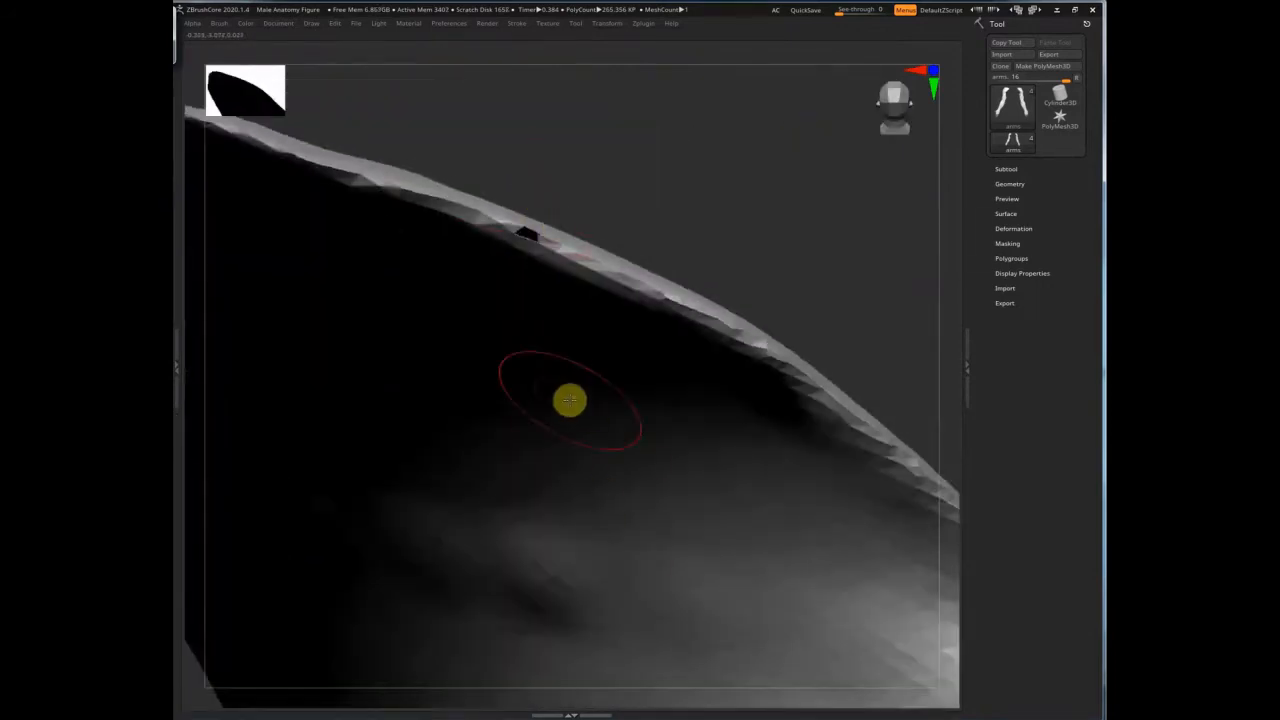
Step: Change the sculpting brush and carve the grooves between the inner upper arm muscles below the closed armpit cut
{"action": "key", "text": "b"}
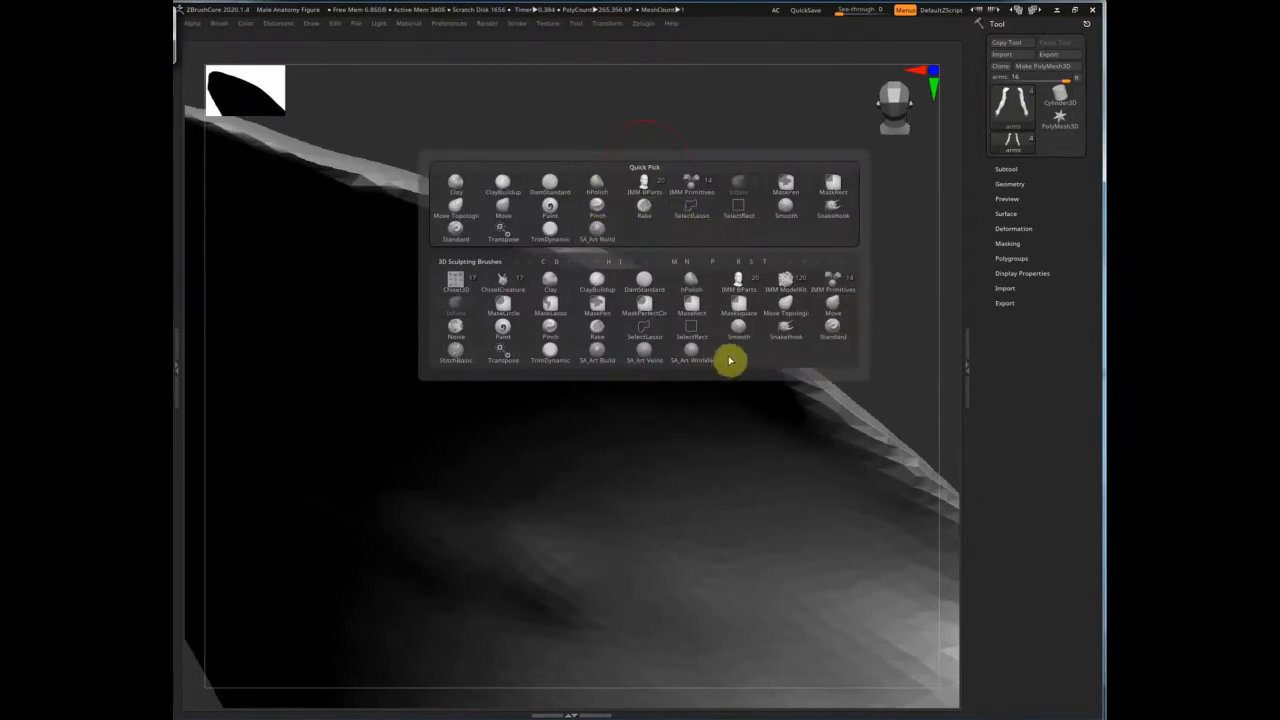
{"action": "mouse_move", "coordinate": [562, 241]}
{"action": "left_mouse_down"}
{"action": "mouse_move", "coordinate": [829, 423]}
{"action": "mouse_move", "coordinate": [766, 263]}
{"action": "mouse_move", "coordinate": [834, 331]}
{"action": "mouse_move", "coordinate": [681, 292]}
{"action": "mouse_move", "coordinate": [740, 569]}
{"action": "mouse_move", "coordinate": [637, 220]}
{"action": "mouse_move", "coordinate": [651, 474]}
{"action": "mouse_move", "coordinate": [701, 530]}
{"action": "mouse_move", "coordinate": [734, 434]}
{"action": "mouse_move", "coordinate": [543, 271]}
{"action": "mouse_move", "coordinate": [686, 386]}
{"action": "mouse_move", "coordinate": [640, 421]}
{"action": "mouse_move", "coordinate": [729, 480]}
{"action": "mouse_move", "coordinate": [694, 449]}
{"action": "mouse_move", "coordinate": [705, 462]}
{"action": "mouse_move", "coordinate": [874, 454]}
{"action": "mouse_move", "coordinate": [543, 434]}
{"action": "mouse_move", "coordinate": [568, 469]}
{"action": "mouse_move", "coordinate": [846, 340]}
{"action": "mouse_move", "coordinate": [729, 423]}
{"action": "mouse_move", "coordinate": [786, 477]}
{"action": "mouse_move", "coordinate": [905, 286]}
{"action": "mouse_move", "coordinate": [497, 351]}
{"action": "left_mouse_up"}
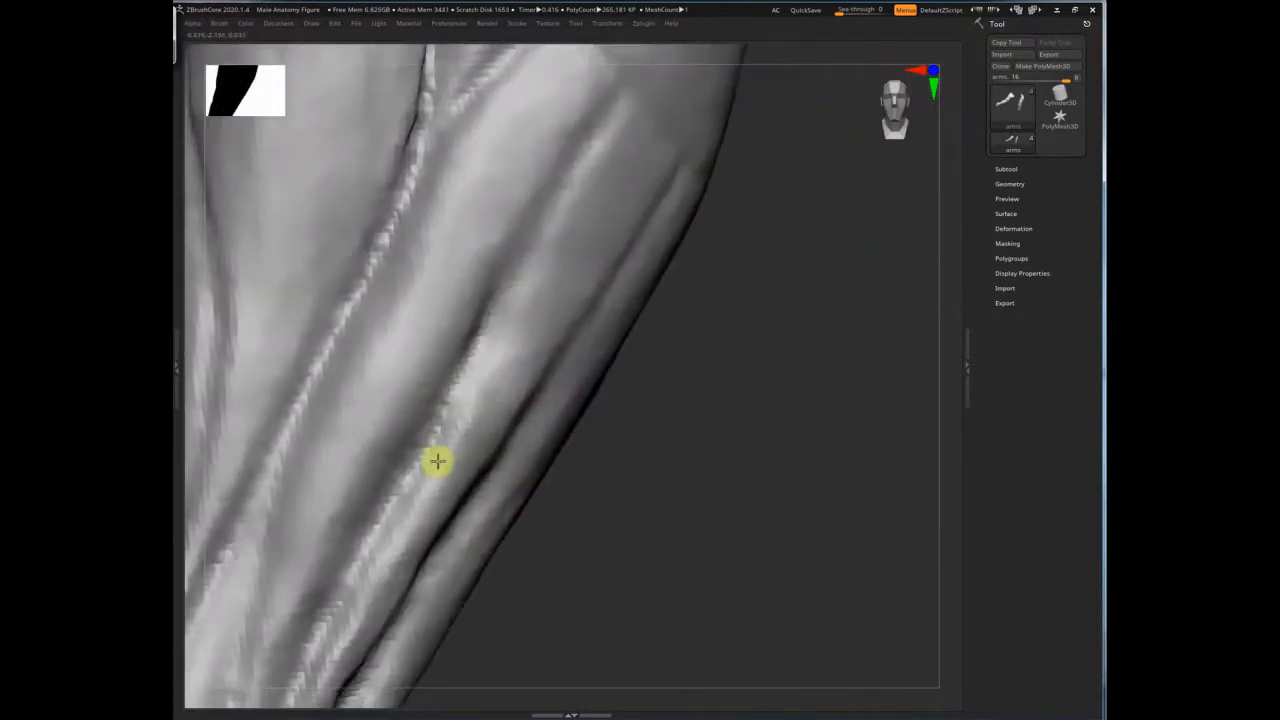
{"action": "mouse_move", "coordinate": [574, 323]}
{"action": "left_mouse_down"}
{"action": "mouse_move", "coordinate": [786, 454]}
{"action": "mouse_move", "coordinate": [767, 479]}
{"action": "mouse_move", "coordinate": [507, 437]}
{"action": "mouse_move", "coordinate": [489, 286]}
{"action": "left_mouse_up"}
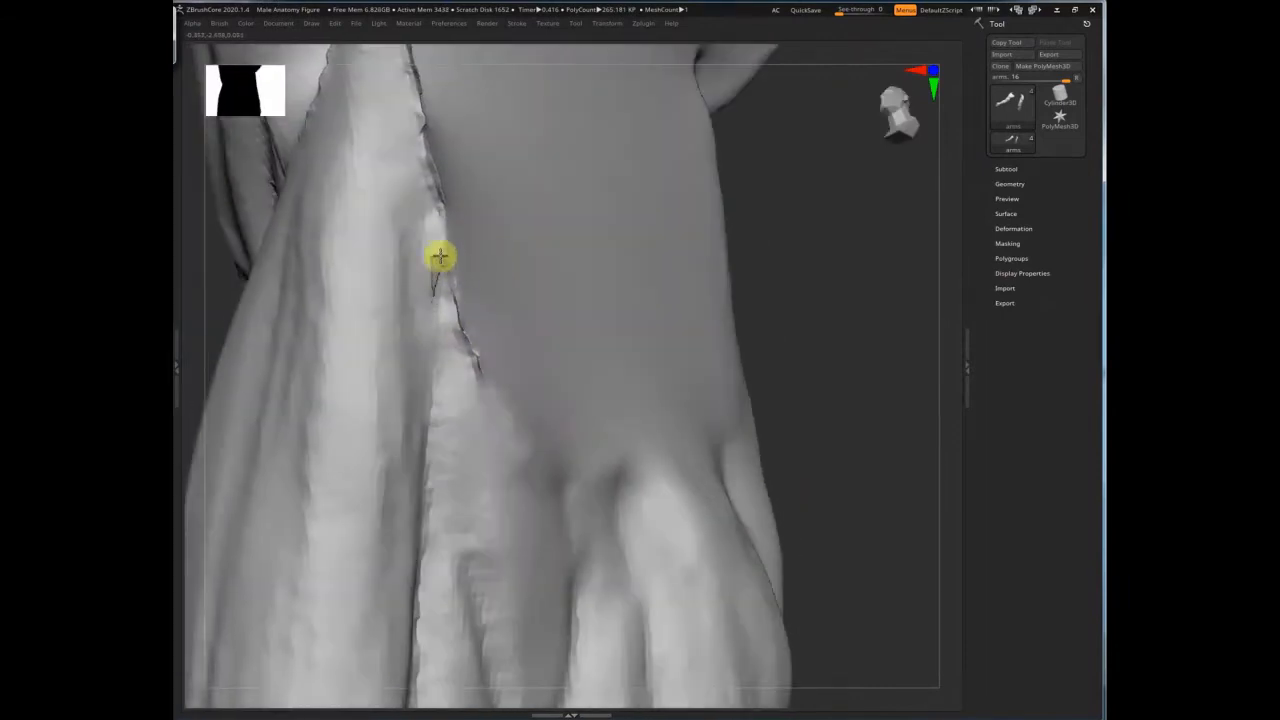
{"action": "right_click_drag", "start_coordinate": [559, 554], "coordinate": [510, 450]}
{"action": "right_click", "coordinate": [506, 458]}
{"action": "left_click_drag", "start_coordinate": [460, 299], "coordinate": [485, 509]}
{"action": "mouse_move", "coordinate": [445, 305]}
{"action": "left_mouse_down"}
{"action": "mouse_move", "coordinate": [493, 541]}
{"action": "mouse_move", "coordinate": [429, 431]}
{"action": "mouse_move", "coordinate": [404, 572]}
{"action": "left_mouse_up"}
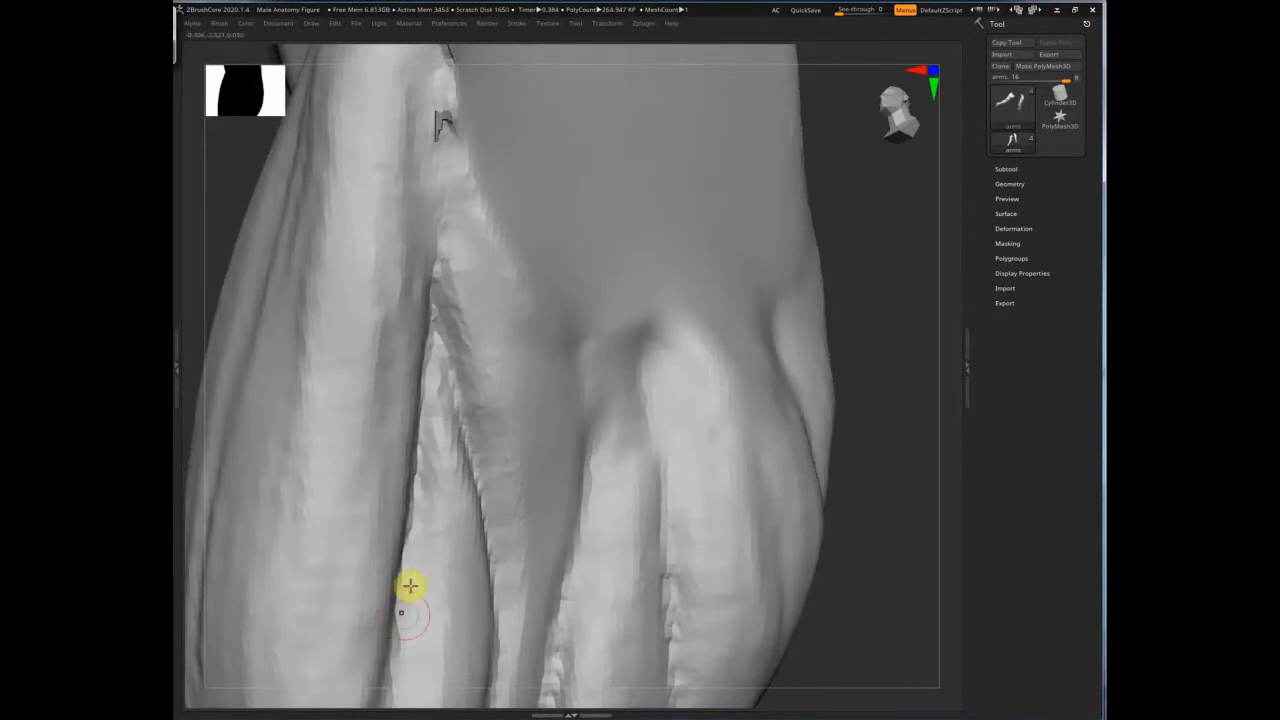
{"action": "right_click_drag", "start_coordinate": [410, 586], "coordinate": [432, 310]}
{"action": "left_click_drag", "start_coordinate": [430, 305], "coordinate": [428, 484]}
Step: Clean up the ragged pointed upper end of the biceps beside the armpit cut
{"action": "mouse_move", "coordinate": [440, 400]}
{"action": "right_mouse_down"}
{"action": "mouse_move", "coordinate": [480, 386]}
{"action": "mouse_move", "coordinate": [403, 460]}
{"action": "mouse_move", "coordinate": [411, 232]}
{"action": "right_mouse_up"}
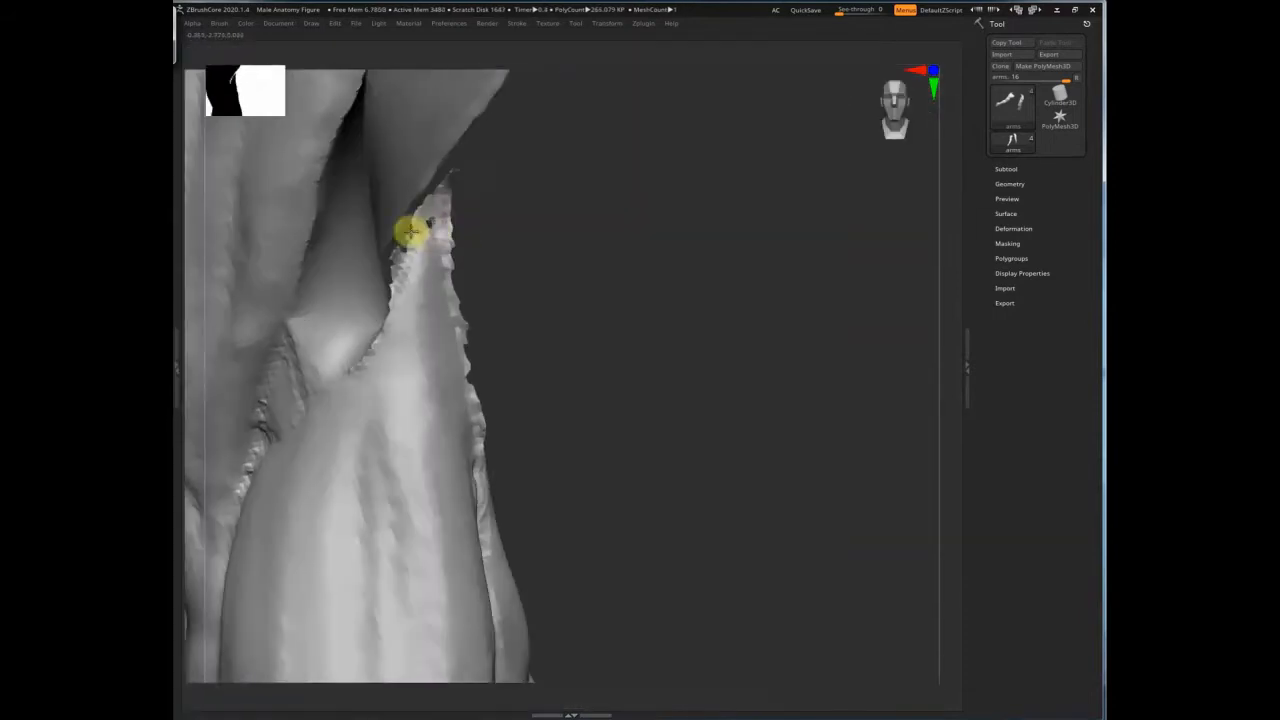
{"action": "left_click_drag", "start_coordinate": [435, 232], "coordinate": [438, 212]}
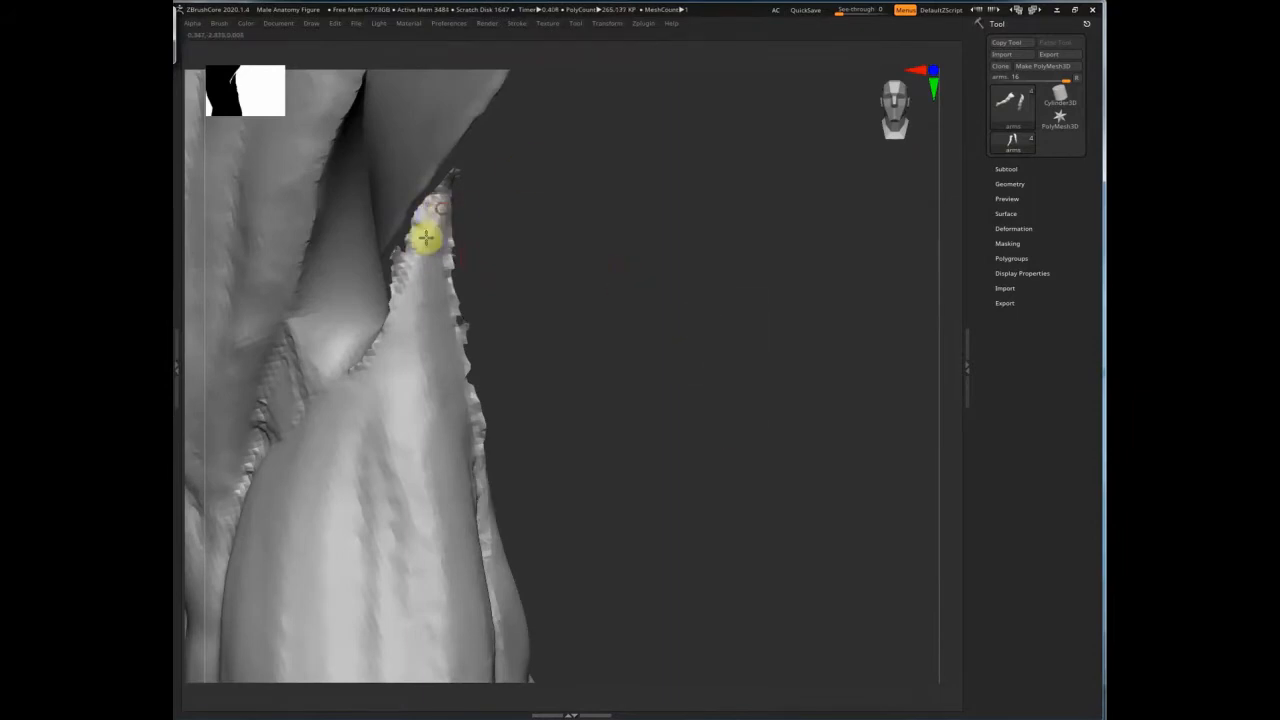
{"action": "right_click_drag", "start_coordinate": [439, 196], "coordinate": [452, 268]}
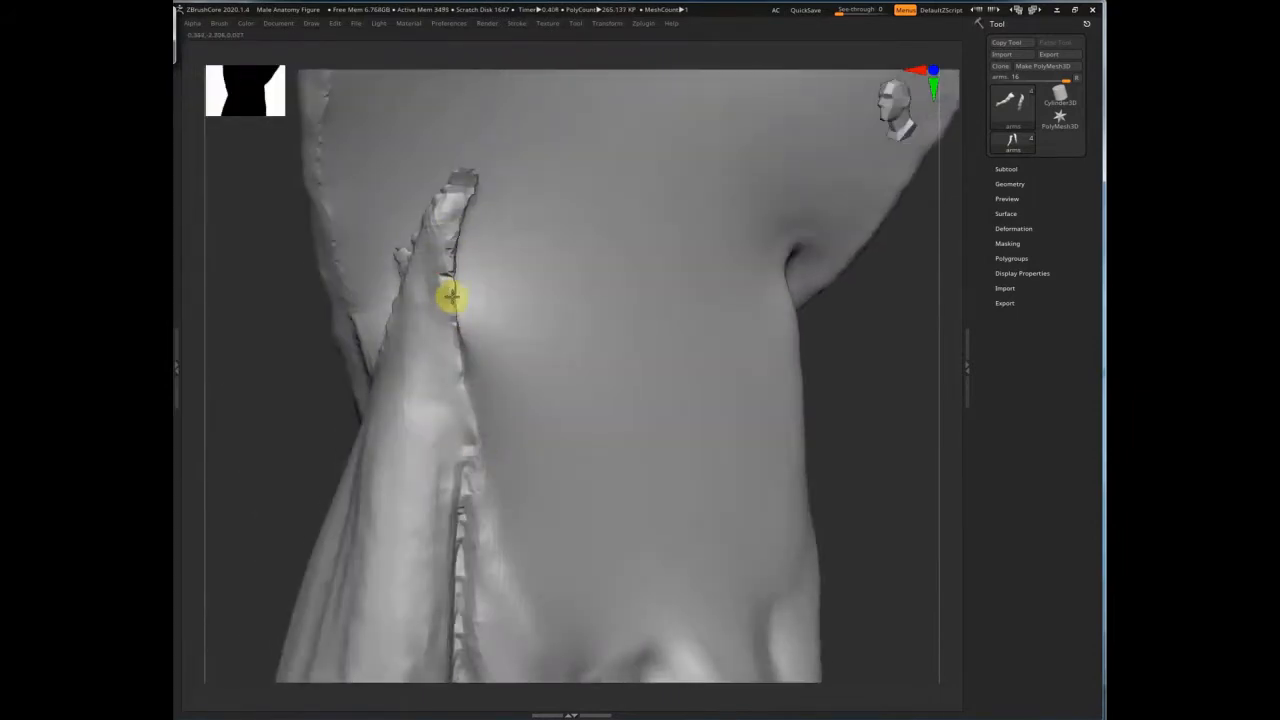
{"action": "right_click_drag", "start_coordinate": [462, 181], "coordinate": [606, 206]}
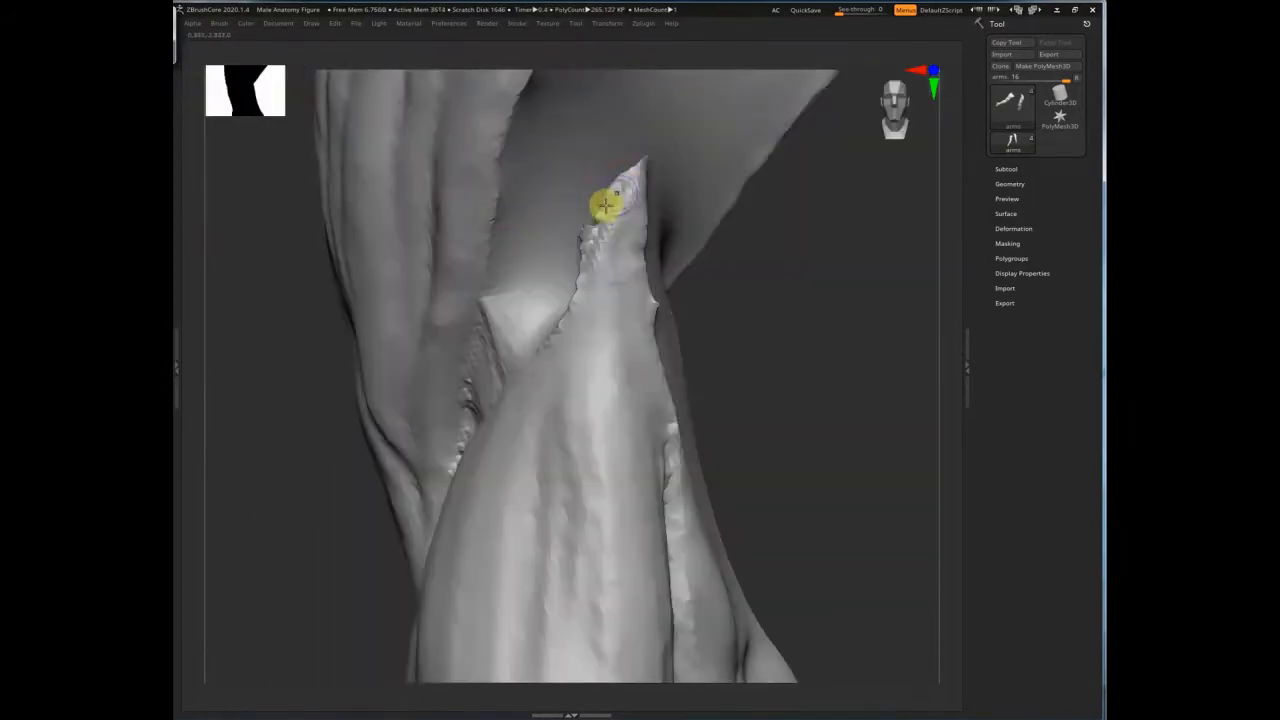
{"action": "right_click_drag", "start_coordinate": [680, 326], "coordinate": [814, 200]}
Step: Refine the upper arm where it meets the chest muscle and deltoid, with the torso shown alongside
{"action": "right_click_drag", "start_coordinate": [803, 254], "coordinate": [750, 356]}
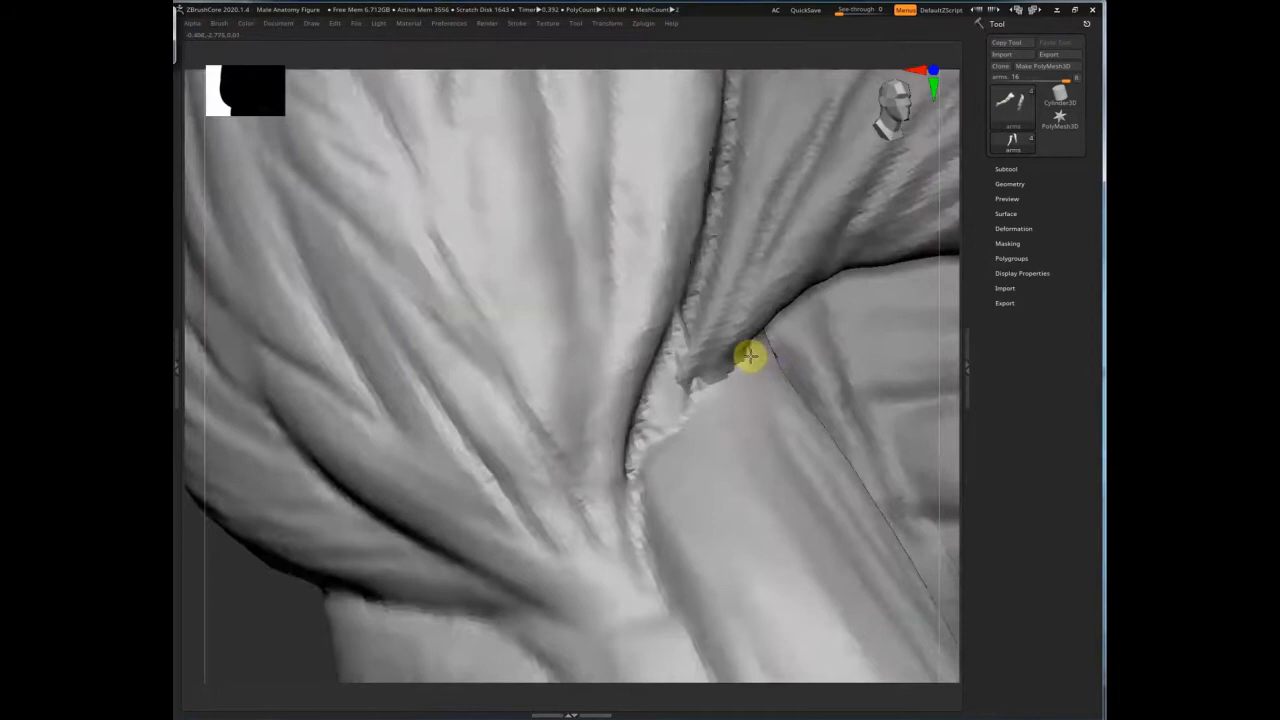
{"action": "right_click_drag", "start_coordinate": [750, 356], "coordinate": [760, 191]}
{"action": "mouse_move", "coordinate": [690, 290]}
{"action": "left_mouse_down"}
{"action": "mouse_move", "coordinate": [629, 354]}
{"action": "mouse_move", "coordinate": [634, 300]}
{"action": "mouse_move", "coordinate": [580, 430]}
{"action": "left_mouse_up"}
{"action": "mouse_move", "coordinate": [759, 173]}
{"action": "left_mouse_down"}
{"action": "mouse_move", "coordinate": [666, 283]}
{"action": "mouse_move", "coordinate": [663, 411]}
{"action": "mouse_move", "coordinate": [620, 331]}
{"action": "mouse_move", "coordinate": [715, 403]}
{"action": "left_mouse_up"}
{"action": "right_click_drag", "start_coordinate": [715, 403], "coordinate": [666, 430]}
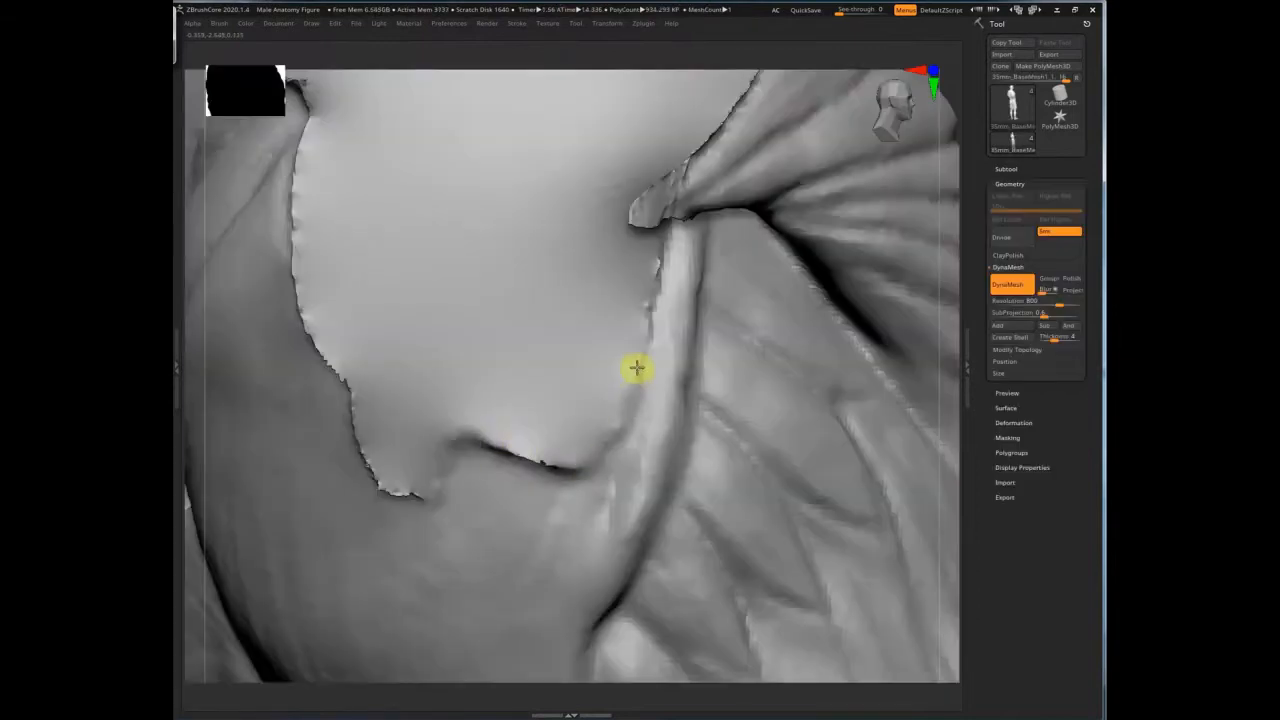
Step: Sculpt muscle strands on the torso from the side back muscle up over the crease in the closed armpit surface
{"action": "mouse_move", "coordinate": [618, 409]}
{"action": "right_mouse_down"}
{"action": "mouse_move", "coordinate": [600, 351]}
{"action": "mouse_move", "coordinate": [574, 383]}
{"action": "right_mouse_up"}
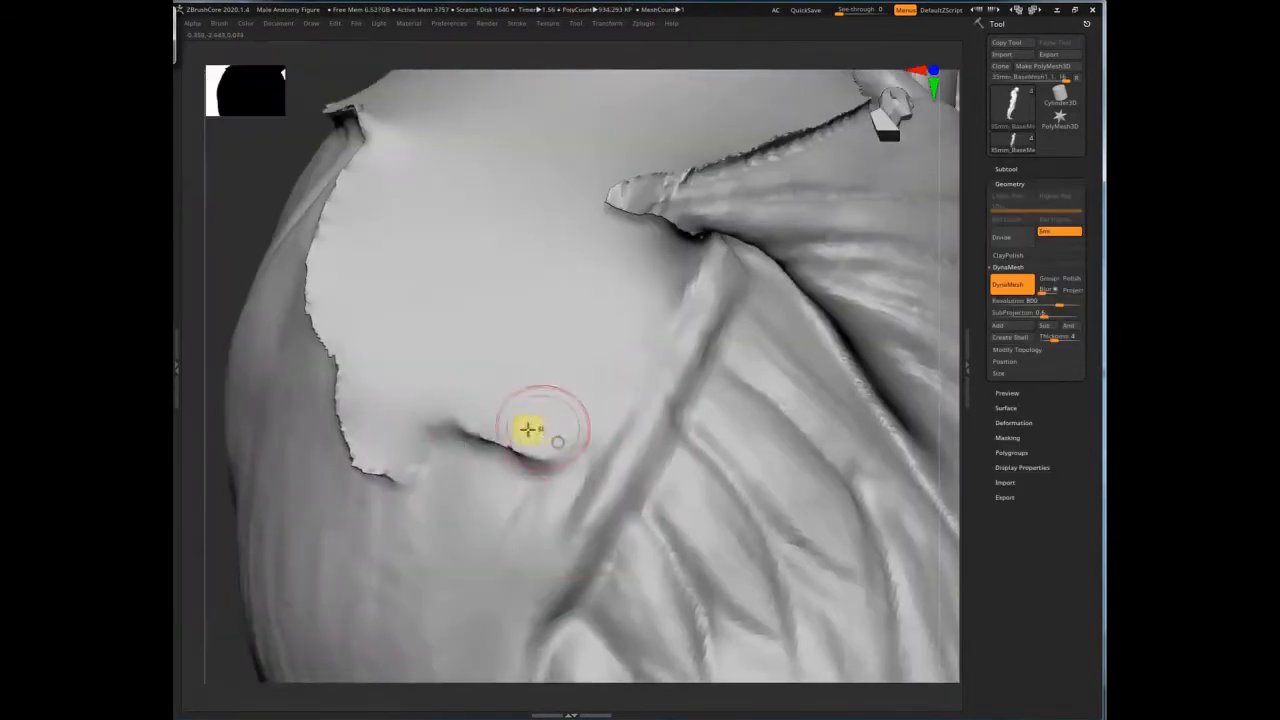
{"action": "mouse_move", "coordinate": [502, 441]}
{"action": "left_mouse_down"}
{"action": "mouse_move", "coordinate": [494, 434]}
{"action": "mouse_move", "coordinate": [574, 417]}
{"action": "mouse_move", "coordinate": [634, 491]}
{"action": "mouse_move", "coordinate": [585, 383]}
{"action": "left_mouse_up"}
{"action": "mouse_move", "coordinate": [520, 400]}
{"action": "right_mouse_down"}
{"action": "mouse_move", "coordinate": [569, 349]}
{"action": "mouse_move", "coordinate": [483, 409]}
{"action": "right_mouse_up"}
{"action": "left_click_drag", "start_coordinate": [500, 424], "coordinate": [534, 357]}
{"action": "left_click_drag", "start_coordinate": [528, 452], "coordinate": [571, 363]}
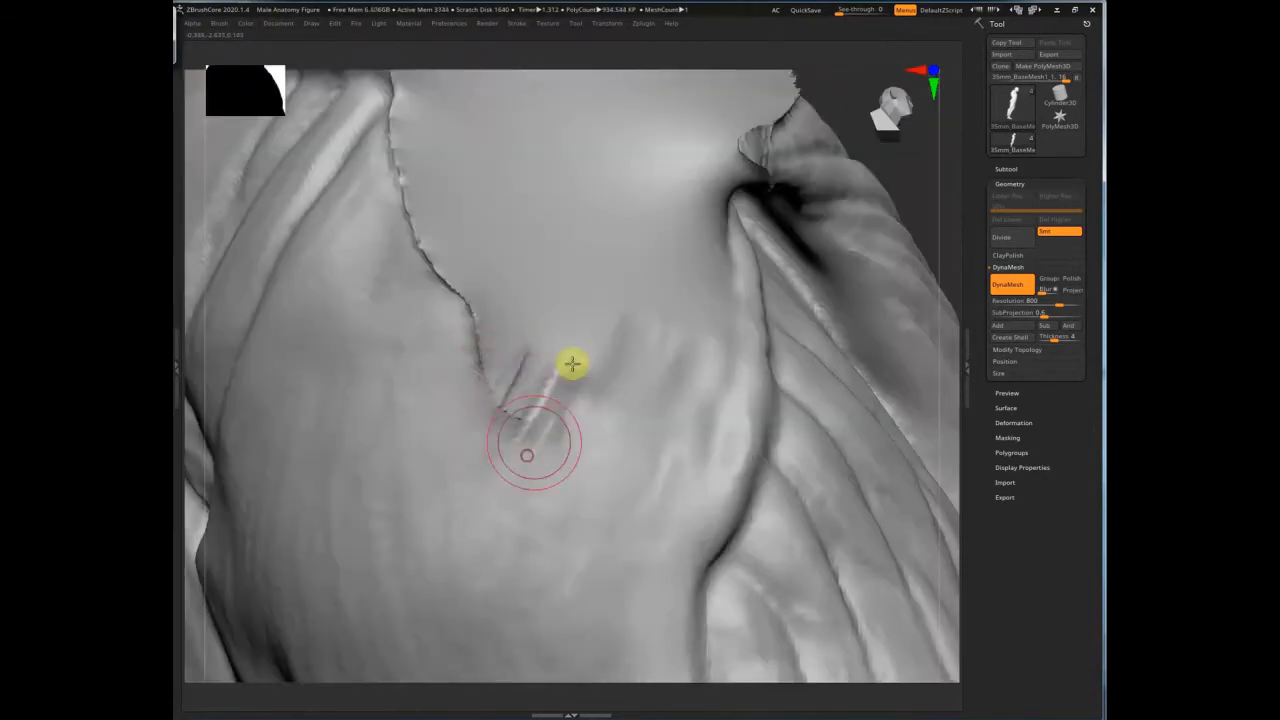
Step: Build up the torn rim of the torso's armpit cut along the shoulder blade muscles
{"action": "right_click_drag", "start_coordinate": [430, 246], "coordinate": [477, 349], "text": "alt"}
{"action": "mouse_move", "coordinate": [450, 294]}
{"action": "left_mouse_down"}
{"action": "mouse_move", "coordinate": [525, 450]}
{"action": "mouse_move", "coordinate": [523, 483]}
{"action": "mouse_move", "coordinate": [529, 466]}
{"action": "left_mouse_up"}
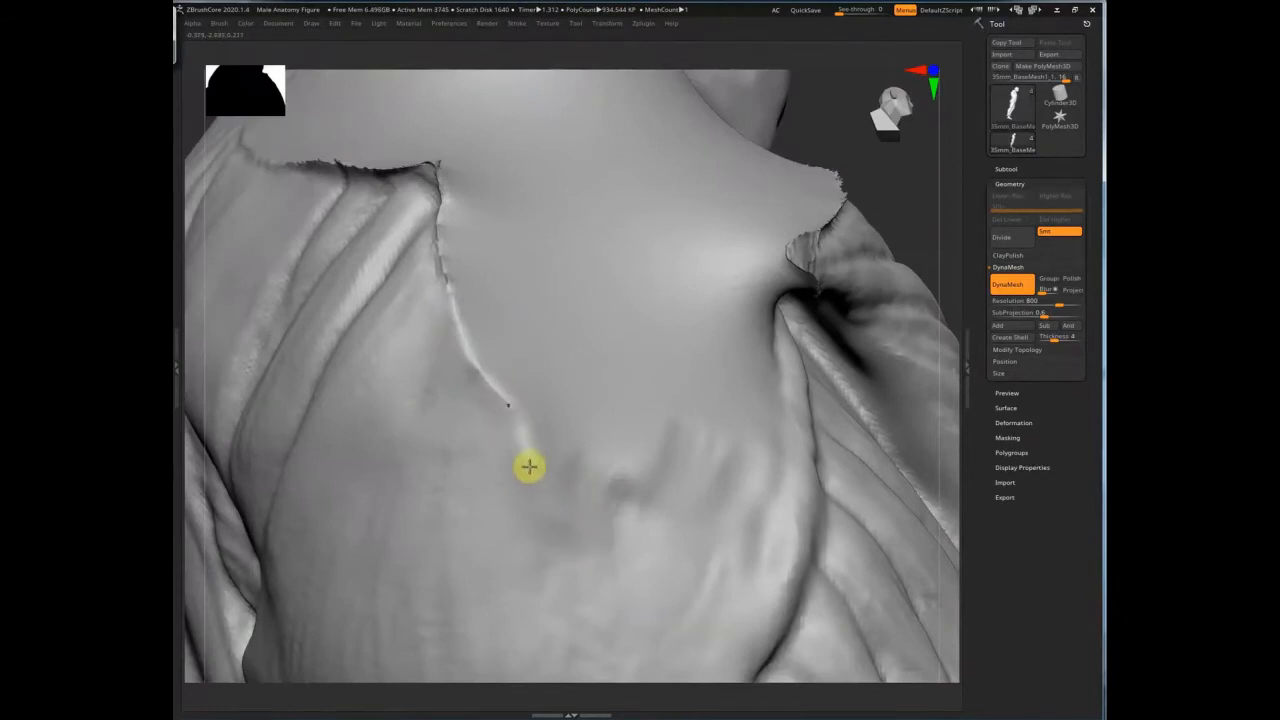
{"action": "right_click_drag", "start_coordinate": [643, 465], "coordinate": [560, 440]}
{"action": "left_click_drag", "start_coordinate": [423, 160], "coordinate": [465, 268]}
{"action": "right_click_drag", "start_coordinate": [478, 254], "coordinate": [569, 371], "text": "alt"}
{"action": "right_click_drag", "start_coordinate": [574, 160], "coordinate": [614, 28]}
Step: Smooth the torso's cut edge along the back of the shoulder into the closed surface
{"action": "right_click_drag", "start_coordinate": [509, 294], "coordinate": [740, 218], "text": "ctrl"}
{"action": "mouse_move", "coordinate": [508, 288]}
{"action": "left_mouse_down", "text": "shift"}
{"action": "mouse_move", "coordinate": [514, 238]}
{"action": "mouse_move", "coordinate": [511, 269]}
{"action": "left_mouse_up", "text": "shift"}
{"action": "right_click_drag", "start_coordinate": [511, 269], "coordinate": [429, 257]}
{"action": "mouse_move", "coordinate": [429, 257]}
{"action": "left_mouse_down", "text": "shift"}
{"action": "mouse_move", "coordinate": [420, 267]}
{"action": "mouse_move", "coordinate": [486, 297]}
{"action": "left_mouse_up", "text": "shift"}
{"action": "mouse_move", "coordinate": [486, 297]}
{"action": "right_mouse_down"}
{"action": "mouse_move", "coordinate": [303, 326]}
{"action": "mouse_move", "coordinate": [266, 317]}
{"action": "mouse_move", "coordinate": [527, 240]}
{"action": "mouse_move", "coordinate": [505, 170]}
{"action": "right_mouse_up"}
{"action": "right_click_drag", "start_coordinate": [560, 220], "coordinate": [730, 232]}
{"action": "right_click_drag", "start_coordinate": [449, 200], "coordinate": [480, 310], "text": "ctrl"}
{"action": "left_click_drag", "start_coordinate": [463, 163], "coordinate": [731, 430], "text": "shift"}
{"action": "right_click_drag", "start_coordinate": [690, 295], "coordinate": [728, 302]}
{"action": "mouse_move", "coordinate": [746, 450]}
{"action": "left_mouse_down", "text": "shift"}
{"action": "mouse_move", "coordinate": [767, 461]}
{"action": "mouse_move", "coordinate": [537, 272]}
{"action": "left_mouse_up", "text": "shift"}
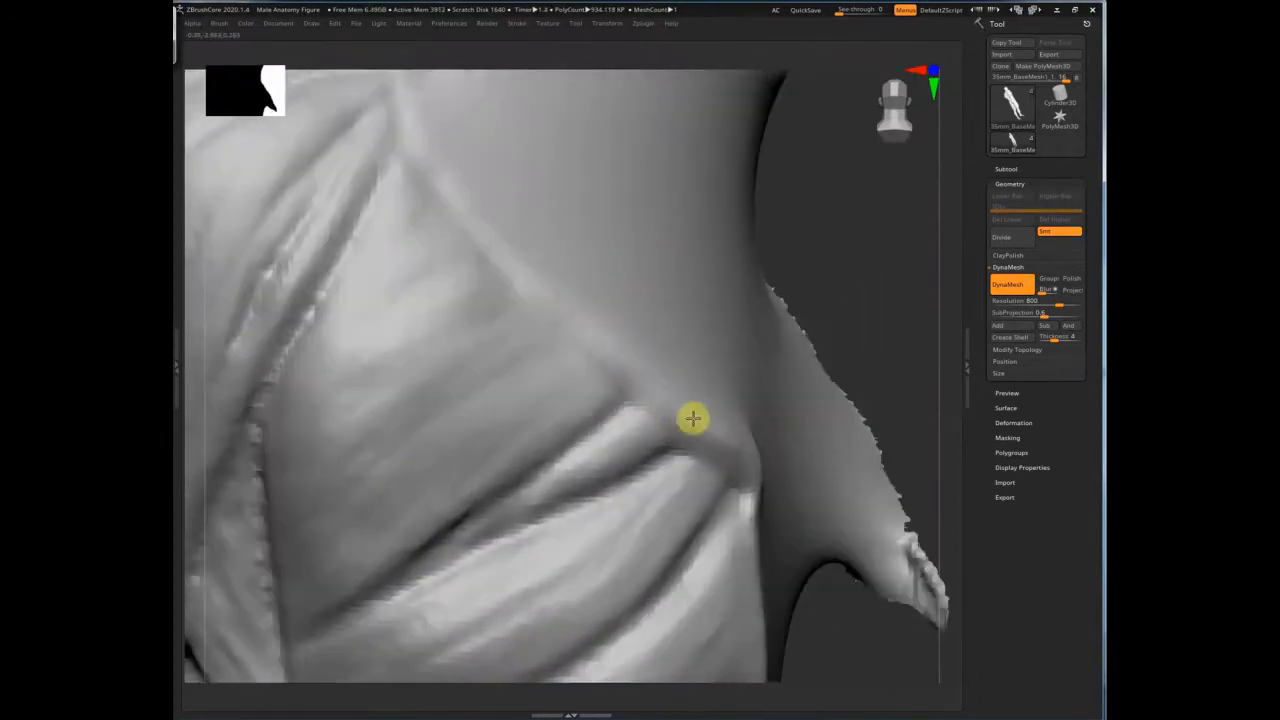
Step: Rework the ragged edge of the torso's chest muscle where it meets the closed shoulder surface
{"action": "right_click_drag", "start_coordinate": [597, 434], "coordinate": [674, 351]}
{"action": "mouse_move", "coordinate": [786, 354]}
{"action": "right_mouse_down"}
{"action": "mouse_move", "coordinate": [456, 371]}
{"action": "mouse_move", "coordinate": [540, 309]}
{"action": "mouse_move", "coordinate": [644, 295]}
{"action": "right_mouse_up"}
{"action": "right_click_drag", "start_coordinate": [661, 428], "coordinate": [740, 337]}
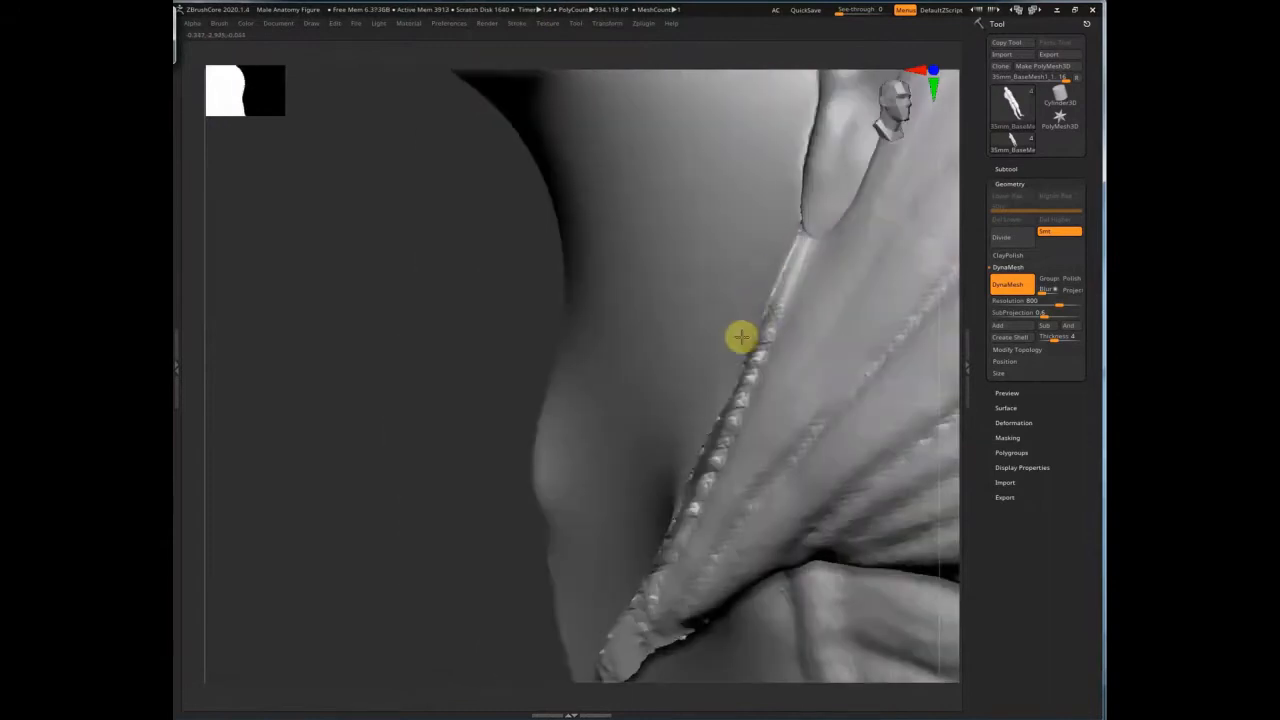
{"action": "right_click_drag", "start_coordinate": [721, 411], "coordinate": [786, 274]}
{"action": "left_click_drag", "start_coordinate": [786, 274], "coordinate": [669, 580]}
{"action": "left_click_drag", "start_coordinate": [804, 235], "coordinate": [777, 315]}
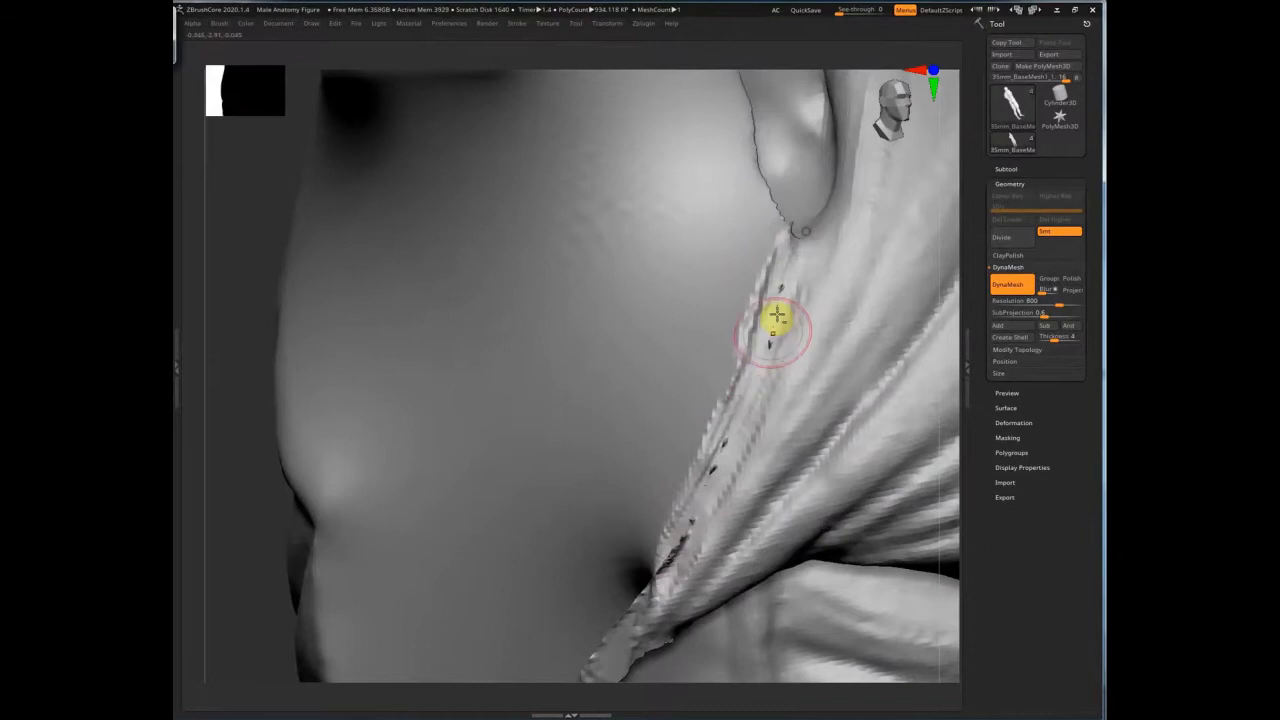
{"action": "right_click_drag", "start_coordinate": [686, 529], "coordinate": [633, 622]}
{"action": "left_click_drag", "start_coordinate": [649, 455], "coordinate": [631, 572]}
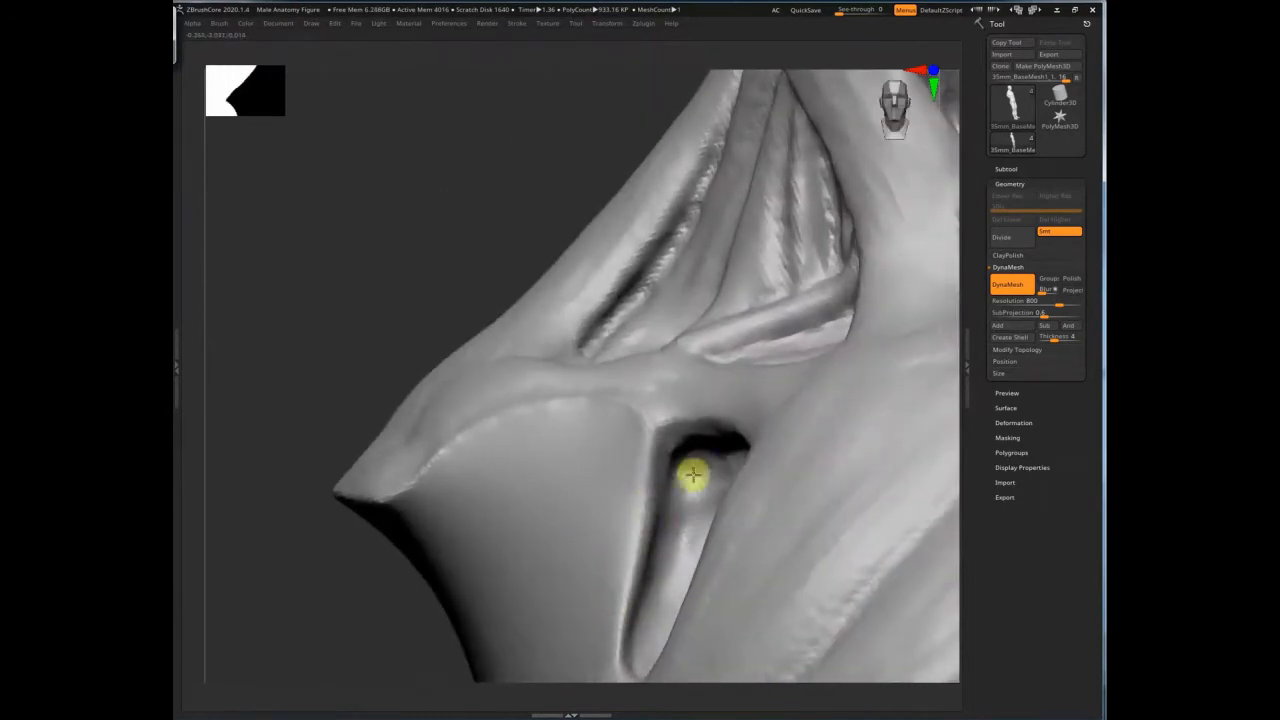
Step: Refine the hollows around the torso's collarbone, between the collarbone and the muscles at the base of the neck
{"action": "right_click_drag", "start_coordinate": [619, 594], "coordinate": [761, 213]}
{"action": "mouse_move", "coordinate": [817, 428]}
{"action": "left_mouse_down"}
{"action": "mouse_move", "coordinate": [891, 569]}
{"action": "mouse_move", "coordinate": [451, 429]}
{"action": "mouse_move", "coordinate": [834, 460]}
{"action": "mouse_move", "coordinate": [673, 445]}
{"action": "mouse_move", "coordinate": [634, 214]}
{"action": "mouse_move", "coordinate": [477, 251]}
{"action": "mouse_move", "coordinate": [489, 303]}
{"action": "left_mouse_up"}
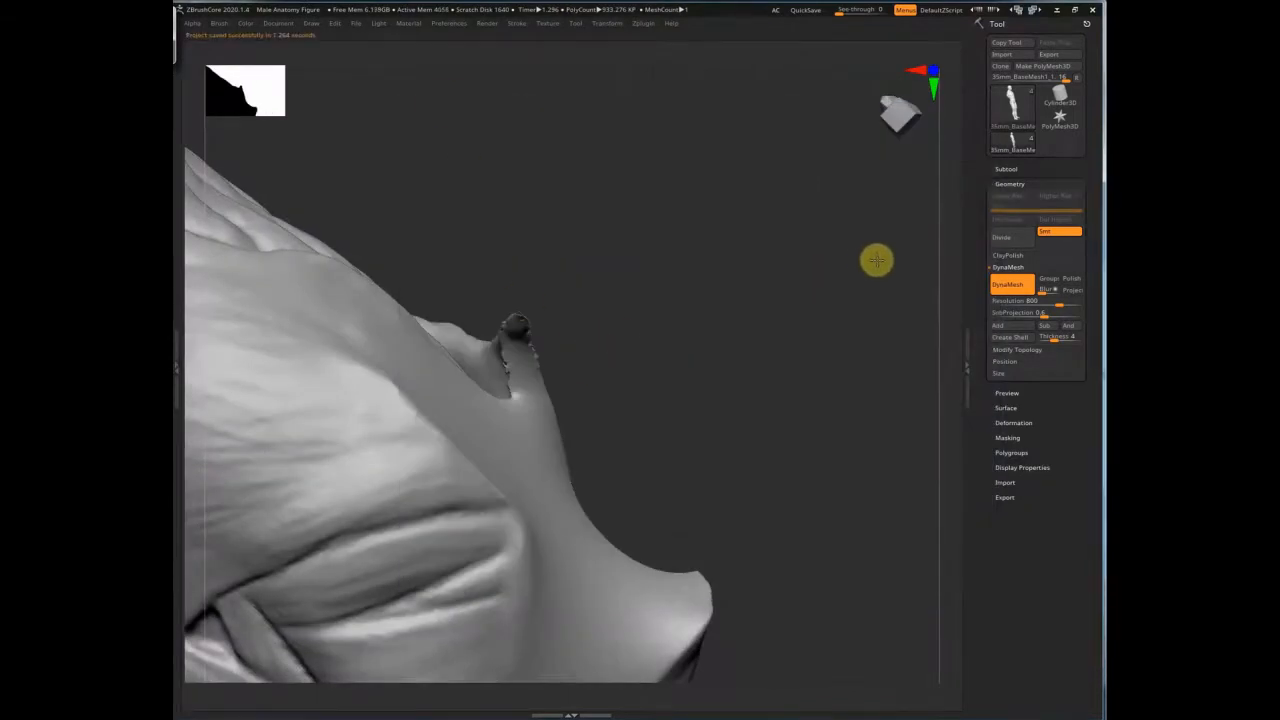
{"action": "mouse_move", "coordinate": [876, 260]}
{"action": "left_mouse_down"}
{"action": "mouse_move", "coordinate": [683, 257]}
{"action": "mouse_move", "coordinate": [643, 346]}
{"action": "mouse_move", "coordinate": [591, 414]}
{"action": "mouse_move", "coordinate": [549, 424]}
{"action": "mouse_move", "coordinate": [517, 329]}
{"action": "mouse_move", "coordinate": [534, 486]}
{"action": "mouse_move", "coordinate": [486, 234]}
{"action": "mouse_move", "coordinate": [523, 291]}
{"action": "mouse_move", "coordinate": [674, 374]}
{"action": "left_mouse_up"}
{"action": "mouse_move", "coordinate": [674, 374]}
{"action": "right_mouse_down"}
{"action": "mouse_move", "coordinate": [611, 129]}
{"action": "mouse_move", "coordinate": [623, 135]}
{"action": "mouse_move", "coordinate": [686, 463]}
{"action": "mouse_move", "coordinate": [746, 194]}
{"action": "mouse_move", "coordinate": [872, 563]}
{"action": "mouse_move", "coordinate": [506, 491]}
{"action": "mouse_move", "coordinate": [689, 411]}
{"action": "mouse_move", "coordinate": [803, 454]}
{"action": "mouse_move", "coordinate": [729, 477]}
{"action": "mouse_move", "coordinate": [797, 477]}
{"action": "mouse_move", "coordinate": [806, 449]}
{"action": "mouse_move", "coordinate": [670, 300]}
{"action": "right_mouse_up"}
{"action": "right_click_drag", "start_coordinate": [671, 489], "coordinate": [697, 326], "text": "ctrl"}
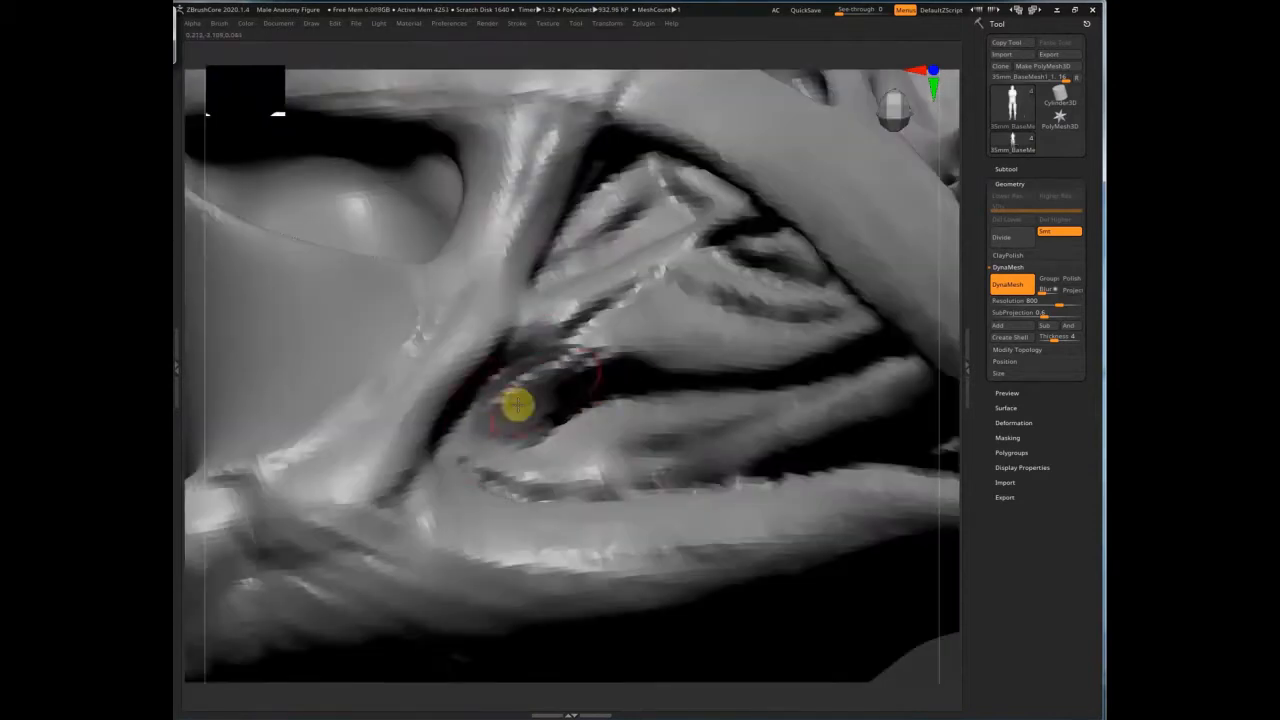
{"action": "mouse_move", "coordinate": [573, 375]}
{"action": "left_mouse_down"}
{"action": "mouse_move", "coordinate": [571, 343]}
{"action": "mouse_move", "coordinate": [509, 326]}
{"action": "mouse_move", "coordinate": [568, 298]}
{"action": "left_mouse_up"}
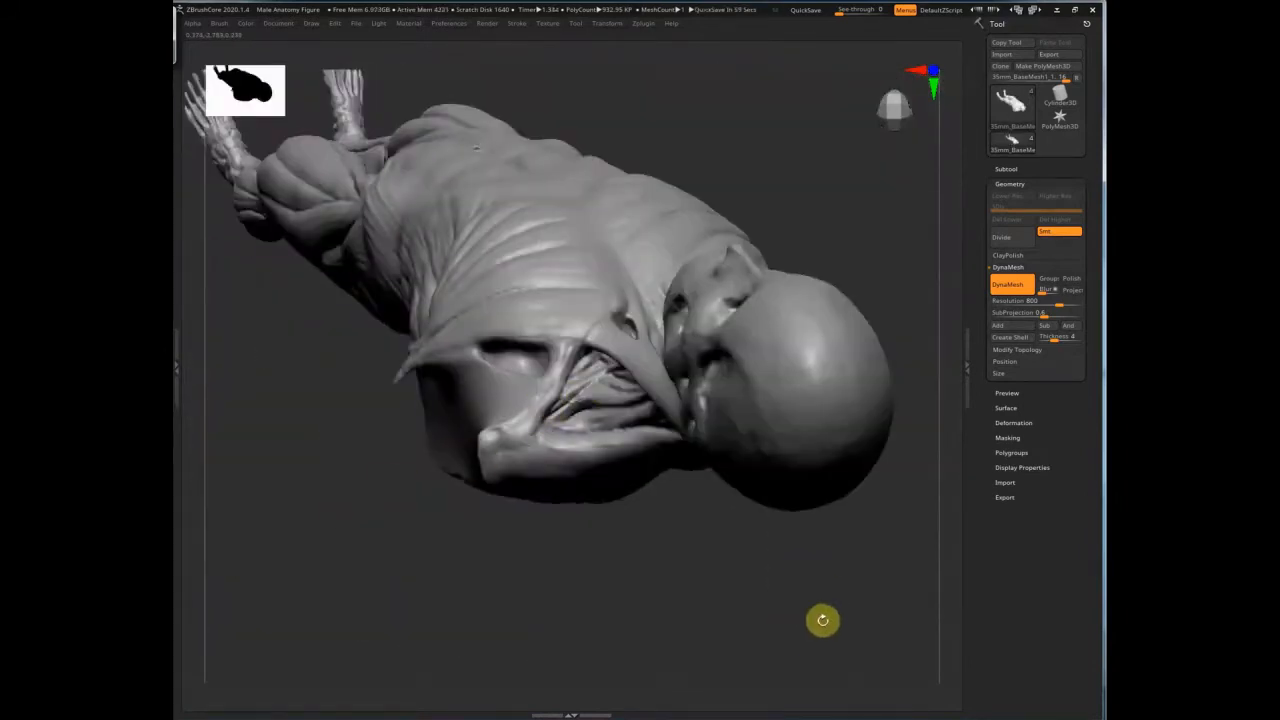
Step: Smooth the front edge of the arm's deltoid where it overlaps the chest muscle
{"action": "mouse_move", "coordinate": [822, 620]}
{"action": "left_mouse_down"}
{"action": "mouse_move", "coordinate": [771, 409]}
{"action": "mouse_move", "coordinate": [860, 503]}
{"action": "left_mouse_up"}
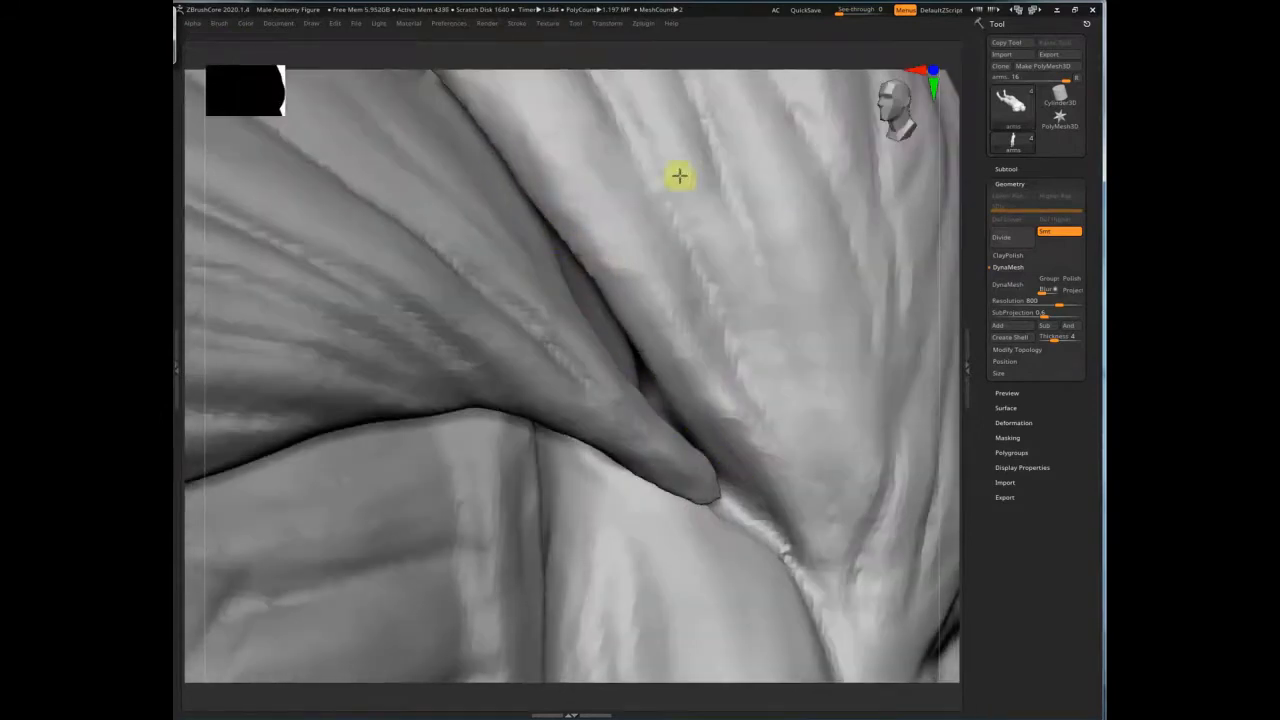
{"action": "left_click_drag", "start_coordinate": [654, 297], "coordinate": [762, 413], "text": "shift"}
{"action": "mouse_move", "coordinate": [686, 451]}
{"action": "right_mouse_down"}
{"action": "mouse_move", "coordinate": [686, 363]}
{"action": "mouse_move", "coordinate": [764, 590]}
{"action": "right_mouse_up"}
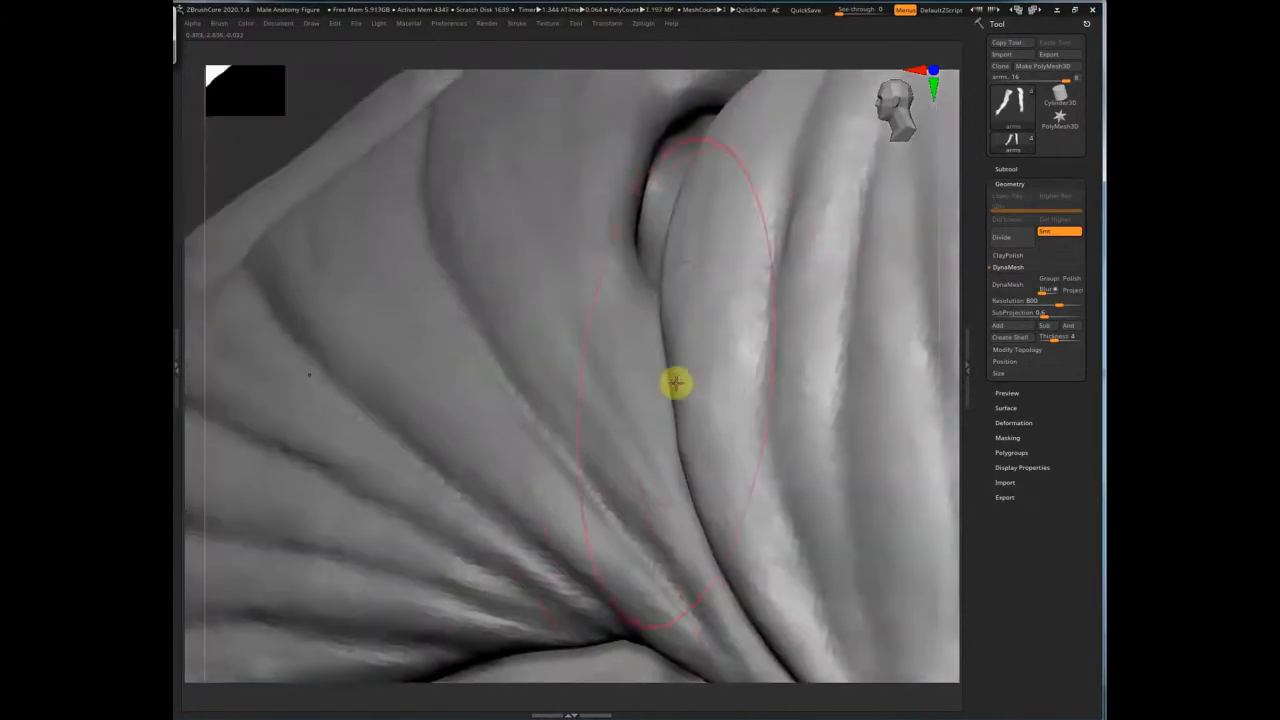
{"action": "right_click_drag", "start_coordinate": [783, 491], "coordinate": [724, 110], "text": "alt"}
{"action": "right_click_drag", "start_coordinate": [619, 270], "coordinate": [689, 231], "text": "ctrl"}
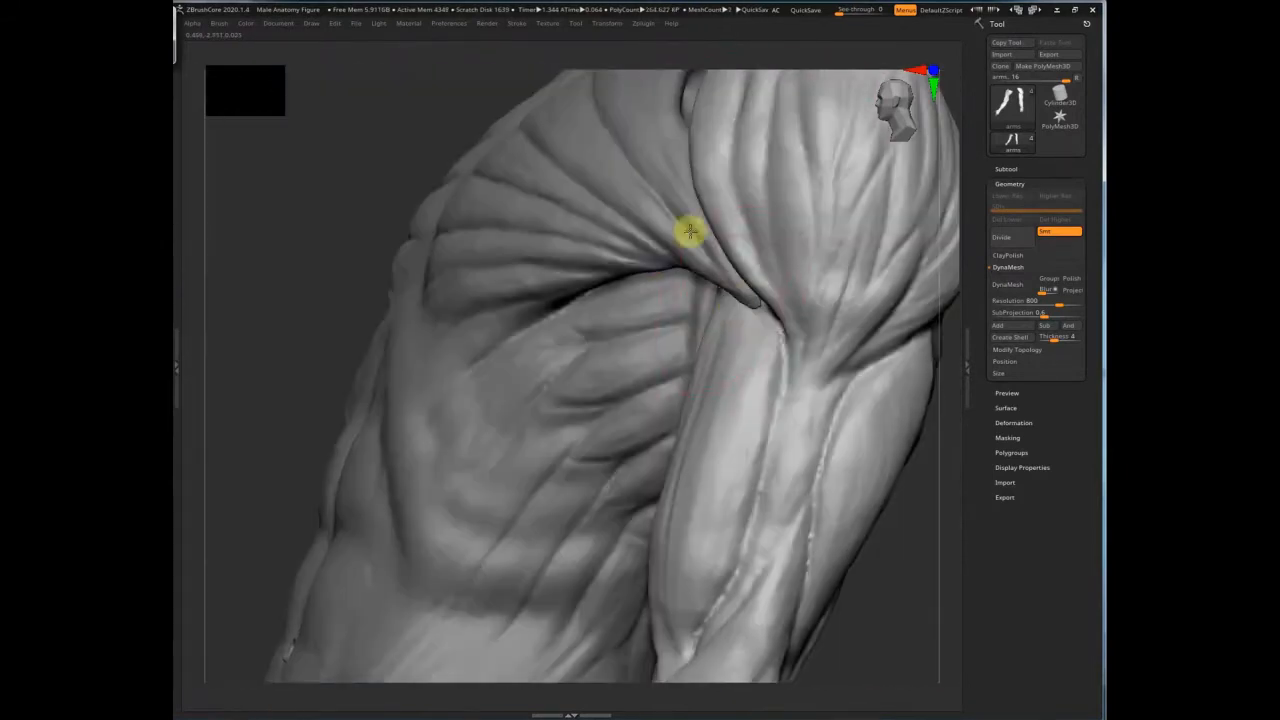
{"action": "right_click_drag", "start_coordinate": [951, 240], "coordinate": [780, 306], "text": "ctrl"}
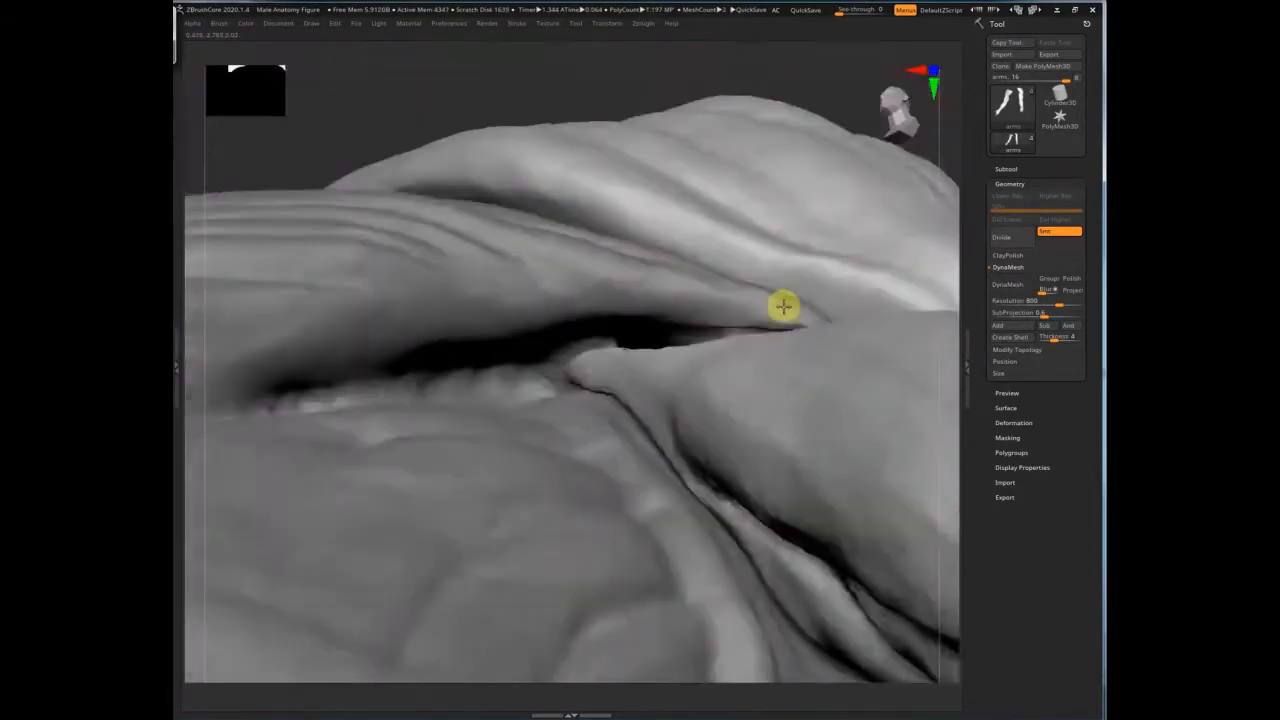
Step: Select the torso and refine the pointed outer tip of the chest muscle over the closed armpit surface
{"action": "left_click", "coordinate": [717, 294], "text": "alt"}
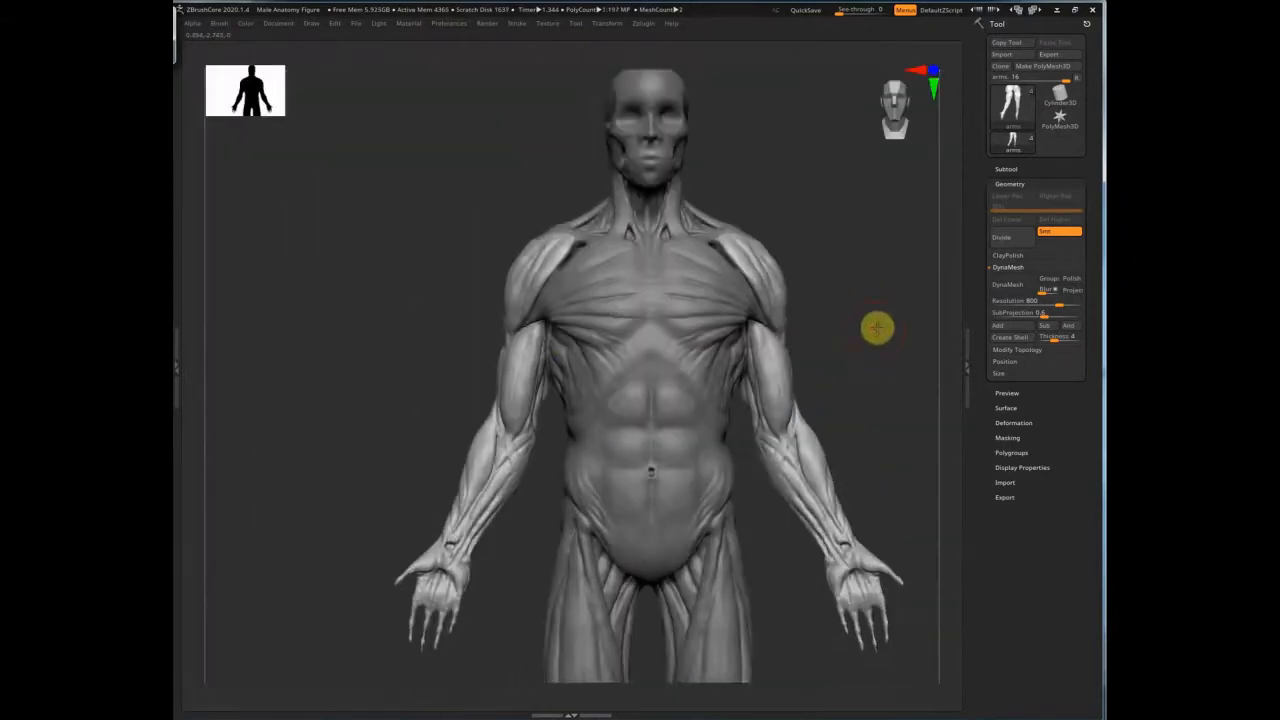
{"action": "right_click_drag", "start_coordinate": [637, 320], "coordinate": [580, 251], "text": "ctrl"}
{"action": "right_click_drag", "start_coordinate": [680, 211], "coordinate": [560, 173], "text": "ctrl"}
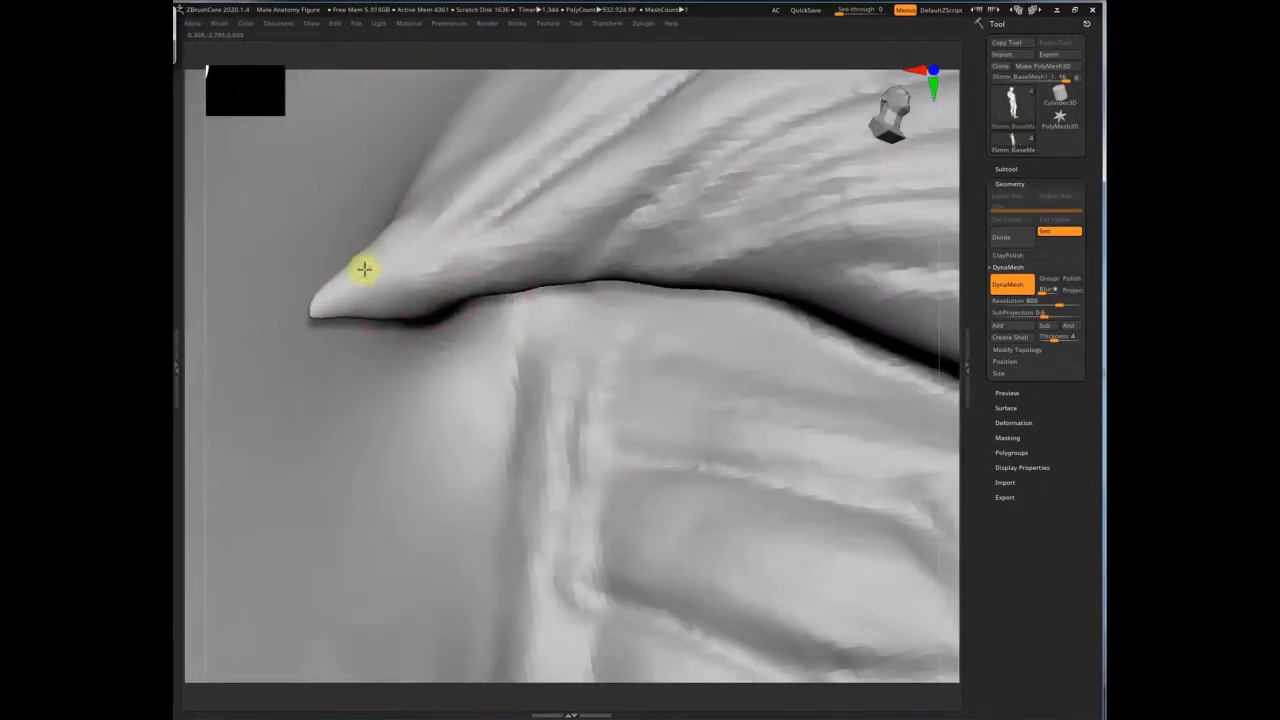
{"action": "key", "text": "space"}
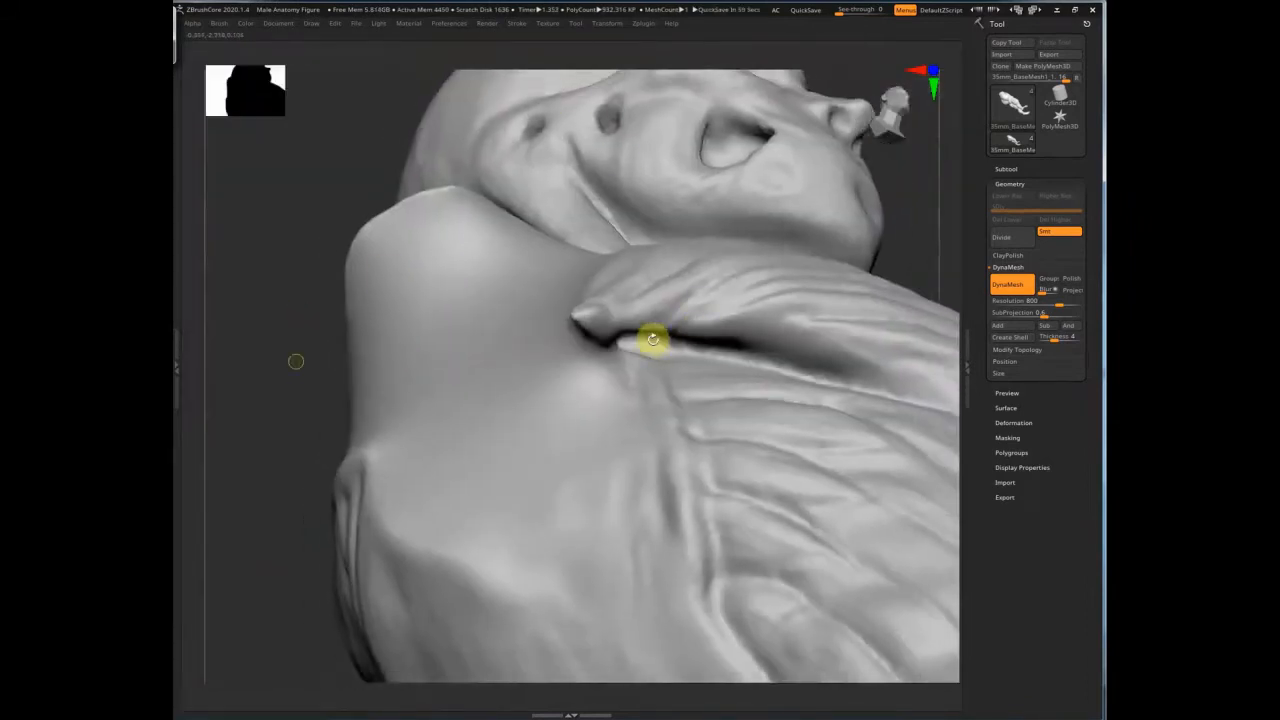
Step: Reshape the chest muscle's tip with an adjusted brush size so it tucks between the deltoid and the biceps
{"action": "mouse_move", "coordinate": [653, 340]}
{"action": "right_mouse_down"}
{"action": "mouse_move", "coordinate": [592, 355]}
{"action": "mouse_move", "coordinate": [635, 371]}
{"action": "mouse_move", "coordinate": [429, 412]}
{"action": "mouse_move", "coordinate": [461, 373]}
{"action": "right_mouse_up"}
{"action": "mouse_move", "coordinate": [426, 440]}
{"action": "right_mouse_down"}
{"action": "mouse_move", "coordinate": [566, 271]}
{"action": "mouse_move", "coordinate": [580, 320]}
{"action": "mouse_move", "coordinate": [555, 388]}
{"action": "mouse_move", "coordinate": [841, 310]}
{"action": "right_mouse_up"}
{"action": "mouse_move", "coordinate": [590, 345]}
{"action": "right_mouse_down"}
{"action": "mouse_move", "coordinate": [509, 349]}
{"action": "mouse_move", "coordinate": [525, 361]}
{"action": "right_mouse_up"}
{"action": "key", "text": "s"}
{"action": "left_click_drag", "start_coordinate": [520, 361], "coordinate": [511, 355]}
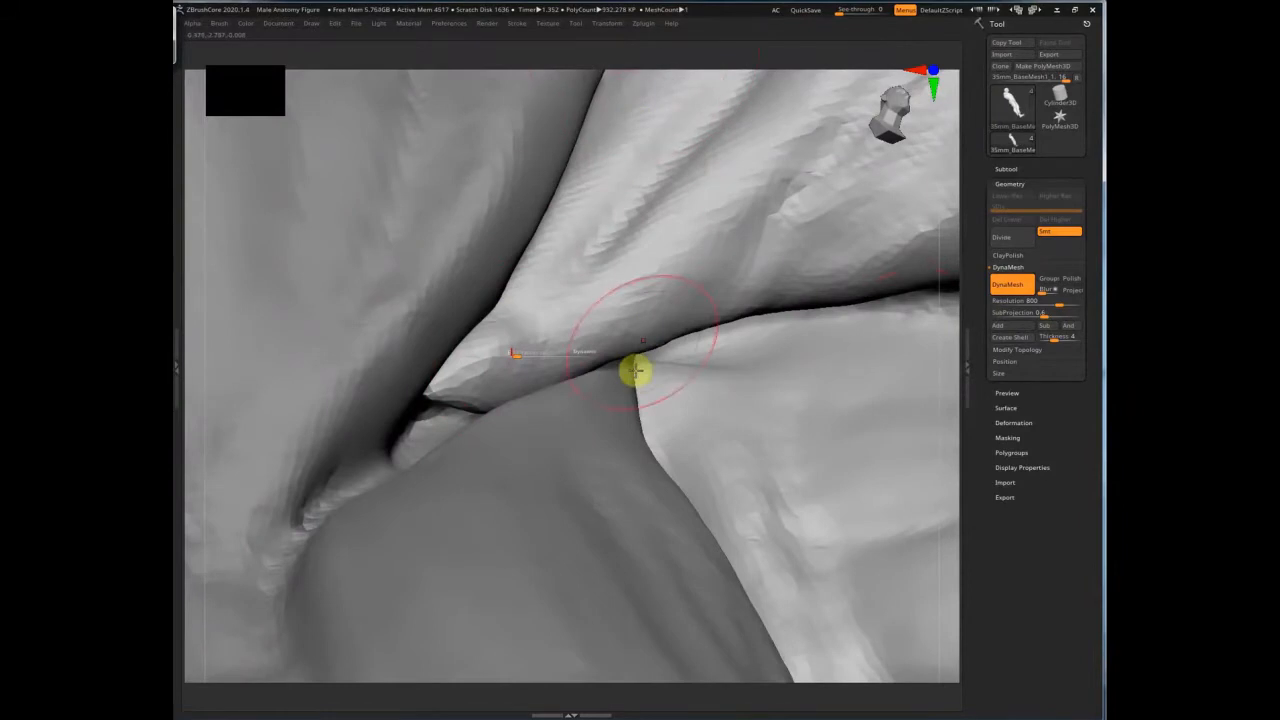
{"action": "mouse_move", "coordinate": [636, 371]}
{"action": "right_mouse_down"}
{"action": "mouse_move", "coordinate": [674, 357]}
{"action": "mouse_move", "coordinate": [751, 386]}
{"action": "mouse_move", "coordinate": [751, 409]}
{"action": "mouse_move", "coordinate": [469, 449]}
{"action": "right_mouse_up"}
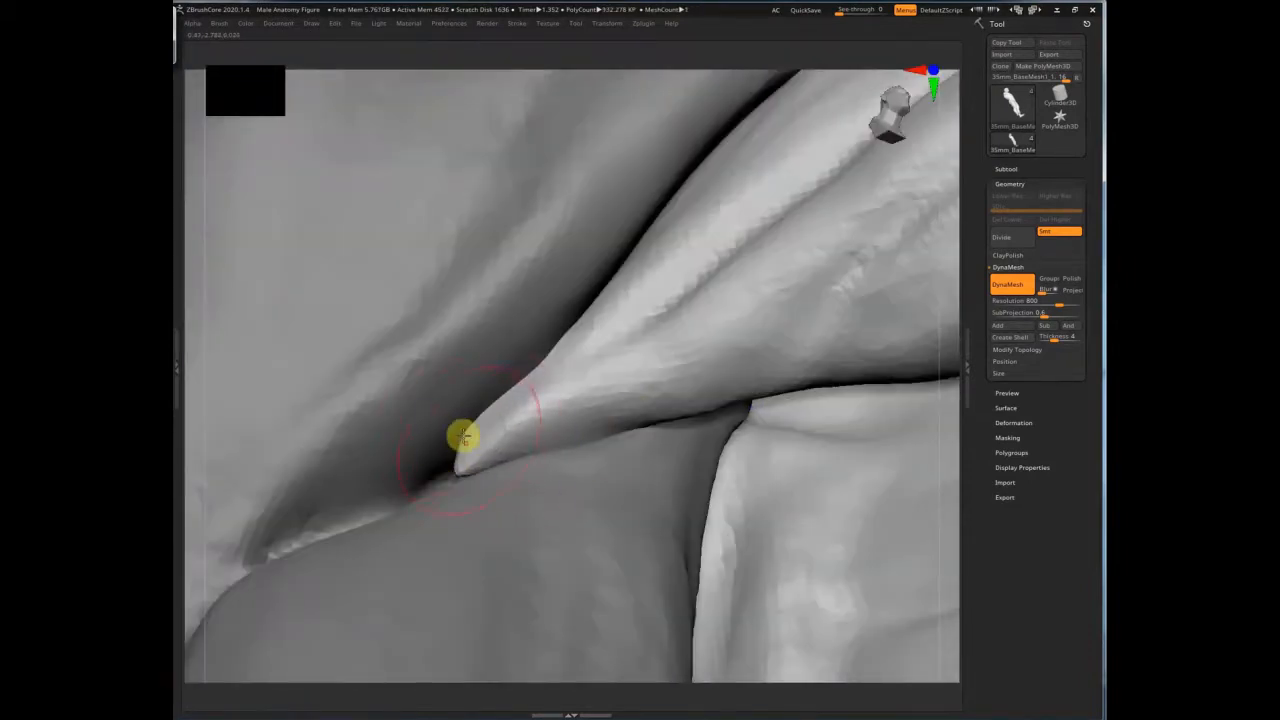
{"action": "mouse_move", "coordinate": [543, 477]}
{"action": "right_mouse_down"}
{"action": "mouse_move", "coordinate": [534, 440]}
{"action": "mouse_move", "coordinate": [469, 475]}
{"action": "right_mouse_up"}
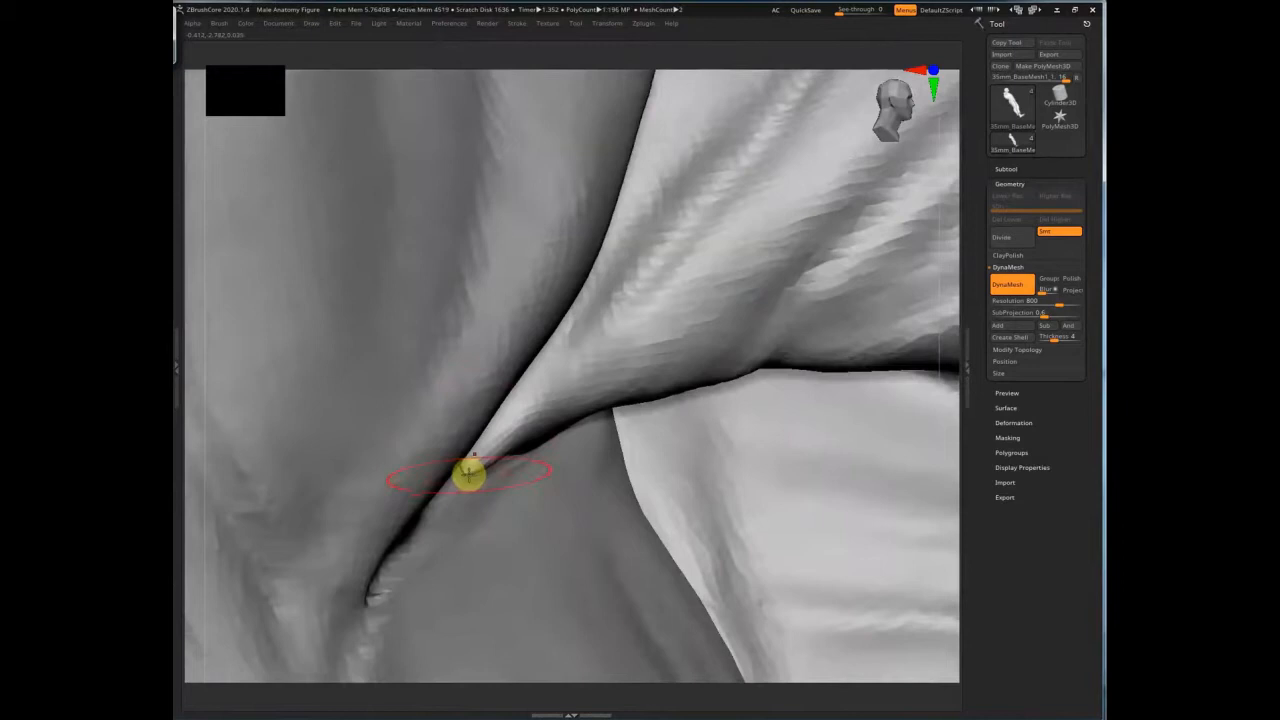
Step: Select the arms and refine the lower deltoid edge where it meets the biceps and the chest muscle's tip
{"action": "right_click_drag", "start_coordinate": [468, 475], "coordinate": [527, 402], "text": "ctrl"}
{"action": "left_click", "coordinate": [463, 463], "text": "alt"}
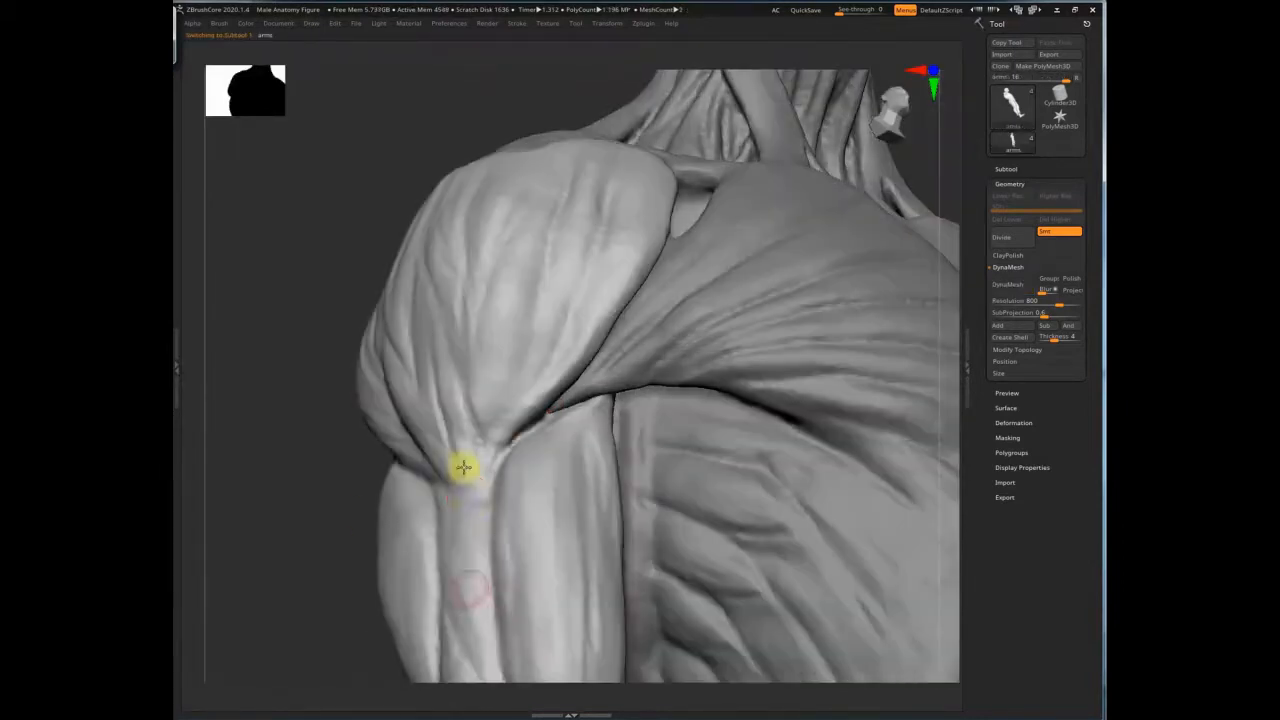
{"action": "left_click_drag", "start_coordinate": [532, 424], "coordinate": [594, 369]}
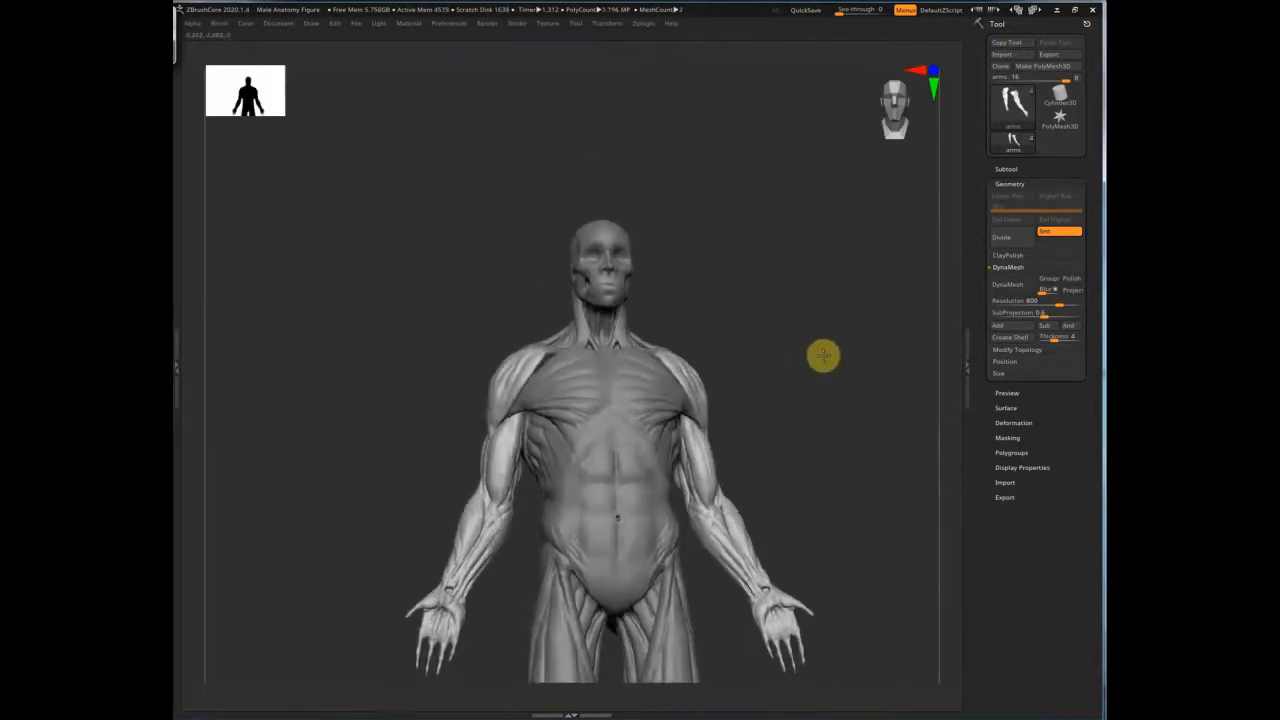
{"action": "left_click_drag", "start_coordinate": [823, 357], "coordinate": [1098, 500]}
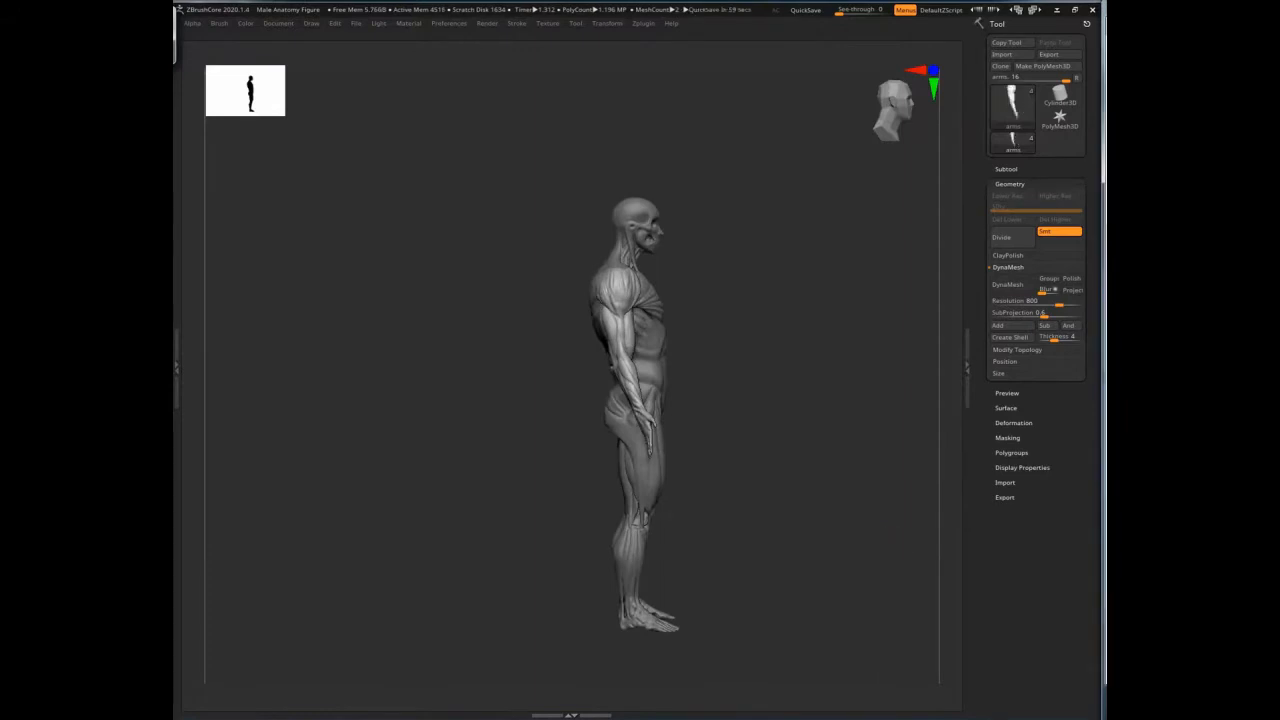
Step: Select the torso and work on its closed shoulder surface in side view, adjusting the brush size
{"action": "left_click", "coordinate": [626, 529], "text": "alt"}
{"action": "left_click_drag", "start_coordinate": [742, 476], "coordinate": [803, 491], "text": "alt"}
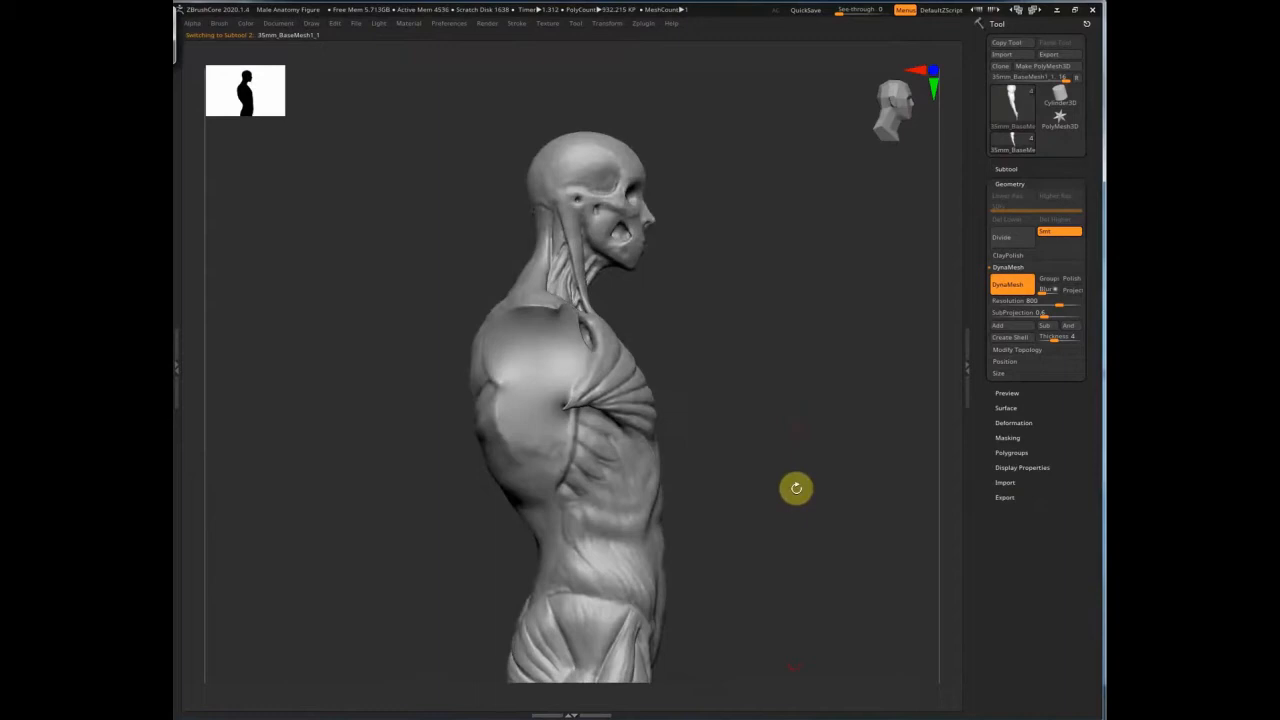
{"action": "mouse_move", "coordinate": [796, 488]}
{"action": "left_mouse_down"}
{"action": "mouse_move", "coordinate": [920, 409]}
{"action": "mouse_move", "coordinate": [926, 240]}
{"action": "mouse_move", "coordinate": [603, 311]}
{"action": "left_mouse_up"}
{"action": "left_click", "coordinate": [532, 301], "text": "alt"}
{"action": "key", "text": "s"}
{"action": "left_click_drag", "start_coordinate": [502, 342], "coordinate": [488, 342]}
Step: Rework the shoulder surfaces where the arms join the torso and turn on DynaMesh for the arms at resolution 800
{"action": "left_click_drag", "start_coordinate": [834, 237], "coordinate": [658, 178], "text": "alt"}
{"action": "mouse_move", "coordinate": [650, 220]}
{"action": "left_mouse_down"}
{"action": "mouse_move", "coordinate": [628, 294]}
{"action": "mouse_move", "coordinate": [540, 398]}
{"action": "left_mouse_up"}
{"action": "left_click_drag", "start_coordinate": [632, 274], "coordinate": [478, 446]}
{"action": "left_click_drag", "start_coordinate": [643, 236], "coordinate": [478, 448]}
{"action": "mouse_move", "coordinate": [594, 383]}
{"action": "left_mouse_down", "text": "alt"}
{"action": "mouse_move", "coordinate": [572, 474]}
{"action": "mouse_move", "coordinate": [690, 560]}
{"action": "left_mouse_up", "text": "alt"}
{"action": "mouse_move", "coordinate": [698, 564]}
{"action": "left_mouse_down"}
{"action": "mouse_move", "coordinate": [577, 470]}
{"action": "mouse_move", "coordinate": [349, 337]}
{"action": "mouse_move", "coordinate": [505, 398]}
{"action": "left_mouse_up"}
{"action": "right_click_drag", "start_coordinate": [505, 398], "coordinate": [491, 389]}
{"action": "right_click_drag", "start_coordinate": [608, 437], "coordinate": [524, 199], "text": "ctrl"}
{"action": "right_click_drag", "start_coordinate": [751, 490], "coordinate": [603, 380]}
{"action": "left_click", "coordinate": [1012, 285]}
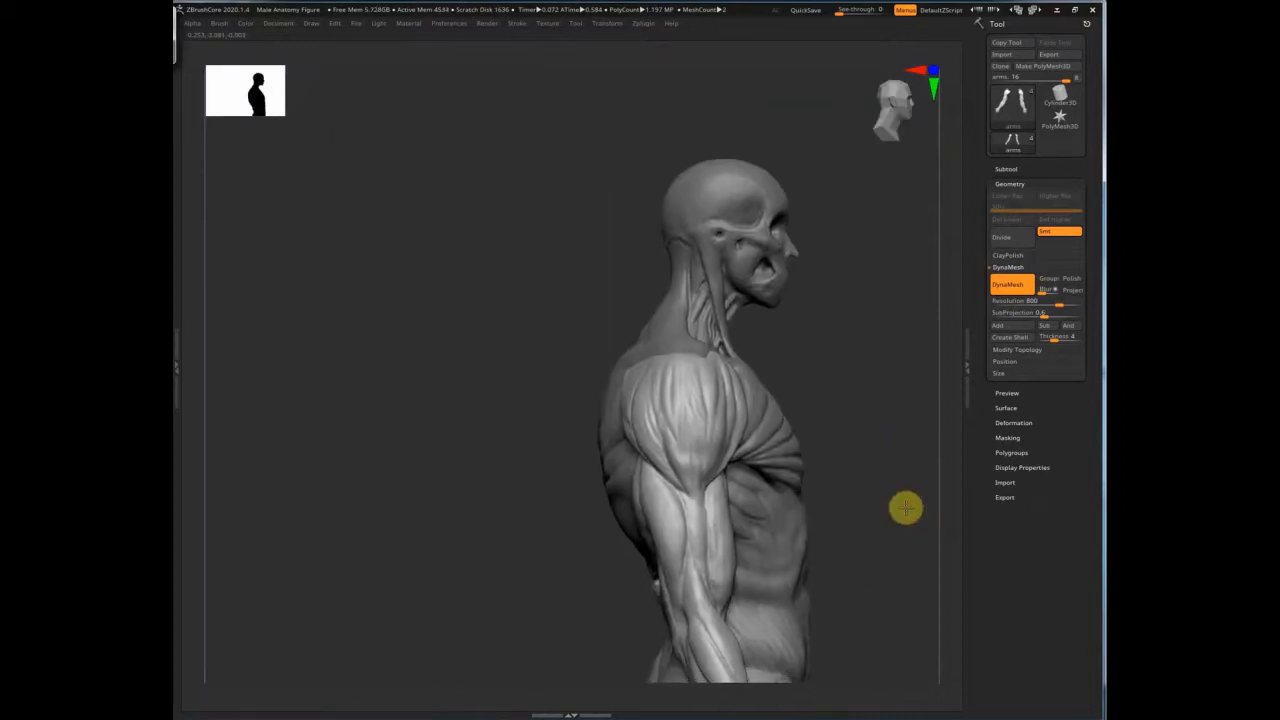
Step: Isolate the arms and blend the inner upper-arm muscles into the closed surface that faced the torso
{"action": "right_click_drag", "start_coordinate": [906, 506], "coordinate": [837, 489]}
{"action": "left_click_drag", "start_coordinate": [838, 489], "coordinate": [651, 258], "text": "alt"}
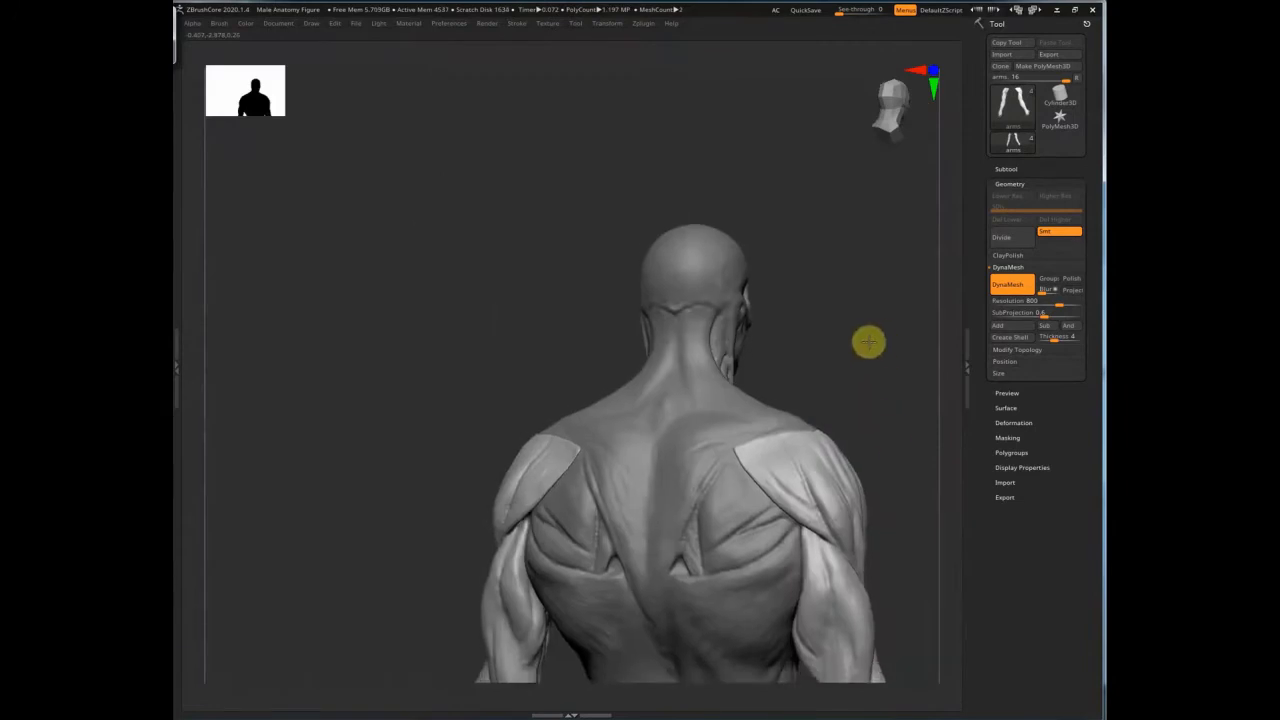
{"action": "mouse_move", "coordinate": [866, 343]}
{"action": "left_mouse_down", "text": "alt"}
{"action": "mouse_move", "coordinate": [905, 403]}
{"action": "mouse_move", "coordinate": [849, 420]}
{"action": "mouse_move", "coordinate": [660, 360]}
{"action": "mouse_move", "coordinate": [1043, 300]}
{"action": "mouse_move", "coordinate": [702, 170]}
{"action": "mouse_move", "coordinate": [843, 117]}
{"action": "mouse_move", "coordinate": [674, 166]}
{"action": "mouse_move", "coordinate": [649, 197]}
{"action": "mouse_move", "coordinate": [634, 189]}
{"action": "mouse_move", "coordinate": [623, 269]}
{"action": "mouse_move", "coordinate": [649, 203]}
{"action": "left_mouse_up", "text": "alt"}
{"action": "mouse_move", "coordinate": [642, 390]}
{"action": "left_mouse_down"}
{"action": "mouse_move", "coordinate": [577, 443]}
{"action": "mouse_move", "coordinate": [660, 191]}
{"action": "mouse_move", "coordinate": [657, 369]}
{"action": "mouse_move", "coordinate": [277, 376]}
{"action": "left_mouse_up"}
{"action": "right_click_drag", "start_coordinate": [278, 376], "coordinate": [240, 376], "text": "ctrl"}
{"action": "right_click_drag", "start_coordinate": [771, 317], "coordinate": [1100, 215]}
{"action": "right_click_drag", "start_coordinate": [743, 262], "coordinate": [751, 282]}
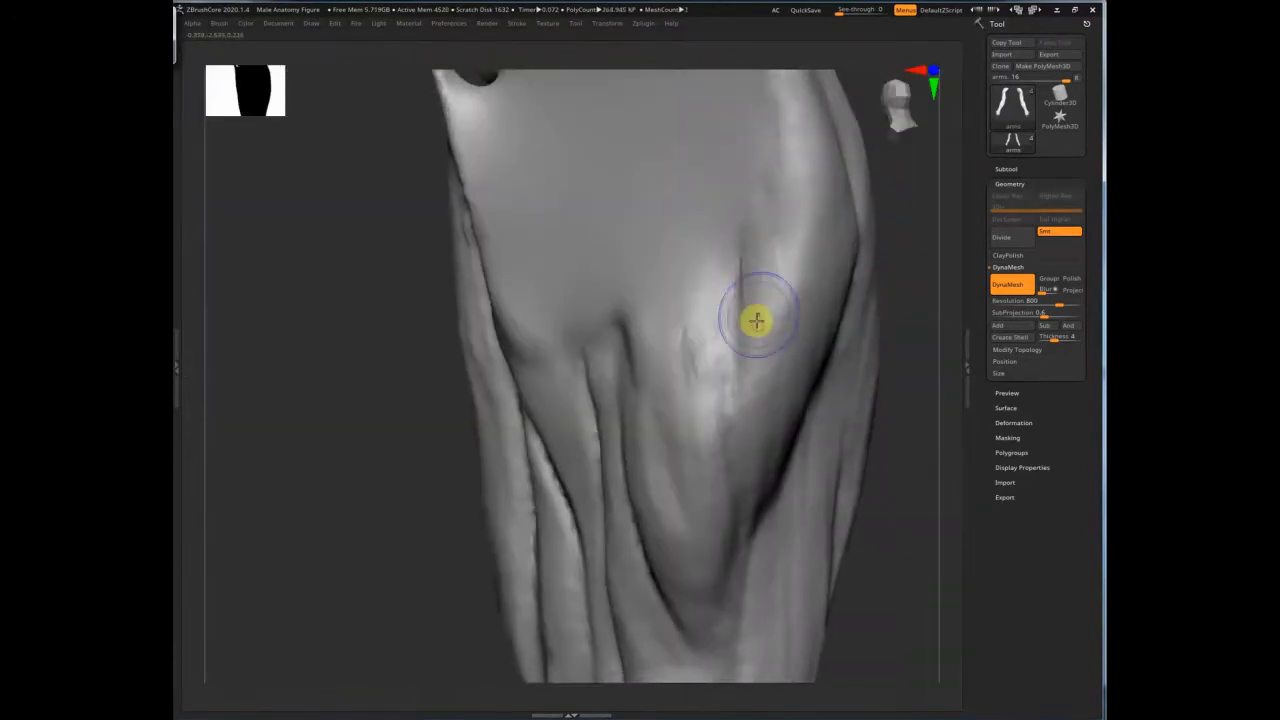
{"action": "right_click_drag", "start_coordinate": [755, 354], "coordinate": [706, 370]}
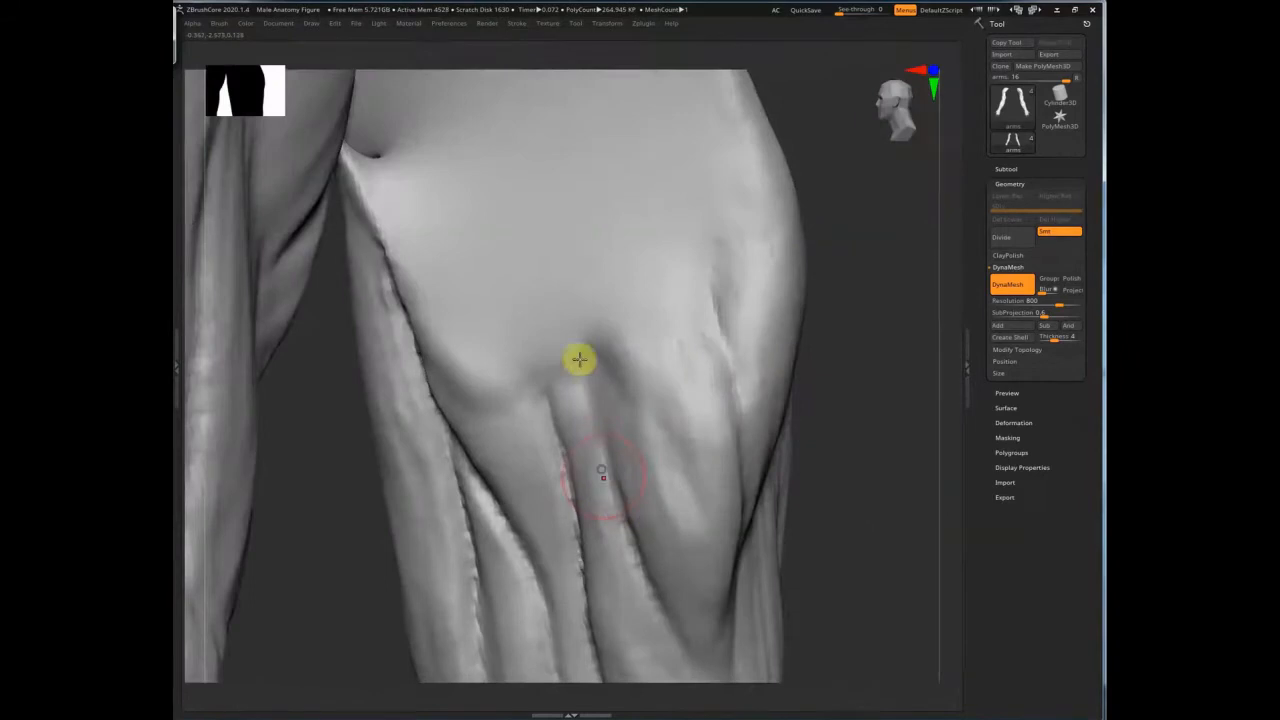
{"action": "right_click_drag", "start_coordinate": [579, 360], "coordinate": [614, 371]}
{"action": "right_click_drag", "start_coordinate": [646, 549], "coordinate": [745, 561]}
{"action": "left_click_drag", "start_coordinate": [745, 561], "coordinate": [748, 326]}
Step: Carve muscle strands into the recess under the arm's deltoid, beside the upper tip of the biceps
{"action": "right_click_drag", "start_coordinate": [843, 371], "coordinate": [526, 235]}
{"action": "right_click_drag", "start_coordinate": [526, 235], "coordinate": [722, 222], "text": "alt"}
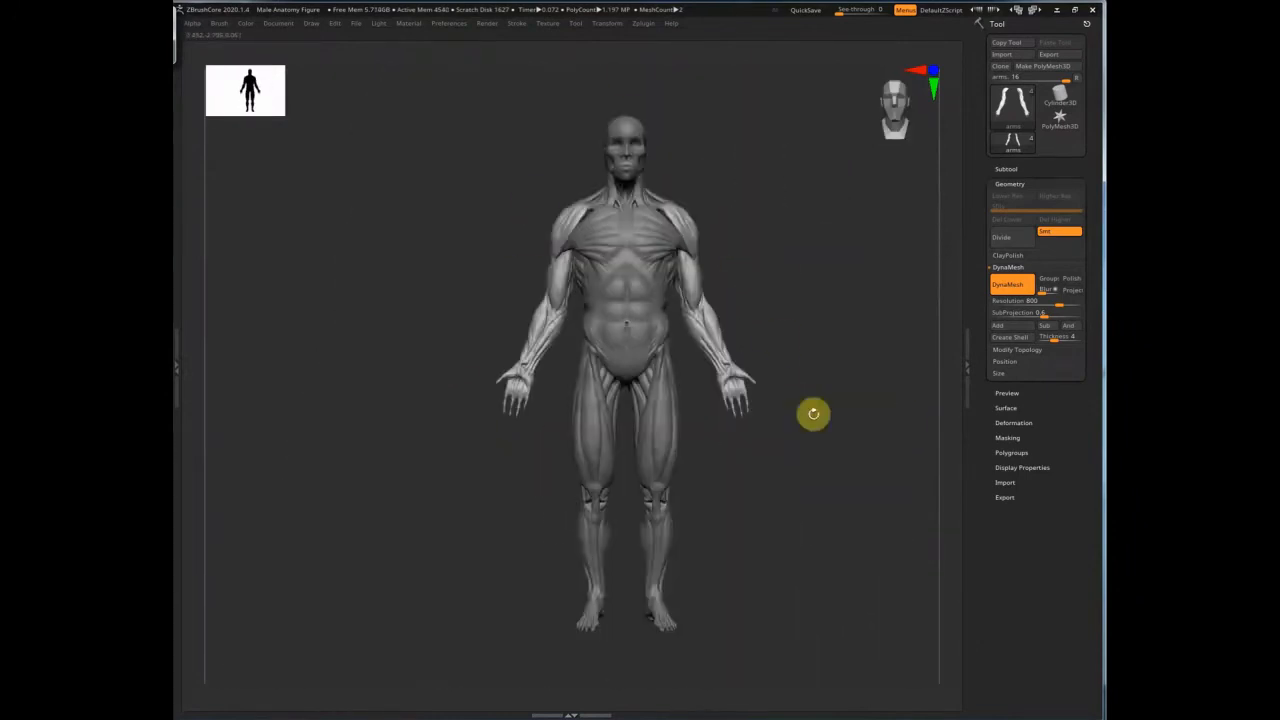
{"action": "right_click_drag", "start_coordinate": [886, 285], "coordinate": [606, 485], "text": "ctrl"}
{"action": "right_click_drag", "start_coordinate": [606, 485], "coordinate": [829, 369], "text": "alt"}
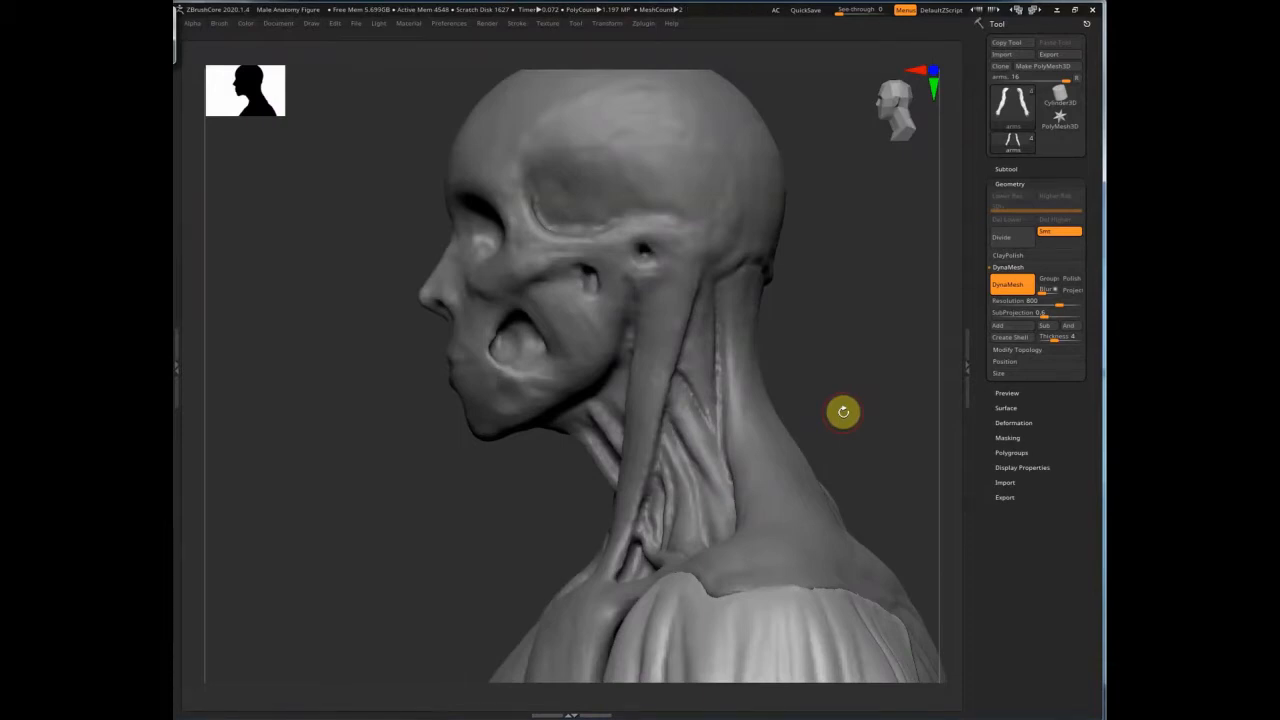
{"action": "right_click_drag", "start_coordinate": [843, 411], "coordinate": [796, 433], "text": "ctrl"}
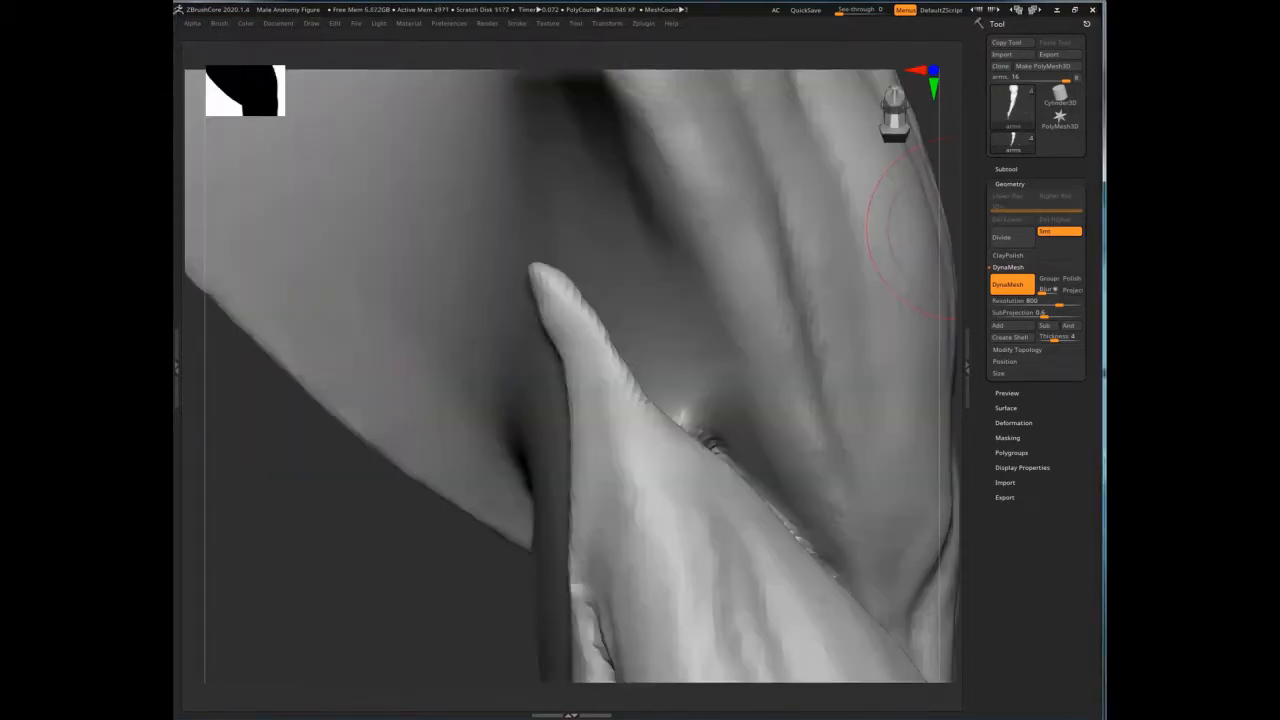
{"action": "mouse_move", "coordinate": [630, 215]}
{"action": "left_mouse_down"}
{"action": "mouse_move", "coordinate": [686, 369]}
{"action": "mouse_move", "coordinate": [700, 345]}
{"action": "left_mouse_up"}
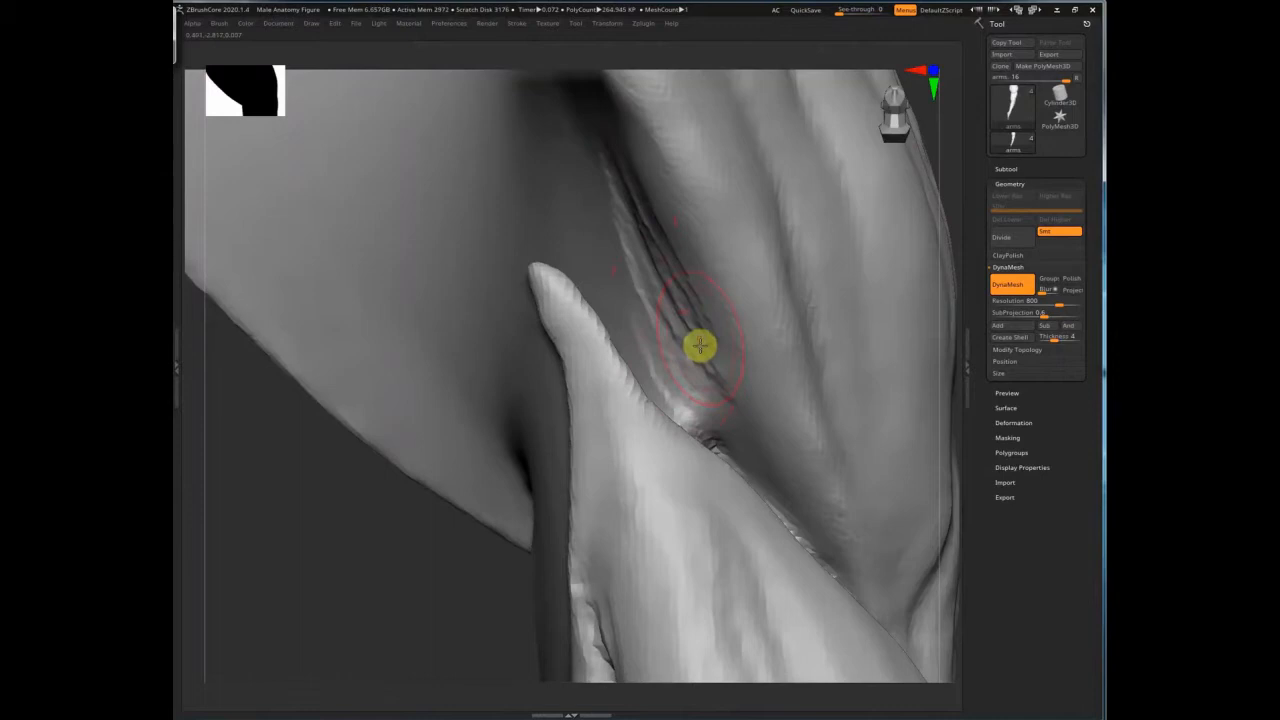
{"action": "left_click_drag", "start_coordinate": [700, 345], "coordinate": [840, 246]}
Step: Smooth the recess under the deltoid and sharpen the crease along the deltoid's inner edge
{"action": "mouse_move", "coordinate": [840, 246]}
{"action": "right_mouse_down"}
{"action": "mouse_move", "coordinate": [720, 314]}
{"action": "mouse_move", "coordinate": [769, 429]}
{"action": "mouse_move", "coordinate": [808, 467]}
{"action": "right_mouse_up"}
{"action": "left_click_drag", "start_coordinate": [808, 467], "coordinate": [769, 429]}
{"action": "mouse_move", "coordinate": [769, 429]}
{"action": "right_mouse_down"}
{"action": "mouse_move", "coordinate": [794, 471]}
{"action": "mouse_move", "coordinate": [766, 443]}
{"action": "right_mouse_up"}
{"action": "mouse_move", "coordinate": [766, 443]}
{"action": "left_mouse_down"}
{"action": "mouse_move", "coordinate": [743, 440]}
{"action": "mouse_move", "coordinate": [801, 403]}
{"action": "left_mouse_up"}
{"action": "right_click_drag", "start_coordinate": [801, 403], "coordinate": [788, 409]}
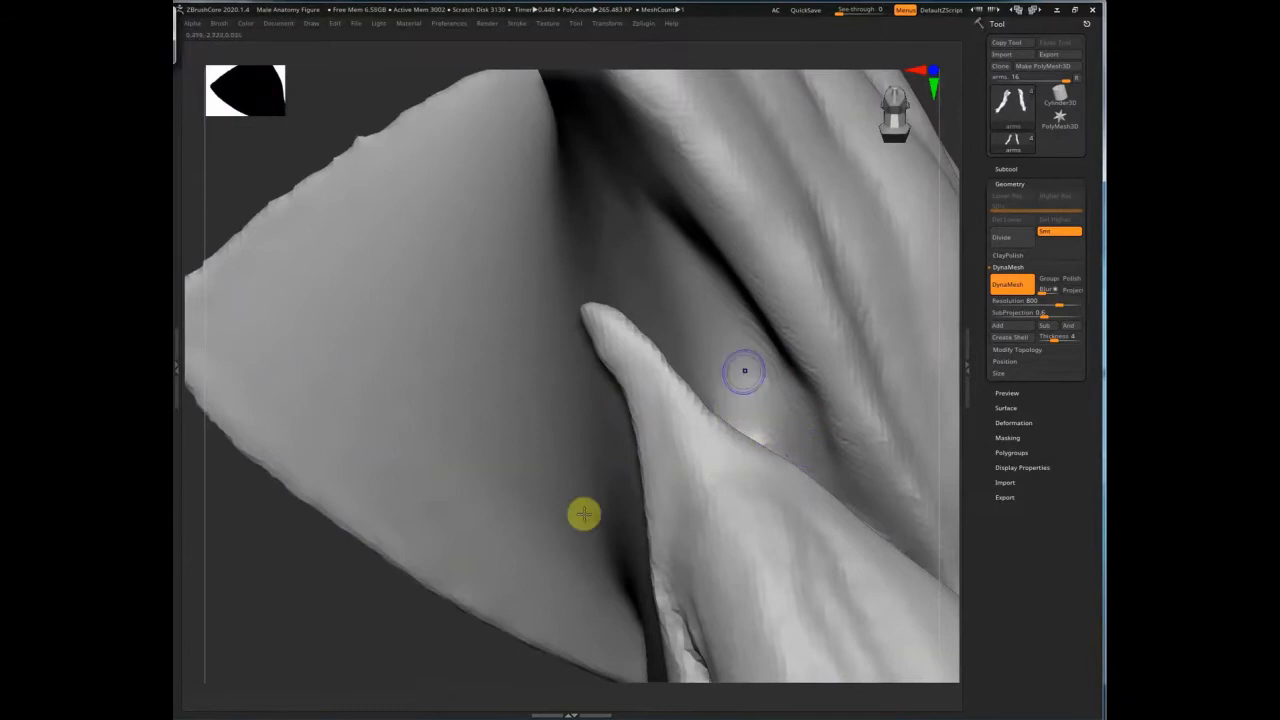
Step: Tidy the deltoid's upper cut edge and clean up the jagged crease where the deltoid overlaps the biceps
{"action": "right_click_drag", "start_coordinate": [463, 323], "coordinate": [662, 303]}
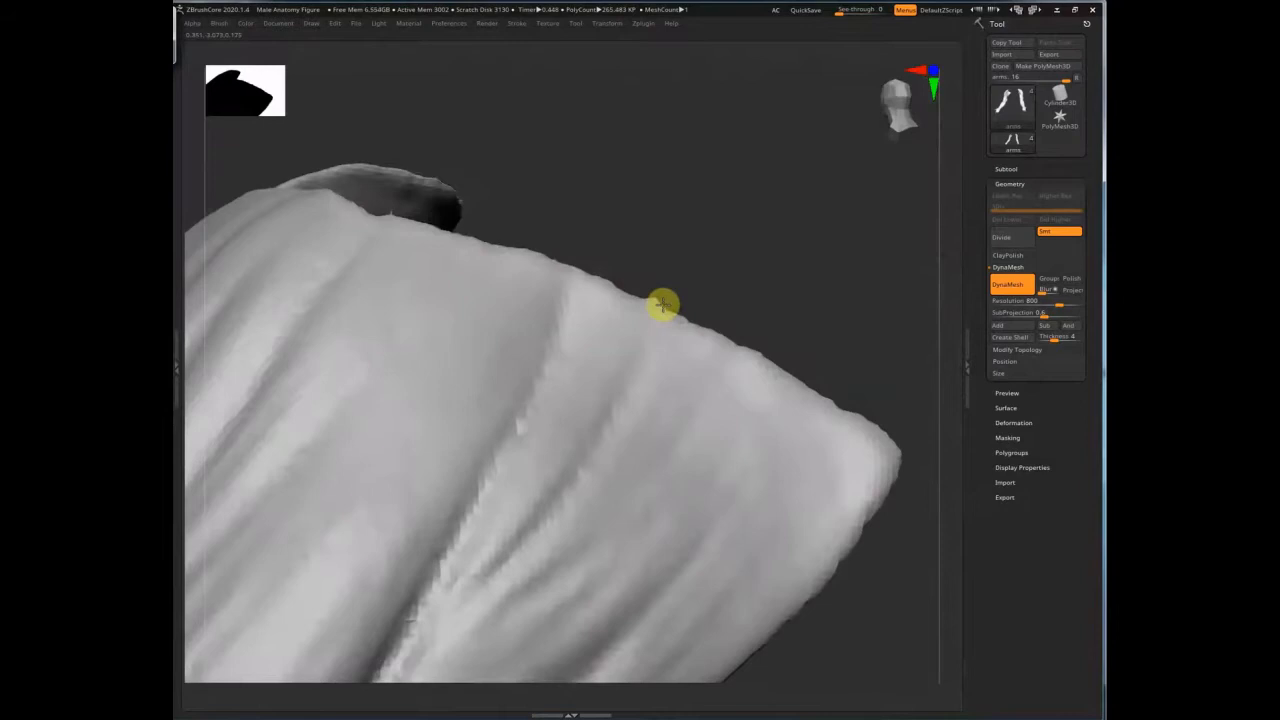
{"action": "right_click_drag", "start_coordinate": [662, 303], "coordinate": [603, 231]}
{"action": "right_click_drag", "start_coordinate": [726, 260], "coordinate": [623, 351]}
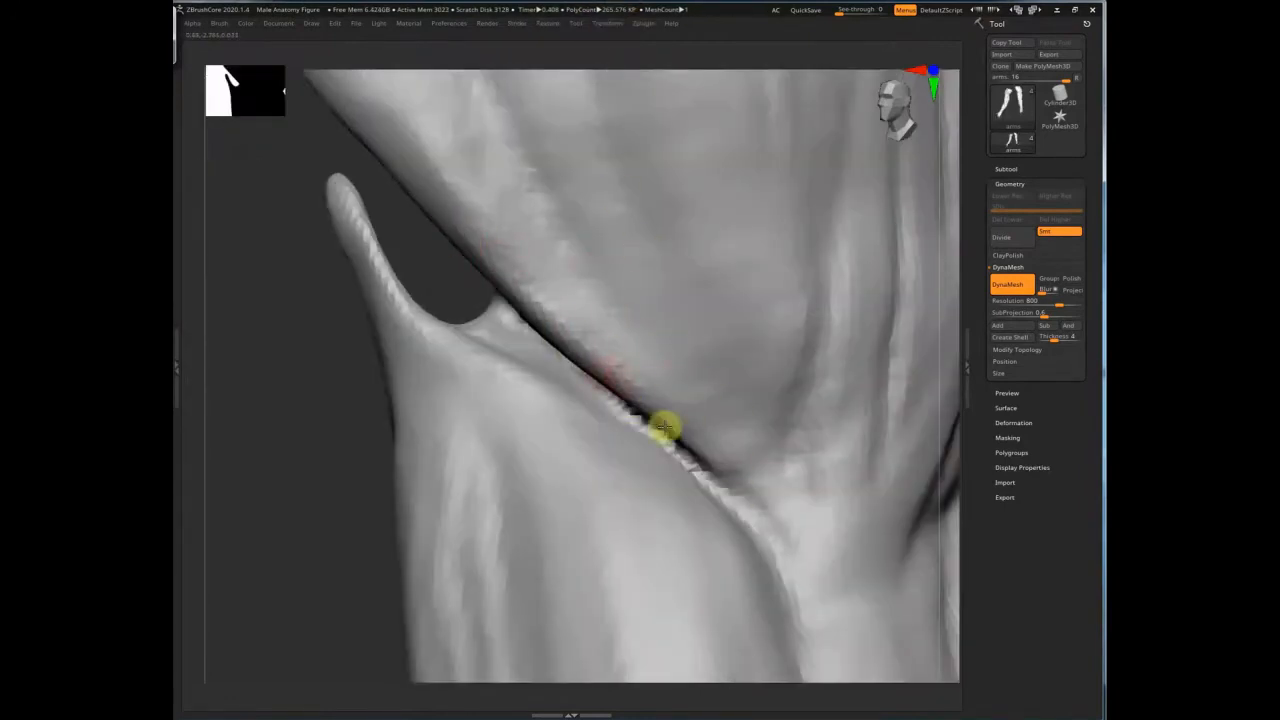
{"action": "right_click_drag", "start_coordinate": [680, 443], "coordinate": [460, 257]}
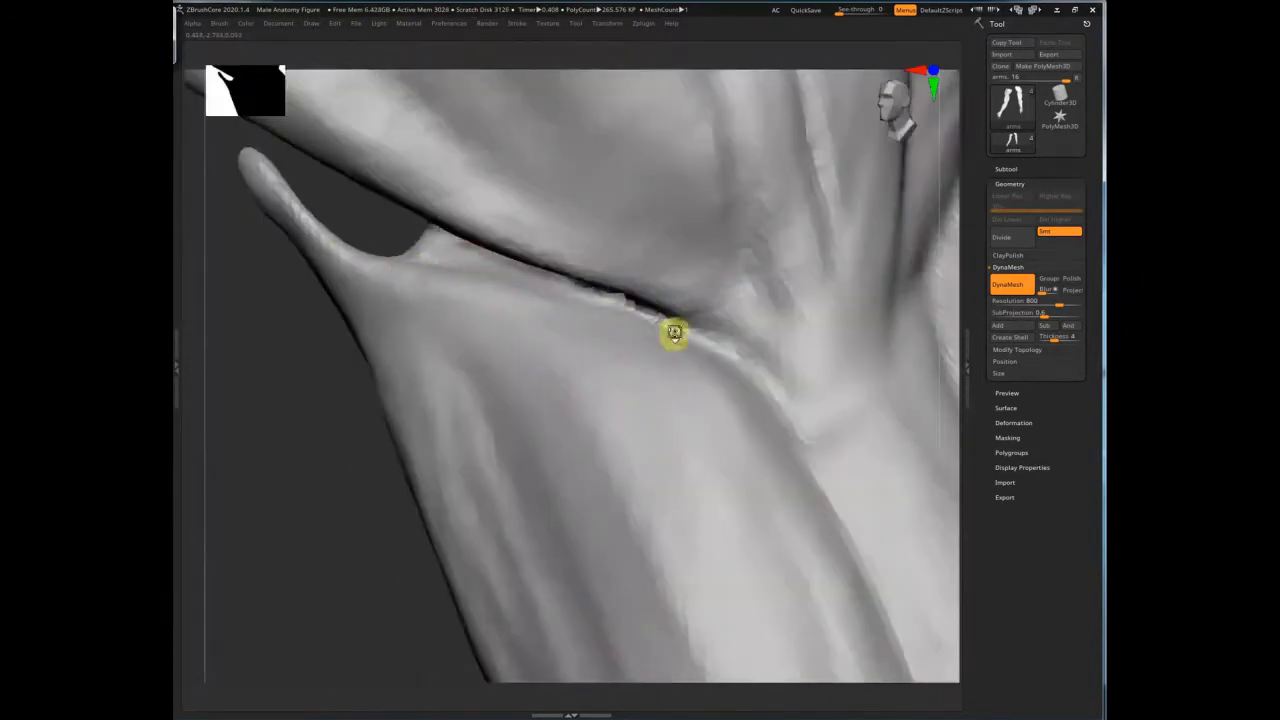
{"action": "right_click_drag", "start_coordinate": [309, 443], "coordinate": [352, 303]}
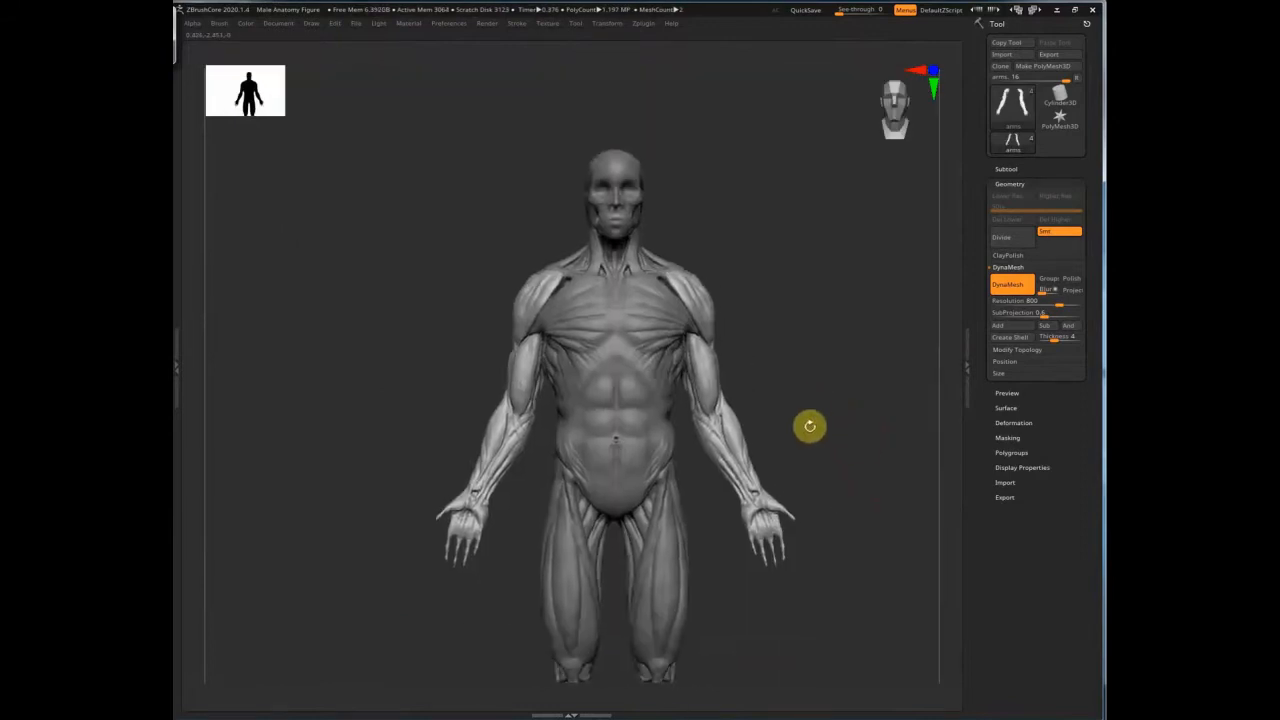
Step: Select the torso and refine the muscles on the side of the neck behind the jaw
{"action": "left_click_drag", "start_coordinate": [809, 426], "coordinate": [762, 262]}
{"action": "left_click_drag", "start_coordinate": [895, 286], "coordinate": [847, 137], "text": "alt"}
{"action": "left_click", "coordinate": [792, 197], "text": "alt"}
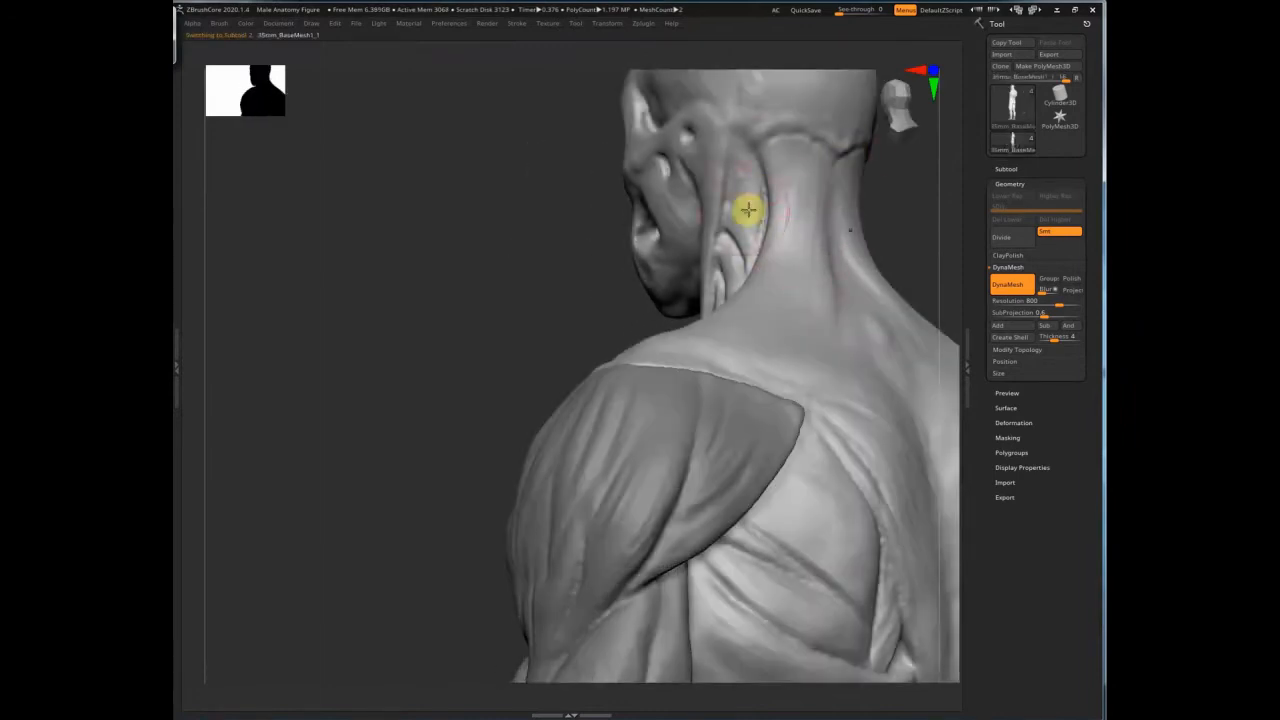
{"action": "mouse_move", "coordinate": [773, 151]}
{"action": "left_mouse_down"}
{"action": "mouse_move", "coordinate": [791, 191]}
{"action": "mouse_move", "coordinate": [757, 234]}
{"action": "left_mouse_up"}
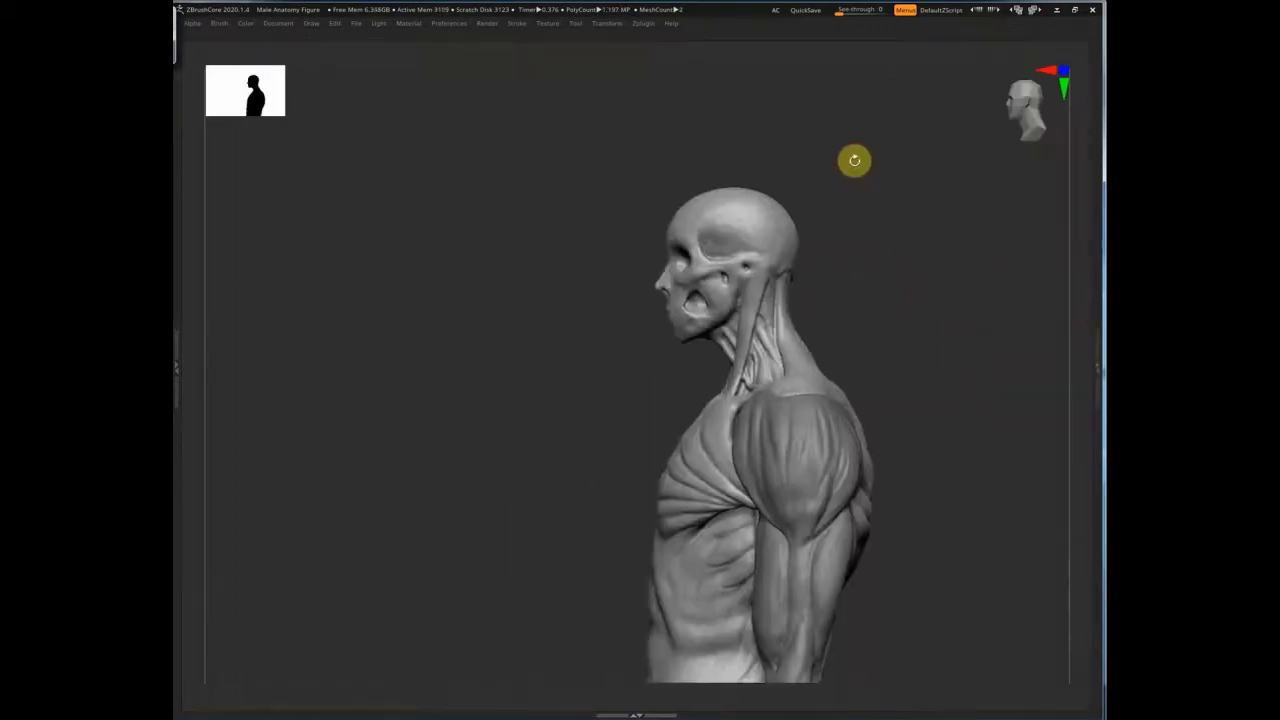
Step: Mask the head down to the upper neck, ending the mask across the muscles just below the ear
{"action": "left_click_drag", "start_coordinate": [620, 111], "coordinate": [934, 300], "text": "ctrl"}
{"action": "left_click_drag", "start_coordinate": [561, 182], "coordinate": [697, 349], "text": "ctrl"}
{"action": "left_click_drag", "start_coordinate": [614, 209], "coordinate": [727, 319], "text": "ctrl"}
{"action": "left_click_drag", "start_coordinate": [906, 302], "coordinate": [892, 239]}
{"action": "key", "text": "space"}
{"action": "key", "text": "space"}
{"action": "left_click", "coordinate": [827, 299], "text": "ctrl"}
{"action": "left_click", "coordinate": [438, 371], "text": "ctrl"}
{"action": "mouse_move", "coordinate": [710, 328]}
{"action": "left_mouse_down", "text": "ctrl"}
{"action": "mouse_move", "coordinate": [754, 268]}
{"action": "mouse_move", "coordinate": [809, 256]}
{"action": "left_mouse_up", "text": "ctrl"}
{"action": "left_click_drag", "start_coordinate": [861, 297], "coordinate": [991, 289], "text": "alt"}
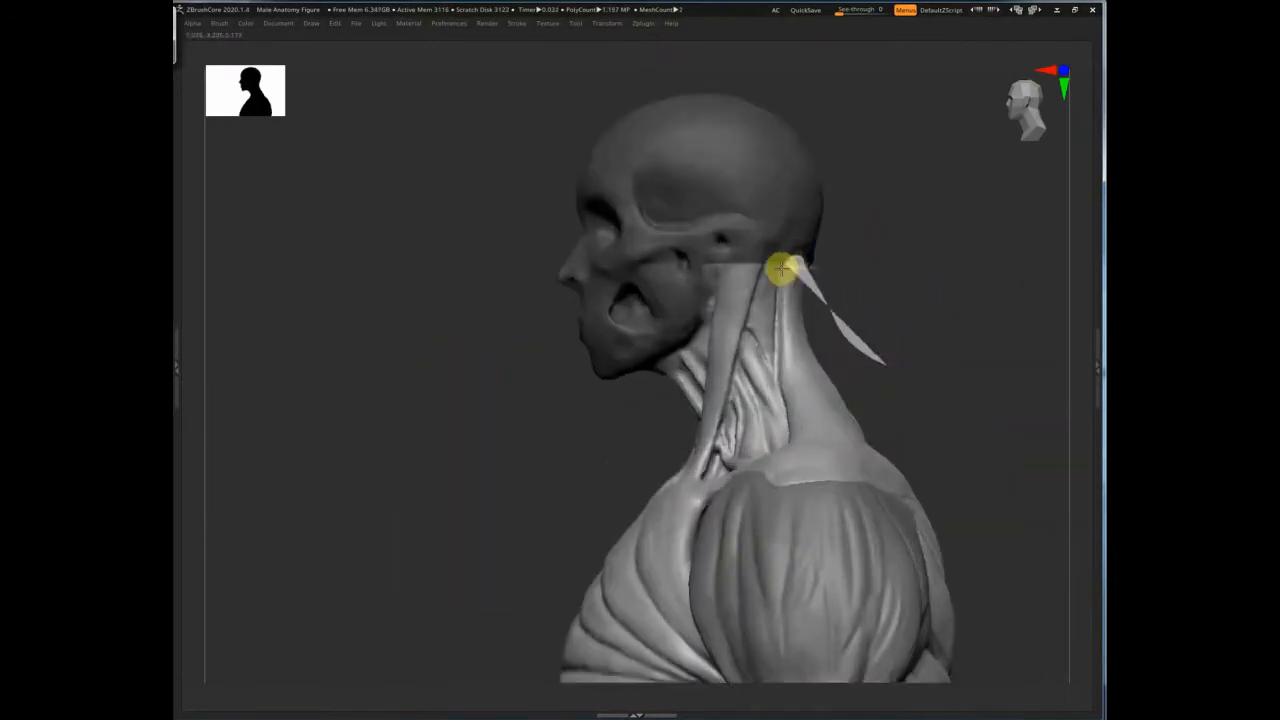
Step: Rework the head mask with rectangular selections so it cuts straight across the upper neck and covers the skull and jaw
{"action": "mouse_move", "coordinate": [936, 334]}
{"action": "left_mouse_down"}
{"action": "mouse_move", "coordinate": [929, 264]}
{"action": "mouse_move", "coordinate": [983, 334]}
{"action": "mouse_move", "coordinate": [954, 306]}
{"action": "mouse_move", "coordinate": [953, 262]}
{"action": "mouse_move", "coordinate": [954, 371]}
{"action": "mouse_move", "coordinate": [940, 297]}
{"action": "left_mouse_up"}
{"action": "key", "text": "space"}
{"action": "left_click", "coordinate": [895, 415]}
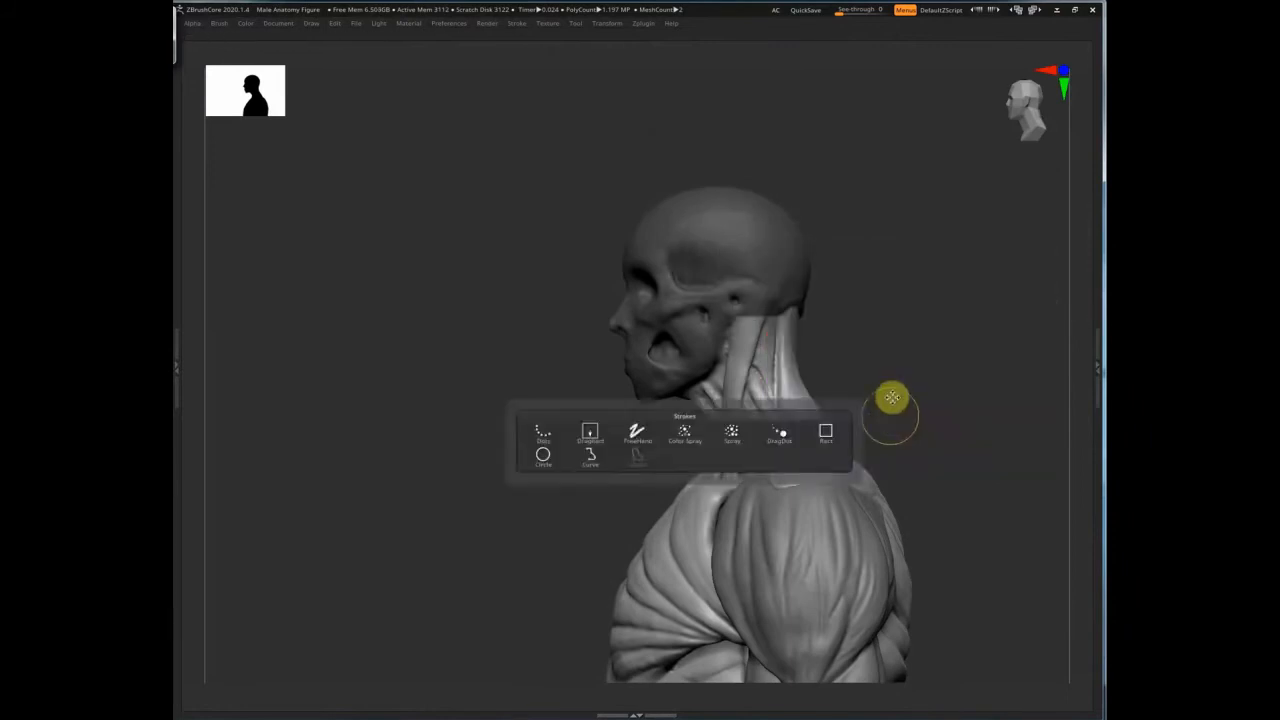
{"action": "left_click_drag", "start_coordinate": [915, 350], "coordinate": [905, 352]}
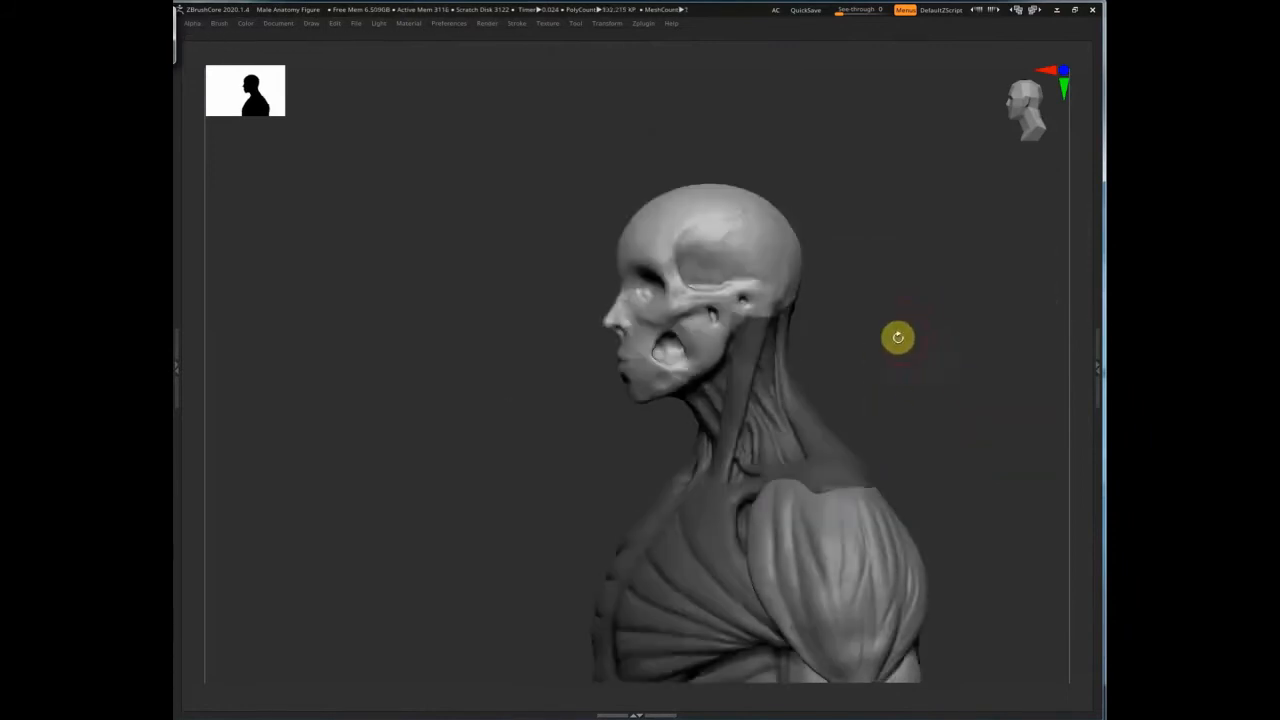
{"action": "key", "text": "b"}
{"action": "key", "text": "m"}
{"action": "left_click", "coordinate": [521, 393]}
{"action": "left_click_drag", "start_coordinate": [918, 169], "coordinate": [668, 331], "text": "ctrl"}
{"action": "mouse_move", "coordinate": [597, 146]}
{"action": "left_mouse_down", "text": "ctrl"}
{"action": "mouse_move", "coordinate": [875, 282]}
{"action": "mouse_move", "coordinate": [640, 185]}
{"action": "left_mouse_up", "text": "ctrl"}
{"action": "left_click_drag", "start_coordinate": [525, 113], "coordinate": [902, 328], "text": "ctrl+alt"}
{"action": "left_click_drag", "start_coordinate": [507, 215], "coordinate": [728, 341], "text": "ctrl"}
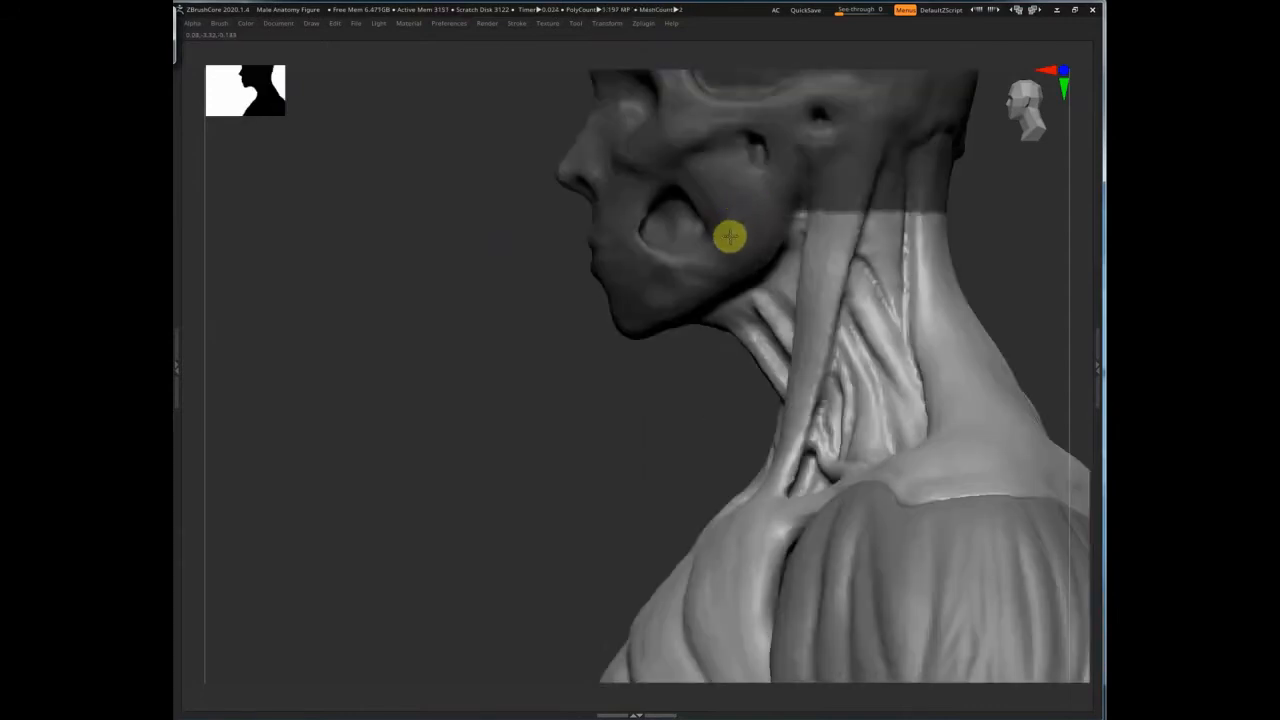
Step: Refine the head mask's border beneath the jaw so the throat muscles stay unmasked
{"action": "mouse_move", "coordinate": [835, 143]}
{"action": "right_mouse_down"}
{"action": "mouse_move", "coordinate": [569, 366]}
{"action": "mouse_move", "coordinate": [617, 317]}
{"action": "mouse_move", "coordinate": [736, 289]}
{"action": "mouse_move", "coordinate": [674, 329]}
{"action": "right_mouse_up"}
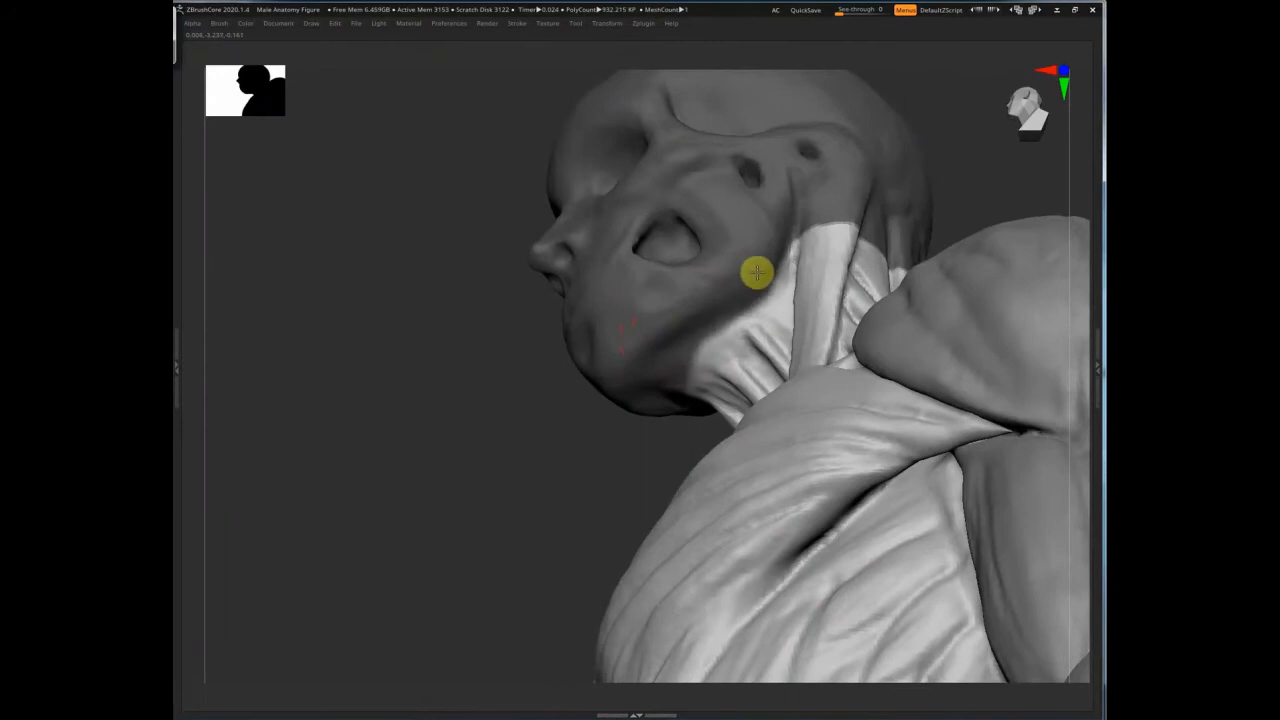
{"action": "right_click_drag", "start_coordinate": [749, 311], "coordinate": [794, 255]}
{"action": "right_click_drag", "start_coordinate": [974, 206], "coordinate": [711, 269]}
{"action": "left_click_drag", "start_coordinate": [982, 339], "coordinate": [744, 240], "text": "ctrl+alt"}
{"action": "left_click_drag", "start_coordinate": [951, 113], "coordinate": [738, 243], "text": "ctrl"}
{"action": "right_click_drag", "start_coordinate": [917, 263], "coordinate": [436, 280]}
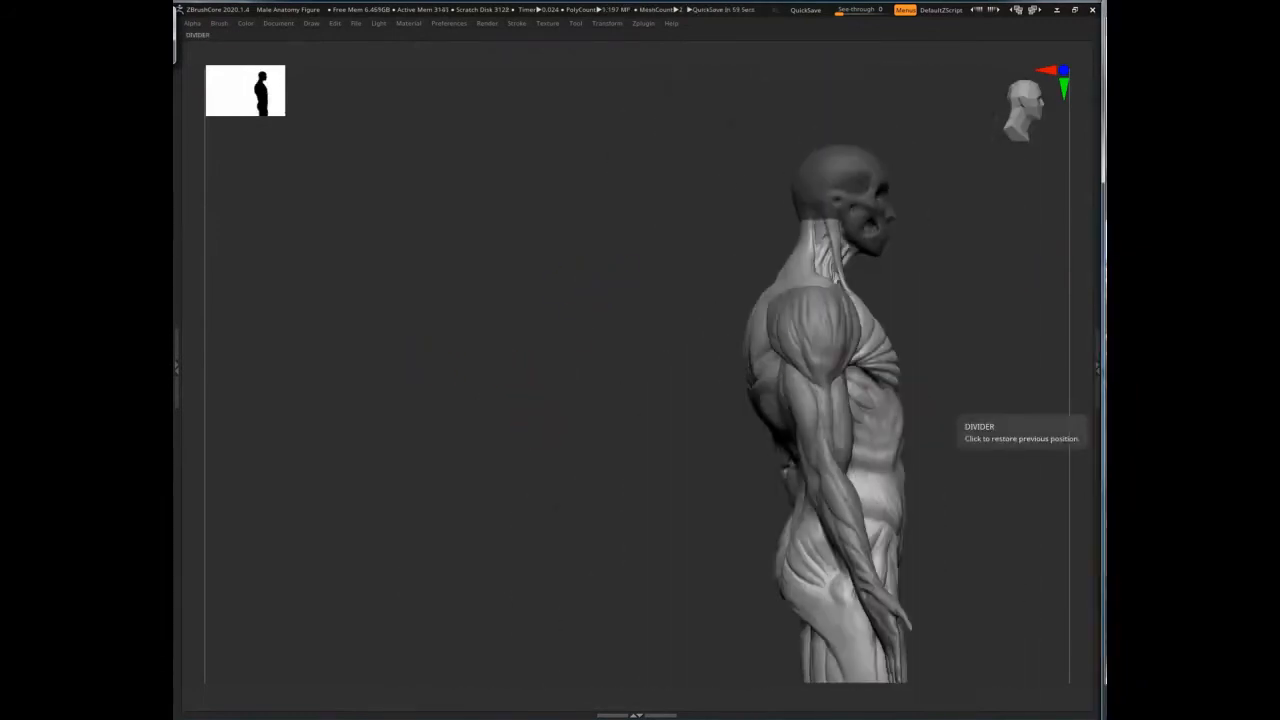
Step: Split the masked head from the torso into separate subtools called head and body
{"action": "right_click_drag", "start_coordinate": [996, 452], "coordinate": [977, 430]}
{"action": "right_click_drag", "start_coordinate": [1006, 338], "coordinate": [934, 265]}
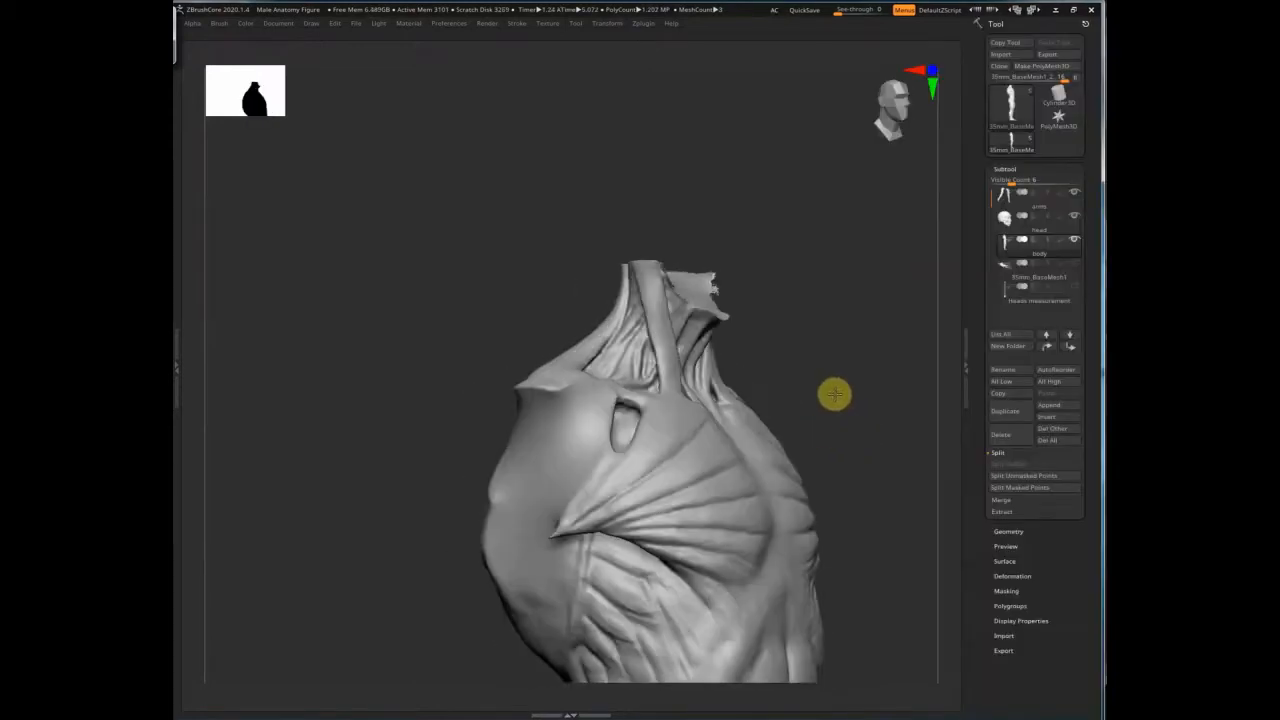
{"action": "left_click_drag", "start_coordinate": [834, 391], "coordinate": [749, 300]}
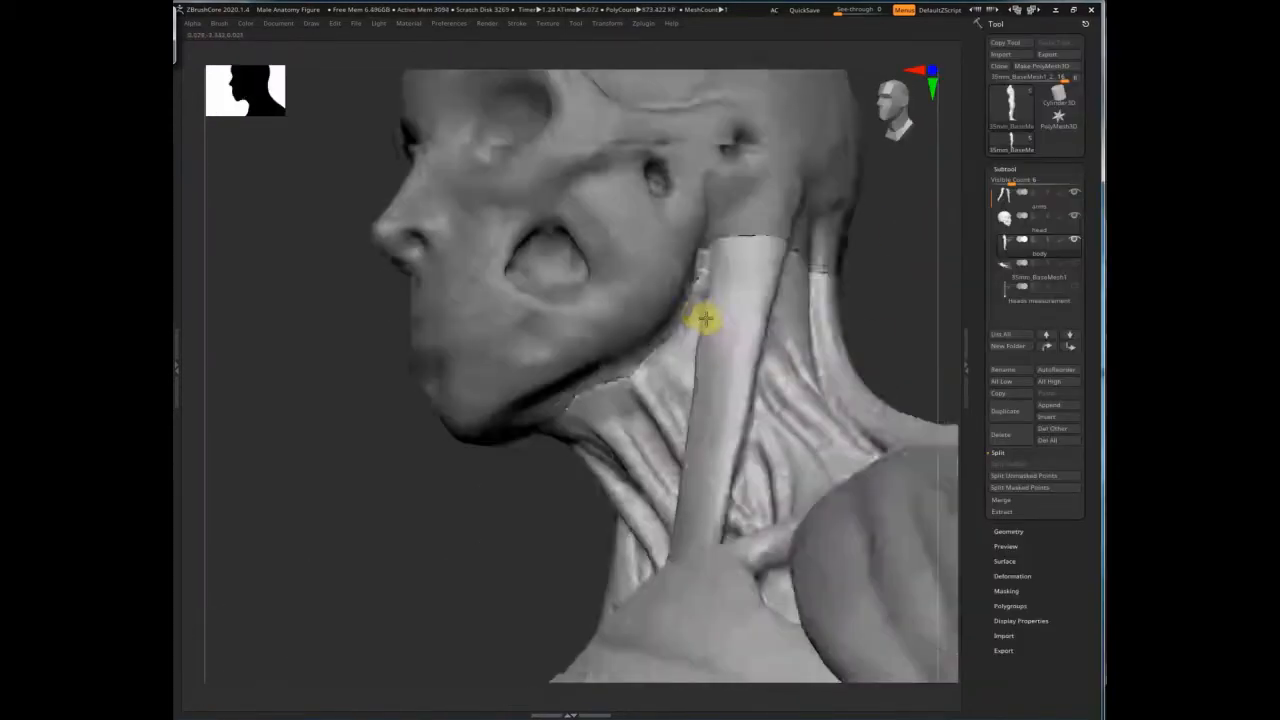
Step: Clean up the jagged cut edge at the top of the body's neck muscles and beneath the jaw
{"action": "left_click_drag", "start_coordinate": [703, 320], "coordinate": [846, 286]}
{"action": "right_click_drag", "start_coordinate": [846, 286], "coordinate": [817, 314], "text": "ctrl"}
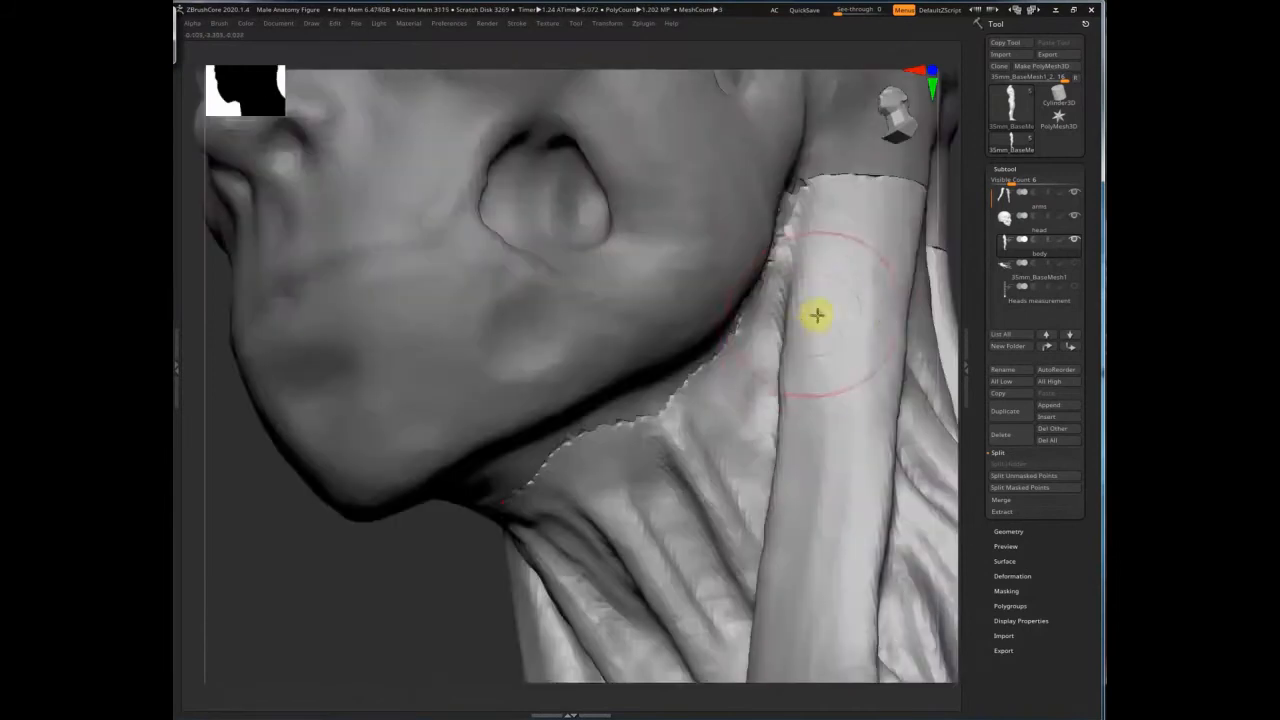
{"action": "mouse_move", "coordinate": [777, 383]}
{"action": "right_mouse_down"}
{"action": "mouse_move", "coordinate": [746, 460]}
{"action": "mouse_move", "coordinate": [732, 406]}
{"action": "right_mouse_up"}
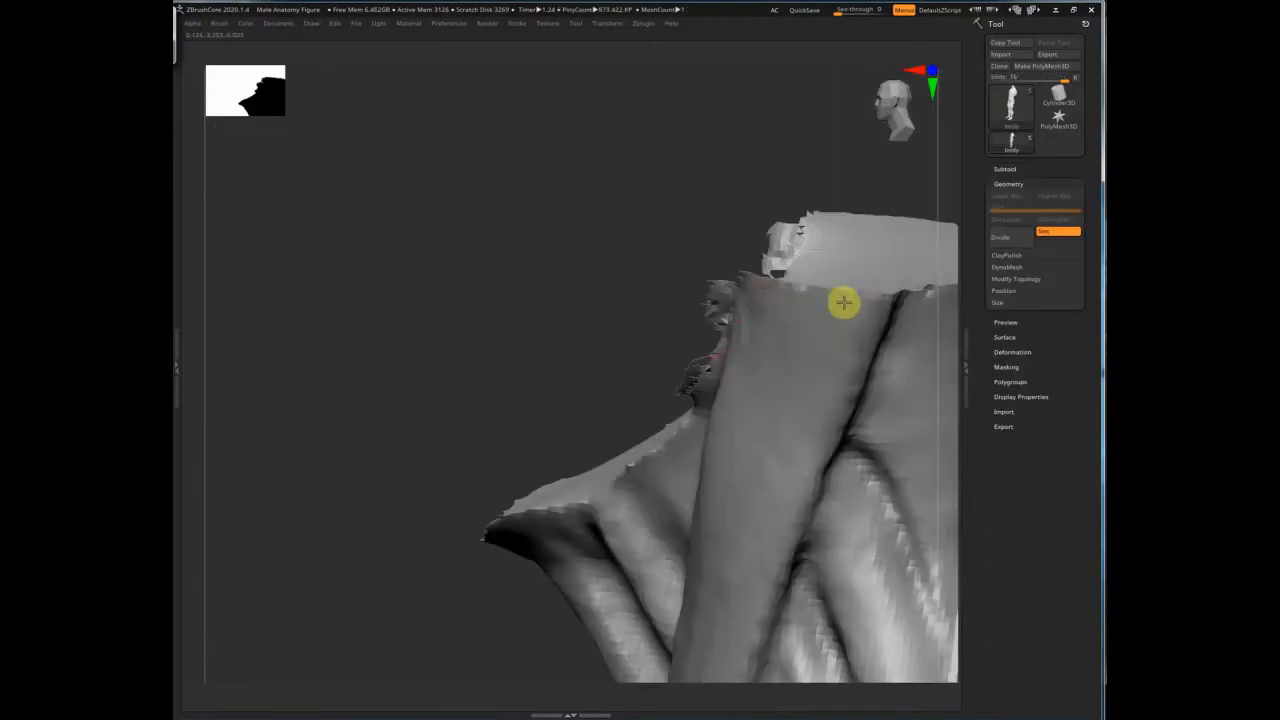
{"action": "left_click_drag", "start_coordinate": [846, 300], "coordinate": [886, 280]}
{"action": "key", "text": "space"}
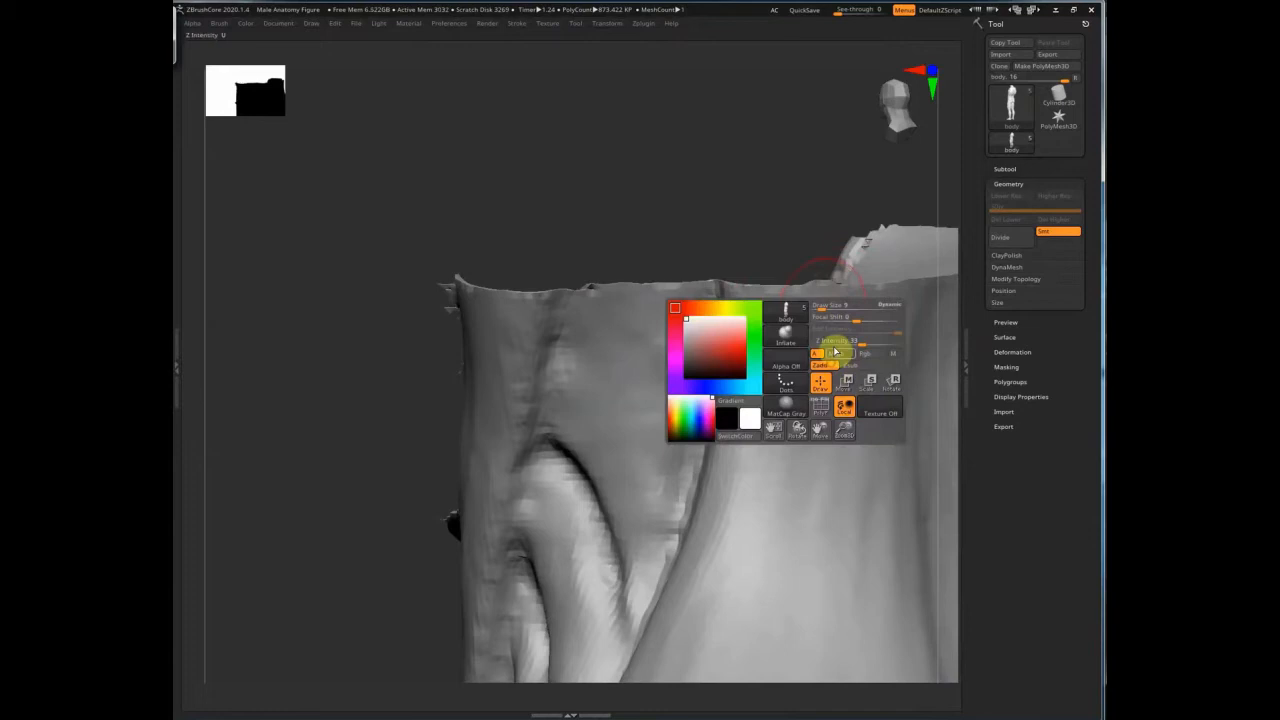
{"action": "left_click_drag", "start_coordinate": [867, 630], "coordinate": [820, 550], "text": "alt"}
Step: Select the head subtool and step back through its undo history to reverse the head split
{"action": "left_click", "coordinate": [1008, 170]}
{"action": "left_click", "coordinate": [1045, 220]}
{"action": "left_click_drag", "start_coordinate": [875, 440], "coordinate": [841, 365]}
{"action": "left_click", "coordinate": [336, 23]}
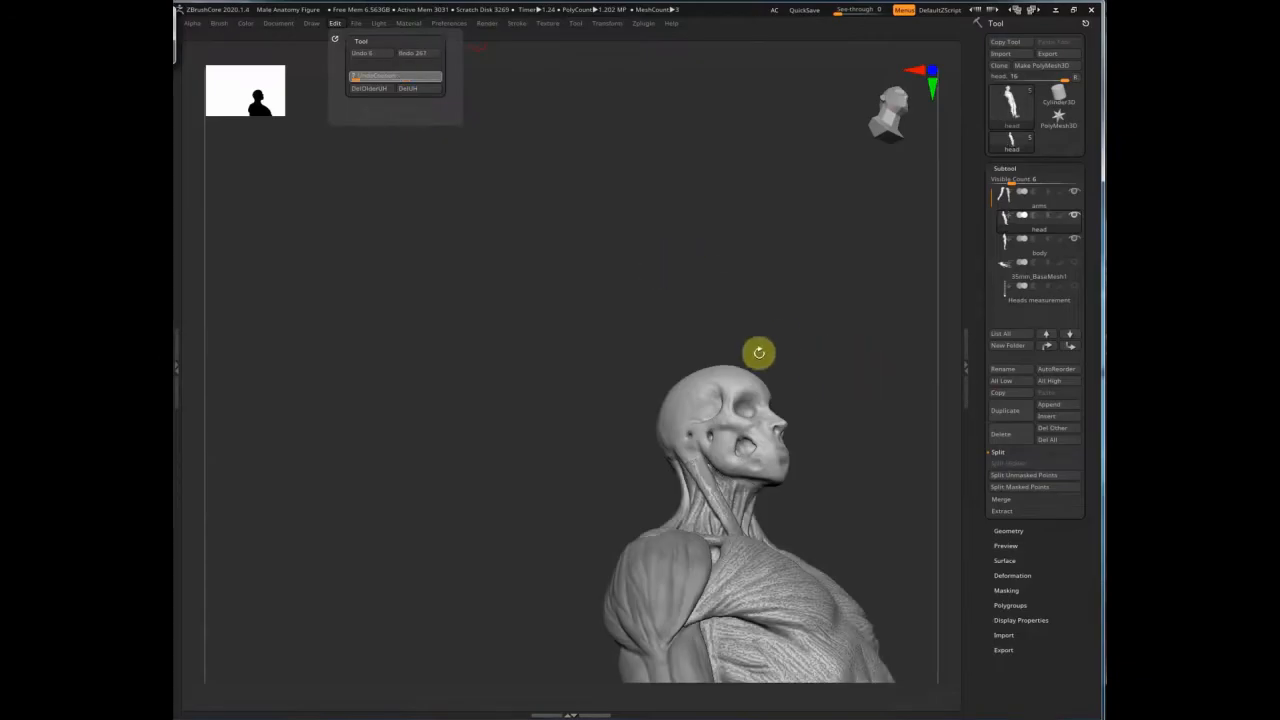
{"action": "left_click_drag", "start_coordinate": [757, 351], "coordinate": [749, 314]}
{"action": "left_click", "coordinate": [336, 23]}
{"action": "left_click_drag", "start_coordinate": [363, 80], "coordinate": [322, 80]}
{"action": "left_click", "coordinate": [336, 23]}
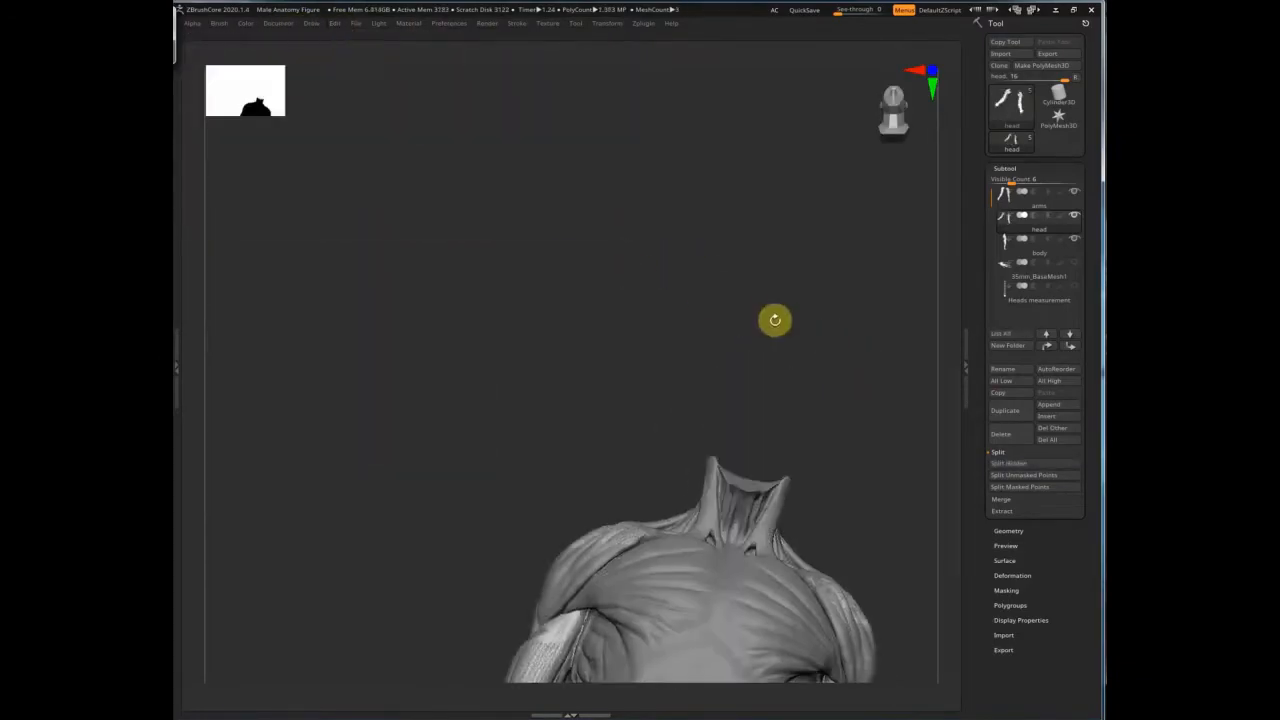
Step: Restore the history state with head and torso joined in the head subtool, and remove the separate body subtool
{"action": "left_click_drag", "start_coordinate": [842, 398], "coordinate": [862, 376], "text": "shift"}
{"action": "left_click", "coordinate": [1045, 205]}
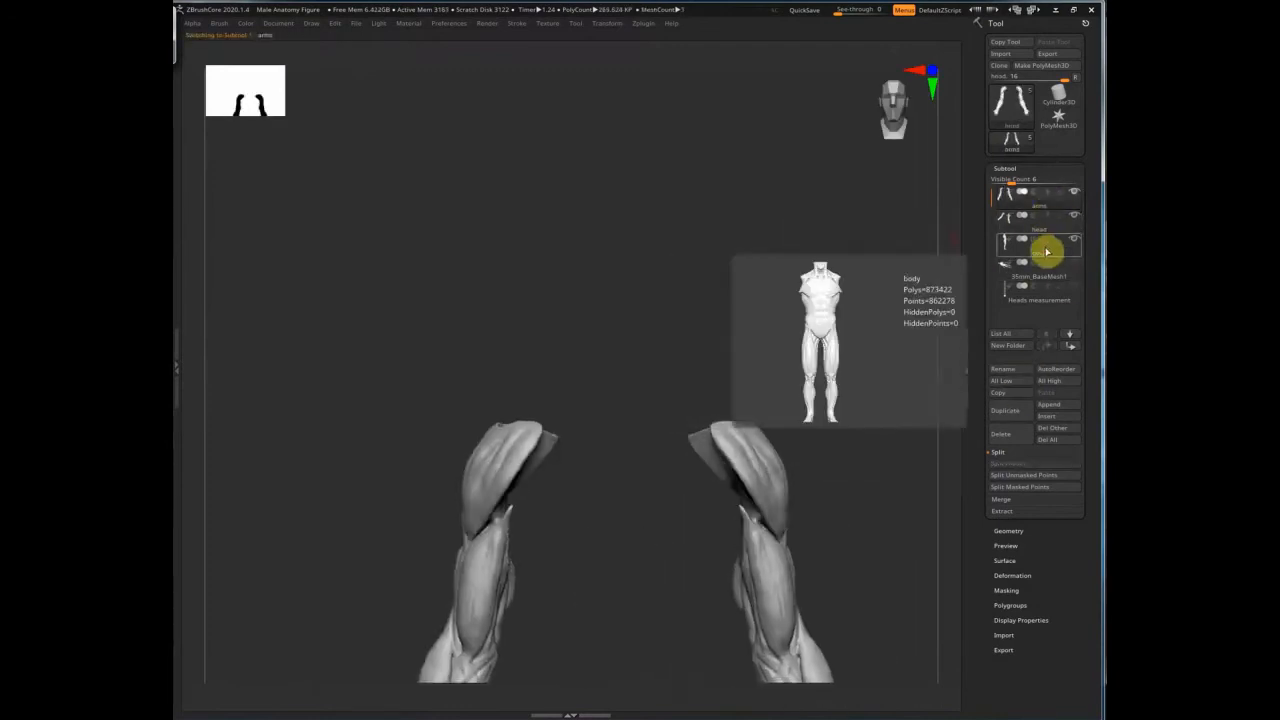
{"action": "left_click", "coordinate": [338, 24]}
{"action": "left_click_drag", "start_coordinate": [371, 77], "coordinate": [366, 63]}
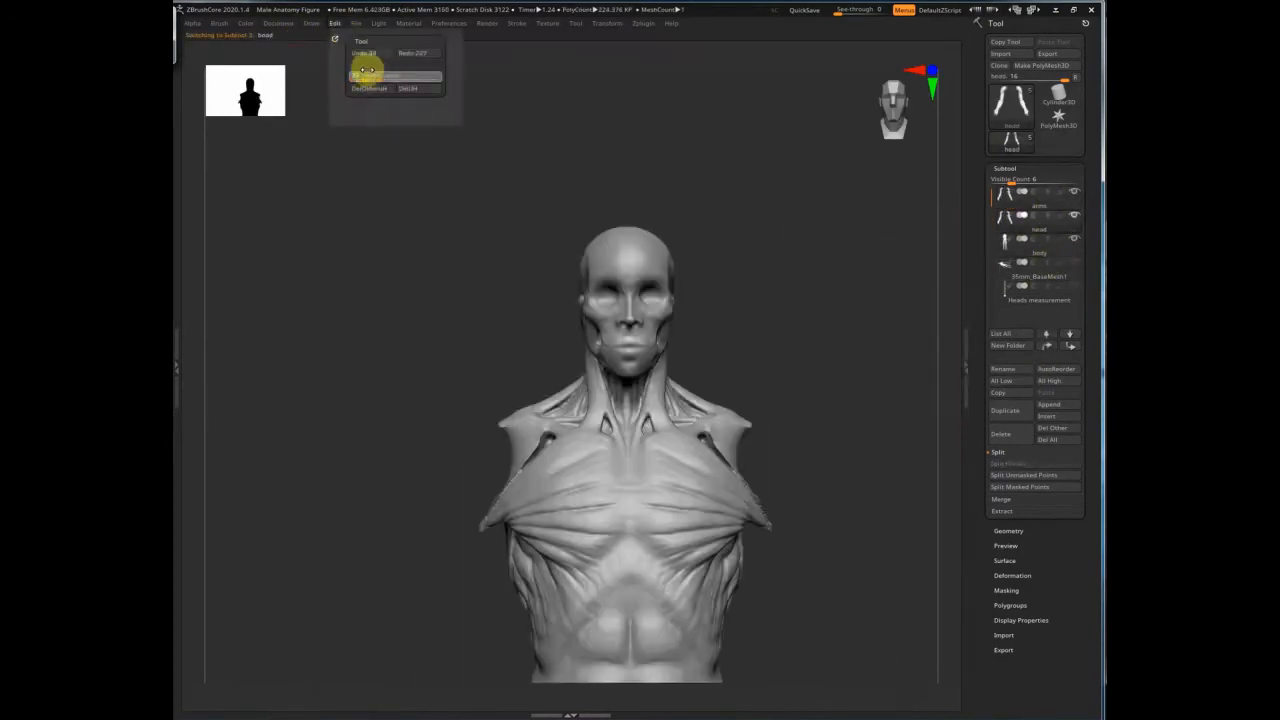
{"action": "left_click_drag", "start_coordinate": [592, 291], "coordinate": [935, 345]}
{"action": "left_click_drag", "start_coordinate": [900, 350], "coordinate": [880, 520], "text": "alt"}
{"action": "mouse_move", "coordinate": [620, 503]}
{"action": "left_mouse_down"}
{"action": "mouse_move", "coordinate": [640, 470]}
{"action": "mouse_move", "coordinate": [635, 625]}
{"action": "left_mouse_up"}
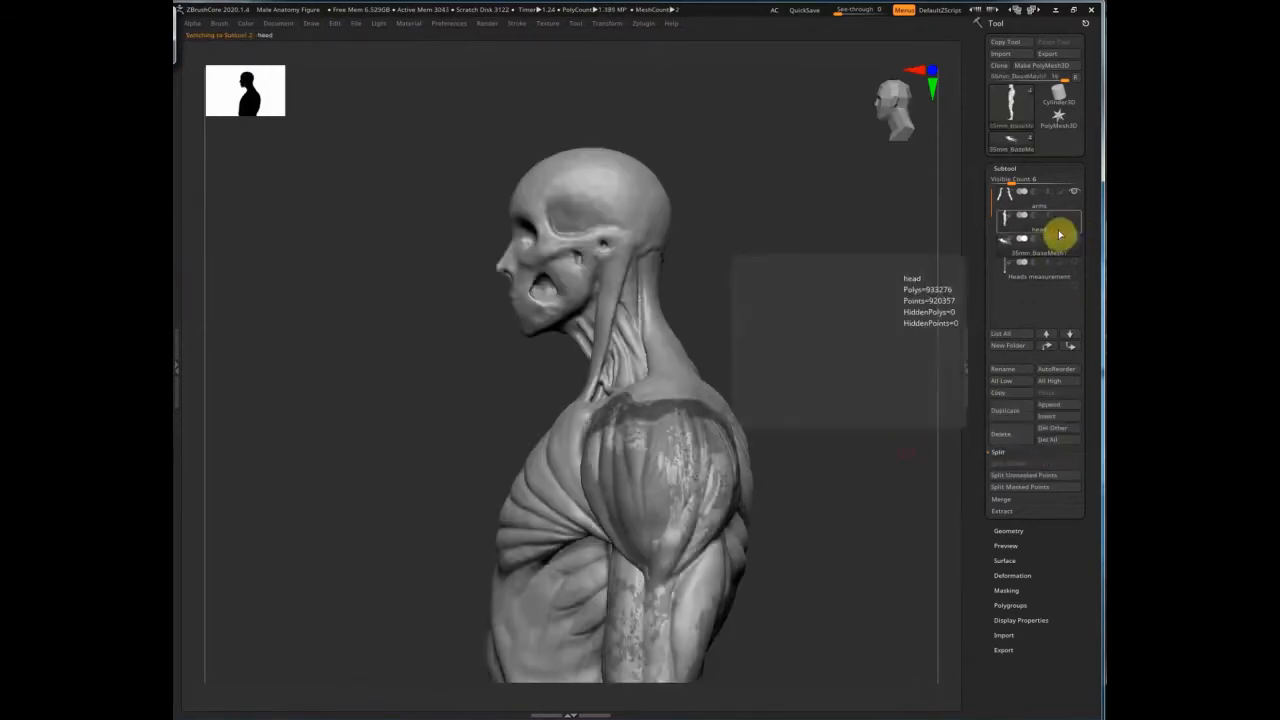
Step: Select the joined head-and-torso subtool and mask the head with a straight border across the upper neck
{"action": "left_click", "coordinate": [400, 368]}
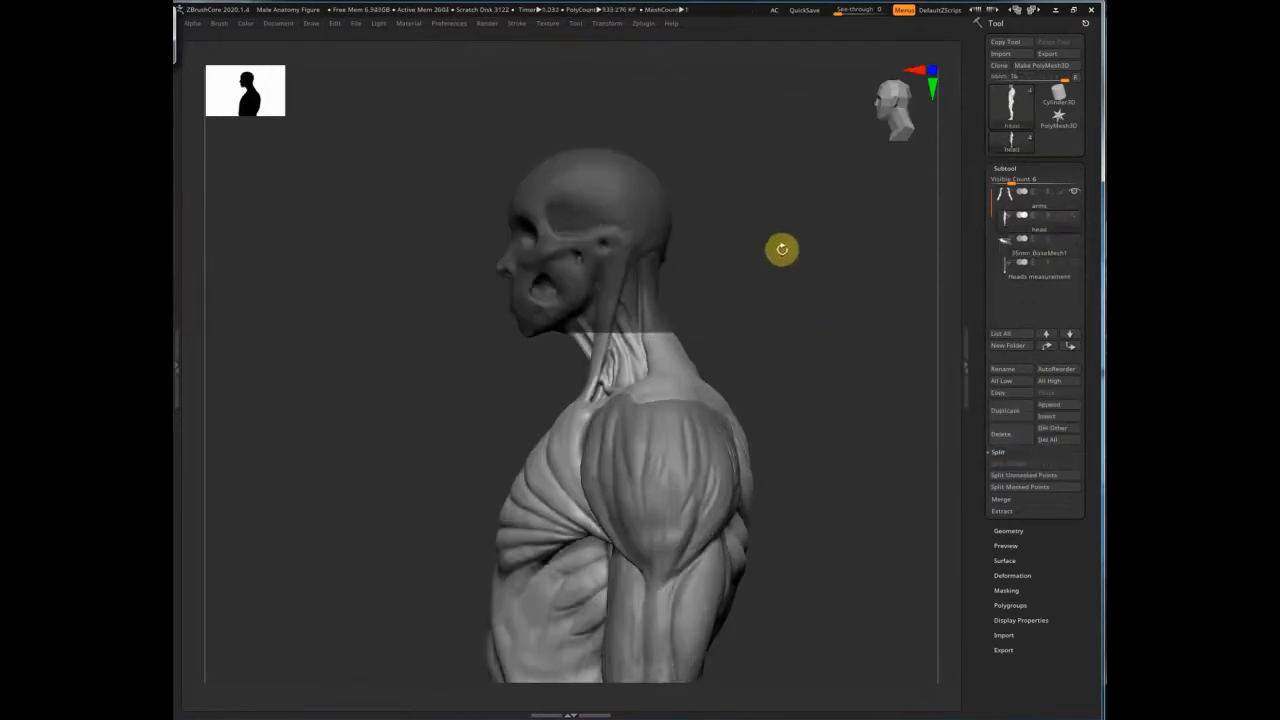
{"action": "left_click_drag", "start_coordinate": [796, 310], "coordinate": [631, 151]}
{"action": "left_click_drag", "start_coordinate": [465, 321], "coordinate": [837, 294], "text": "ctrl"}
{"action": "left_click_drag", "start_coordinate": [807, 97], "coordinate": [480, 304], "text": "ctrl"}
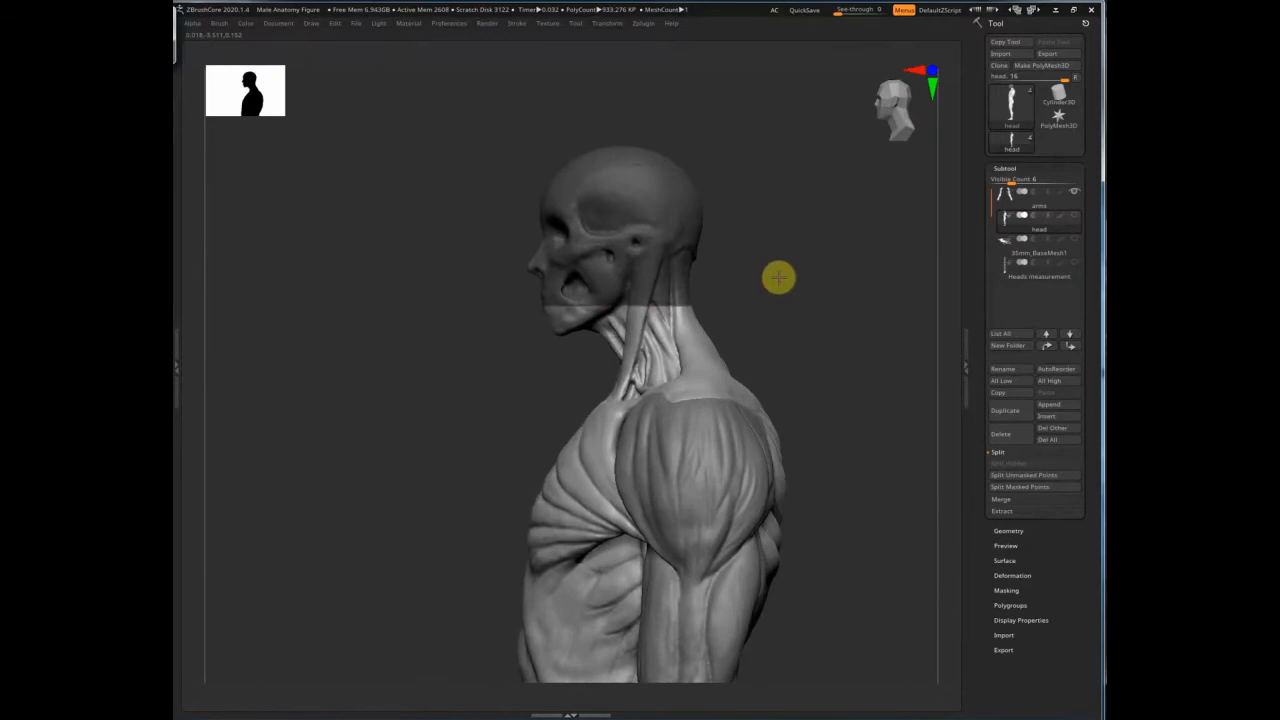
{"action": "left_click_drag", "start_coordinate": [788, 122], "coordinate": [503, 296], "text": "ctrl"}
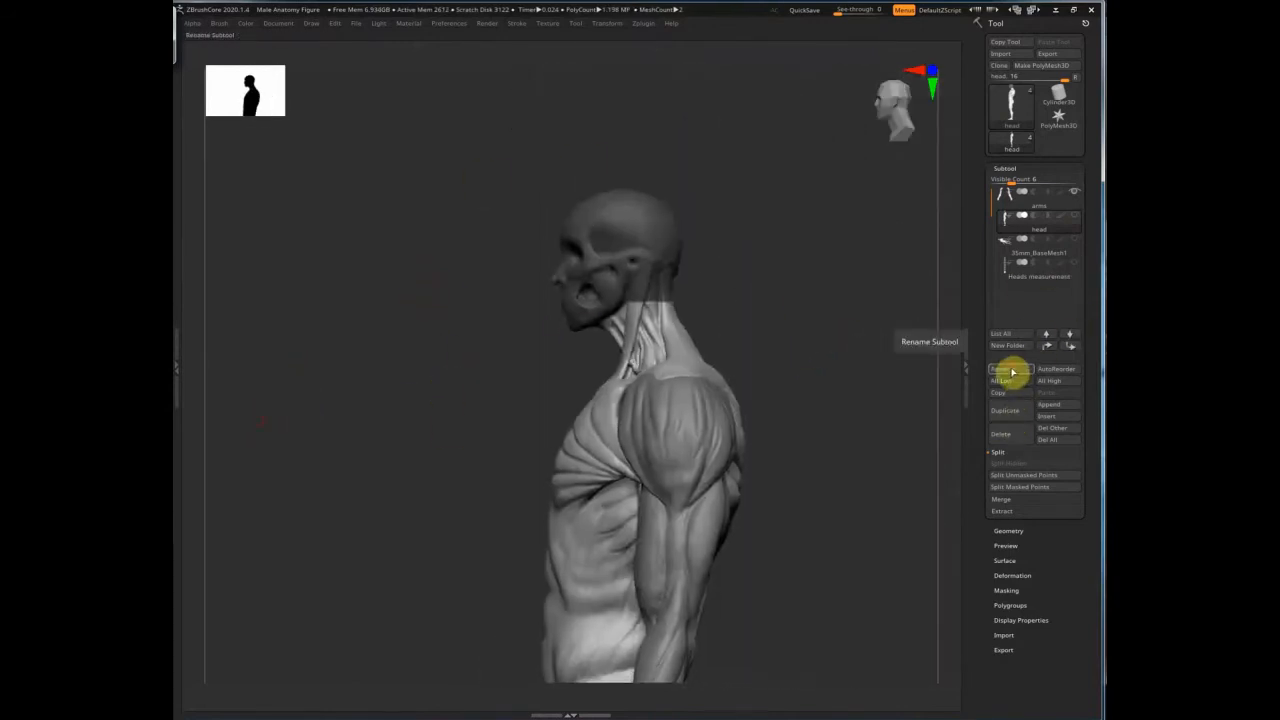
Step: Split the head off the torso and rename the torso subtool as body
{"action": "left_click", "coordinate": [1008, 369]}
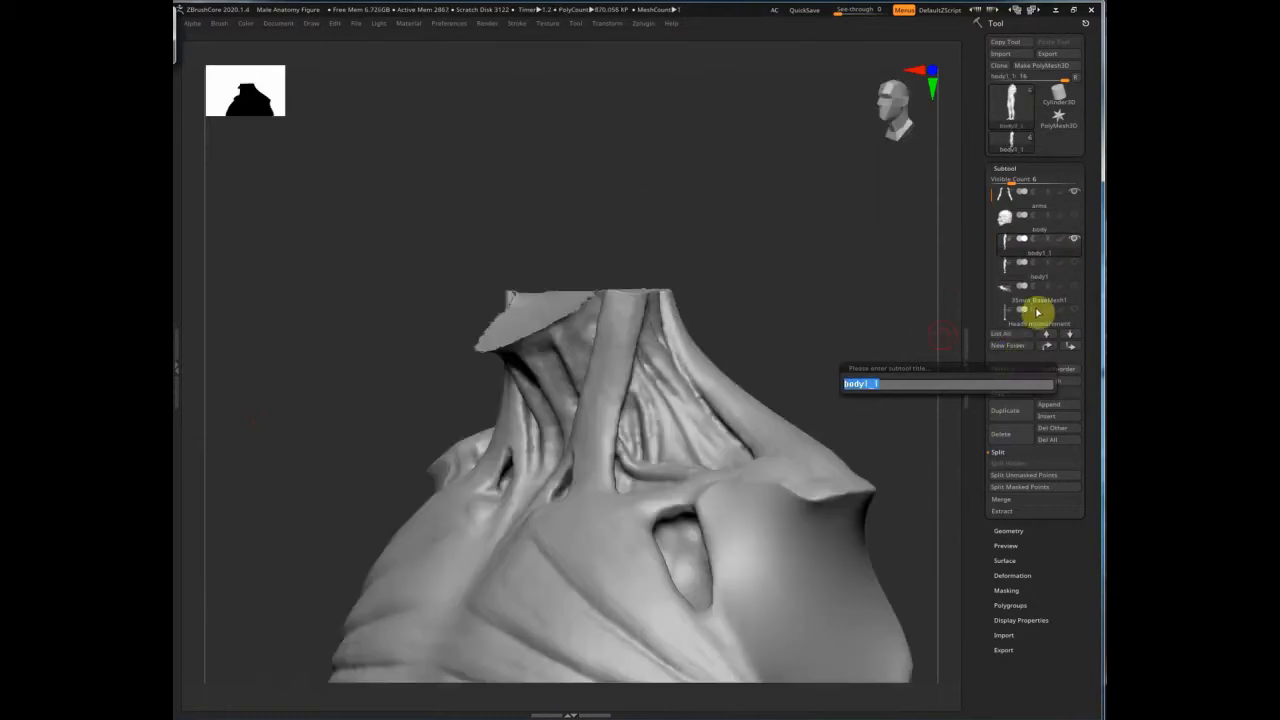
{"action": "type", "text": "body"}
{"action": "key", "text": "Return"}
Step: Smooth the ragged rim of the body's neck cut around the side muscles and beneath the chin
{"action": "left_click_drag", "start_coordinate": [860, 300], "coordinate": [666, 397]}
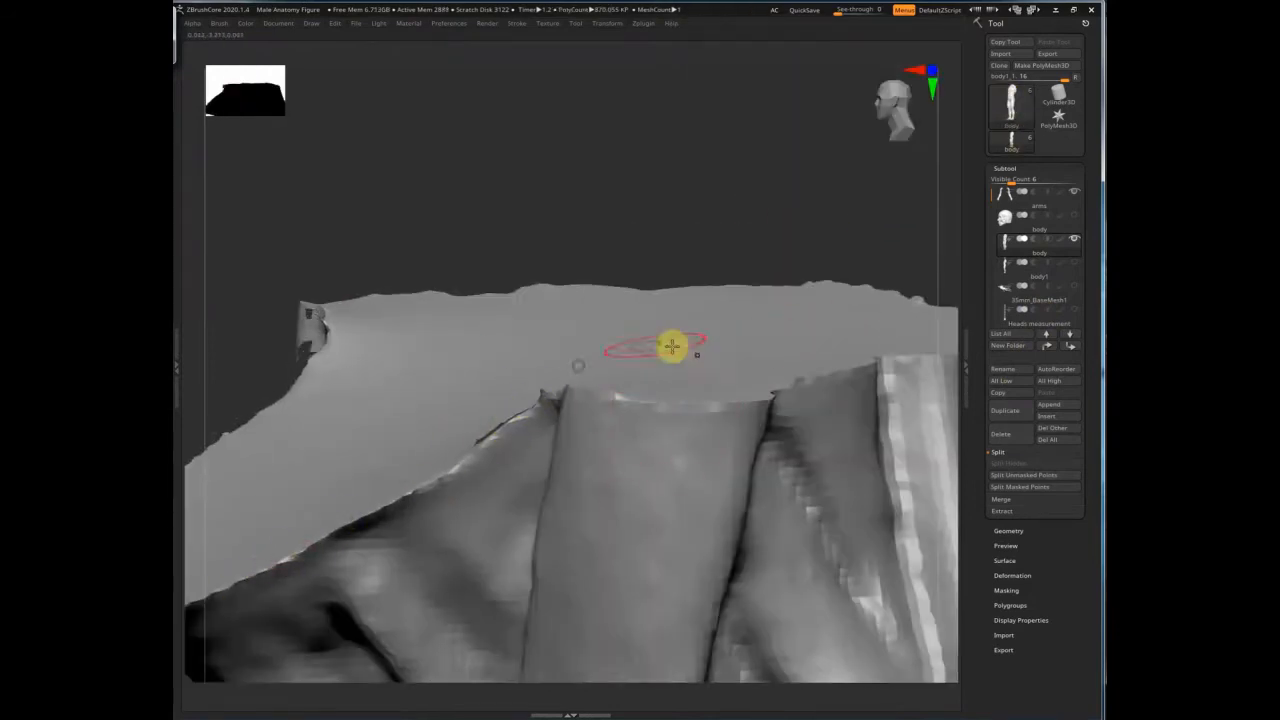
{"action": "left_click_drag", "start_coordinate": [671, 343], "coordinate": [619, 397]}
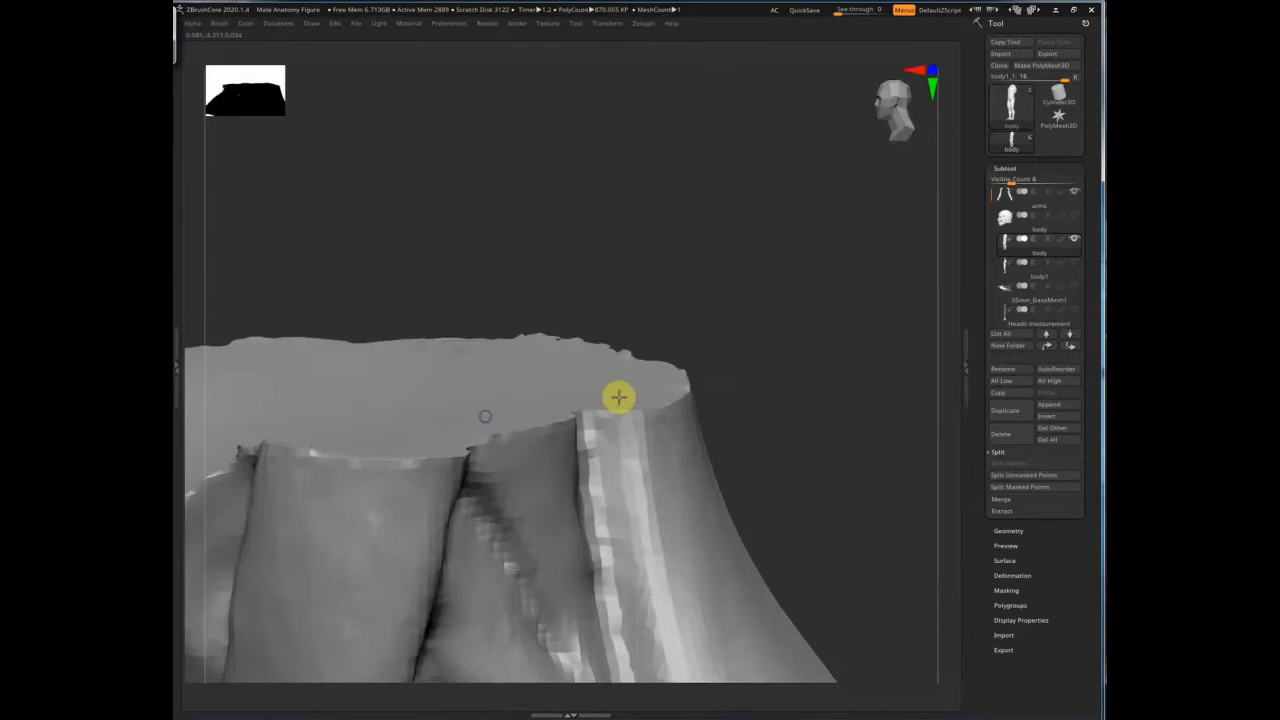
{"action": "left_click_drag", "start_coordinate": [619, 397], "coordinate": [643, 360]}
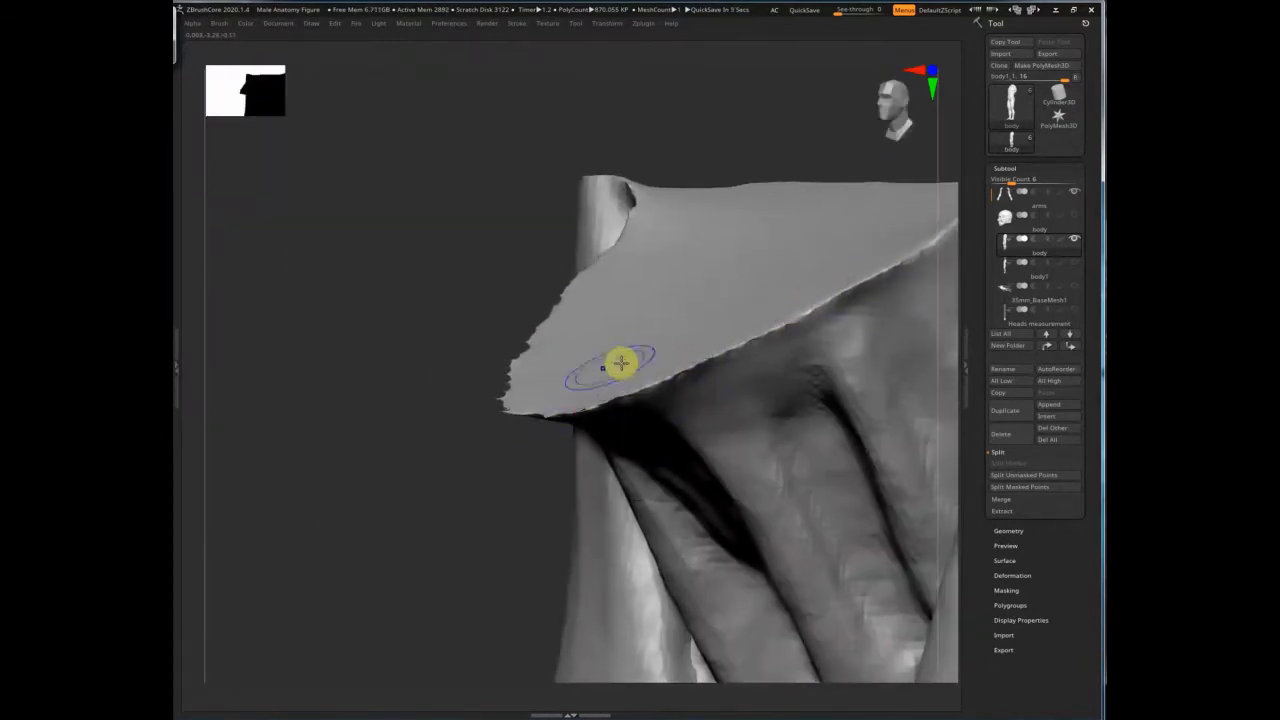
{"action": "right_click_drag", "start_coordinate": [620, 363], "coordinate": [591, 366]}
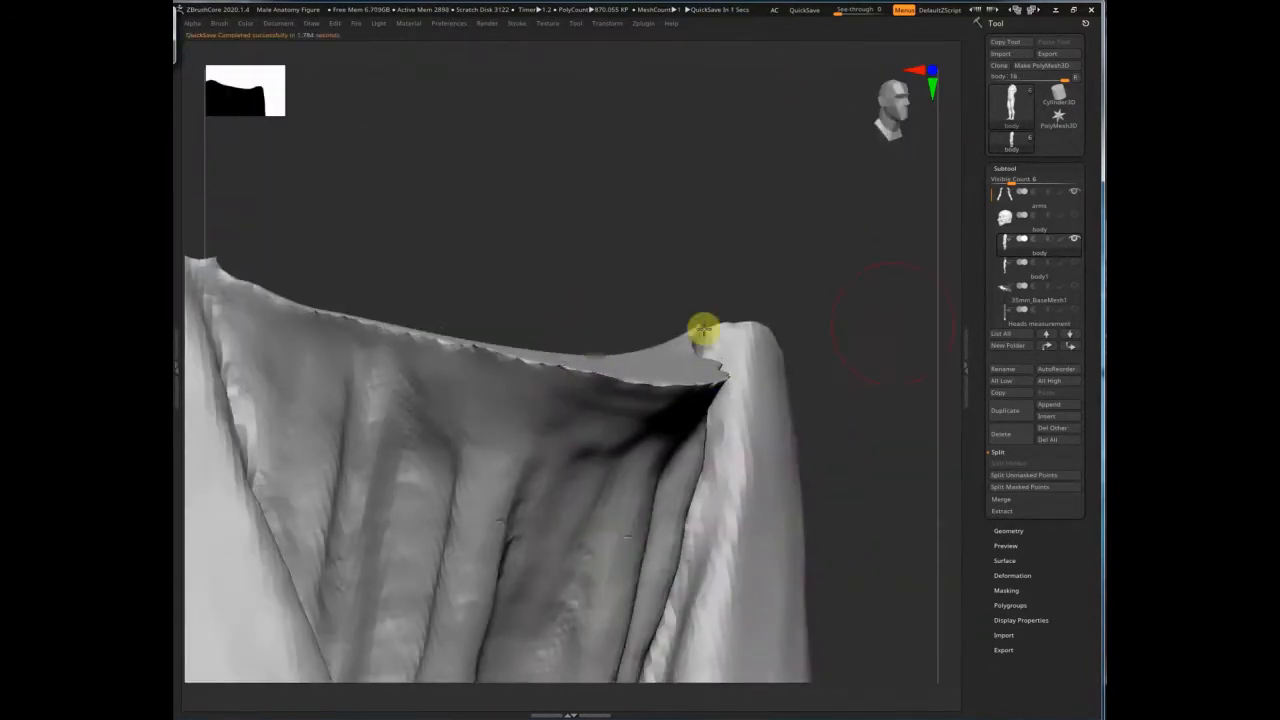
{"action": "right_click_drag", "start_coordinate": [700, 329], "coordinate": [391, 163]}
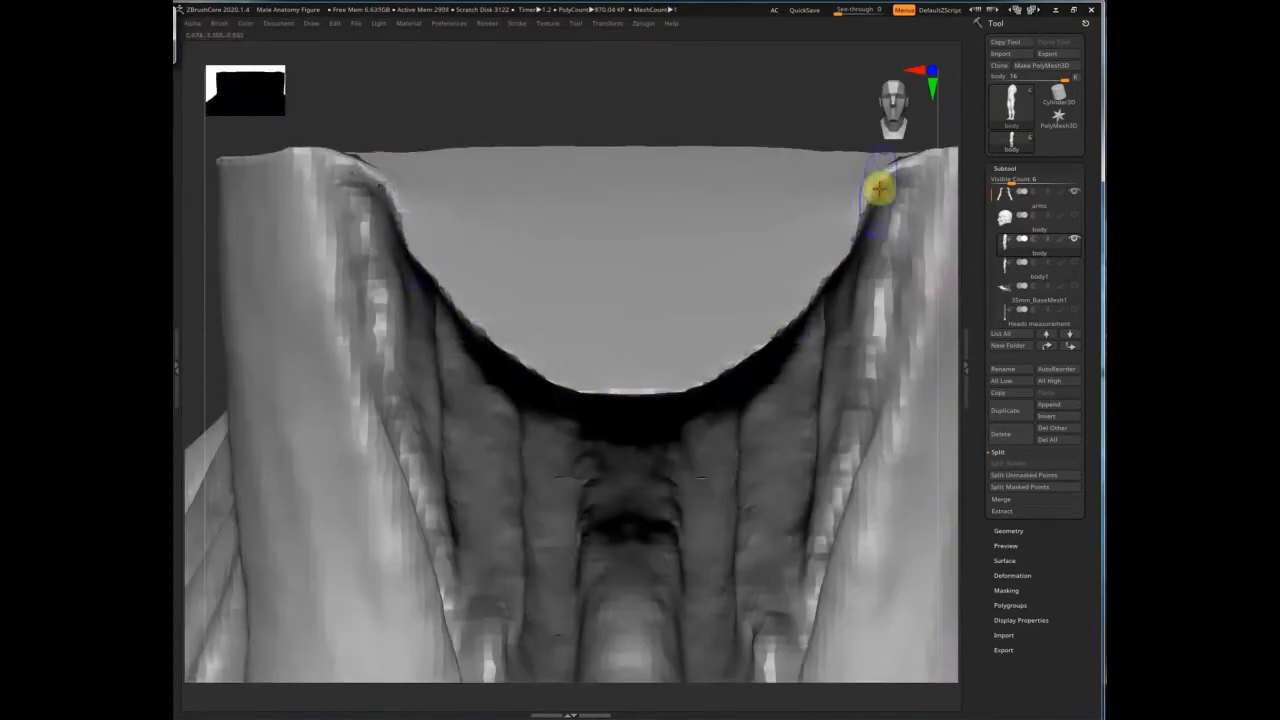
{"action": "right_click_drag", "start_coordinate": [714, 454], "coordinate": [797, 294]}
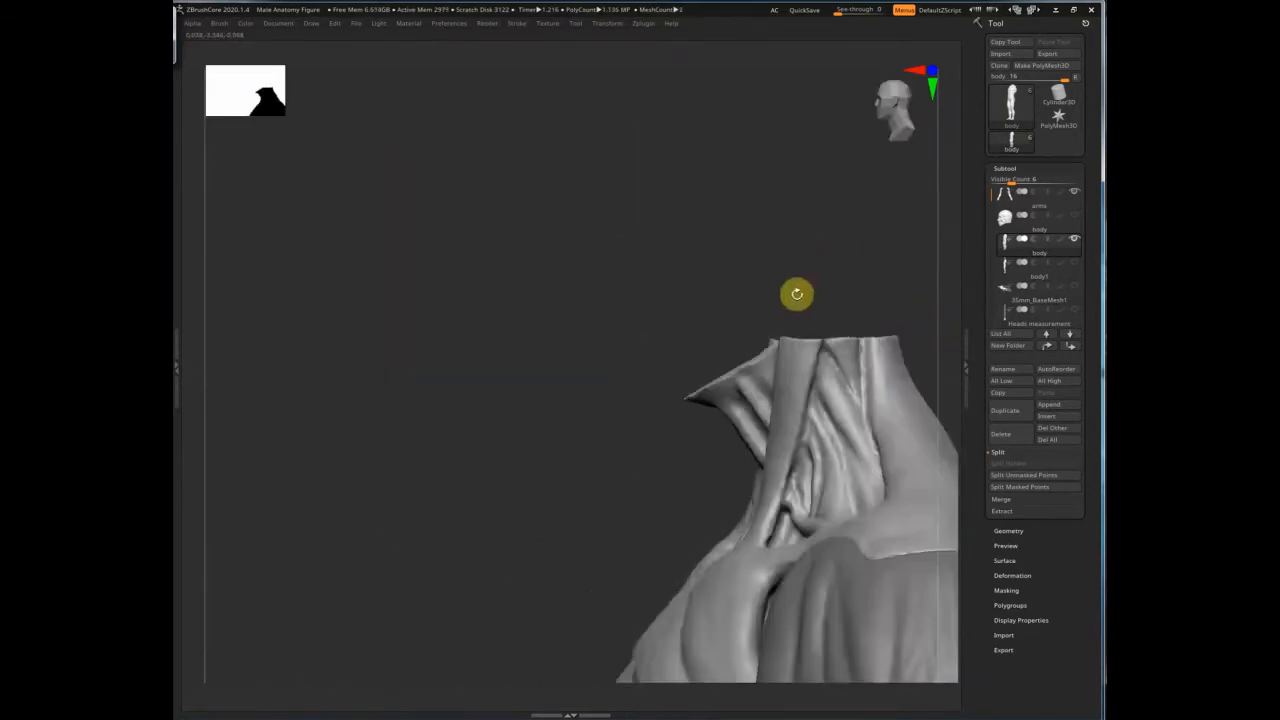
Step: Show and select the head subtool, and clean up its cut edge behind the jaw below the ear
{"action": "left_click", "coordinate": [1075, 216]}
{"action": "right_click_drag", "start_coordinate": [926, 267], "coordinate": [697, 280], "text": "alt"}
{"action": "left_click", "coordinate": [680, 290], "text": "alt"}
{"action": "right_click_drag", "start_coordinate": [774, 393], "coordinate": [486, 457]}
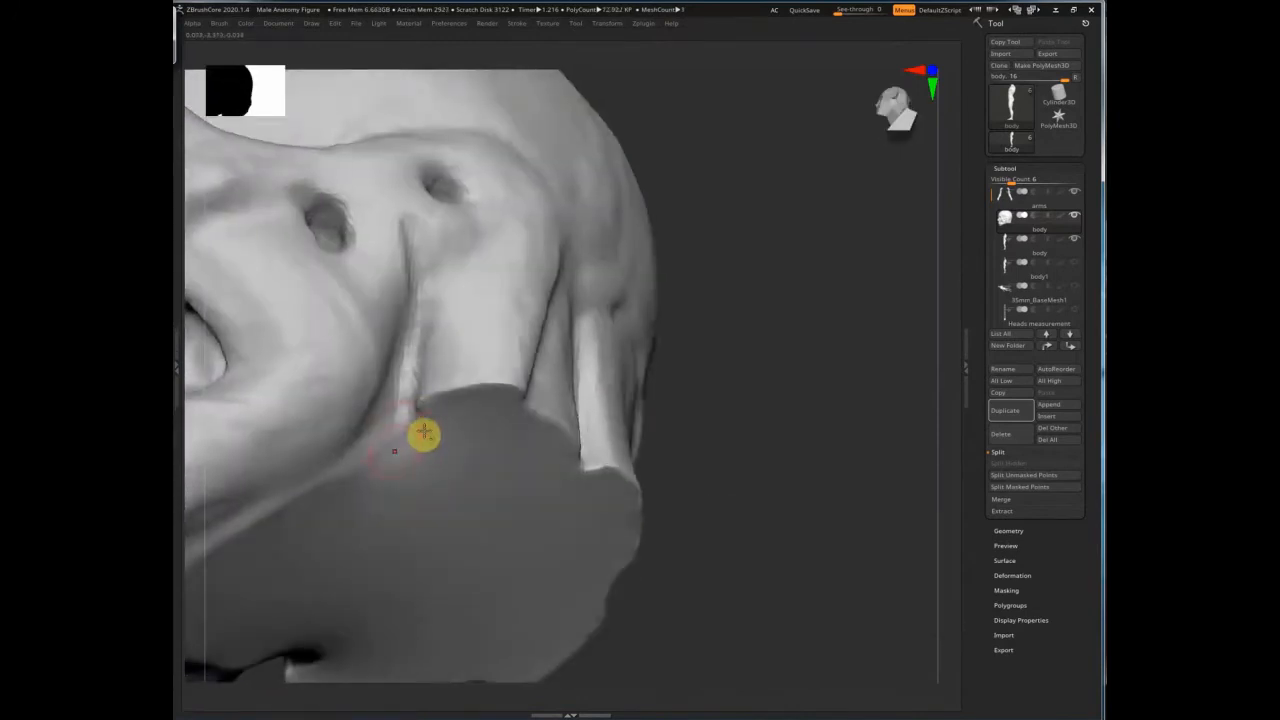
{"action": "left_click_drag", "start_coordinate": [424, 432], "coordinate": [353, 485]}
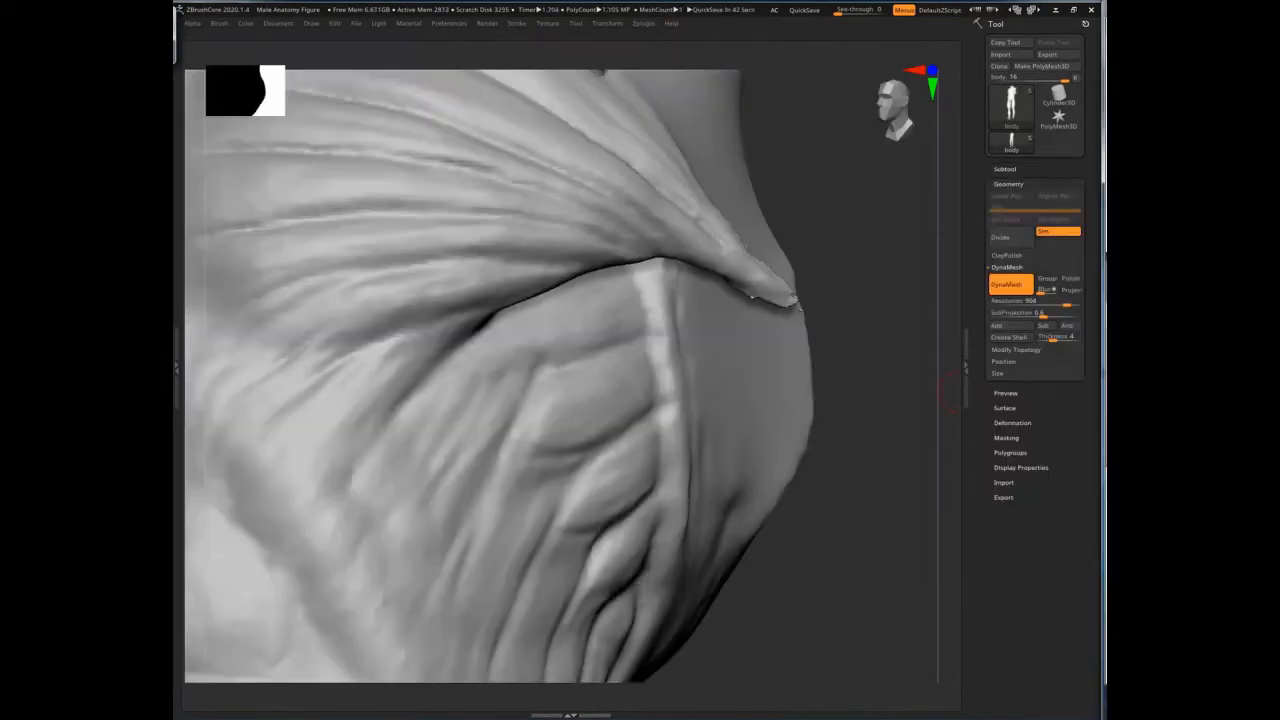
Step: Refine the pointed outer tip of the torso's chest muscle and the crease beneath it at the armpit
{"action": "left_click_drag", "start_coordinate": [900, 381], "coordinate": [617, 31]}
{"action": "mouse_move", "coordinate": [697, 205]}
{"action": "left_mouse_down", "text": "shift"}
{"action": "mouse_move", "coordinate": [706, 211]}
{"action": "mouse_move", "coordinate": [674, 189]}
{"action": "mouse_move", "coordinate": [766, 200]}
{"action": "mouse_move", "coordinate": [822, 291]}
{"action": "mouse_move", "coordinate": [680, 240]}
{"action": "mouse_move", "coordinate": [834, 297]}
{"action": "mouse_move", "coordinate": [757, 240]}
{"action": "left_mouse_up", "text": "shift"}
{"action": "mouse_move", "coordinate": [630, 262]}
{"action": "left_mouse_down"}
{"action": "mouse_move", "coordinate": [554, 345]}
{"action": "mouse_move", "coordinate": [731, 366]}
{"action": "left_mouse_up"}
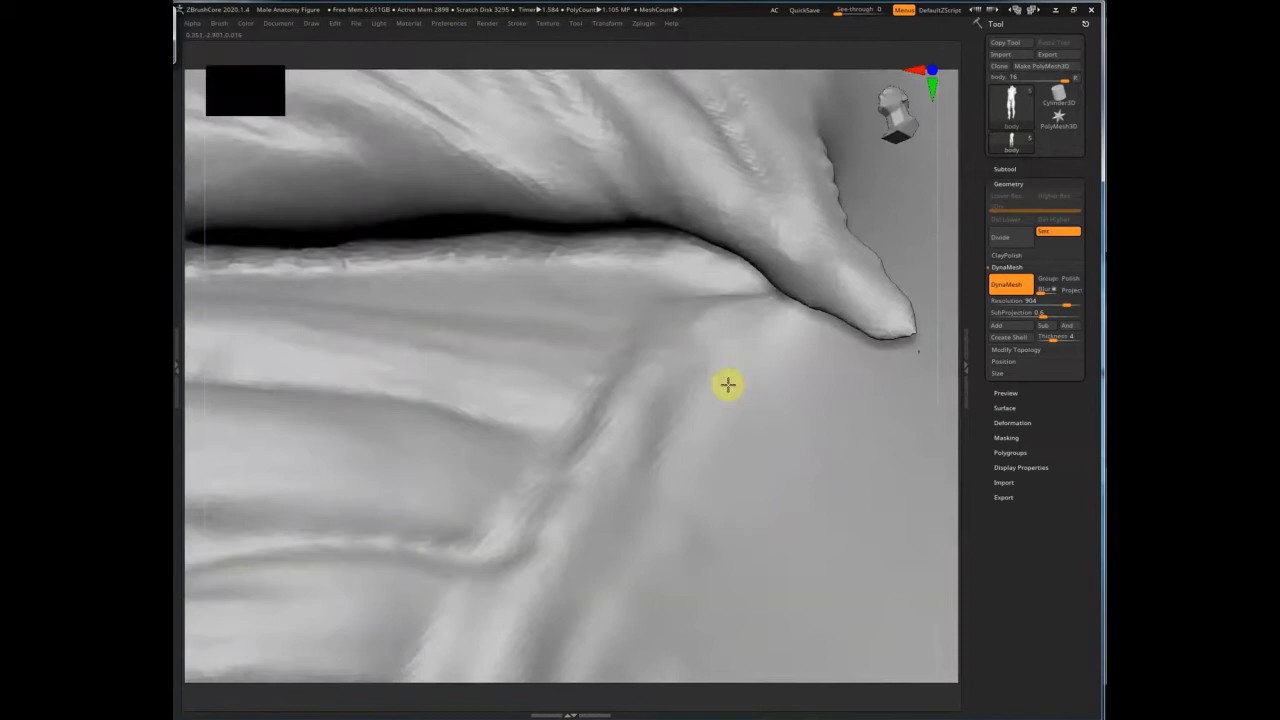
{"action": "left_click_drag", "start_coordinate": [728, 384], "coordinate": [746, 343]}
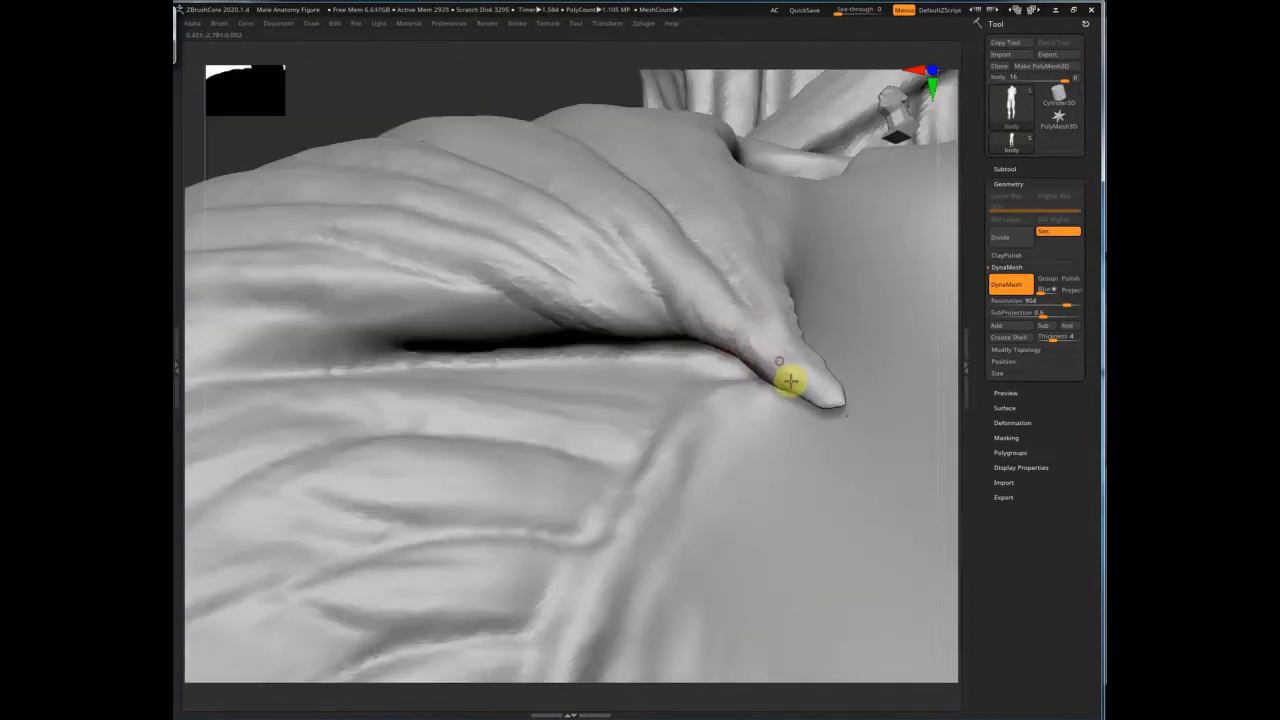
{"action": "right_click_drag", "start_coordinate": [492, 308], "coordinate": [566, 243]}
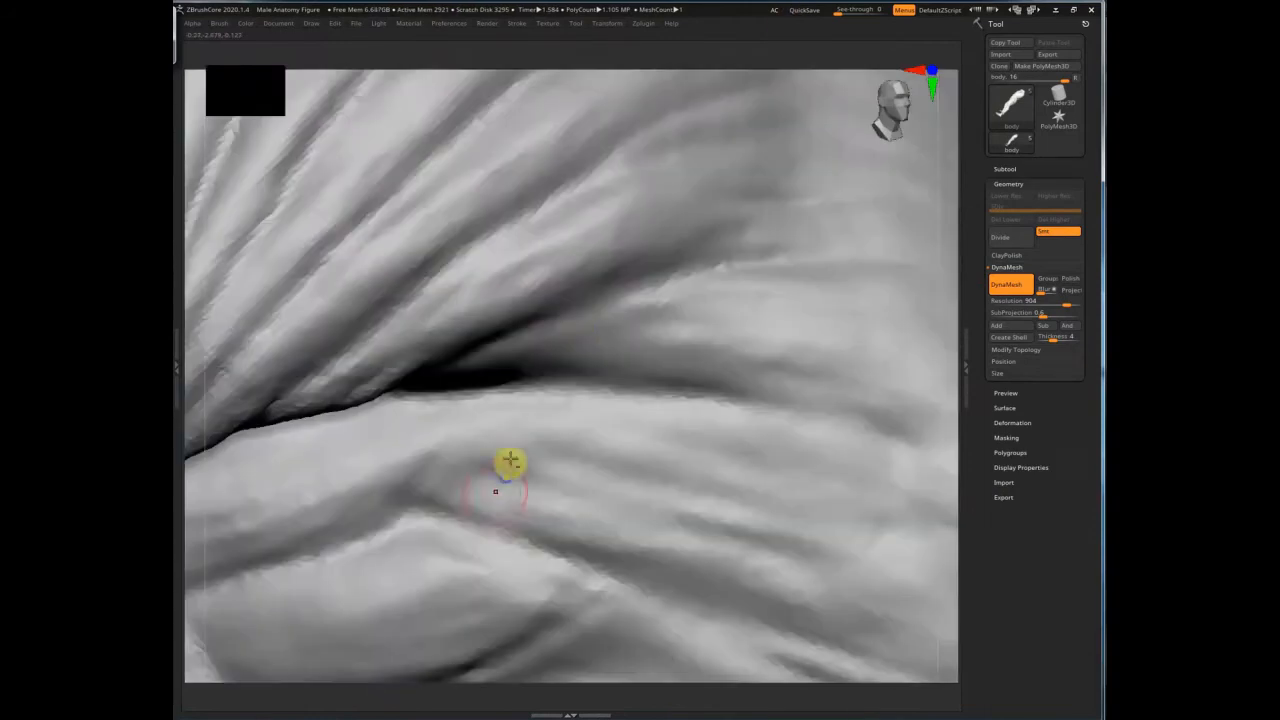
{"action": "mouse_move", "coordinate": [509, 463]}
{"action": "right_mouse_down"}
{"action": "mouse_move", "coordinate": [706, 377]}
{"action": "mouse_move", "coordinate": [600, 277]}
{"action": "right_mouse_up"}
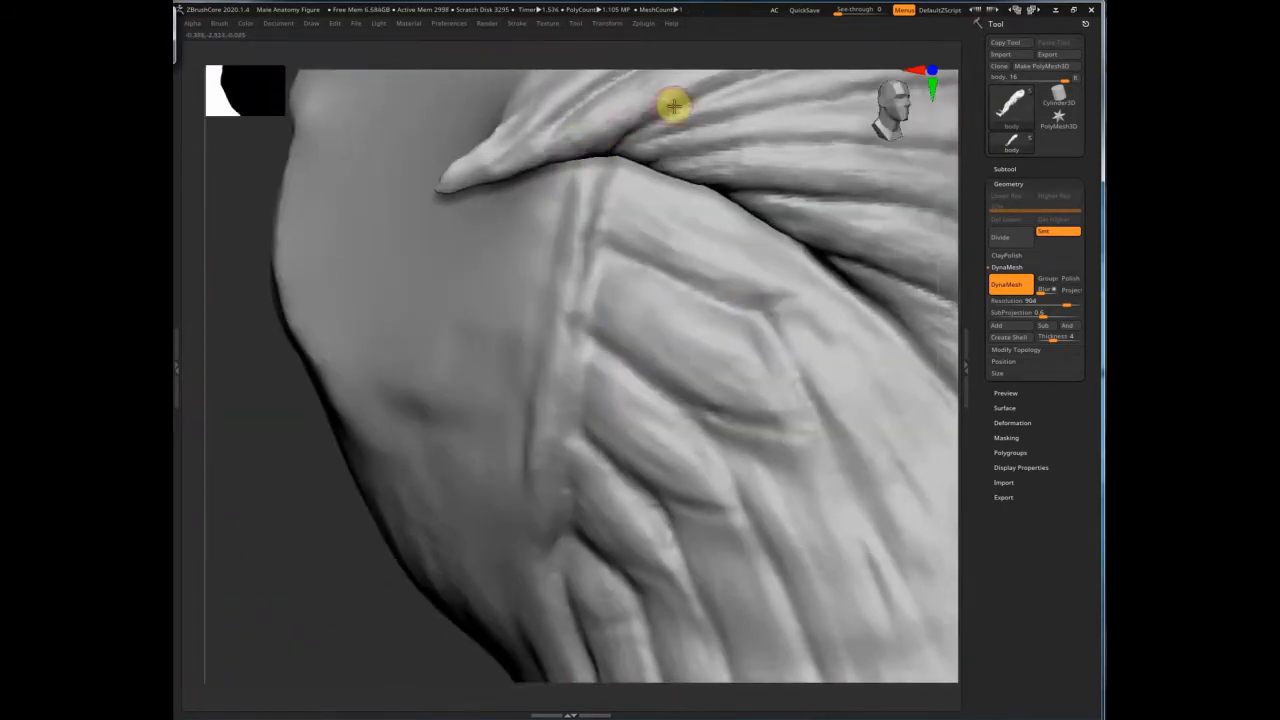
Step: Carve a deep groove along the front edge of the side back muscle below the armpit, separating it from the rib muscles
{"action": "mouse_move", "coordinate": [673, 106]}
{"action": "left_mouse_down"}
{"action": "mouse_move", "coordinate": [583, 143]}
{"action": "mouse_move", "coordinate": [569, 163]}
{"action": "mouse_move", "coordinate": [617, 143]}
{"action": "mouse_move", "coordinate": [587, 143]}
{"action": "left_mouse_up"}
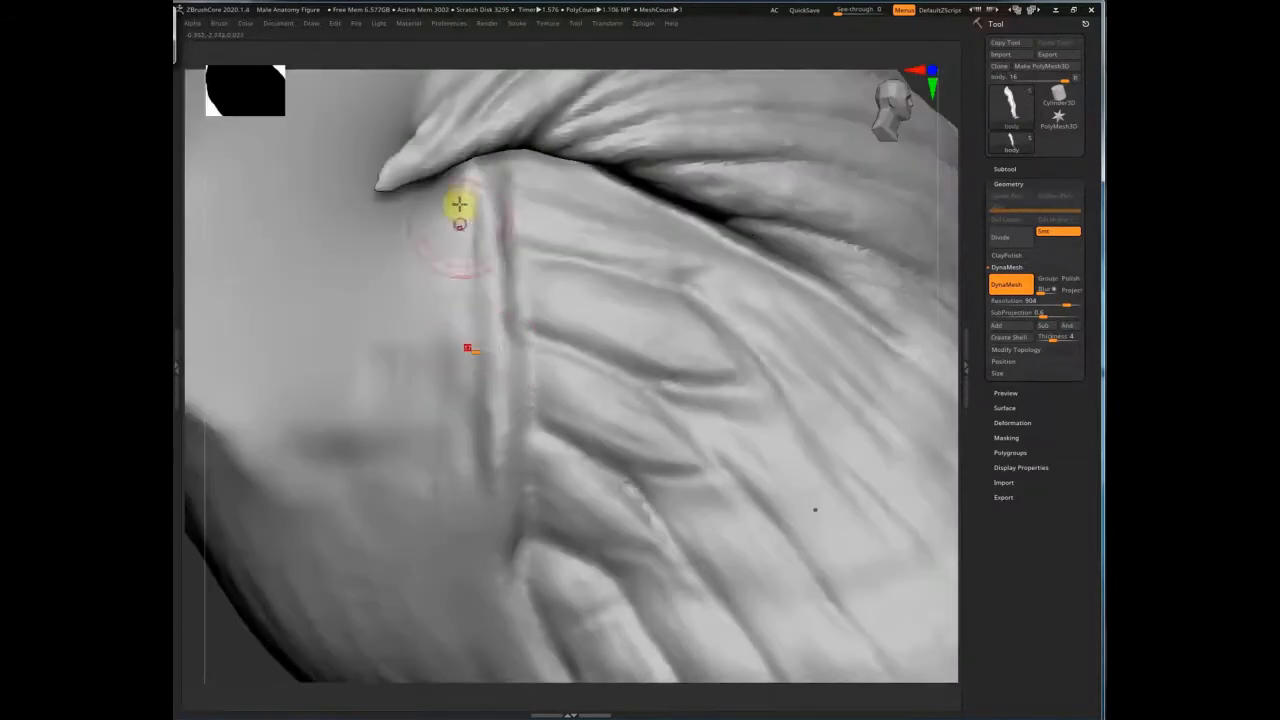
{"action": "mouse_move", "coordinate": [457, 206]}
{"action": "left_mouse_down"}
{"action": "mouse_move", "coordinate": [449, 451]}
{"action": "mouse_move", "coordinate": [395, 495]}
{"action": "mouse_move", "coordinate": [475, 650]}
{"action": "left_mouse_up"}
{"action": "mouse_move", "coordinate": [466, 327]}
{"action": "left_mouse_down"}
{"action": "mouse_move", "coordinate": [489, 416]}
{"action": "mouse_move", "coordinate": [482, 560]}
{"action": "left_mouse_up"}
{"action": "mouse_move", "coordinate": [406, 369]}
{"action": "left_mouse_down"}
{"action": "mouse_move", "coordinate": [403, 553]}
{"action": "mouse_move", "coordinate": [495, 662]}
{"action": "left_mouse_up"}
{"action": "right_click_drag", "start_coordinate": [500, 326], "coordinate": [507, 384]}
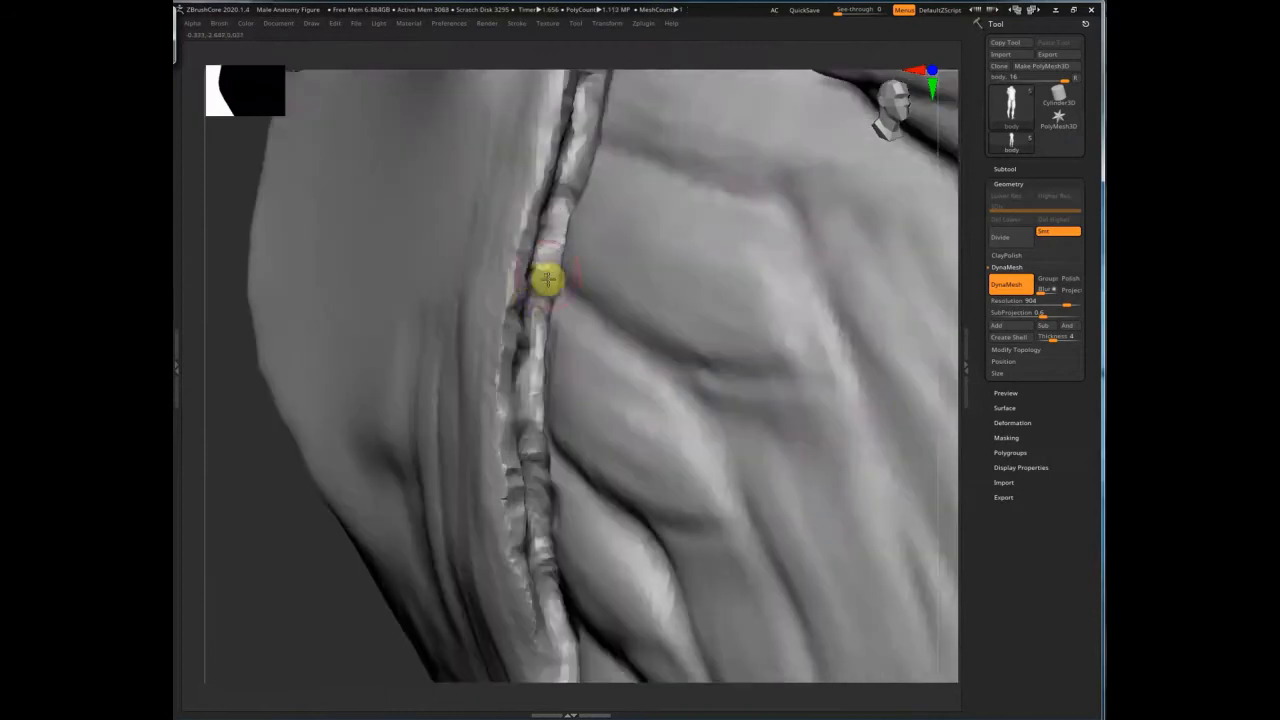
{"action": "left_click_drag", "start_coordinate": [546, 277], "coordinate": [531, 509]}
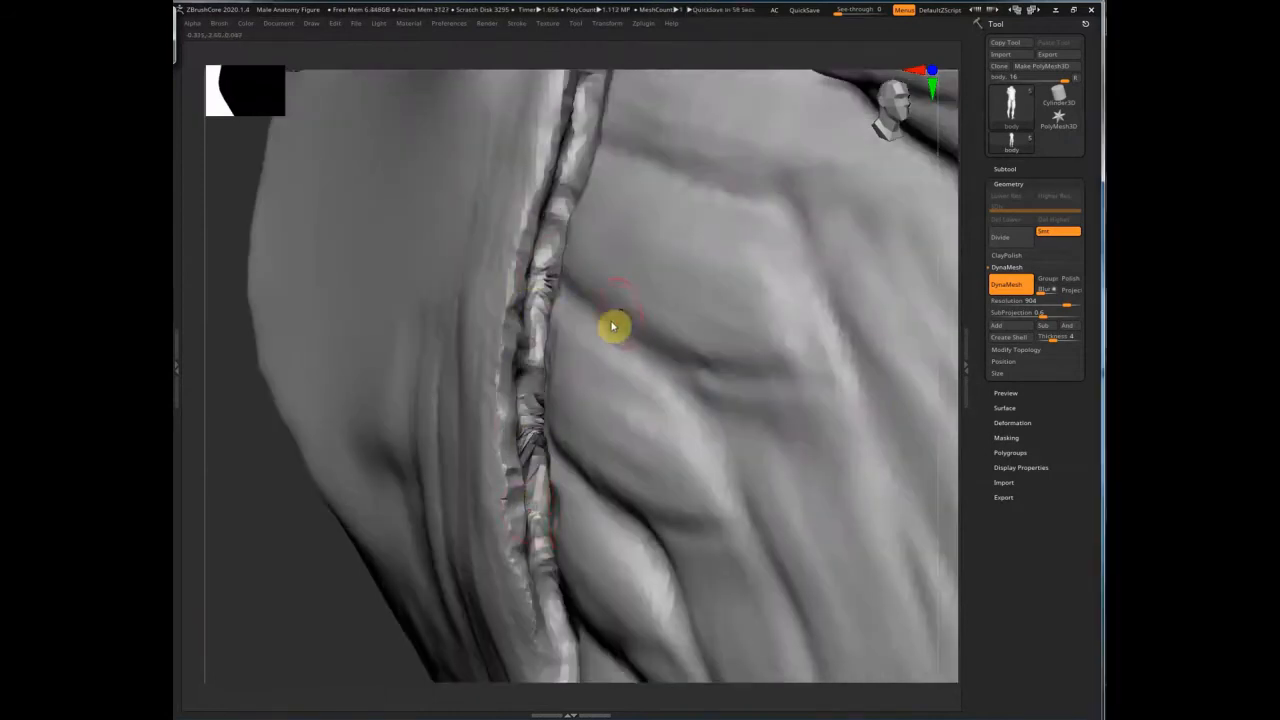
Step: Smooth the floor and walls of the groove between the side back muscle and the rib muscles
{"action": "mouse_move", "coordinate": [603, 423]}
{"action": "left_mouse_down", "text": "shift"}
{"action": "mouse_move", "coordinate": [626, 243]}
{"action": "mouse_move", "coordinate": [544, 513]}
{"action": "mouse_move", "coordinate": [537, 451]}
{"action": "mouse_move", "coordinate": [549, 600]}
{"action": "mouse_move", "coordinate": [547, 520]}
{"action": "left_mouse_up", "text": "shift"}
{"action": "left_click_drag", "start_coordinate": [547, 374], "coordinate": [525, 360], "text": "shift"}
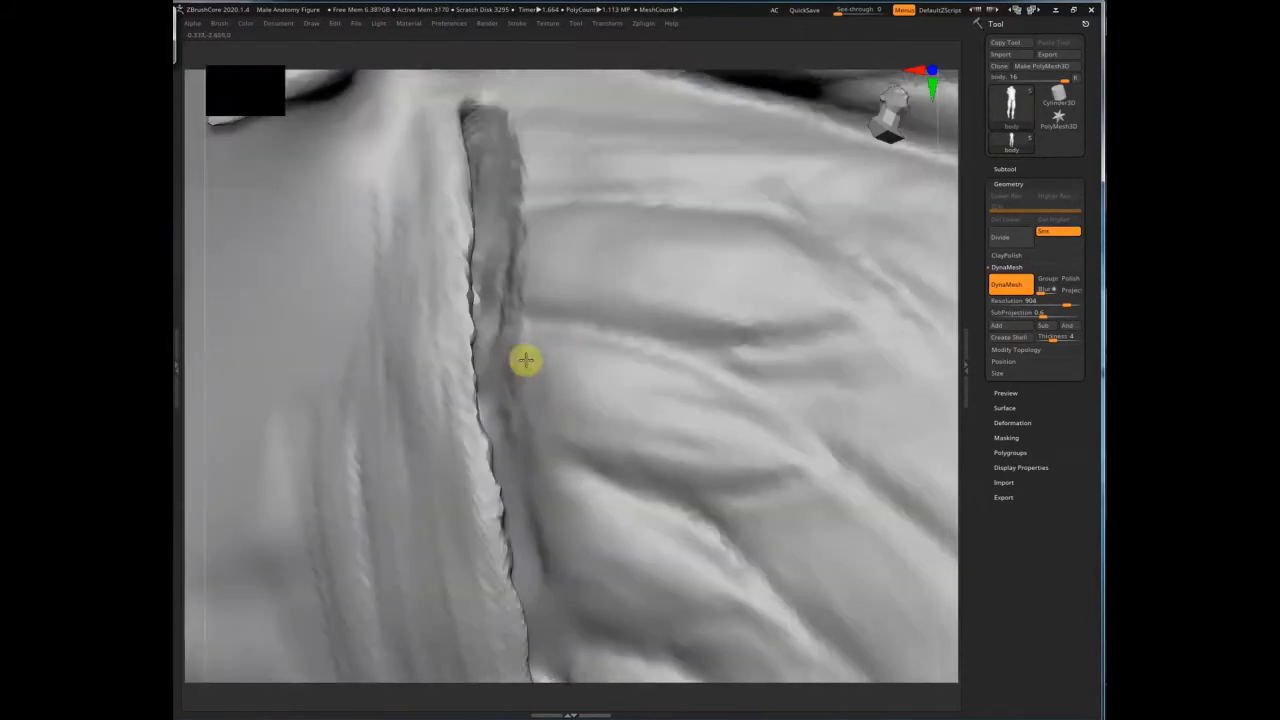
{"action": "left_click_drag", "start_coordinate": [490, 270], "coordinate": [527, 520], "text": "shift"}
{"action": "right_click_drag", "start_coordinate": [570, 487], "coordinate": [449, 403]}
{"action": "left_click_drag", "start_coordinate": [449, 403], "coordinate": [490, 371], "text": "shift"}
{"action": "right_click_drag", "start_coordinate": [490, 371], "coordinate": [490, 474]}
Step: Extend the groove up to the underside of the chest muscle and clean up its upper end
{"action": "left_click_drag", "start_coordinate": [482, 412], "coordinate": [466, 391]}
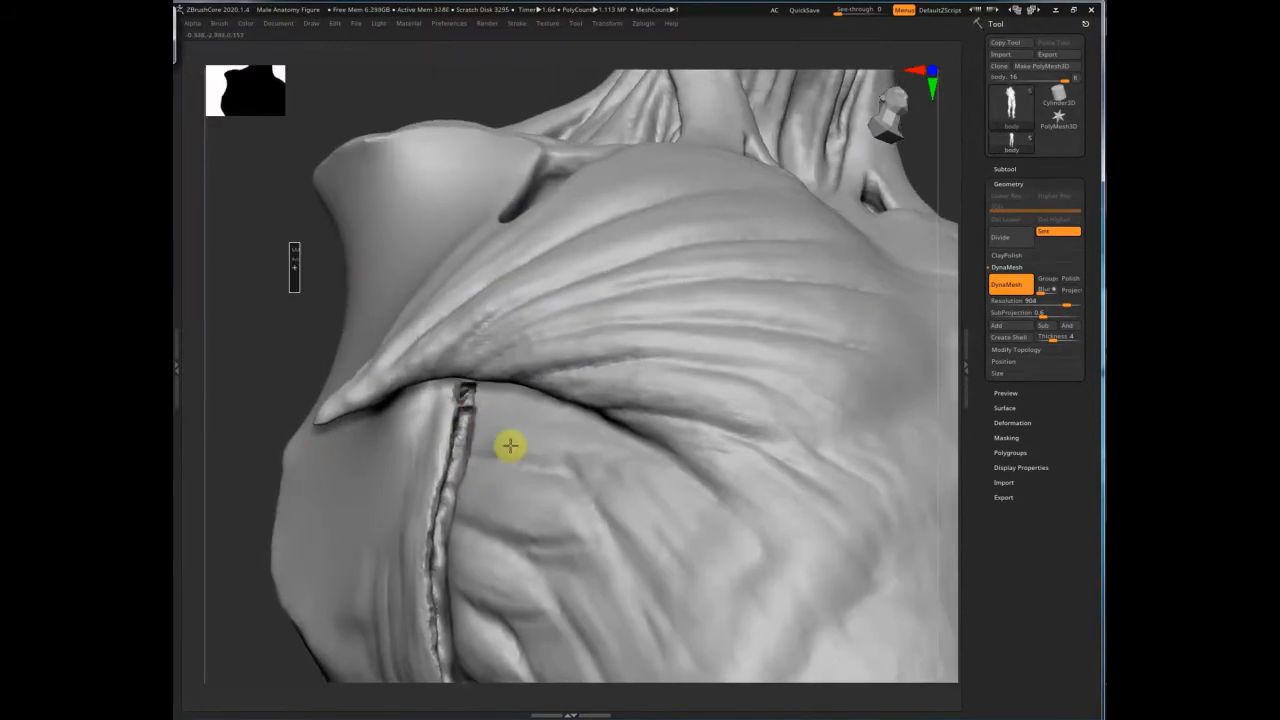
{"action": "right_click_drag", "start_coordinate": [483, 400], "coordinate": [491, 334], "text": "ctrl"}
{"action": "key", "text": "s"}
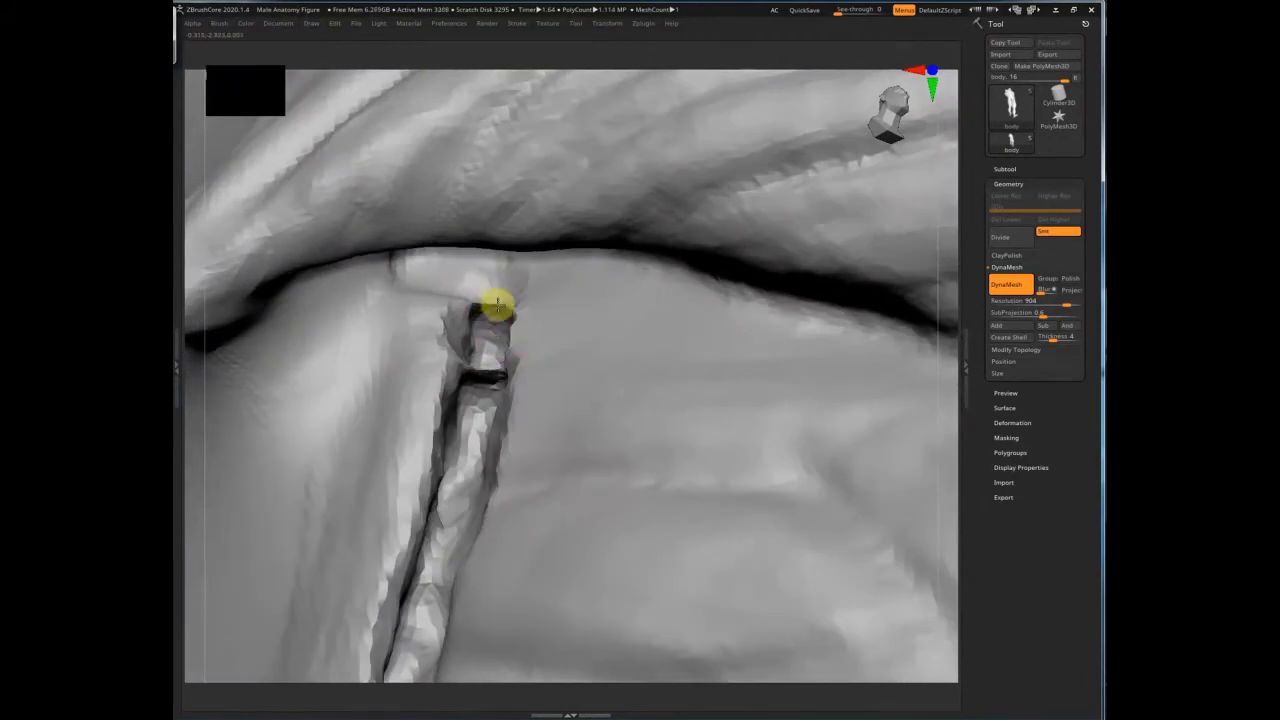
{"action": "left_click_drag", "start_coordinate": [484, 395], "coordinate": [489, 429]}
{"action": "right_click_drag", "start_coordinate": [489, 429], "coordinate": [503, 340]}
{"action": "mouse_move", "coordinate": [503, 340]}
{"action": "left_mouse_down"}
{"action": "mouse_move", "coordinate": [503, 318]}
{"action": "mouse_move", "coordinate": [485, 380]}
{"action": "left_mouse_up"}
{"action": "right_click_drag", "start_coordinate": [509, 451], "coordinate": [511, 317], "text": "ctrl"}
{"action": "right_click_drag", "start_coordinate": [517, 366], "coordinate": [497, 396], "text": "ctrl"}
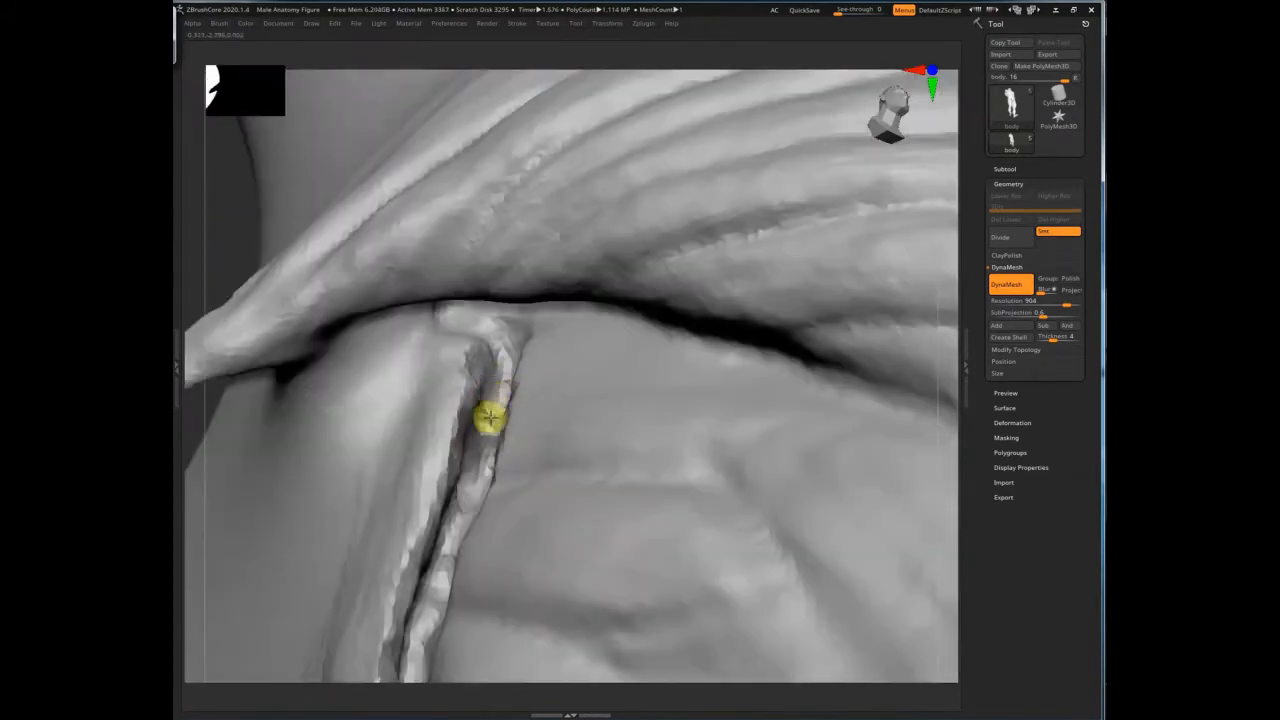
{"action": "left_click", "coordinate": [502, 404]}
Step: Smooth the ragged front rim of the side back muscle into a rounded edge from the armpit down
{"action": "right_click_drag", "start_coordinate": [492, 460], "coordinate": [496, 349]}
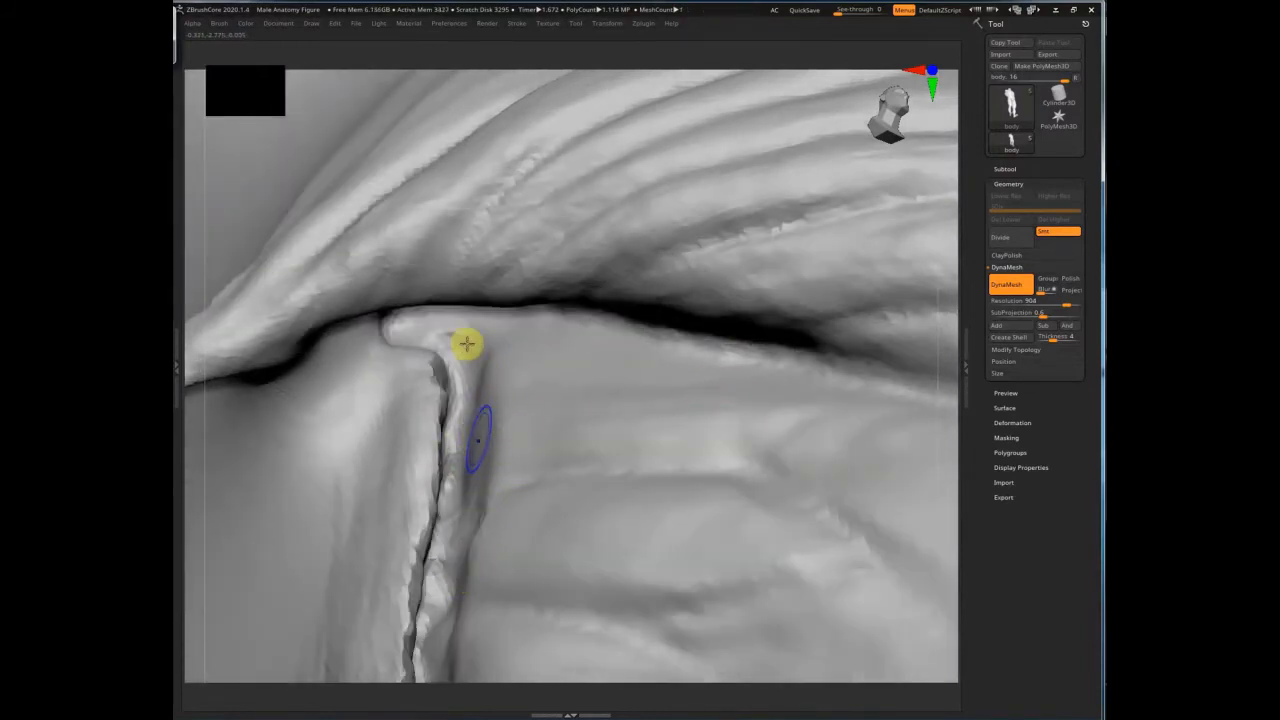
{"action": "right_click_drag", "start_coordinate": [475, 400], "coordinate": [551, 535]}
{"action": "left_click_drag", "start_coordinate": [551, 535], "coordinate": [565, 460], "text": "shift"}
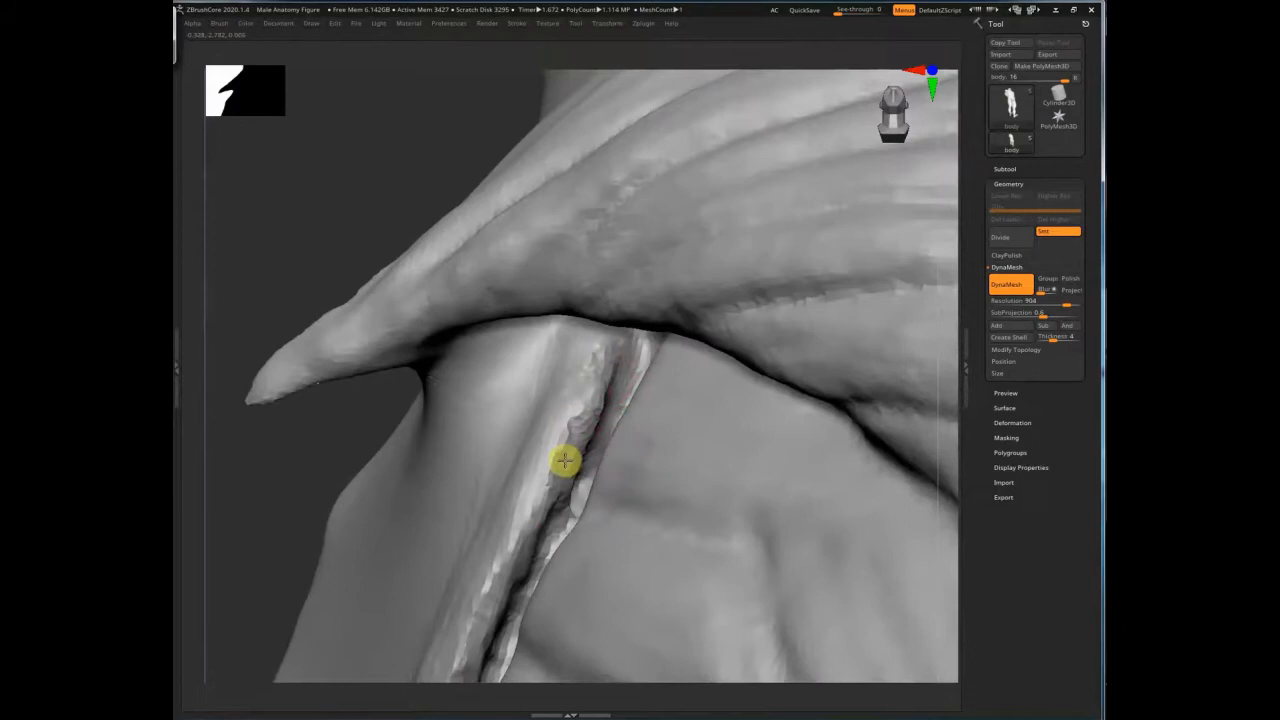
{"action": "right_click_drag", "start_coordinate": [565, 460], "coordinate": [561, 330]}
{"action": "left_click_drag", "start_coordinate": [452, 181], "coordinate": [481, 369], "text": "shift"}
{"action": "left_click_drag", "start_coordinate": [446, 260], "coordinate": [471, 499], "text": "shift"}
{"action": "left_click_drag", "start_coordinate": [403, 420], "coordinate": [463, 595], "text": "shift"}
{"action": "left_click_drag", "start_coordinate": [500, 280], "coordinate": [528, 435]}
{"action": "right_click_drag", "start_coordinate": [569, 385], "coordinate": [543, 351]}
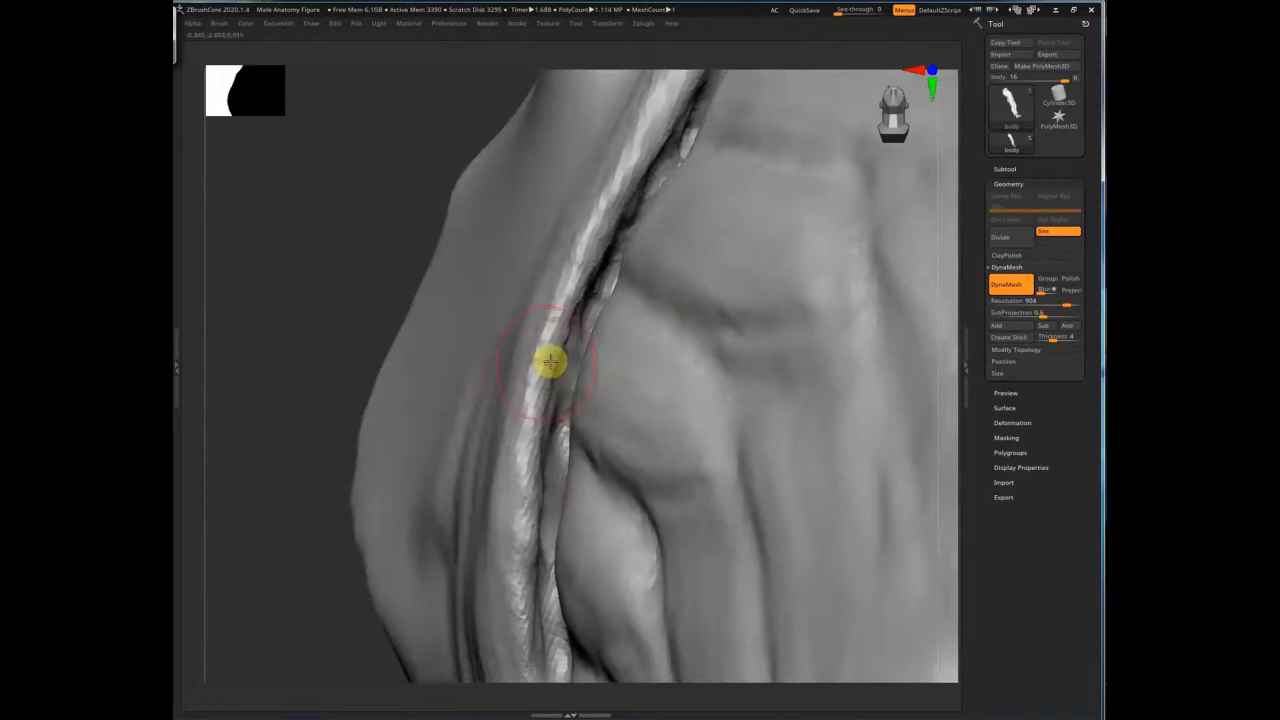
Step: Remesh the body with DynaMesh and tighten the seam where the rib muscles tuck behind the back muscle's rim
{"action": "right_click_drag", "start_coordinate": [550, 362], "coordinate": [574, 483], "text": "alt"}
{"action": "left_click_drag", "start_coordinate": [350, 400], "coordinate": [363, 360], "text": "ctrl"}
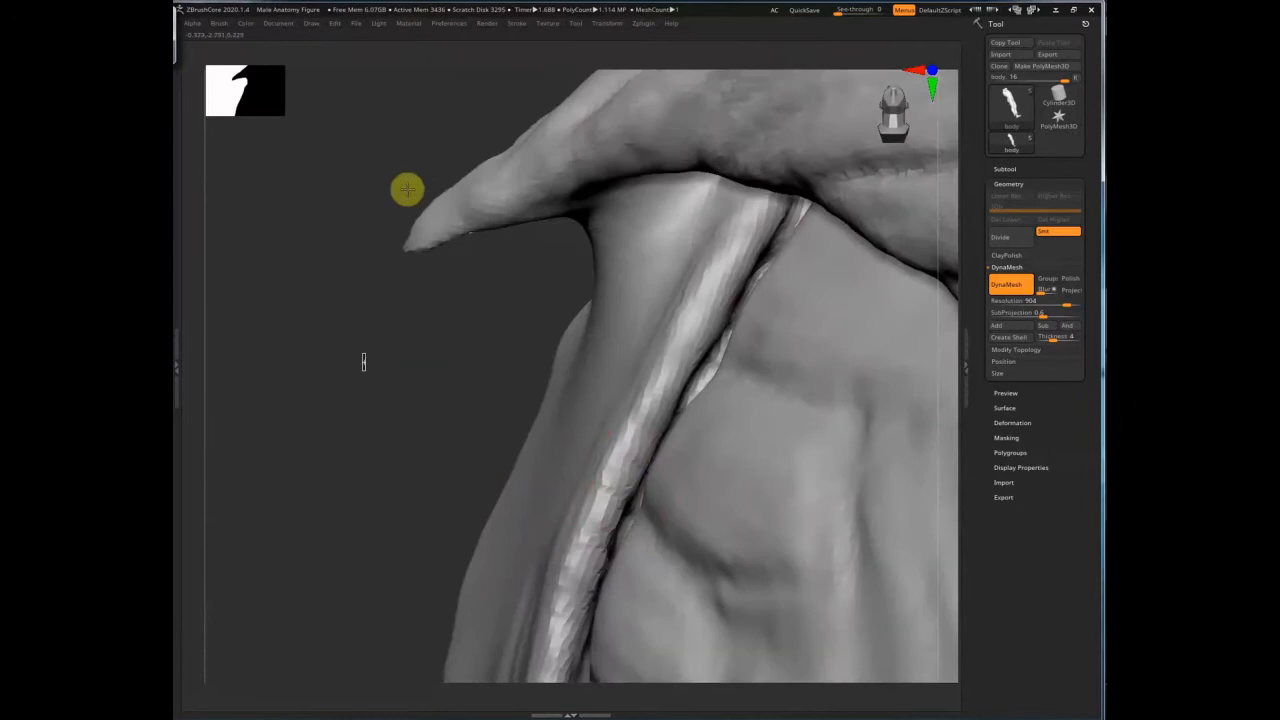
{"action": "right_click_drag", "start_coordinate": [619, 412], "coordinate": [809, 234]}
{"action": "mouse_move", "coordinate": [718, 465]}
{"action": "left_mouse_down"}
{"action": "mouse_move", "coordinate": [751, 403]}
{"action": "mouse_move", "coordinate": [829, 349]}
{"action": "mouse_move", "coordinate": [763, 357]}
{"action": "mouse_move", "coordinate": [791, 274]}
{"action": "mouse_move", "coordinate": [766, 309]}
{"action": "mouse_move", "coordinate": [771, 394]}
{"action": "mouse_move", "coordinate": [737, 339]}
{"action": "left_mouse_up"}
{"action": "right_click_drag", "start_coordinate": [737, 339], "coordinate": [663, 391]}
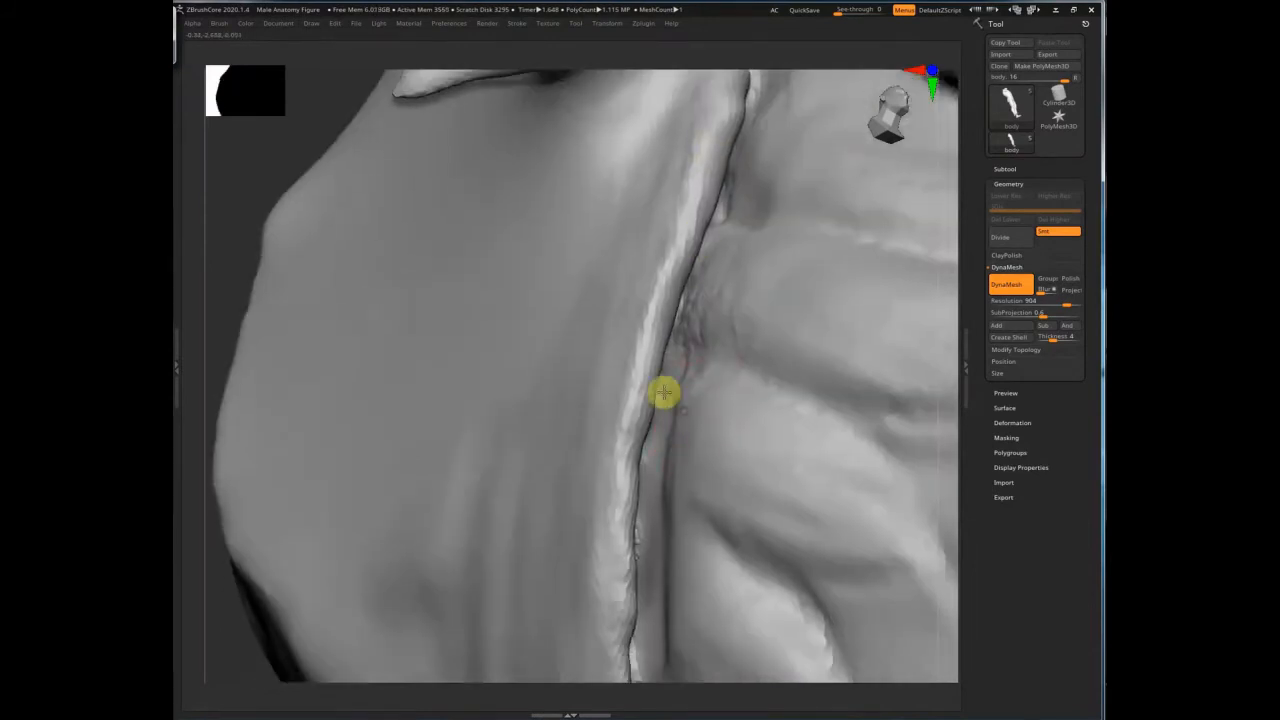
{"action": "right_click_drag", "start_coordinate": [709, 457], "coordinate": [654, 451]}
{"action": "mouse_move", "coordinate": [663, 456]}
{"action": "left_mouse_down"}
{"action": "mouse_move", "coordinate": [669, 437]}
{"action": "mouse_move", "coordinate": [660, 563]}
{"action": "mouse_move", "coordinate": [646, 411]}
{"action": "left_mouse_up"}
{"action": "mouse_move", "coordinate": [646, 411]}
{"action": "right_mouse_down"}
{"action": "mouse_move", "coordinate": [641, 285]}
{"action": "mouse_move", "coordinate": [603, 451]}
{"action": "mouse_move", "coordinate": [580, 366]}
{"action": "mouse_move", "coordinate": [607, 403]}
{"action": "right_mouse_up"}
{"action": "mouse_move", "coordinate": [607, 403]}
{"action": "left_mouse_down"}
{"action": "mouse_move", "coordinate": [620, 371]}
{"action": "mouse_move", "coordinate": [606, 346]}
{"action": "mouse_move", "coordinate": [589, 346]}
{"action": "left_mouse_up"}
{"action": "mouse_move", "coordinate": [589, 346]}
{"action": "right_mouse_down"}
{"action": "mouse_move", "coordinate": [677, 503]}
{"action": "mouse_move", "coordinate": [569, 143]}
{"action": "right_mouse_up"}
Step: Shape the ends of the lower rib muscles against the back muscle's rim and update the DynaMesh
{"action": "left_click_drag", "start_coordinate": [546, 231], "coordinate": [680, 263]}
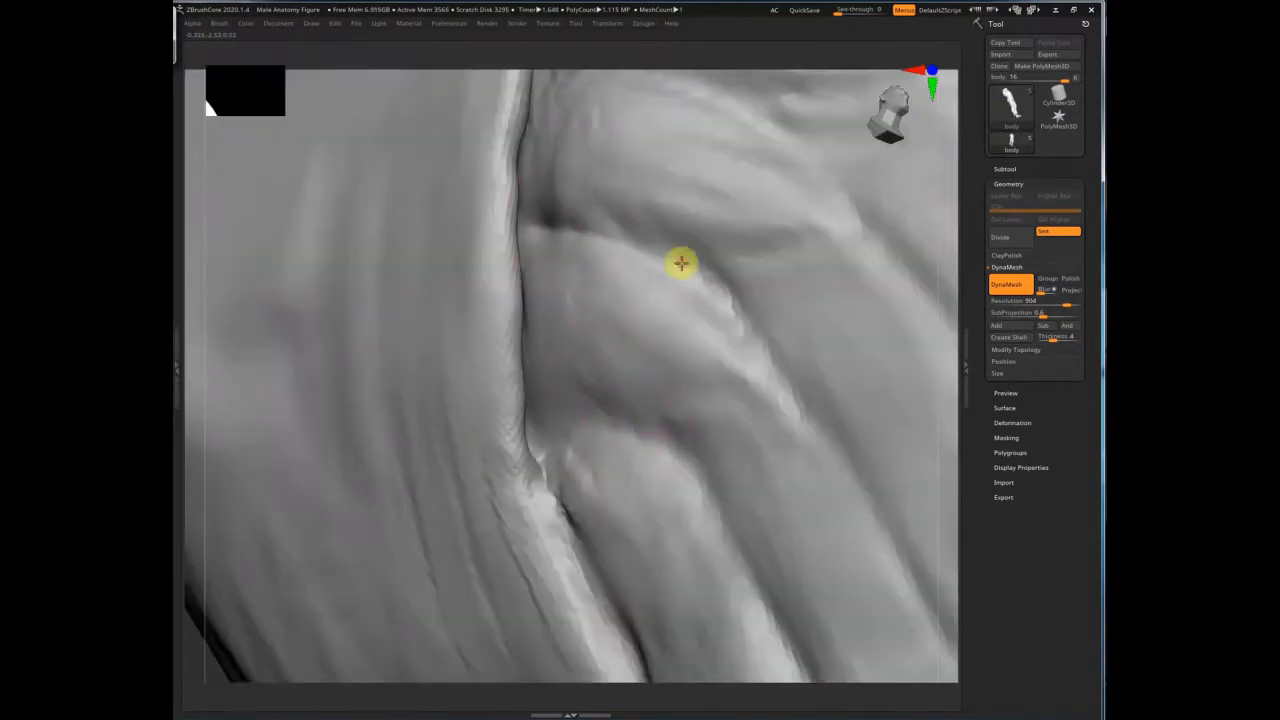
{"action": "mouse_move", "coordinate": [634, 434]}
{"action": "left_mouse_down"}
{"action": "mouse_move", "coordinate": [574, 429]}
{"action": "mouse_move", "coordinate": [582, 540]}
{"action": "mouse_move", "coordinate": [607, 593]}
{"action": "left_mouse_up"}
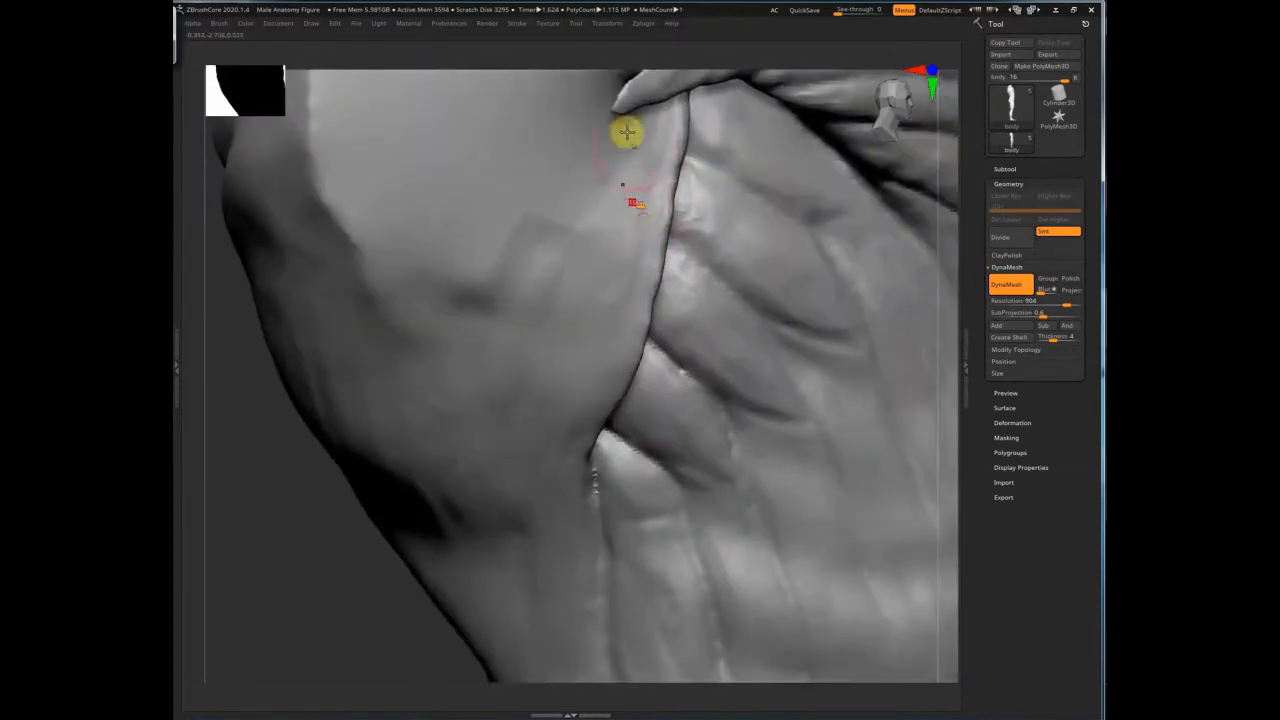
{"action": "mouse_move", "coordinate": [655, 205]}
{"action": "left_mouse_down"}
{"action": "mouse_move", "coordinate": [823, 183]}
{"action": "mouse_move", "coordinate": [637, 249]}
{"action": "mouse_move", "coordinate": [637, 200]}
{"action": "mouse_move", "coordinate": [619, 252]}
{"action": "left_mouse_up"}
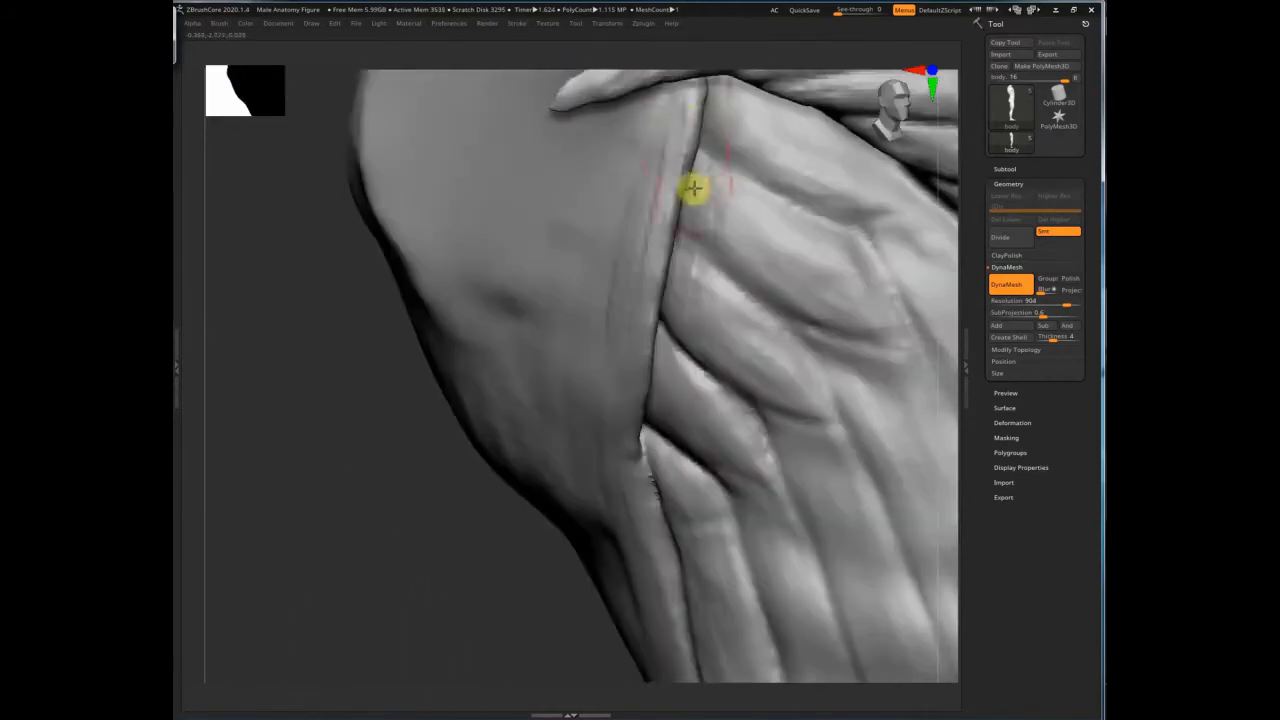
{"action": "mouse_move", "coordinate": [691, 189]}
{"action": "left_mouse_down"}
{"action": "mouse_move", "coordinate": [660, 257]}
{"action": "mouse_move", "coordinate": [651, 217]}
{"action": "mouse_move", "coordinate": [623, 453]}
{"action": "mouse_move", "coordinate": [637, 436]}
{"action": "left_mouse_up"}
{"action": "left_click_drag", "start_coordinate": [353, 497], "coordinate": [379, 580], "text": "ctrl"}
{"action": "left_click_drag", "start_coordinate": [495, 555], "coordinate": [460, 564], "text": "alt"}
Step: Smooth the remaining gaps and rough spots between the back muscle's rim and the upper rib muscles
{"action": "left_click", "coordinate": [354, 438], "text": "ctrl+shift"}
{"action": "left_click_drag", "start_coordinate": [354, 438], "coordinate": [378, 434]}
{"action": "left_click_drag", "start_coordinate": [450, 280], "coordinate": [520, 303], "text": "alt"}
{"action": "left_click", "coordinate": [569, 289], "text": "ctrl+shift"}
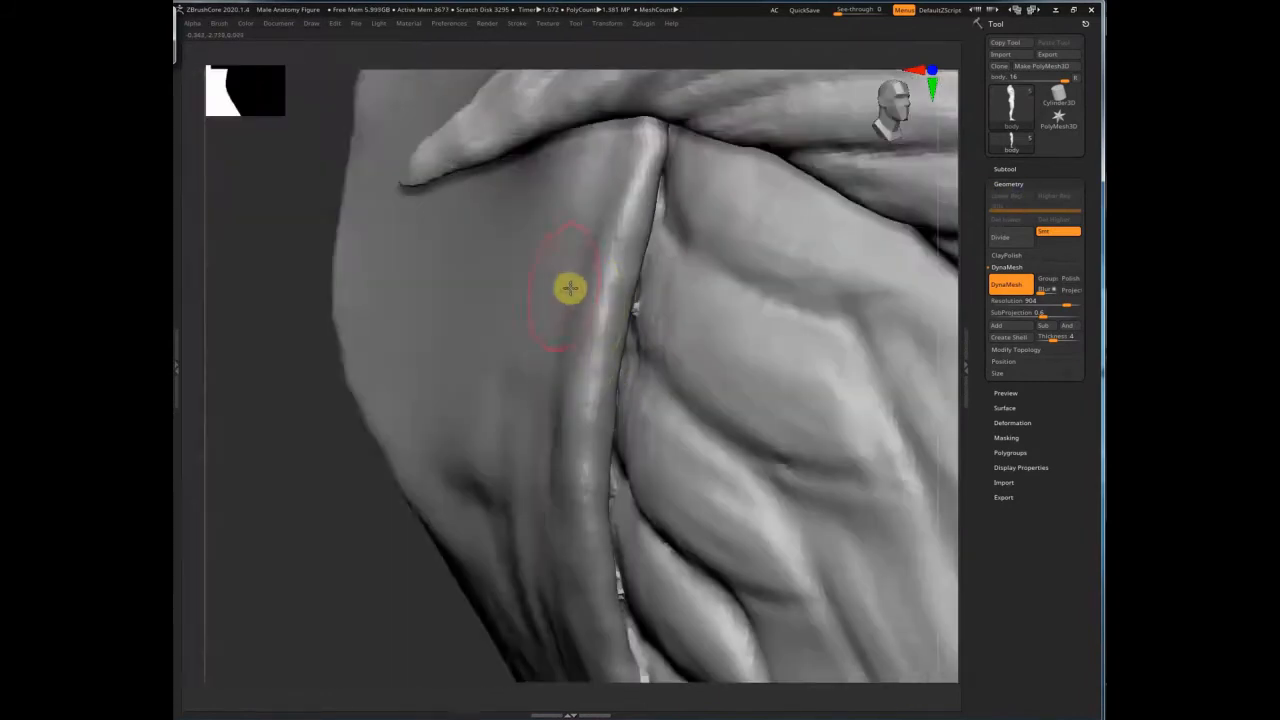
{"action": "left_click_drag", "start_coordinate": [330, 480], "coordinate": [420, 470]}
{"action": "mouse_move", "coordinate": [614, 380]}
{"action": "left_mouse_down"}
{"action": "mouse_move", "coordinate": [620, 402]}
{"action": "mouse_move", "coordinate": [619, 281]}
{"action": "left_mouse_up"}
{"action": "right_click_drag", "start_coordinate": [619, 281], "coordinate": [591, 380]}
{"action": "mouse_move", "coordinate": [591, 380]}
{"action": "left_mouse_down"}
{"action": "mouse_move", "coordinate": [623, 220]}
{"action": "mouse_move", "coordinate": [611, 260]}
{"action": "mouse_move", "coordinate": [618, 400]}
{"action": "left_mouse_up"}
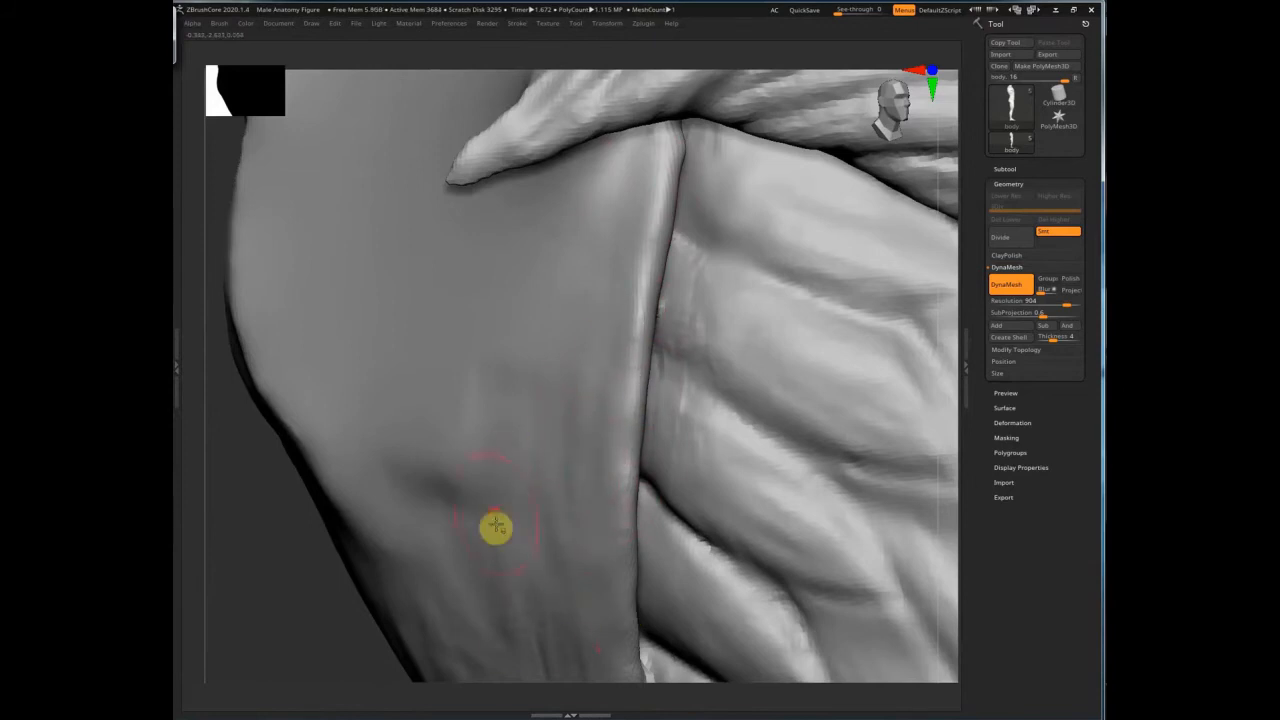
Step: Select and isolate the arms subtool, and refine the crease beneath the front edge of the shoulder muscle
{"action": "right_click_drag", "start_coordinate": [569, 405], "coordinate": [572, 455]}
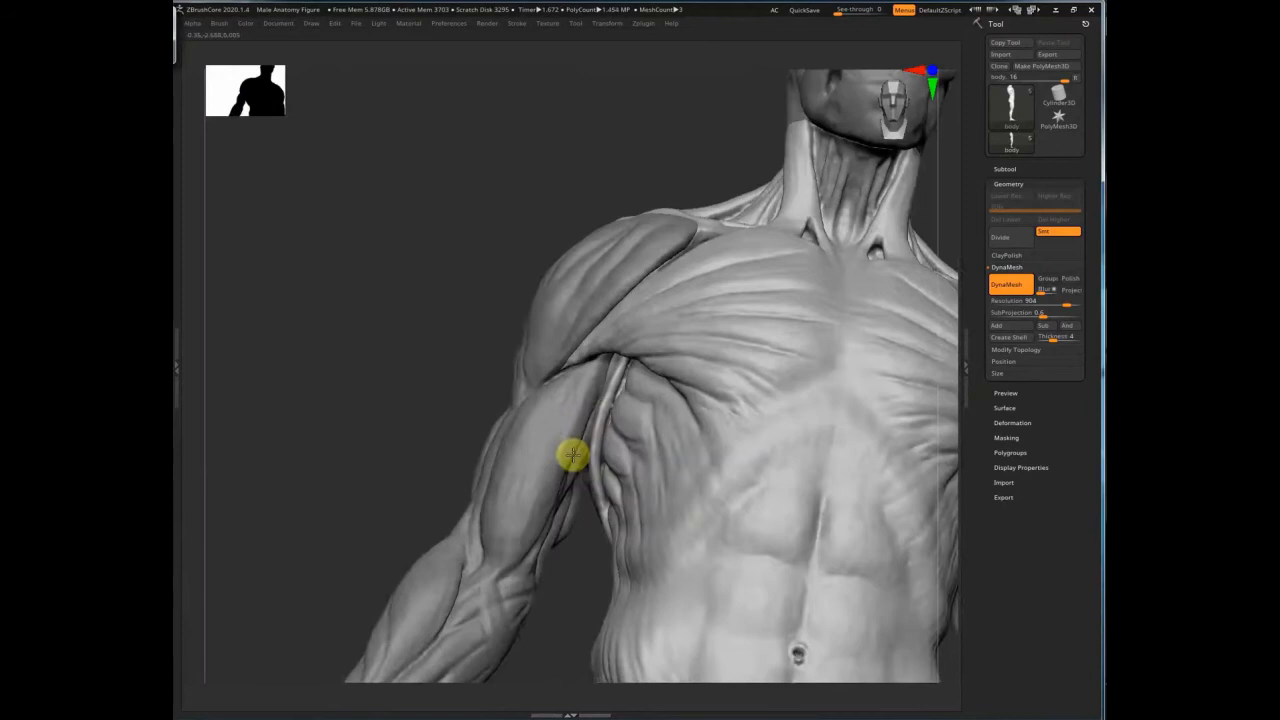
{"action": "left_click", "coordinate": [573, 455], "text": "alt"}
{"action": "right_click_drag", "start_coordinate": [573, 455], "coordinate": [631, 377], "text": "ctrl"}
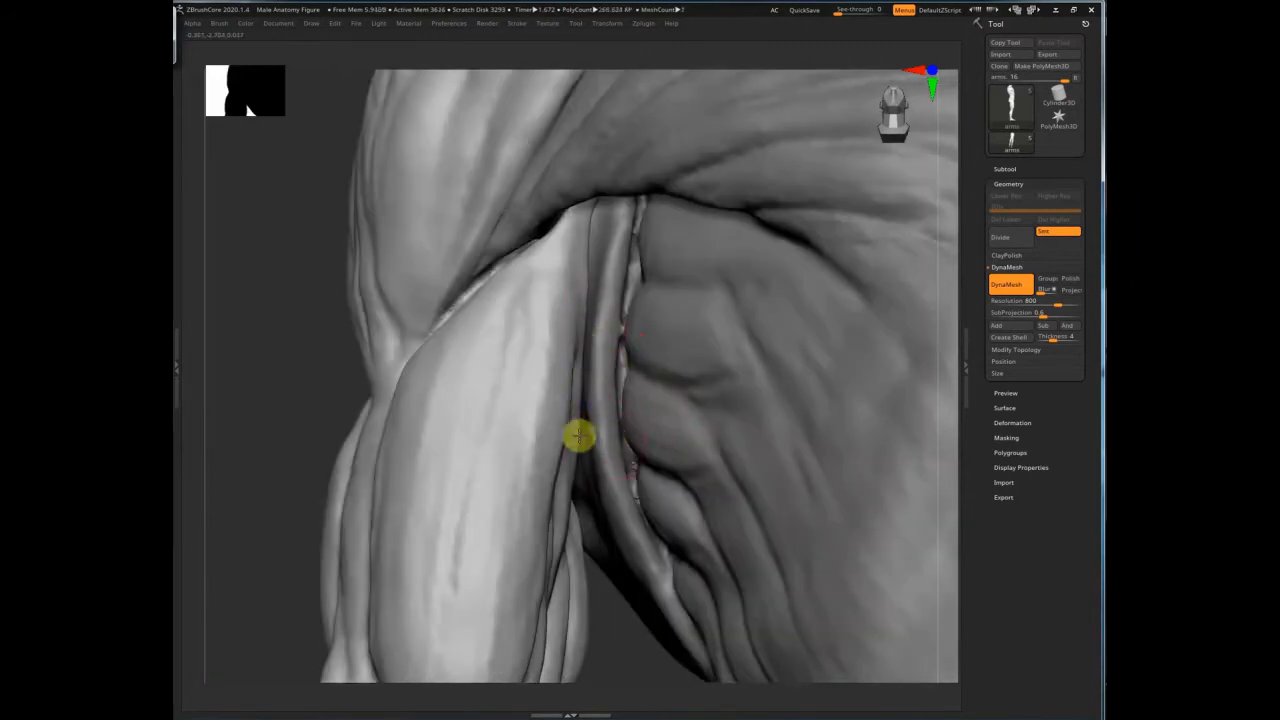
{"action": "right_click_drag", "start_coordinate": [643, 374], "coordinate": [430, 428], "text": "ctrl"}
{"action": "right_click_drag", "start_coordinate": [430, 428], "coordinate": [349, 348], "text": "shift"}
{"action": "mouse_move", "coordinate": [893, 375]}
{"action": "right_mouse_down", "text": "alt"}
{"action": "mouse_move", "coordinate": [851, 300]}
{"action": "mouse_move", "coordinate": [863, 340]}
{"action": "mouse_move", "coordinate": [883, 343]}
{"action": "mouse_move", "coordinate": [883, 409]}
{"action": "mouse_move", "coordinate": [863, 360]}
{"action": "right_mouse_up", "text": "alt"}
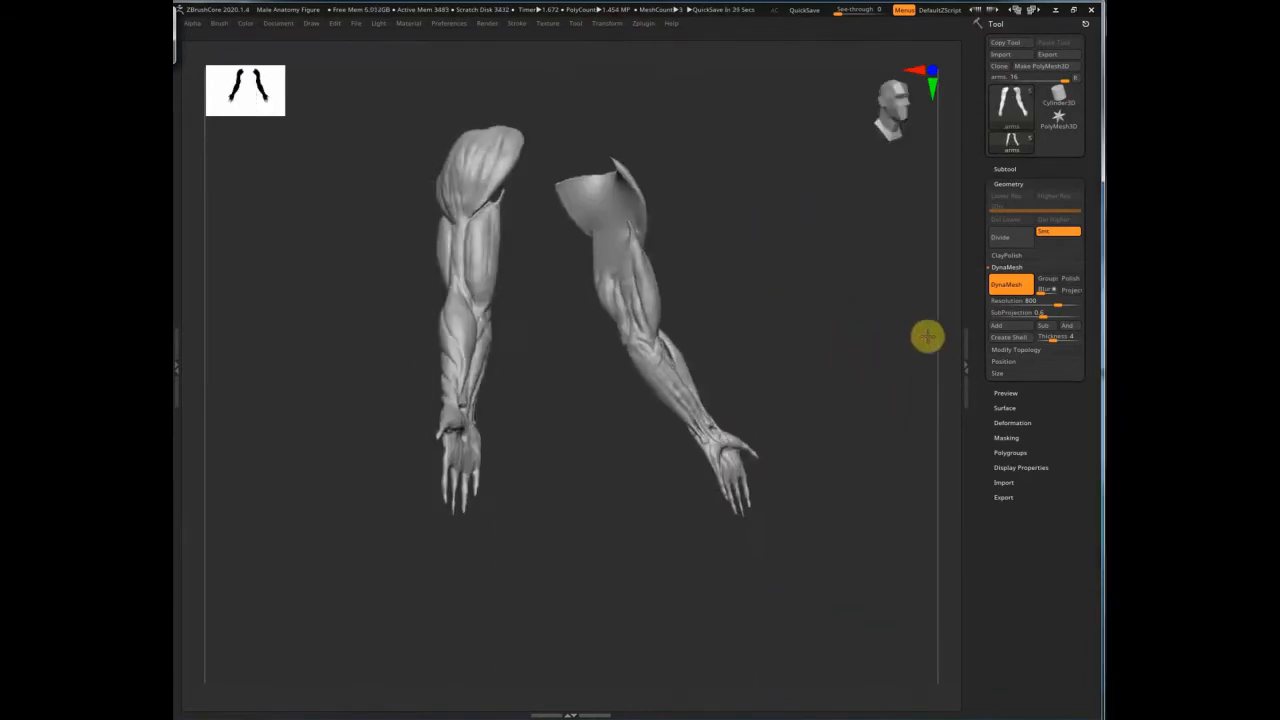
{"action": "right_click_drag", "start_coordinate": [927, 337], "coordinate": [789, 343]}
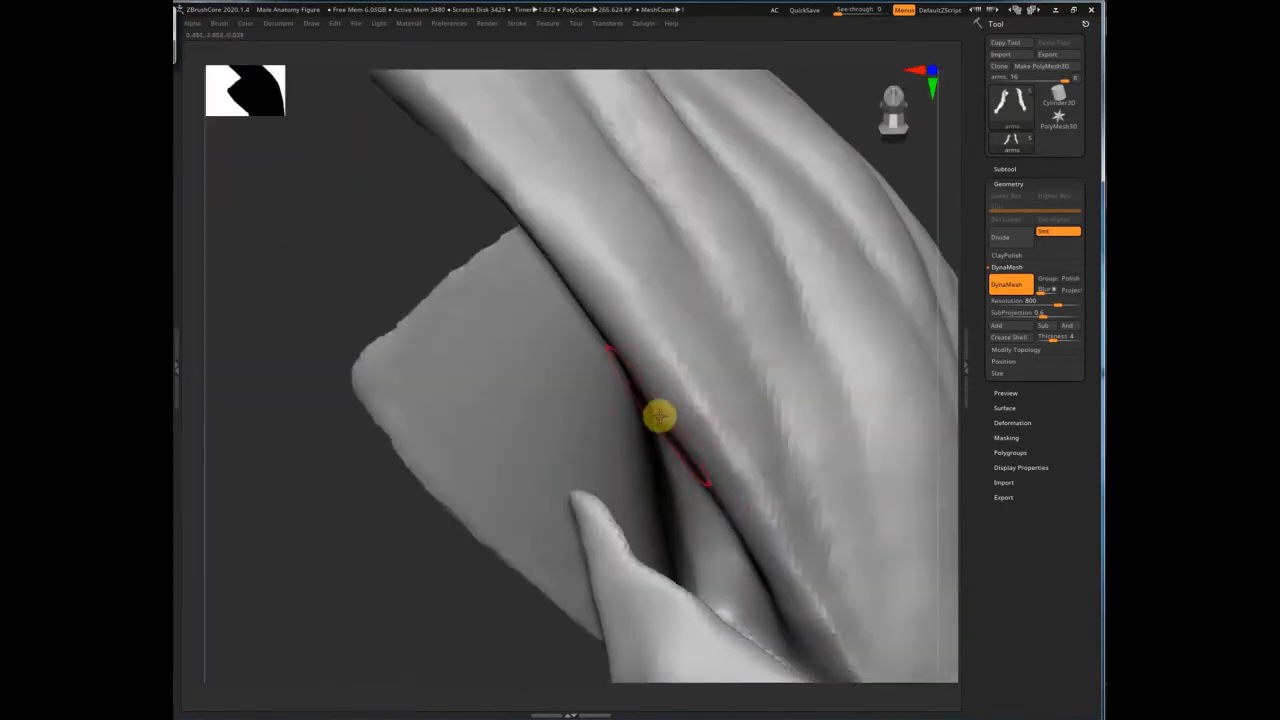
{"action": "mouse_move", "coordinate": [657, 417]}
{"action": "left_mouse_down"}
{"action": "mouse_move", "coordinate": [726, 517]}
{"action": "mouse_move", "coordinate": [568, 268]}
{"action": "left_mouse_up"}
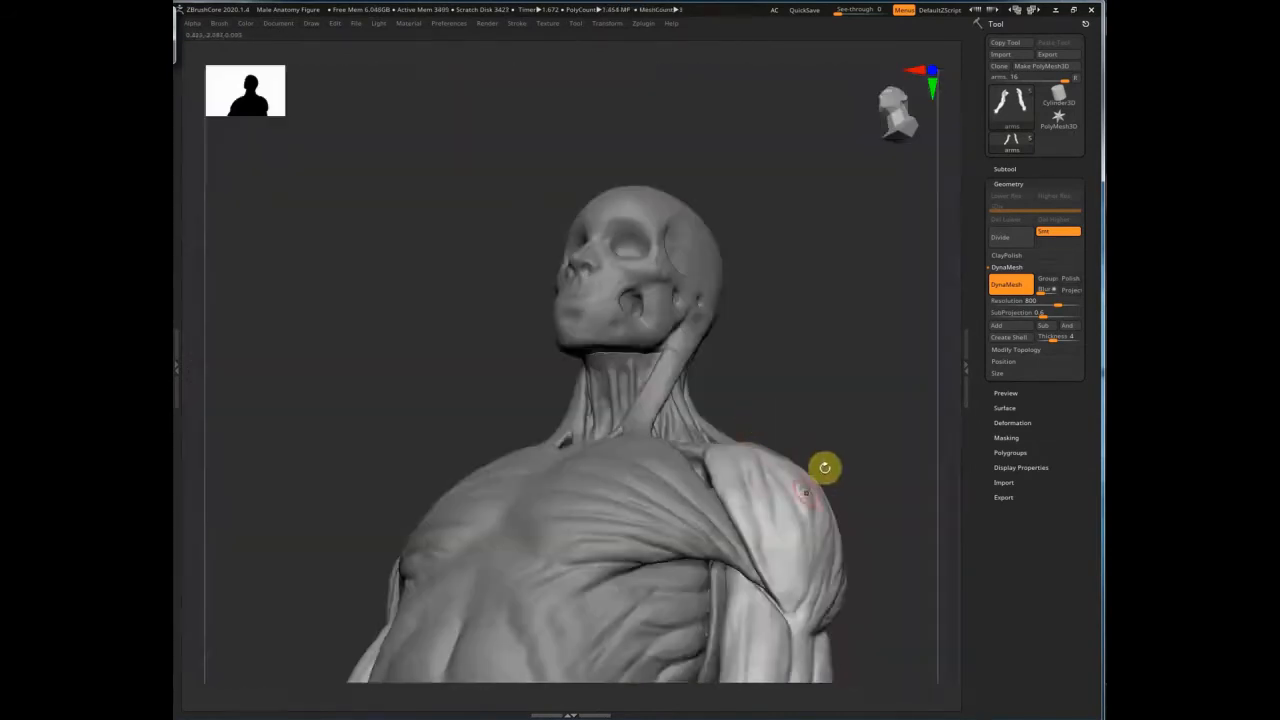
Step: Return to the body subtool and sculpt muscle fibres into the rib muscle bundles below the armpit
{"action": "left_click_drag", "start_coordinate": [823, 466], "coordinate": [749, 537]}
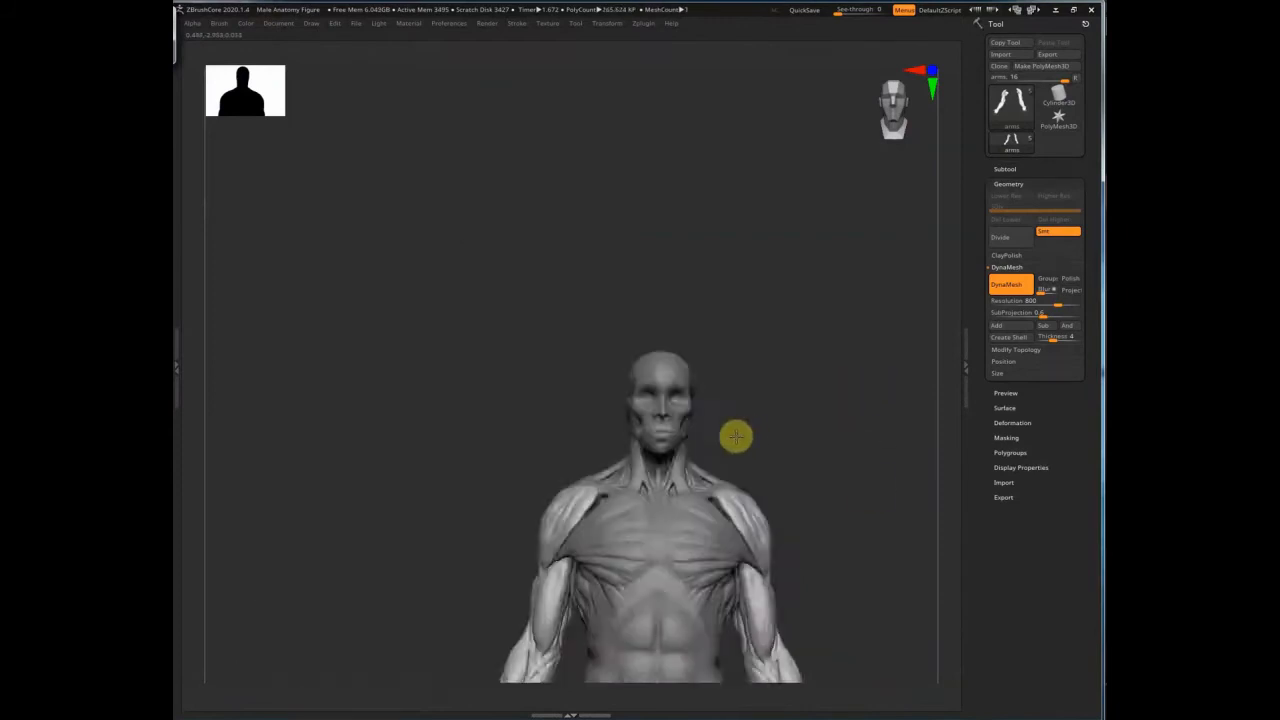
{"action": "left_click_drag", "start_coordinate": [736, 436], "coordinate": [831, 466]}
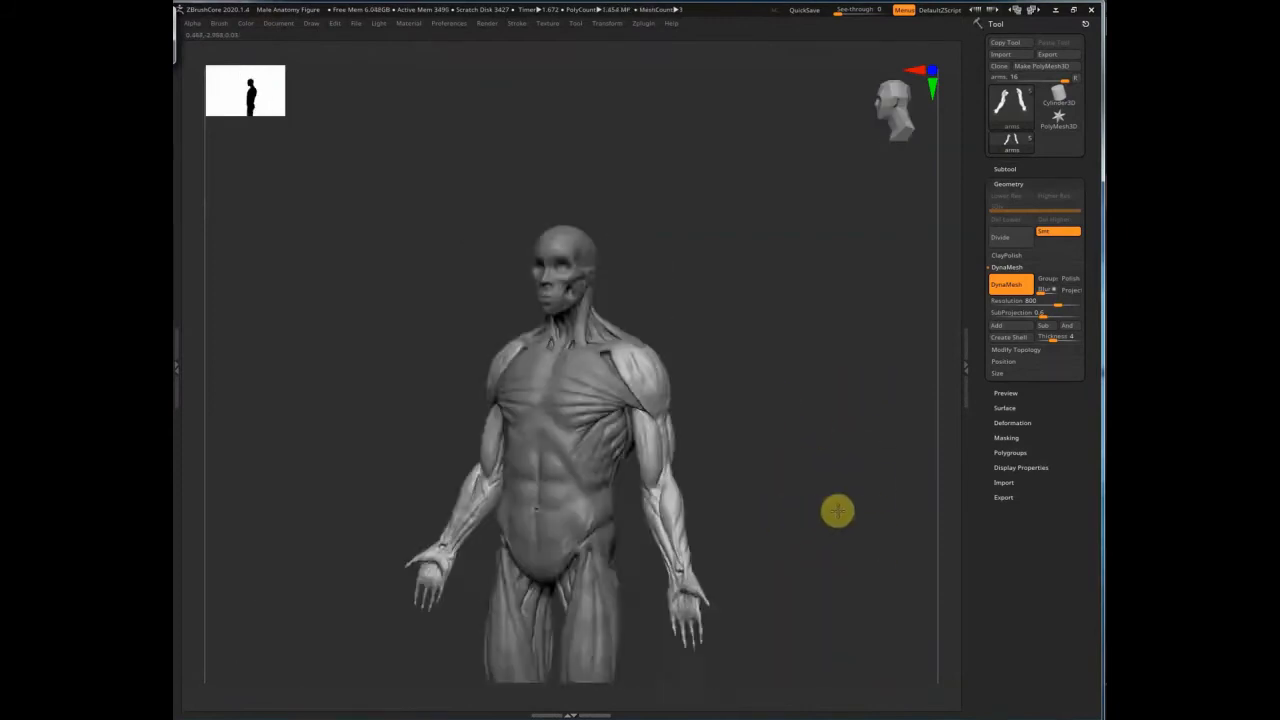
{"action": "left_click_drag", "start_coordinate": [837, 511], "coordinate": [835, 476]}
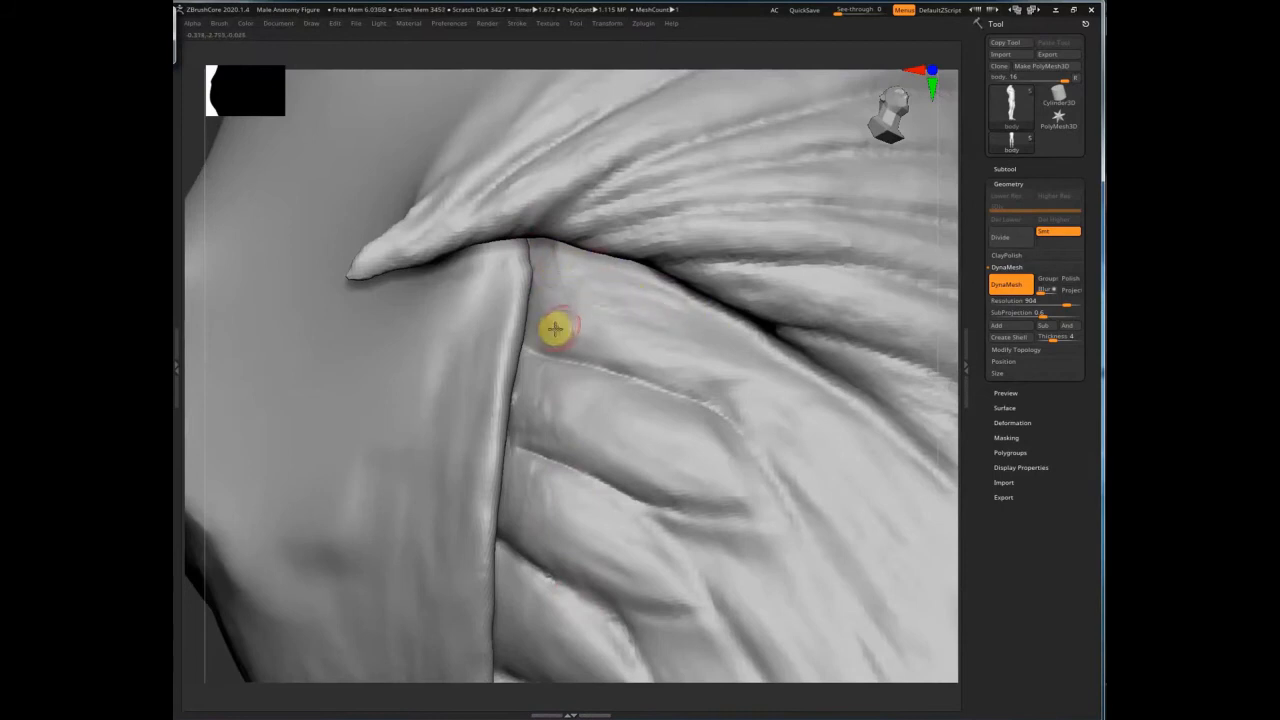
{"action": "left_click_drag", "start_coordinate": [539, 428], "coordinate": [612, 455]}
{"action": "left_click_drag", "start_coordinate": [682, 415], "coordinate": [538, 374]}
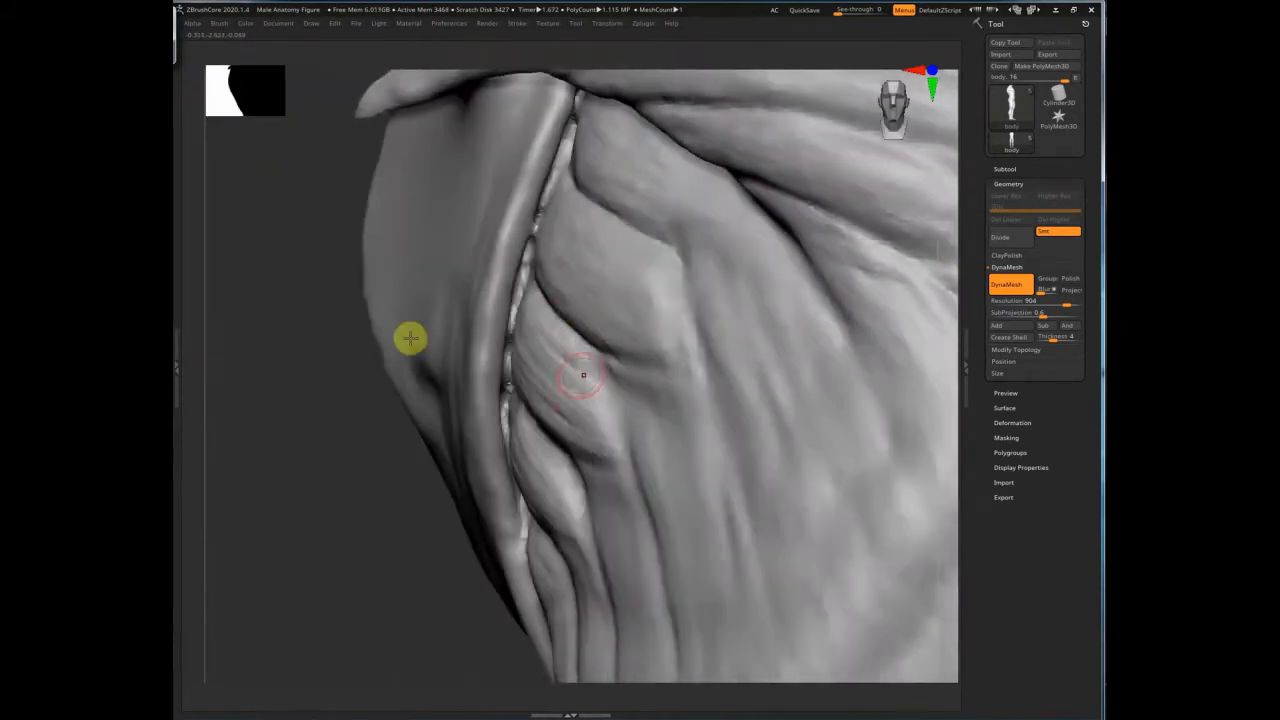
{"action": "left_click_drag", "start_coordinate": [411, 337], "coordinate": [638, 342]}
{"action": "right_click_drag", "start_coordinate": [636, 316], "coordinate": [800, 302], "text": "ctrl"}
Step: Sculpt fine fibre lines along the lower strands of the chest muscle from the armpit towards the breastbone
{"action": "mouse_move", "coordinate": [610, 312]}
{"action": "left_mouse_down"}
{"action": "mouse_move", "coordinate": [588, 297]}
{"action": "mouse_move", "coordinate": [648, 303]}
{"action": "mouse_move", "coordinate": [624, 299]}
{"action": "left_mouse_up"}
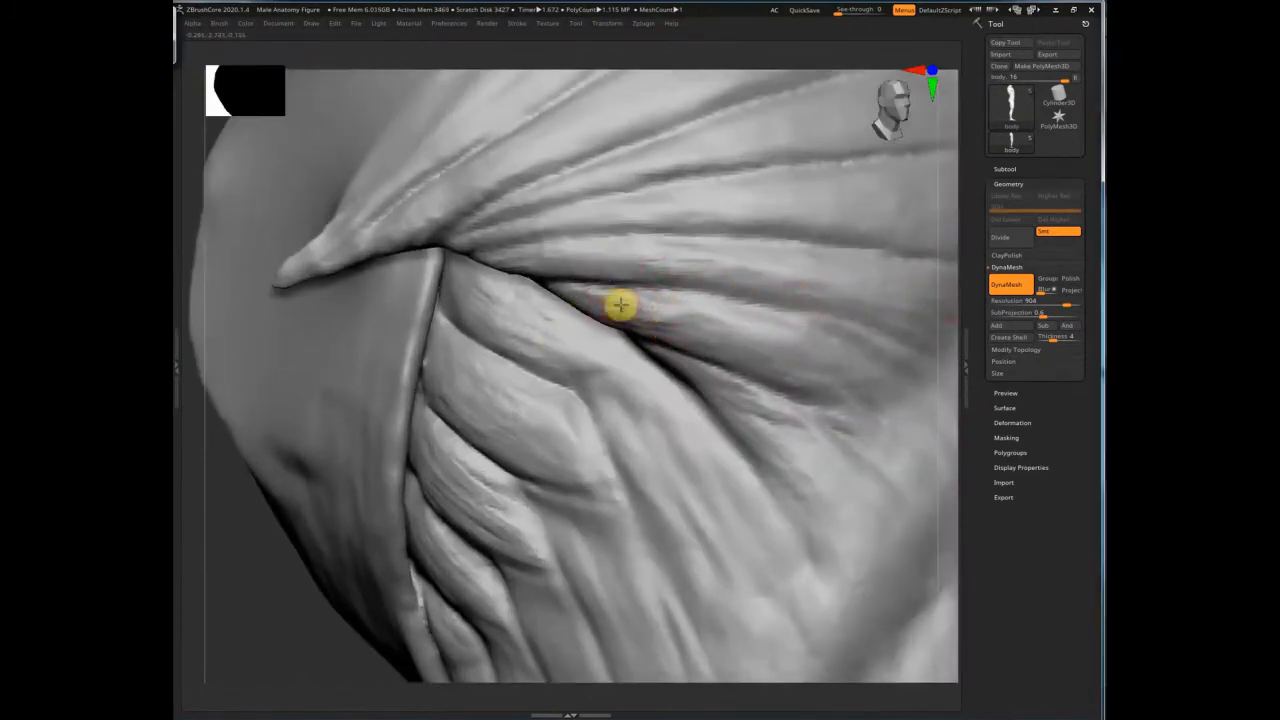
{"action": "left_click_drag", "start_coordinate": [688, 333], "coordinate": [657, 323]}
{"action": "left_click_drag", "start_coordinate": [570, 264], "coordinate": [534, 277]}
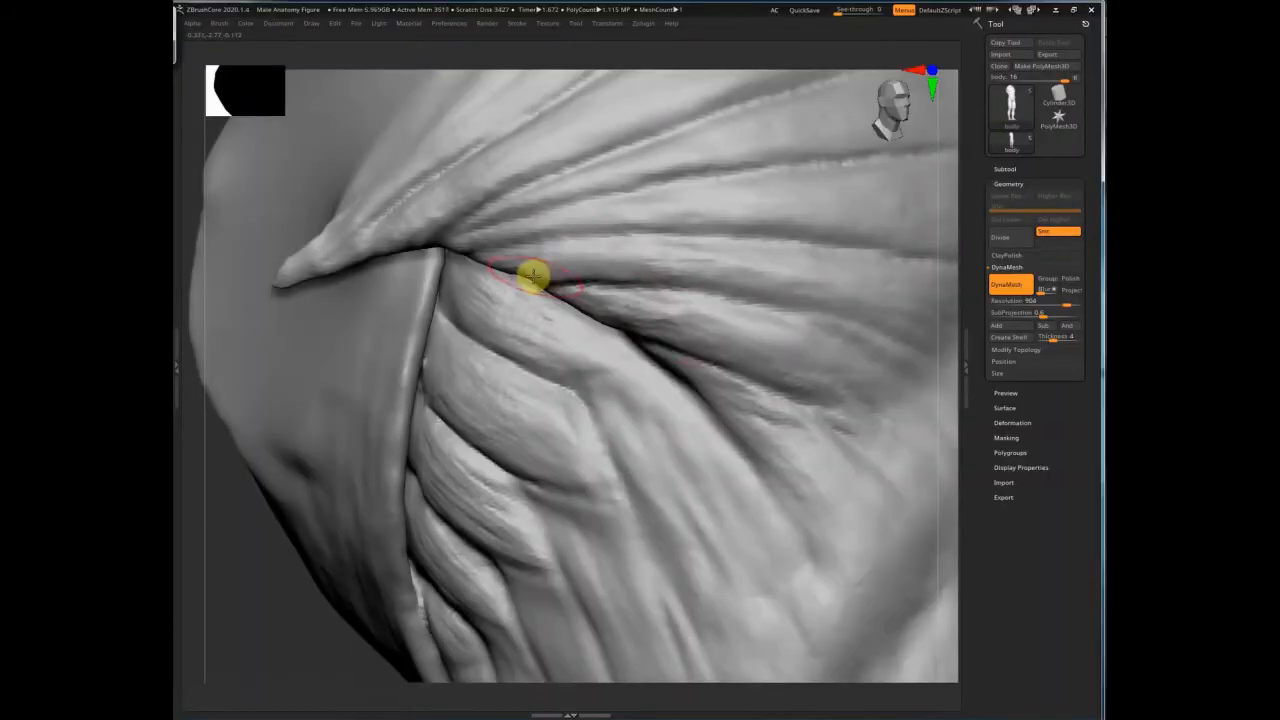
{"action": "mouse_move", "coordinate": [533, 276]}
{"action": "right_mouse_down", "text": "alt"}
{"action": "mouse_move", "coordinate": [451, 275]}
{"action": "mouse_move", "coordinate": [405, 308]}
{"action": "right_mouse_up", "text": "alt"}
{"action": "mouse_move", "coordinate": [384, 309]}
{"action": "left_mouse_down"}
{"action": "mouse_move", "coordinate": [529, 357]}
{"action": "mouse_move", "coordinate": [591, 400]}
{"action": "left_mouse_up"}
{"action": "mouse_move", "coordinate": [402, 330]}
{"action": "right_mouse_down"}
{"action": "mouse_move", "coordinate": [437, 306]}
{"action": "mouse_move", "coordinate": [443, 277]}
{"action": "mouse_move", "coordinate": [371, 260]}
{"action": "right_mouse_up"}
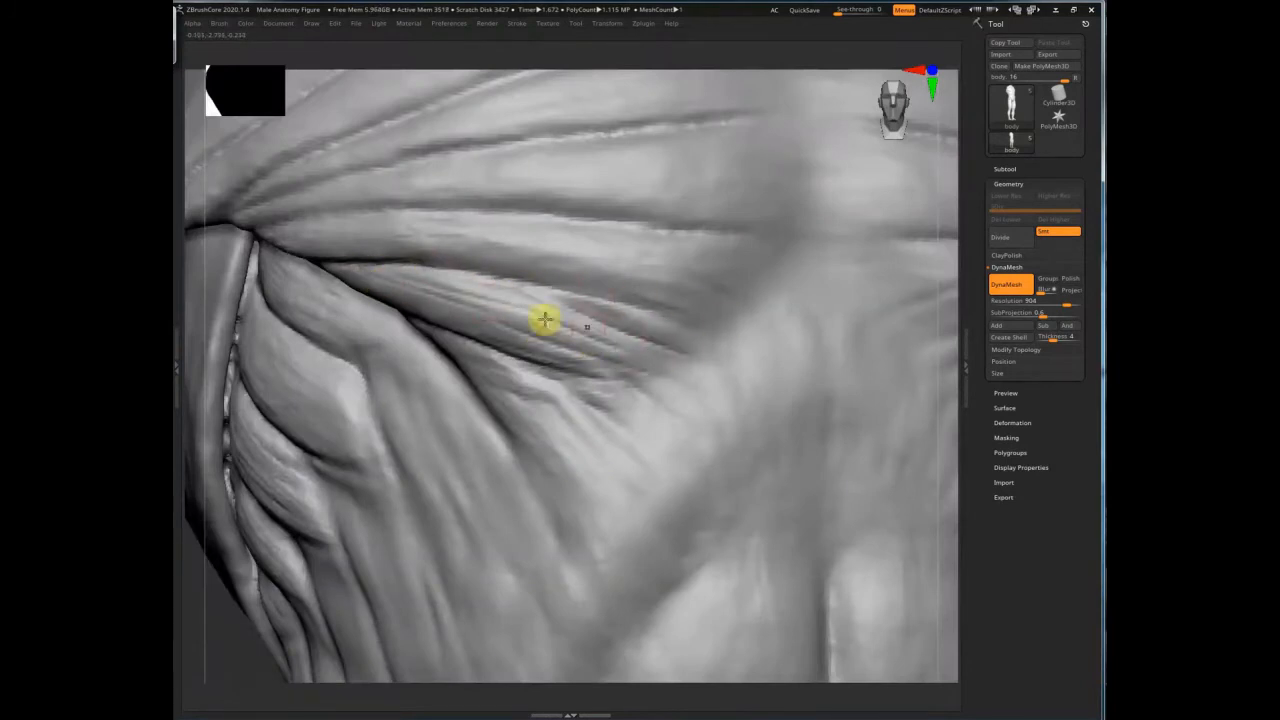
{"action": "left_click_drag", "start_coordinate": [502, 255], "coordinate": [735, 292]}
{"action": "mouse_move", "coordinate": [525, 242]}
{"action": "right_mouse_down"}
{"action": "mouse_move", "coordinate": [334, 257]}
{"action": "mouse_move", "coordinate": [534, 264]}
{"action": "right_mouse_up"}
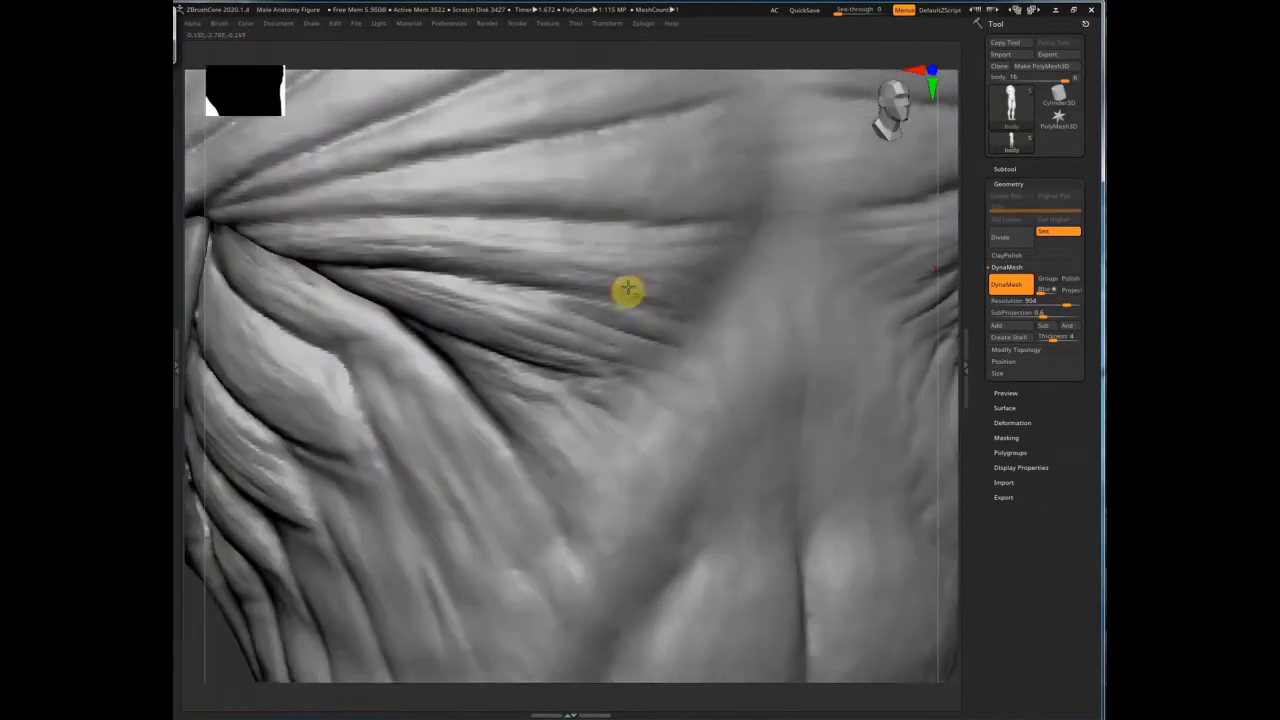
{"action": "key", "text": "f"}
{"action": "right_click_drag", "start_coordinate": [731, 366], "coordinate": [915, 405]}
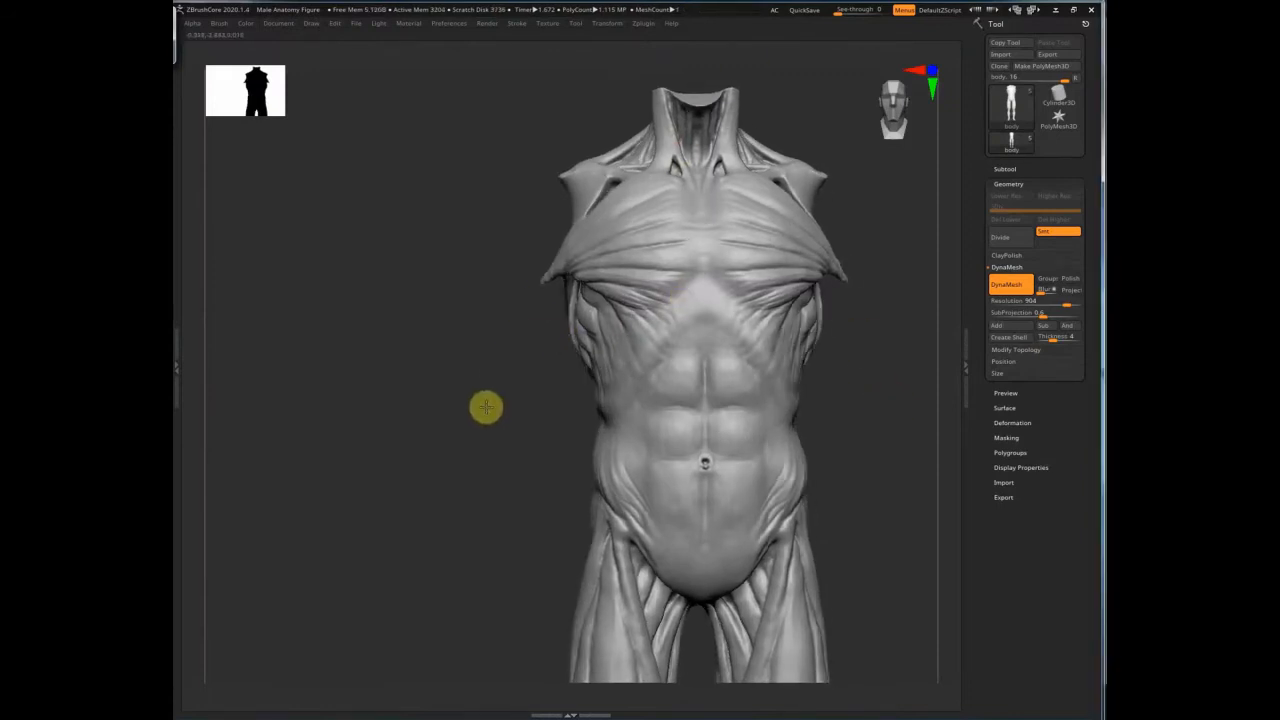
{"action": "scroll", "coordinate": [909, 149], "scroll_direction": "up", "scroll_amount": 5}
{"action": "left_click_drag", "start_coordinate": [457, 254], "coordinate": [490, 254]}
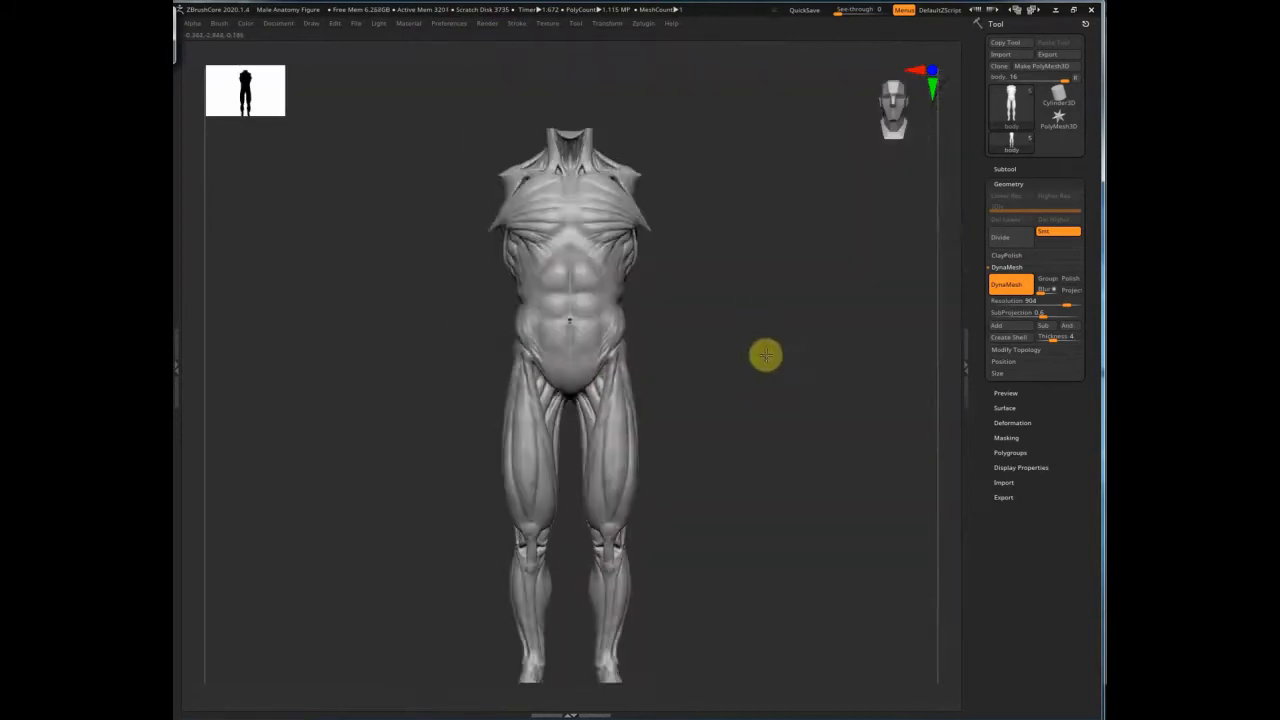
{"action": "left_click_drag", "start_coordinate": [766, 354], "coordinate": [824, 306]}
Step: Append a cube to the figure as a new subtool
{"action": "left_click", "coordinate": [1042, 180]}
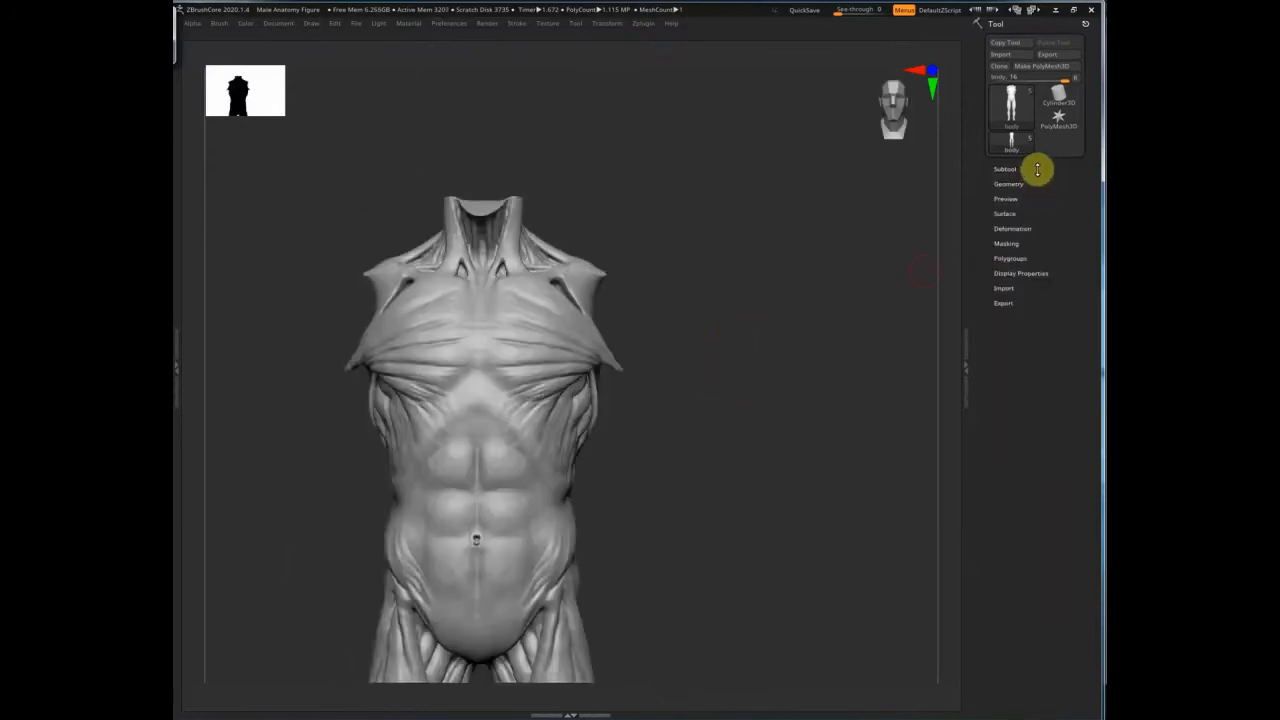
{"action": "left_click", "coordinate": [1037, 170]}
{"action": "left_click", "coordinate": [1058, 405]}
{"action": "left_click", "coordinate": [812, 432]}
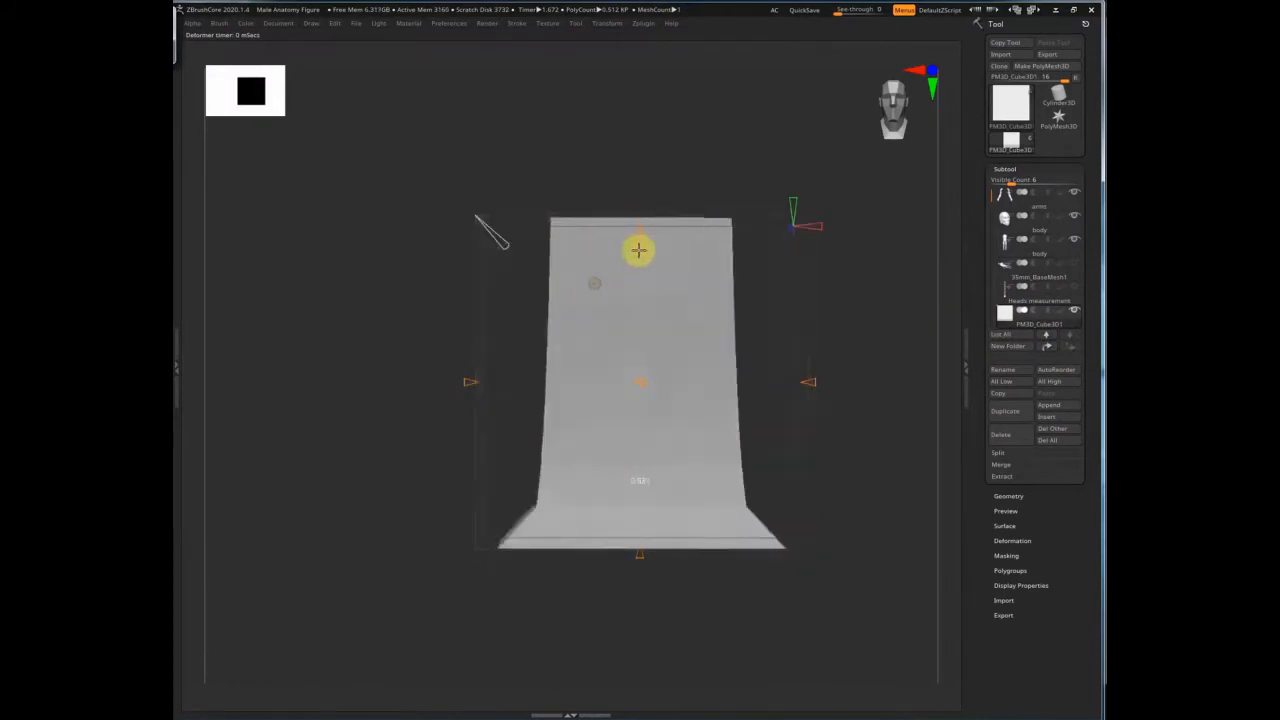
Step: Subdivide the cube without smoothing so its edges stay sharp
{"action": "left_click", "coordinate": [1008, 496]}
{"action": "left_click", "coordinate": [1043, 235]}
{"action": "key", "text": "ctrl+z"}
{"action": "left_click", "coordinate": [1060, 233]}
{"action": "left_click", "coordinate": [1009, 238]}
{"action": "left_click", "coordinate": [1006, 219]}
{"action": "left_click", "coordinate": [1009, 184]}
{"action": "left_click", "coordinate": [595, 283]}
{"action": "left_click", "coordinate": [706, 381]}
{"action": "mouse_move", "coordinate": [636, 208]}
{"action": "left_mouse_down"}
{"action": "mouse_move", "coordinate": [648, 244]}
{"action": "mouse_move", "coordinate": [612, 241]}
{"action": "mouse_move", "coordinate": [629, 160]}
{"action": "mouse_move", "coordinate": [646, 257]}
{"action": "mouse_move", "coordinate": [580, 206]}
{"action": "mouse_move", "coordinate": [640, 226]}
{"action": "left_mouse_up"}
{"action": "key", "text": "ctrl+z"}
{"action": "key", "text": "ctrl+z"}
{"action": "key", "text": "ctrl+z"}
Step: Taper the subdivided cube so it narrows evenly towards its upper face
{"action": "left_click_drag", "start_coordinate": [760, 250], "coordinate": [863, 320]}
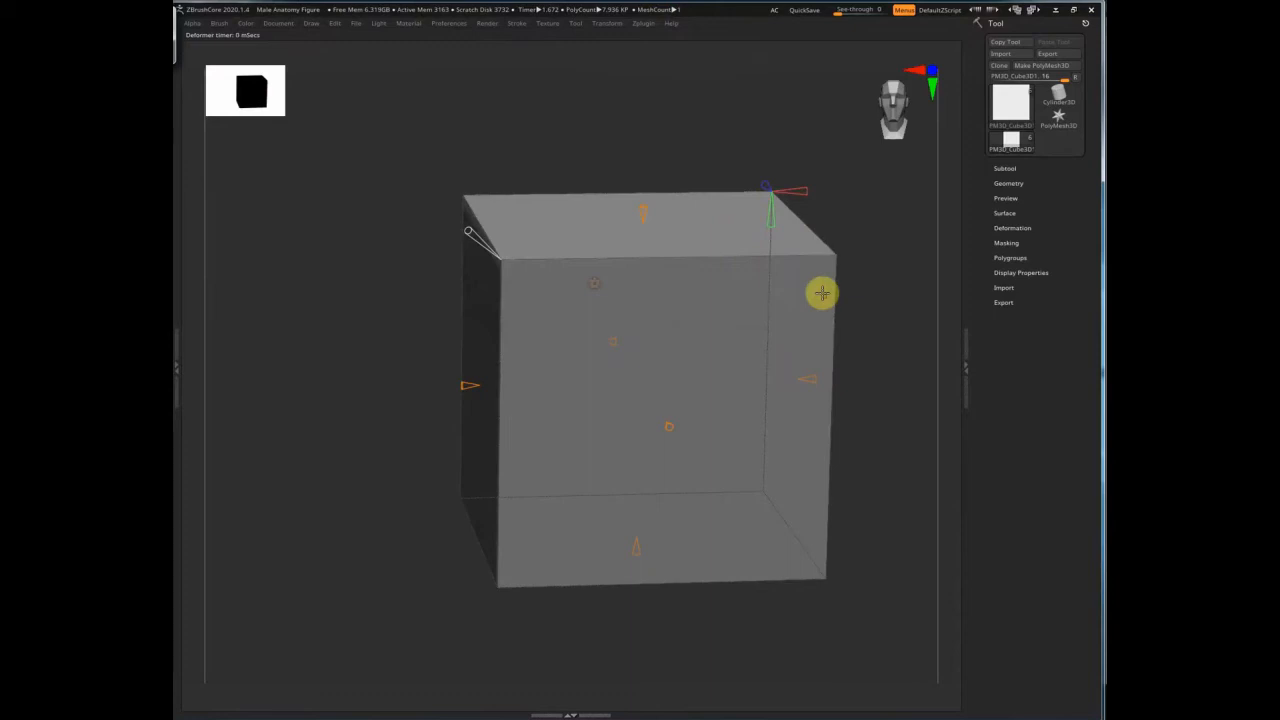
{"action": "left_click_drag", "start_coordinate": [821, 292], "coordinate": [849, 137]}
{"action": "left_click_drag", "start_coordinate": [637, 206], "coordinate": [571, 226]}
{"action": "left_click", "coordinate": [595, 283]}
{"action": "left_click", "coordinate": [595, 290]}
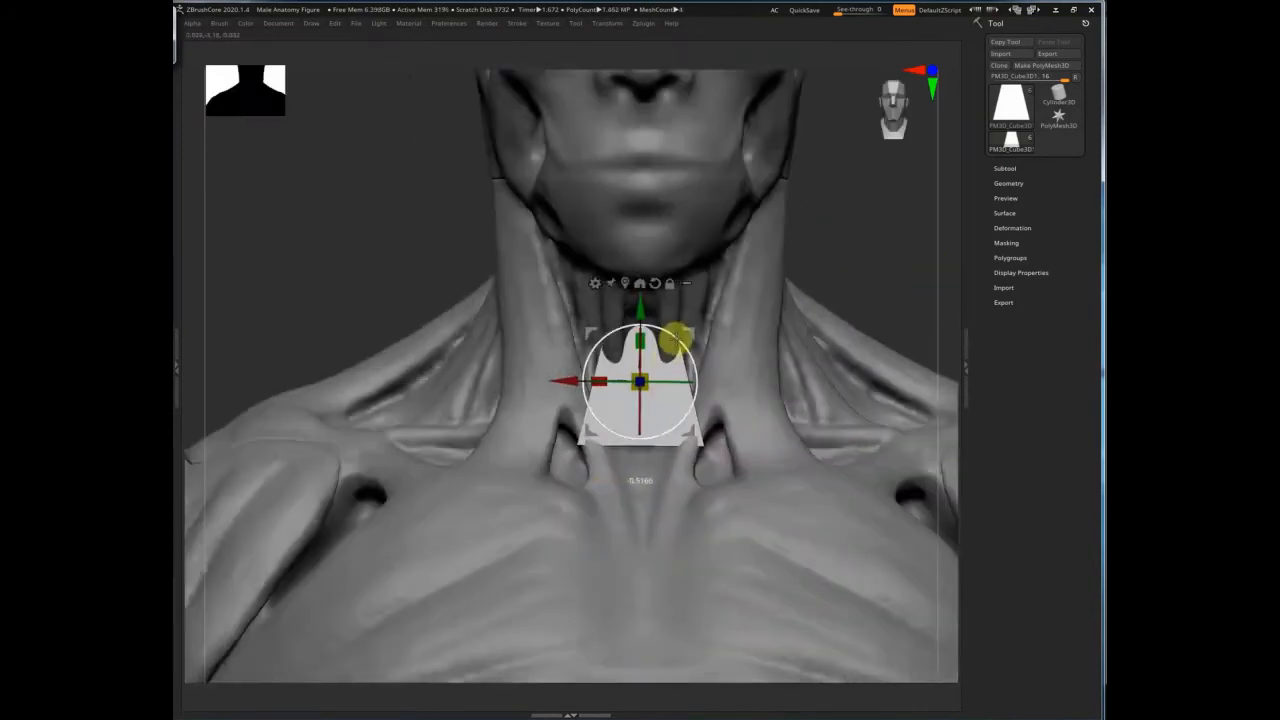
Step: Turn the tapered block onto its side with the wide end facing outward, and hide the body
{"action": "left_click_drag", "start_coordinate": [677, 337], "coordinate": [597, 335]}
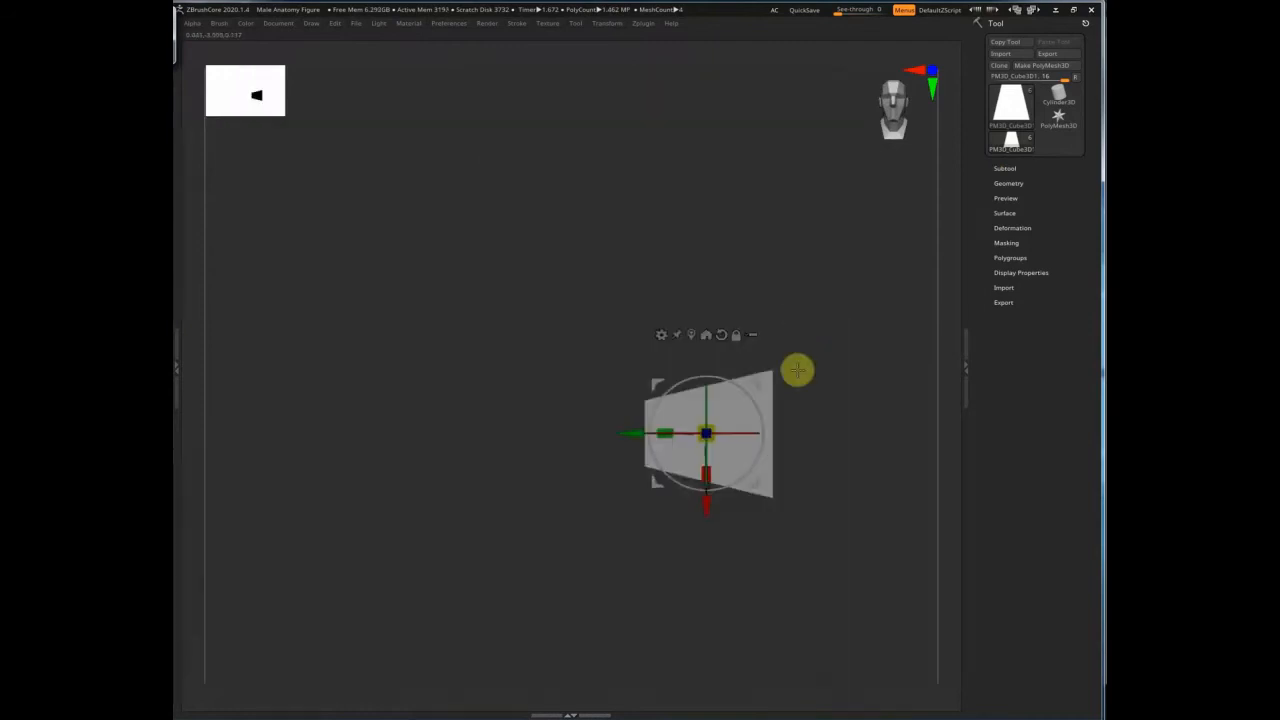
{"action": "left_click_drag", "start_coordinate": [797, 369], "coordinate": [826, 344]}
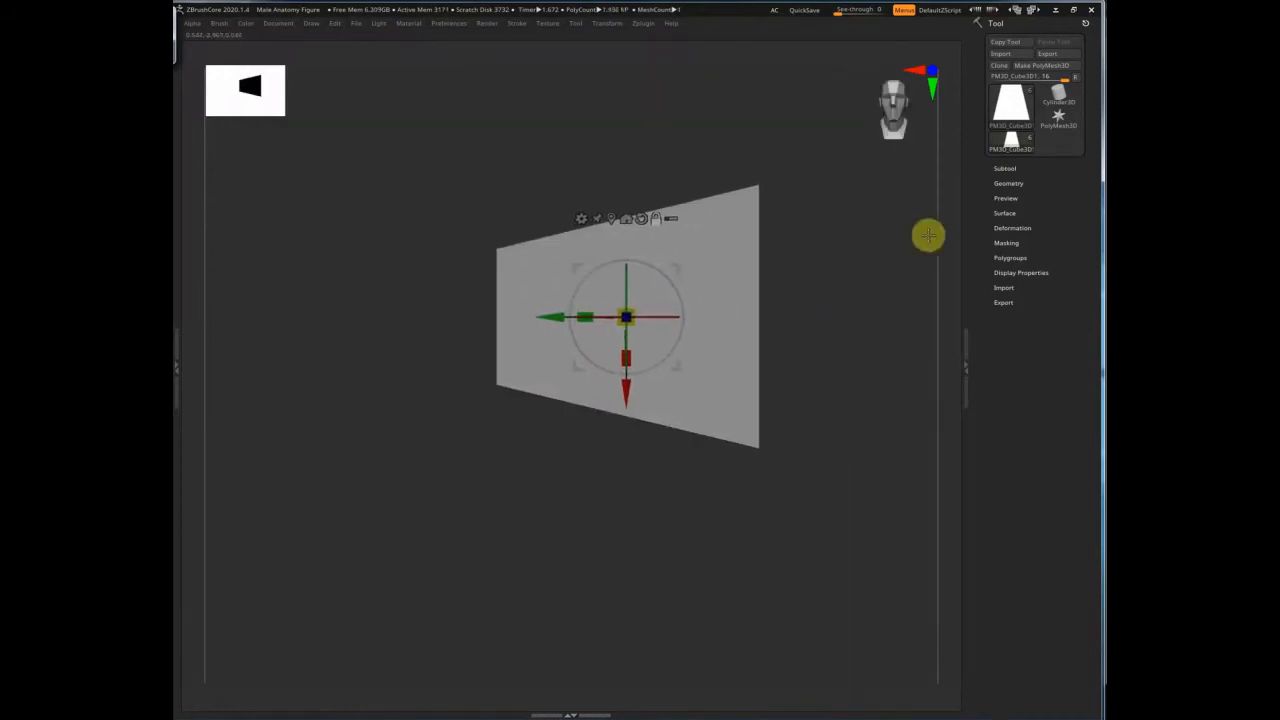
{"action": "left_click", "coordinate": [1005, 168]}
{"action": "left_click", "coordinate": [1076, 239]}
Step: Scale the tapered block down and move it into the inner face of the upper arm at the shoulder
{"action": "left_click_drag", "start_coordinate": [860, 440], "coordinate": [348, 316], "text": "alt"}
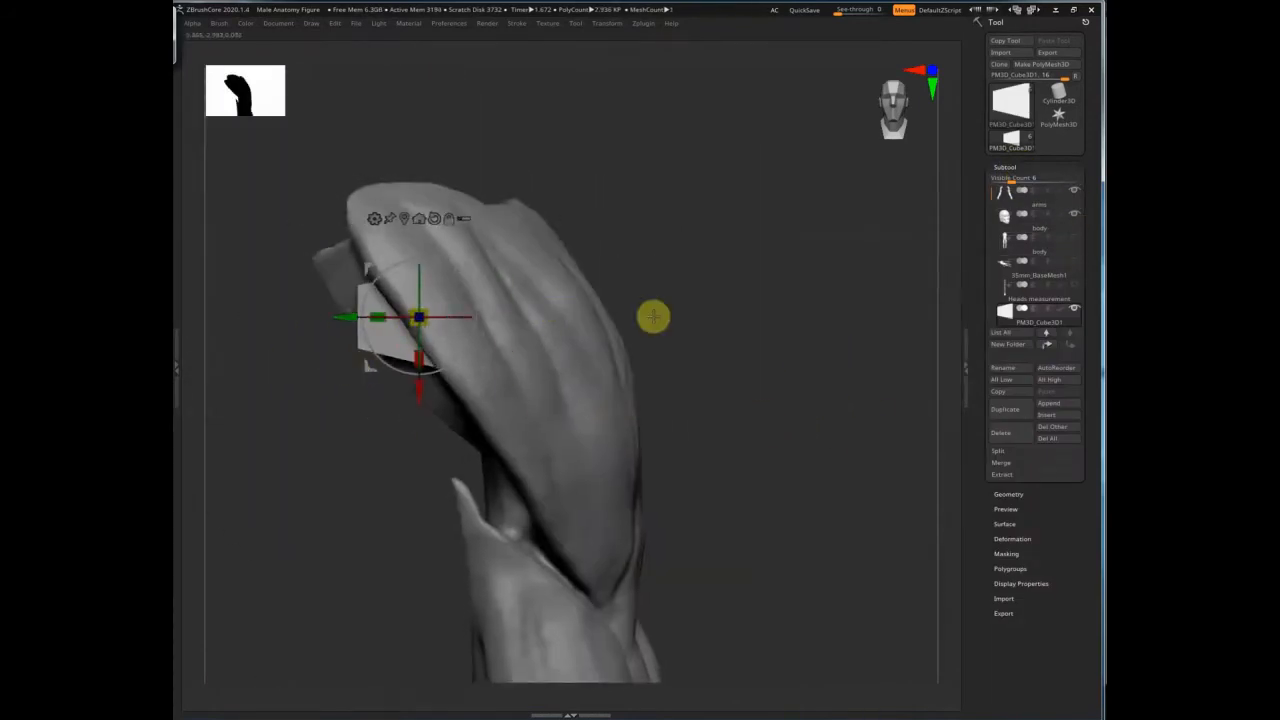
{"action": "left_click_drag", "start_coordinate": [654, 317], "coordinate": [414, 417]}
{"action": "left_click_drag", "start_coordinate": [472, 310], "coordinate": [450, 312]}
{"action": "left_click_drag", "start_coordinate": [616, 424], "coordinate": [554, 394]}
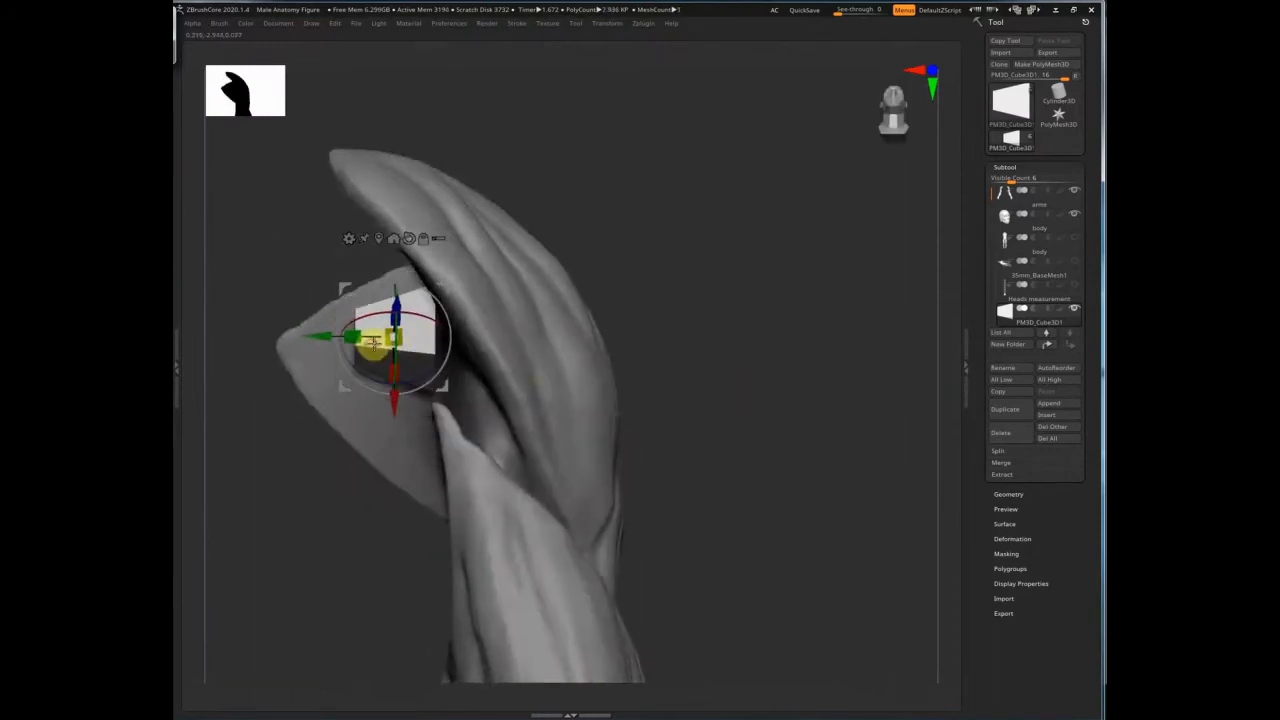
{"action": "left_click_drag", "start_coordinate": [317, 337], "coordinate": [423, 340]}
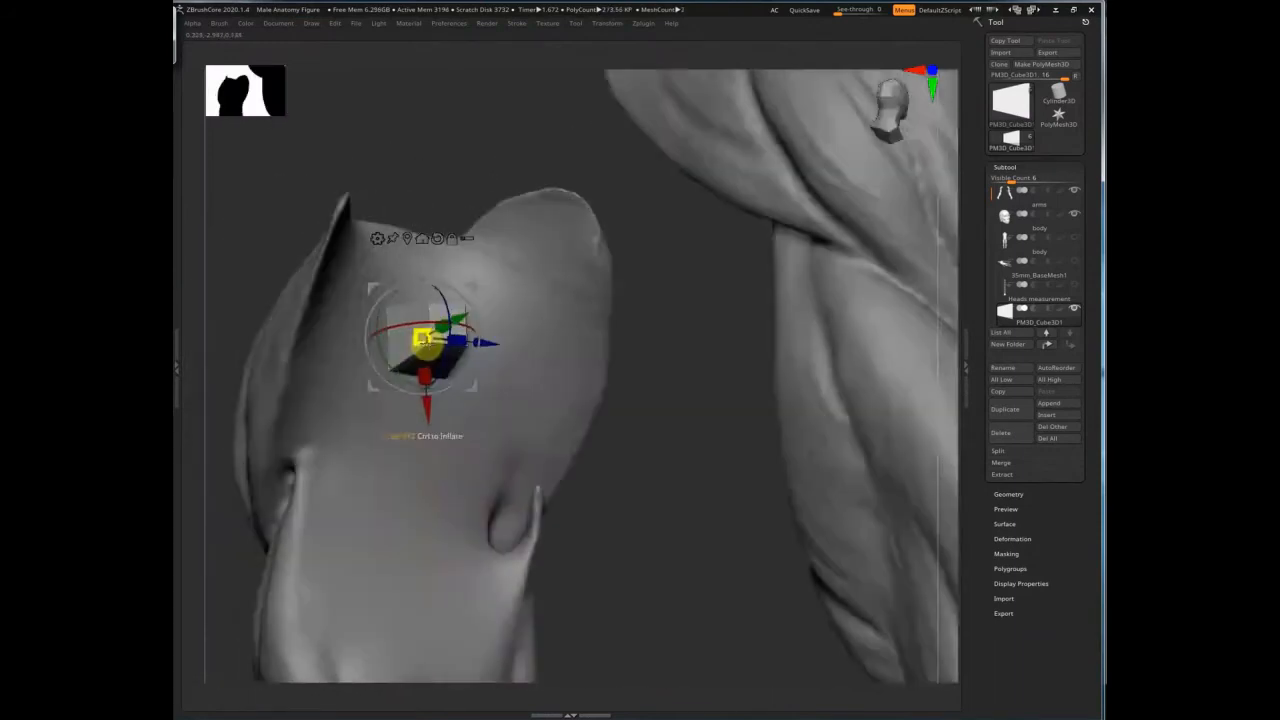
Step: Check the block's fit in the shoulder from several angles and shorten it along its length
{"action": "left_click_drag", "start_coordinate": [591, 449], "coordinate": [380, 334]}
{"action": "left_click_drag", "start_coordinate": [620, 323], "coordinate": [529, 214]}
{"action": "left_click_drag", "start_coordinate": [898, 228], "coordinate": [743, 338]}
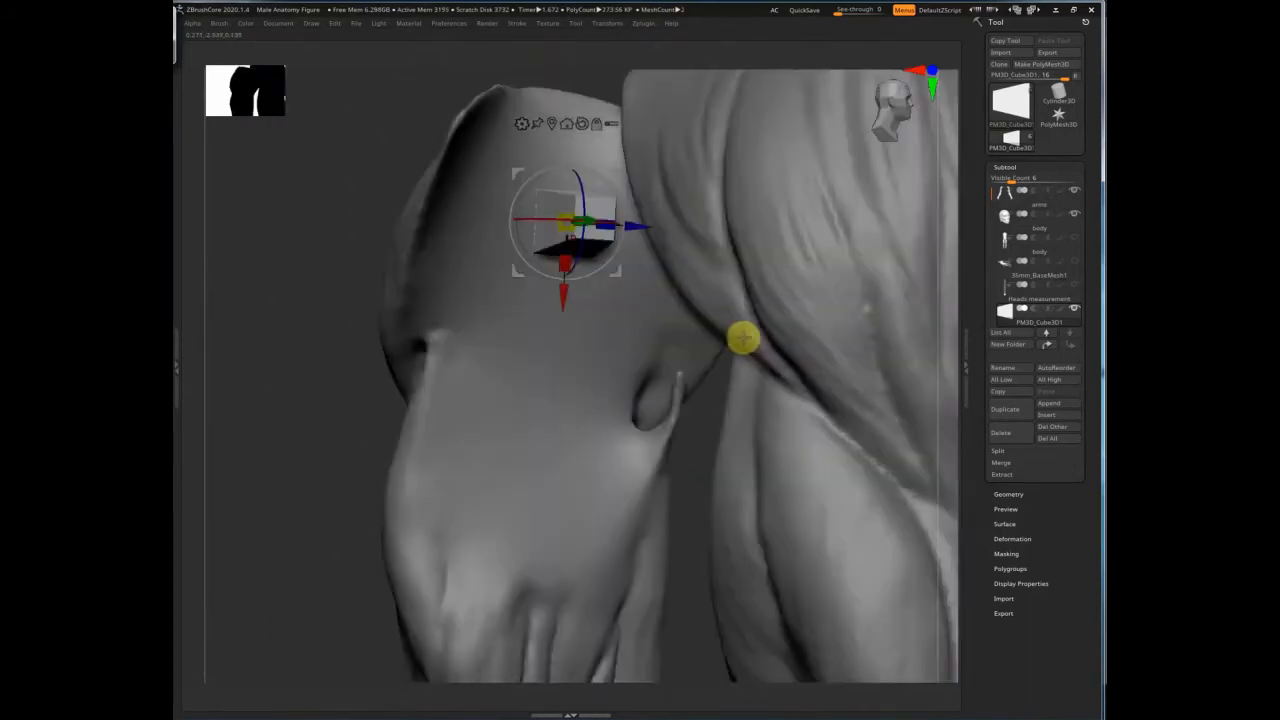
{"action": "left_click_drag", "start_coordinate": [408, 423], "coordinate": [821, 377]}
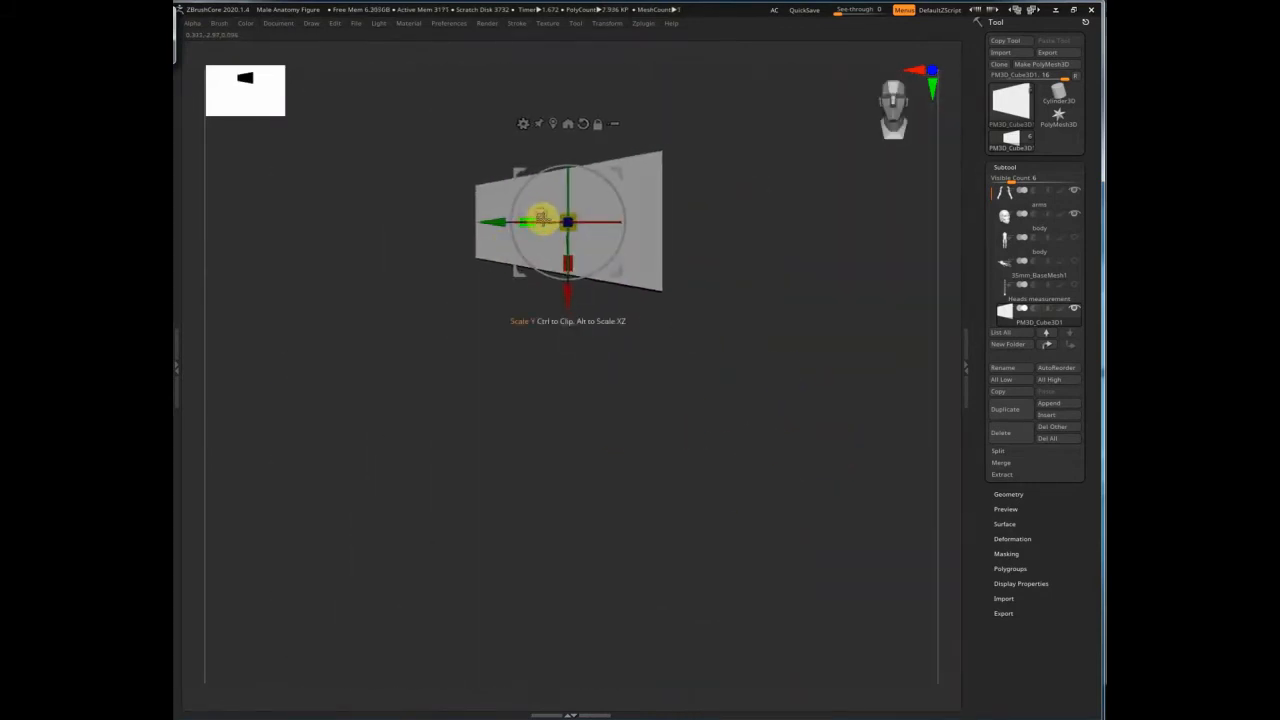
{"action": "left_click_drag", "start_coordinate": [531, 211], "coordinate": [760, 336]}
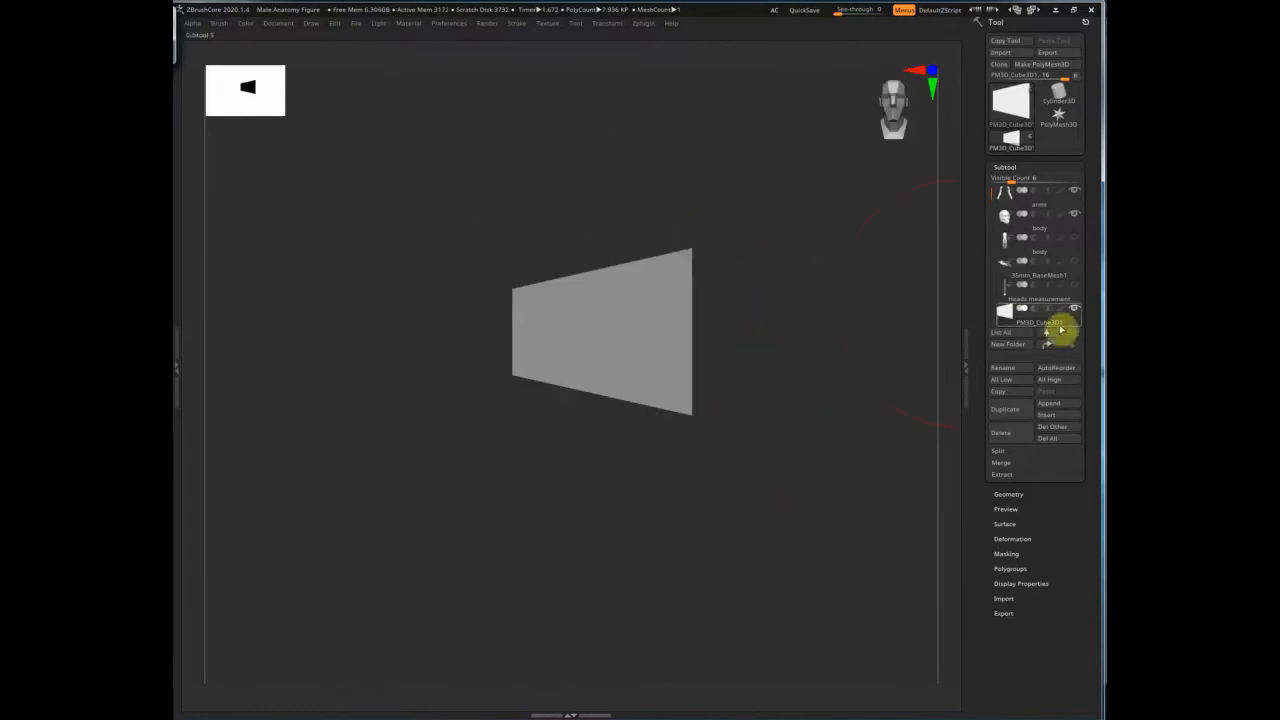
Step: Duplicate the tapered block and rename the two copies FEMALE and MALE
{"action": "left_click", "coordinate": [1005, 409]}
{"action": "left_click", "coordinate": [1022, 346]}
{"action": "type", "text": "FEMALE"}
{"action": "key", "text": "Return"}
{"action": "left_click", "coordinate": [1028, 321]}
{"action": "left_click", "coordinate": [1020, 371]}
{"action": "type", "text": "MALE"}
{"action": "key", "text": "Return"}
Step: Select the FEMALE block with MALE hidden and place the gizmo pivot on its wide end
{"action": "left_click_drag", "start_coordinate": [770, 345], "coordinate": [822, 360]}
{"action": "left_click", "coordinate": [1058, 297]}
{"action": "left_click", "coordinate": [1074, 309]}
{"action": "key", "text": "w"}
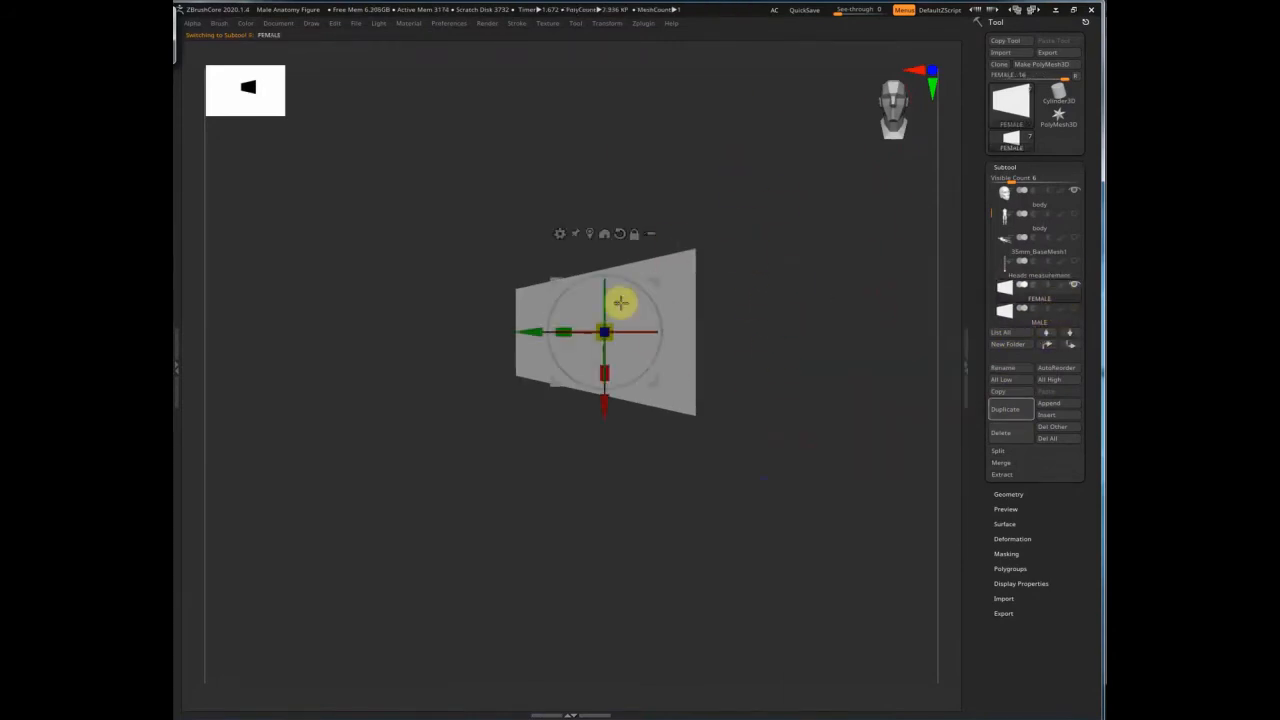
{"action": "left_click", "coordinate": [590, 235]}
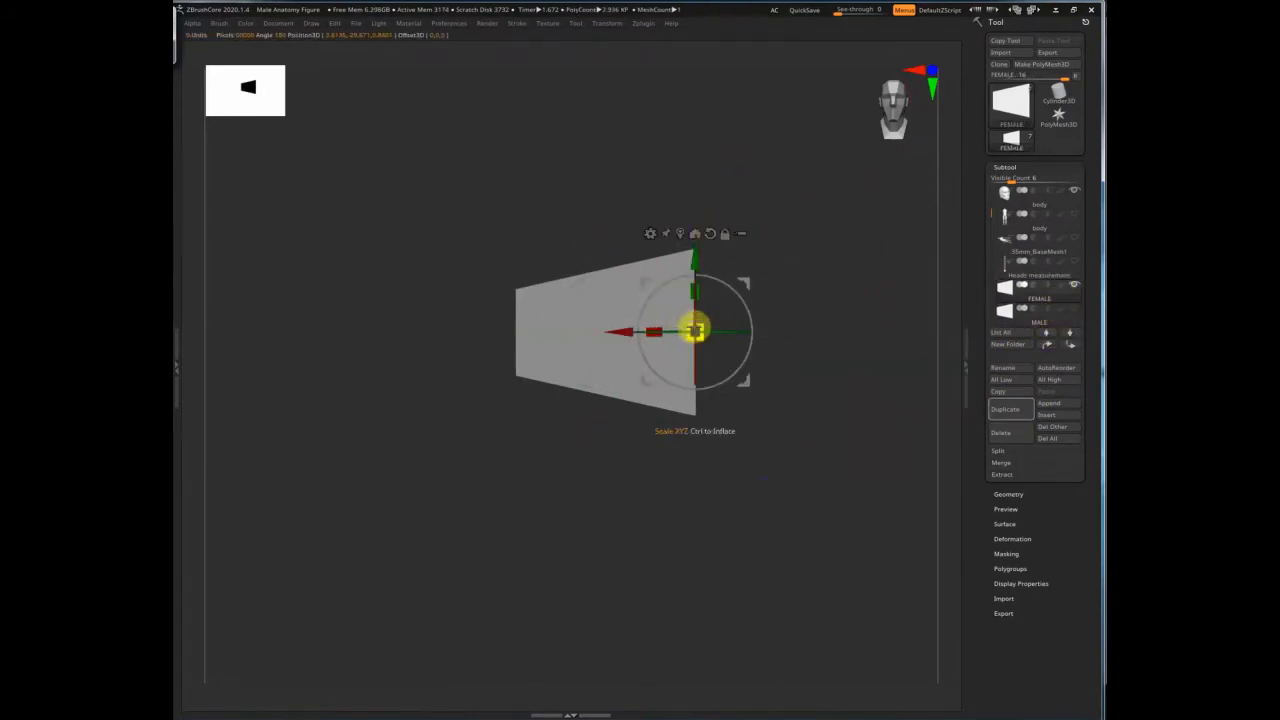
{"action": "left_click_drag", "start_coordinate": [948, 318], "coordinate": [852, 310], "text": "alt"}
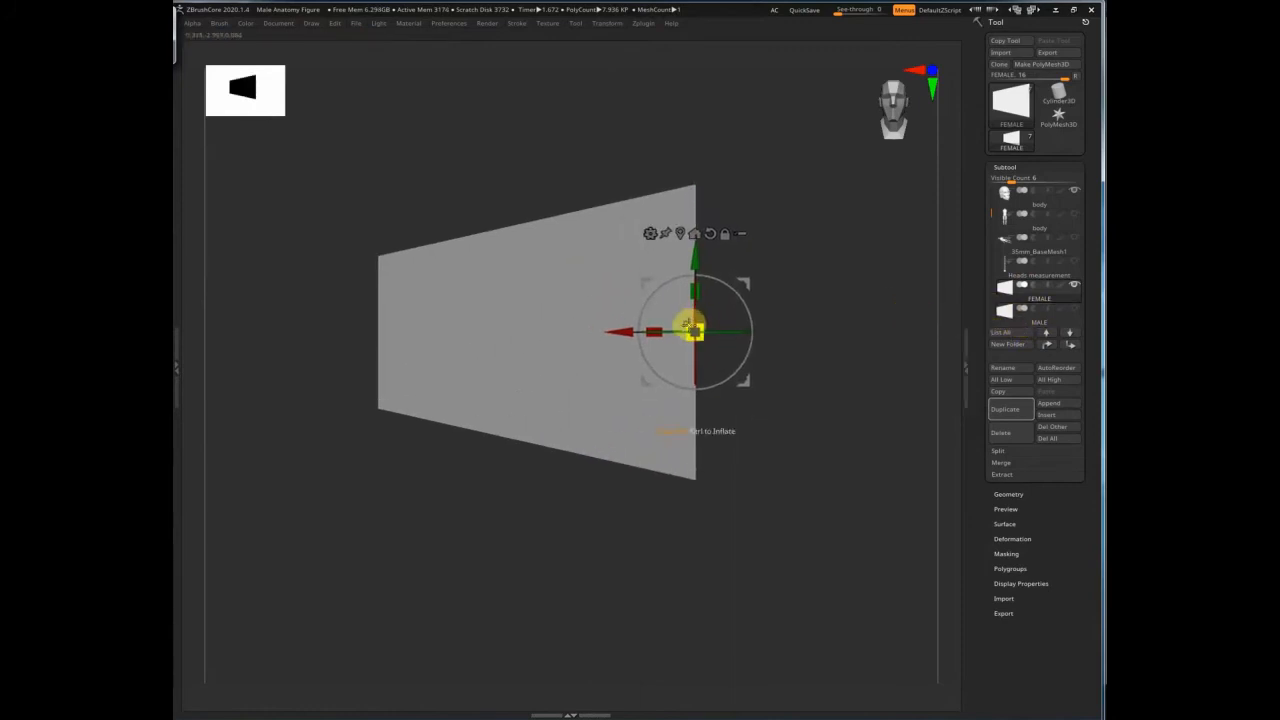
Step: Restore the full interface layout and display the arm transparently around the FEMALE block
{"action": "left_click", "coordinate": [1016, 10]}
{"action": "left_click", "coordinate": [1018, 11]}
{"action": "left_click", "coordinate": [949, 340]}
{"action": "left_click_drag", "start_coordinate": [702, 328], "coordinate": [702, 312]}
{"action": "left_click", "coordinate": [1076, 195]}
{"action": "left_click_drag", "start_coordinate": [1088, 310], "coordinate": [1088, 291]}
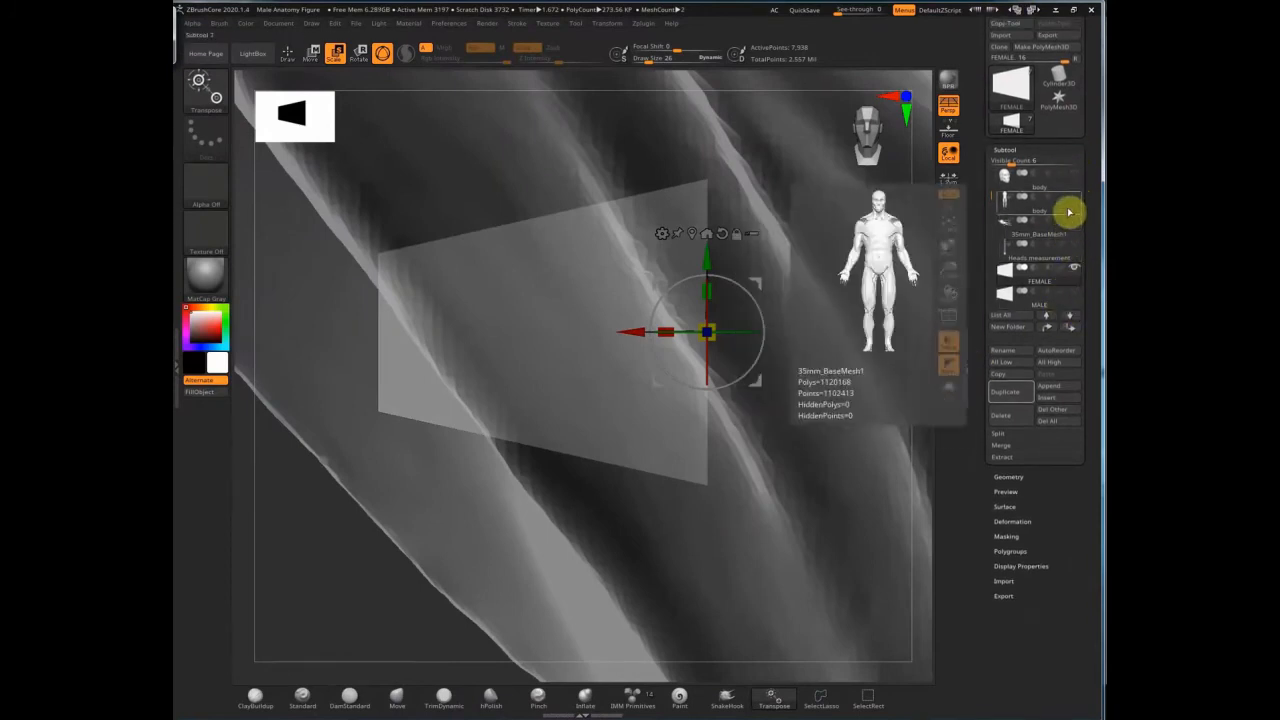
Step: Lengthen the subtool list to 11 visible entries and reselect the FEMALE block
{"action": "left_click_drag", "start_coordinate": [1012, 162], "coordinate": [1023, 163]}
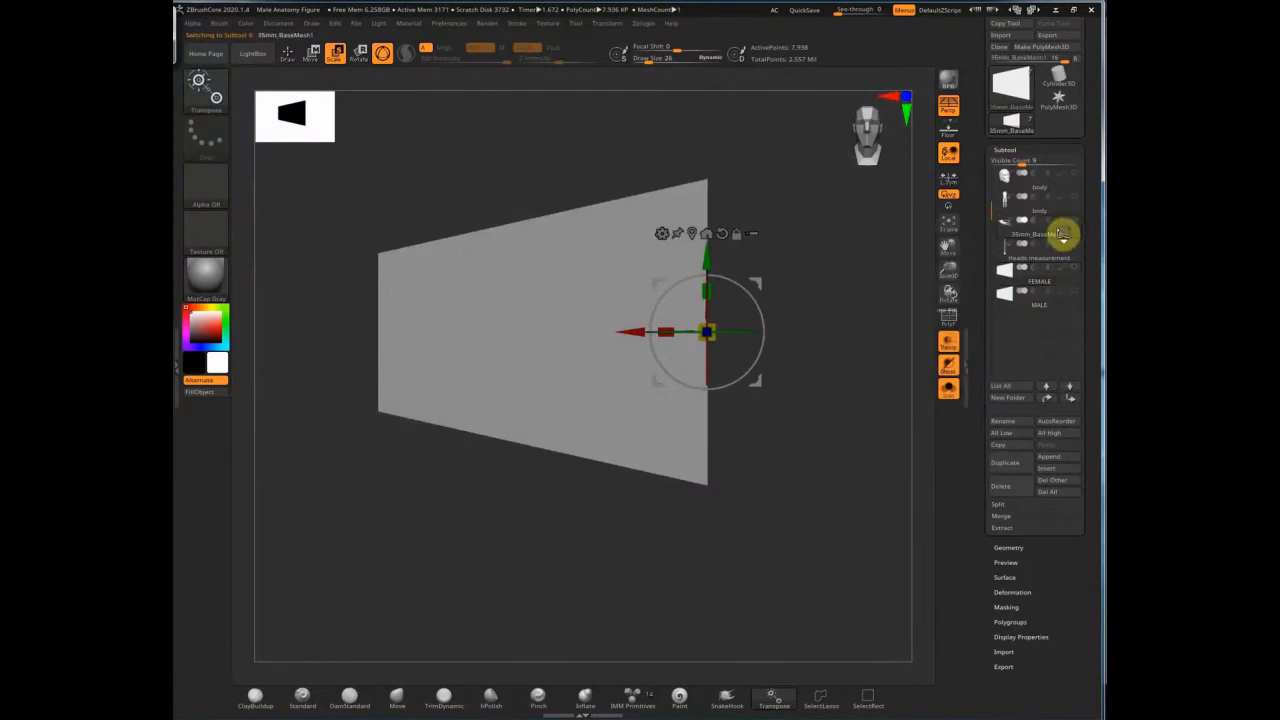
{"action": "left_click", "coordinate": [1070, 210]}
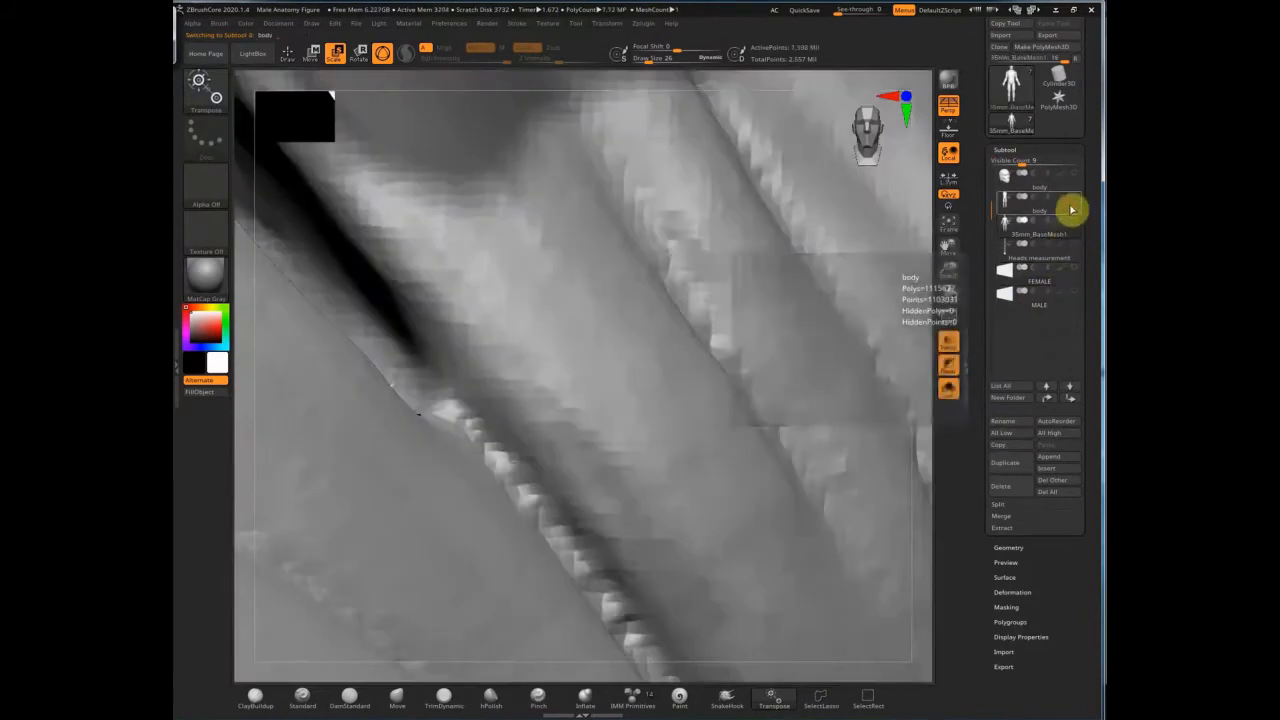
{"action": "left_click", "coordinate": [1073, 188]}
{"action": "left_click_drag", "start_coordinate": [1024, 164], "coordinate": [990, 178]}
{"action": "left_click", "coordinate": [1069, 299]}
Step: Leave solo mode and show the MALE block together with FEMALE, with ghosting turned off
{"action": "left_click", "coordinate": [950, 391]}
{"action": "left_click", "coordinate": [1075, 315]}
{"action": "right_click_drag", "start_coordinate": [802, 406], "coordinate": [712, 326], "text": "ctrl"}
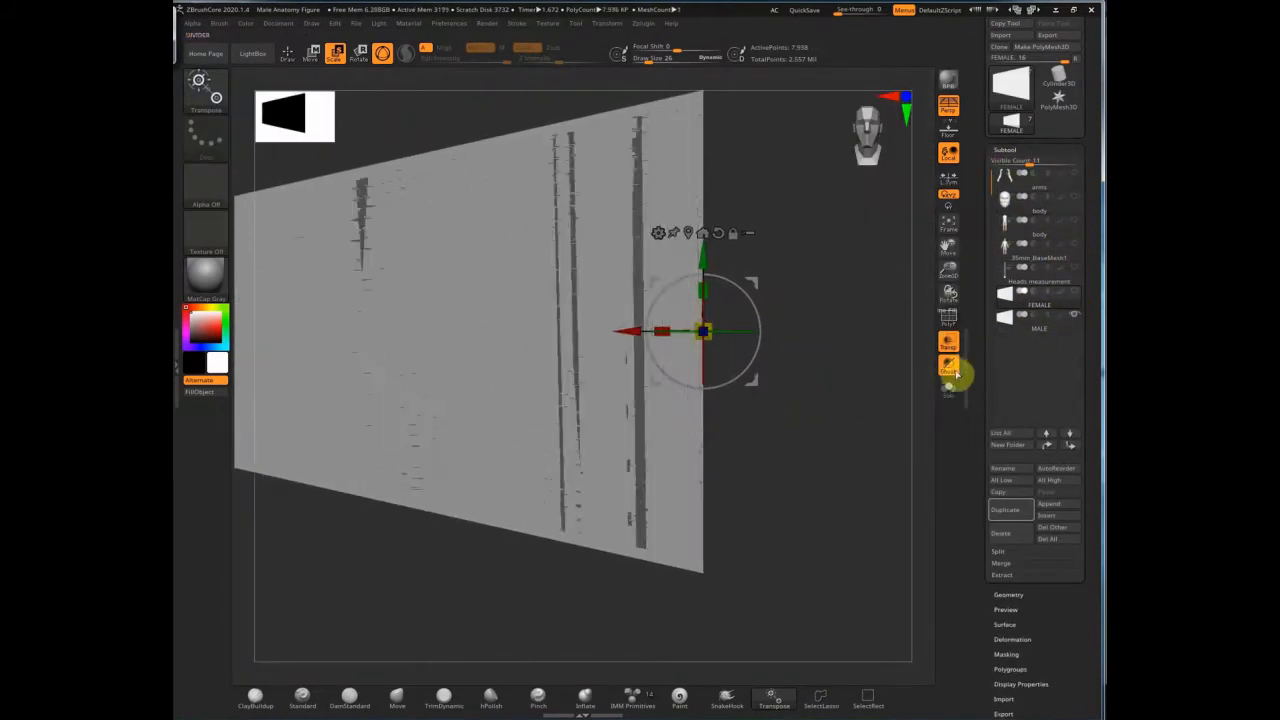
{"action": "left_click", "coordinate": [957, 373]}
Step: Scale the FEMALE block about its wide end to leave a thin clearance against the MALE block
{"action": "left_click_drag", "start_coordinate": [701, 329], "coordinate": [699, 333]}
{"action": "left_click_drag", "start_coordinate": [863, 437], "coordinate": [953, 440], "text": "alt"}
{"action": "left_click_drag", "start_coordinate": [797, 332], "coordinate": [795, 332]}
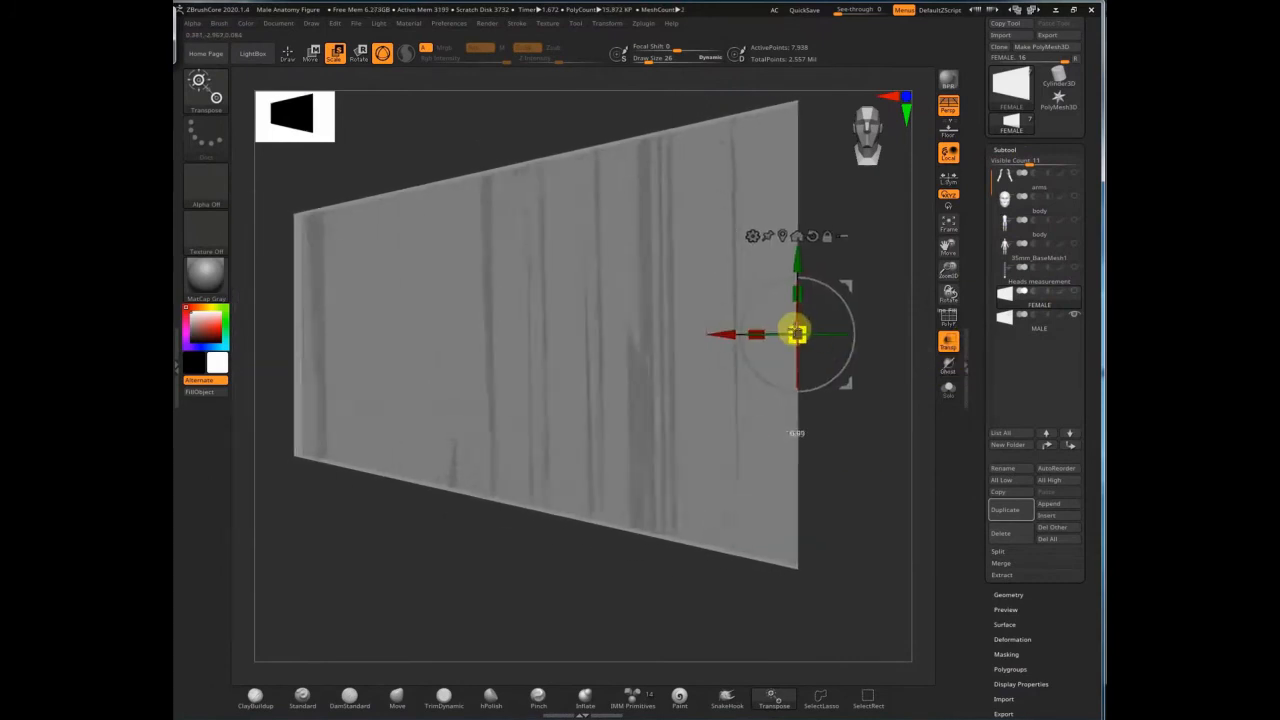
{"action": "left_click_drag", "start_coordinate": [871, 491], "coordinate": [847, 438]}
{"action": "left_click_drag", "start_coordinate": [838, 520], "coordinate": [815, 470], "text": "alt"}
{"action": "left_click_drag", "start_coordinate": [793, 325], "coordinate": [716, 349]}
{"action": "left_click_drag", "start_coordinate": [832, 522], "coordinate": [818, 525], "text": "alt"}
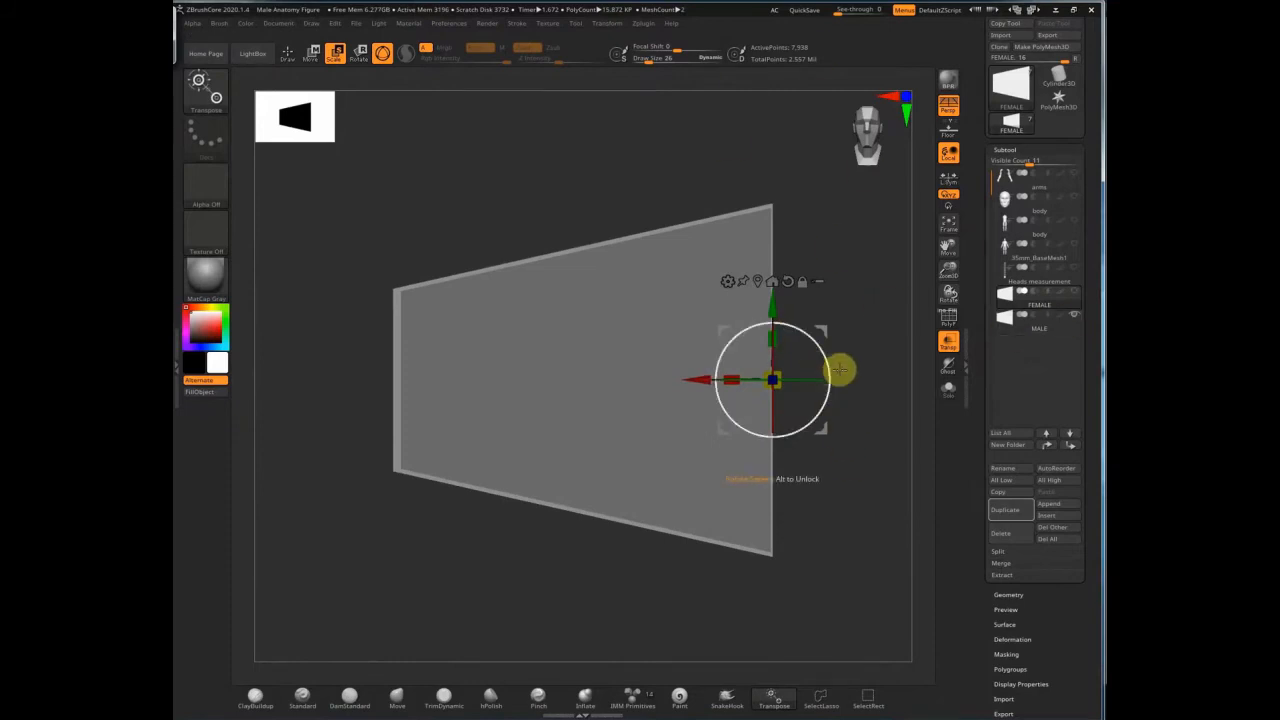
Step: Return to Draw mode and open the geometry settings for the FEMALE block
{"action": "key", "text": "q"}
{"action": "left_click_drag", "start_coordinate": [828, 400], "coordinate": [626, 500], "text": "alt"}
{"action": "left_click", "coordinate": [1029, 595]}
{"action": "left_click_drag", "start_coordinate": [1092, 596], "coordinate": [1093, 591]}
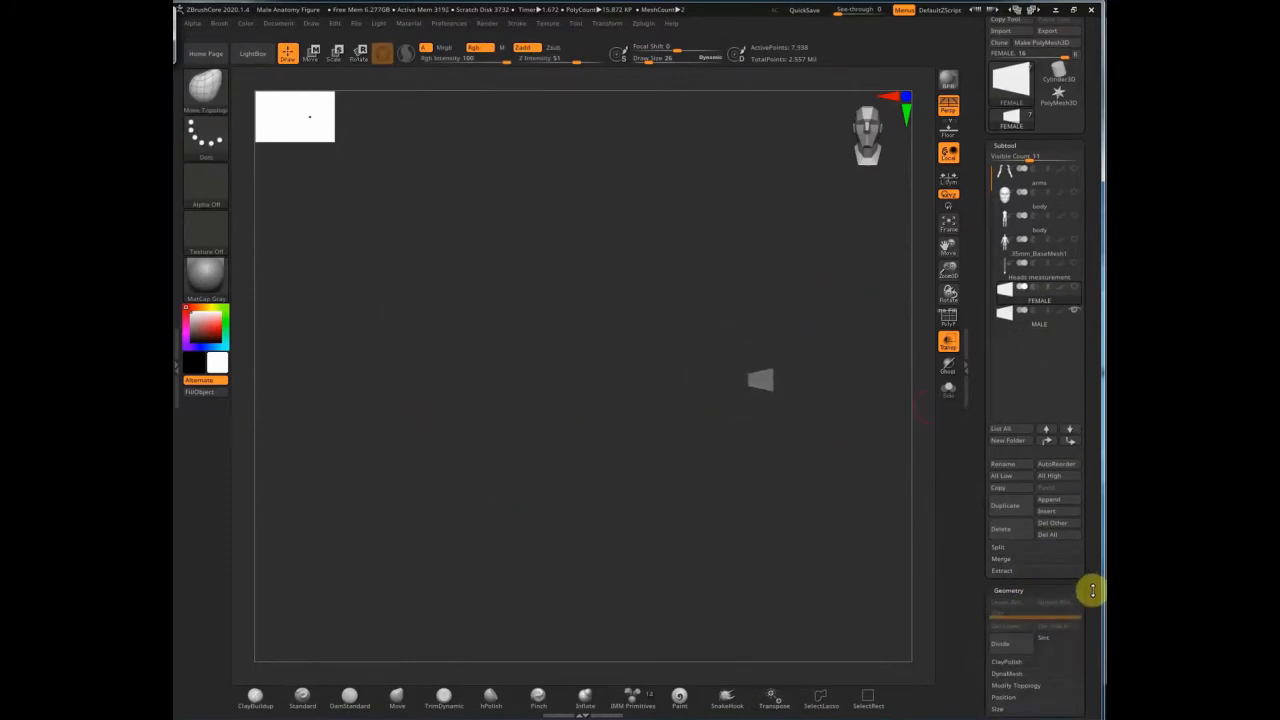
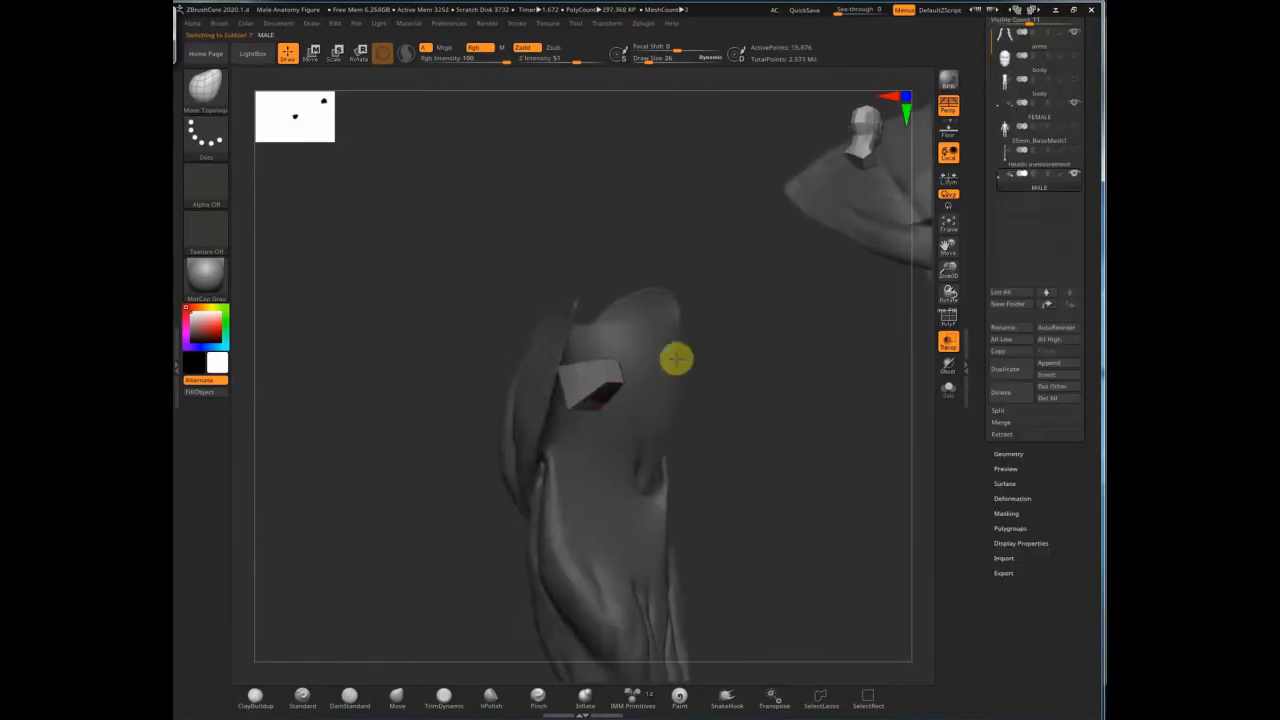
Step: Show only the body with the FEMALE block at its shoulder, without transparency
{"action": "right_click_drag", "start_coordinate": [674, 360], "coordinate": [838, 313]}
{"action": "left_click", "coordinate": [1074, 80]}
{"action": "left_click", "coordinate": [1075, 172]}
{"action": "left_click", "coordinate": [1075, 33]}
{"action": "left_click", "coordinate": [949, 338]}
{"action": "right_click_drag", "start_coordinate": [845, 400], "coordinate": [519, 483]}
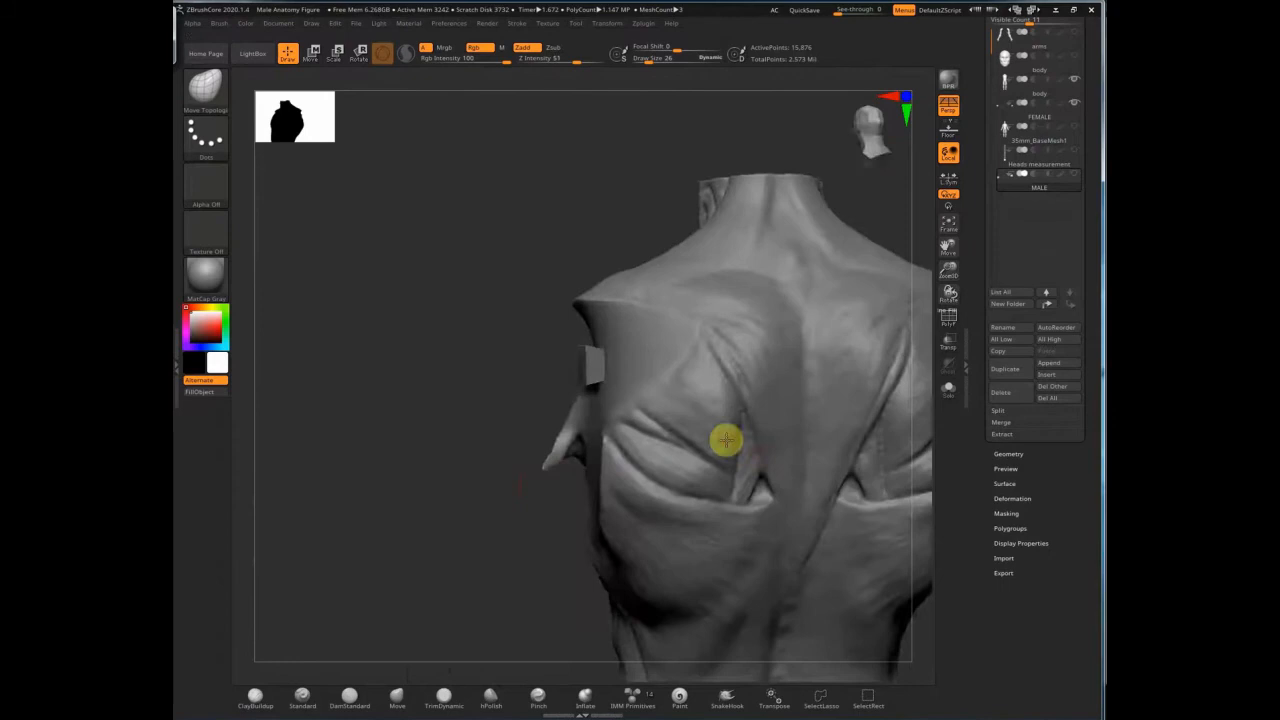
{"action": "right_click_drag", "start_coordinate": [726, 440], "coordinate": [414, 526], "text": "shift"}
Step: Set the FEMALE block to subtract from the body and save the project
{"action": "left_click", "coordinate": [1030, 106]}
{"action": "left_click", "coordinate": [1062, 95]}
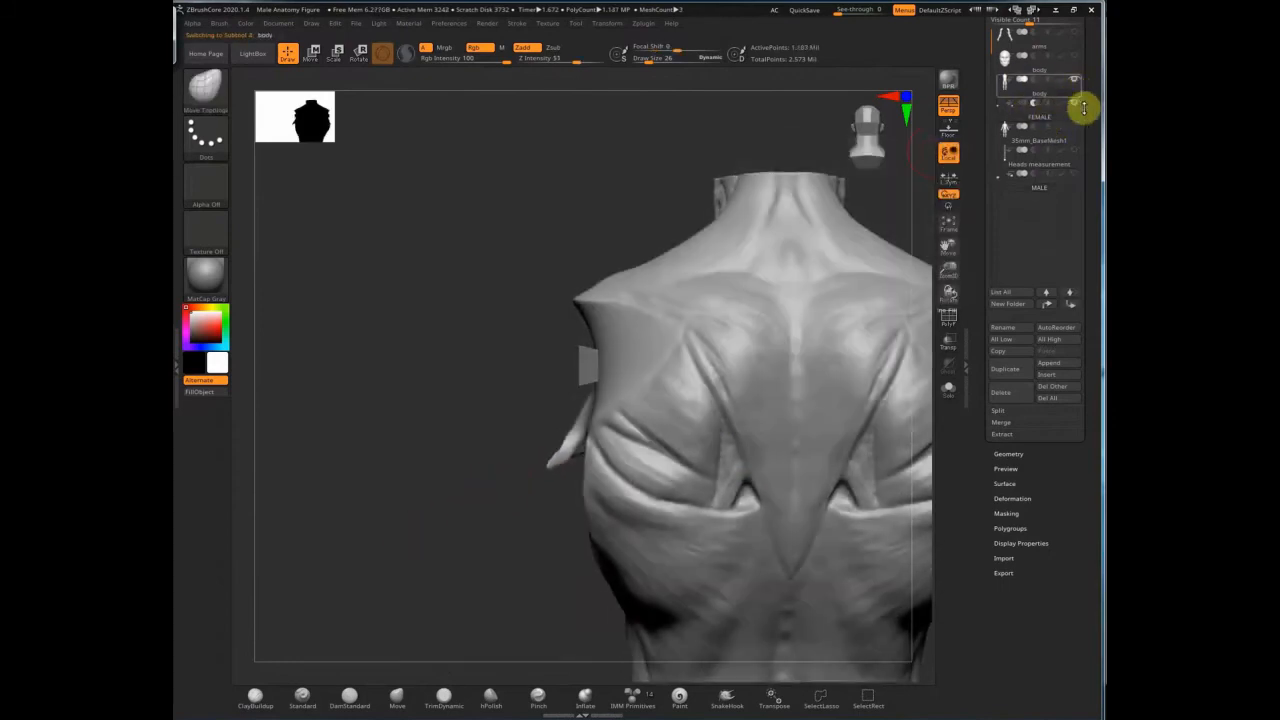
{"action": "left_click", "coordinate": [1024, 456]}
{"action": "mouse_move", "coordinate": [1094, 199]}
{"action": "left_mouse_down"}
{"action": "mouse_move", "coordinate": [1094, 223]}
{"action": "mouse_move", "coordinate": [1091, 200]}
{"action": "left_mouse_up"}
{"action": "key", "text": "ctrl+s"}
{"action": "key", "text": "Return"}
Step: Merge the body down with the FEMALE block
{"action": "left_click", "coordinate": [1056, 95]}
{"action": "left_click", "coordinate": [1003, 430]}
{"action": "left_click", "coordinate": [1025, 447]}
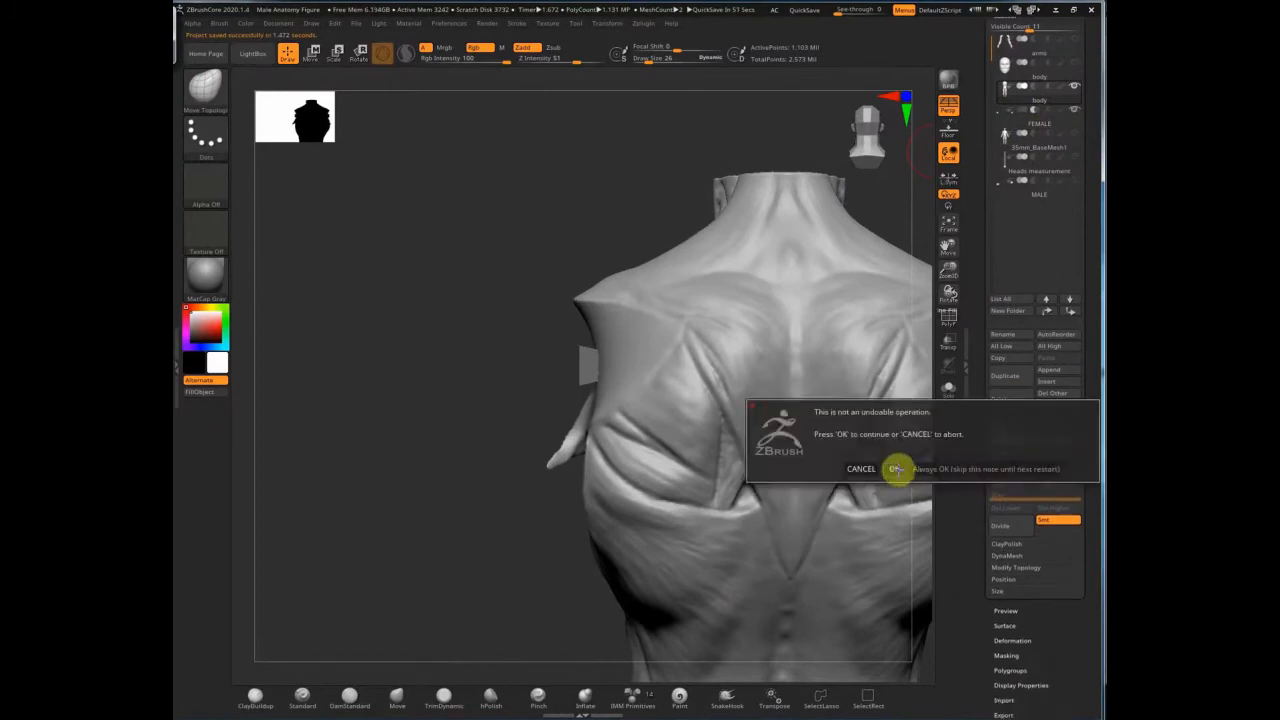
{"action": "left_click", "coordinate": [897, 469]}
Step: Place the MALE block directly below the arms in the subtool order and isolate the arms for merging with it
{"action": "left_click_drag", "start_coordinate": [410, 450], "coordinate": [700, 488]}
{"action": "left_click_drag", "start_coordinate": [1057, 171], "coordinate": [1060, 61]}
{"action": "left_click", "coordinate": [1066, 68]}
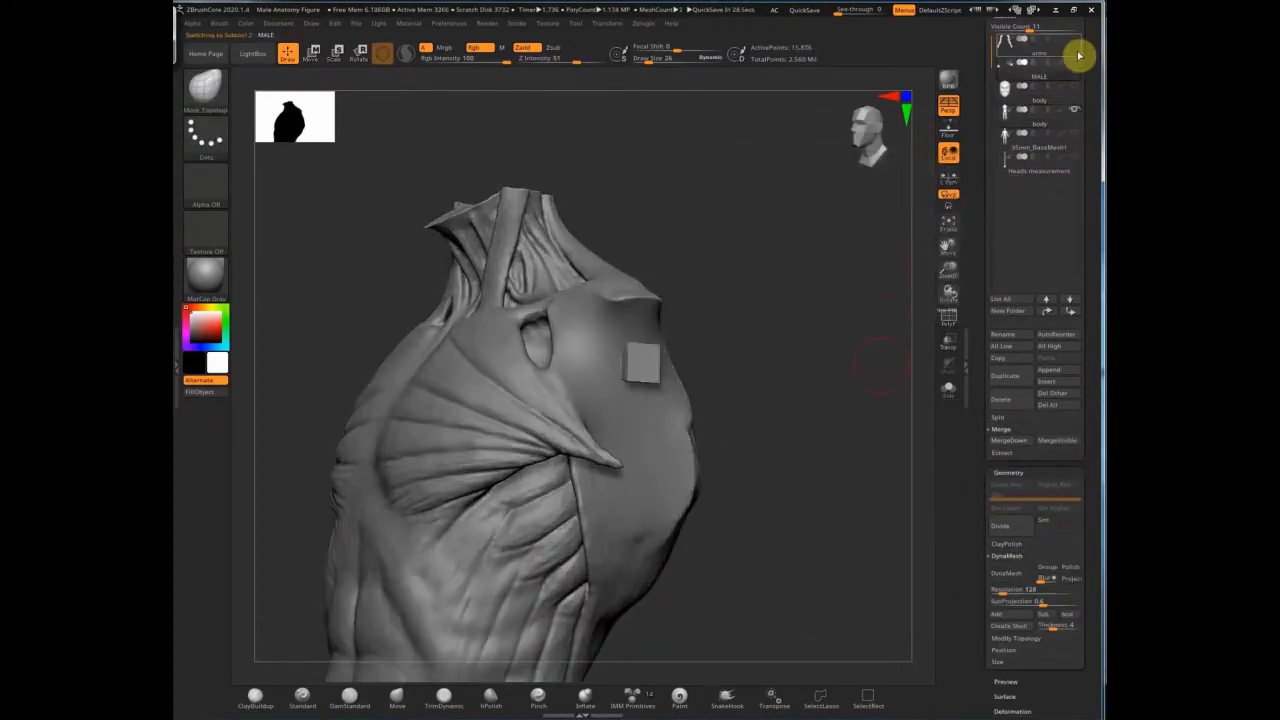
{"action": "left_click", "coordinate": [1077, 40]}
{"action": "left_click", "coordinate": [1077, 111]}
{"action": "left_click_drag", "start_coordinate": [857, 314], "coordinate": [885, 312], "text": "shift"}
{"action": "left_click", "coordinate": [1043, 52]}
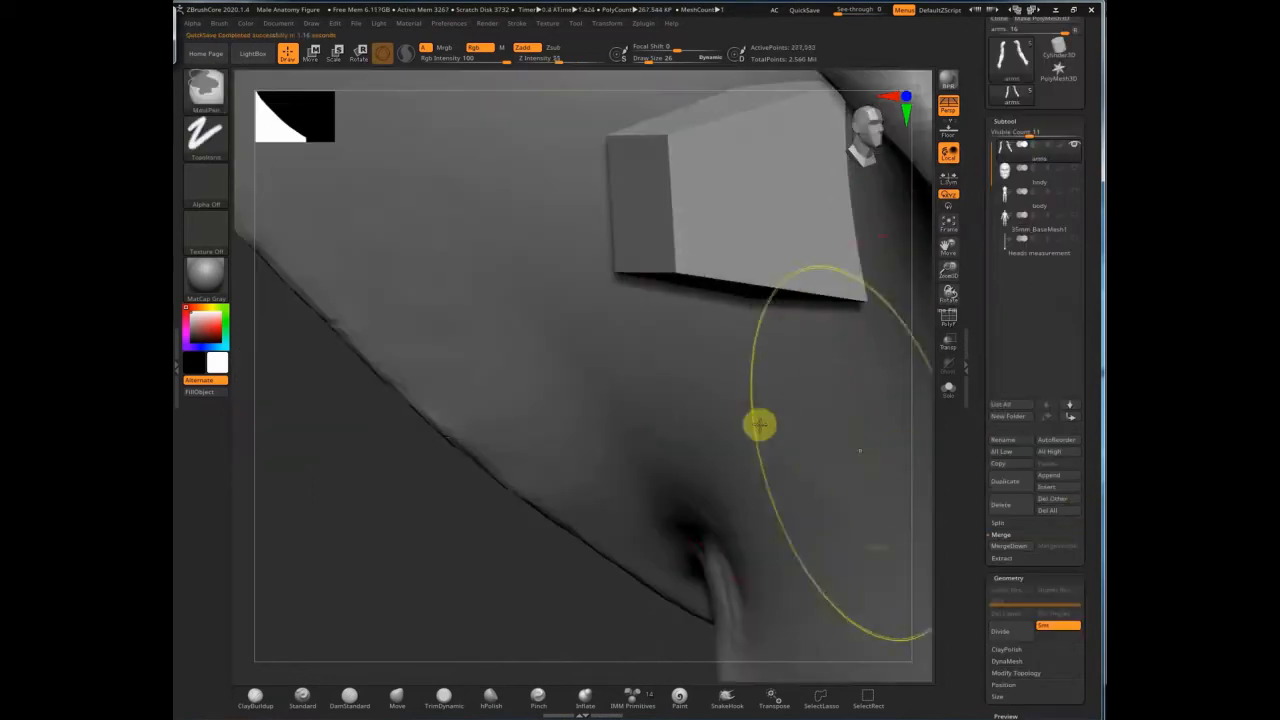
{"action": "scroll", "coordinate": [1083, 537], "scroll_direction": "down", "scroll_amount": 3}
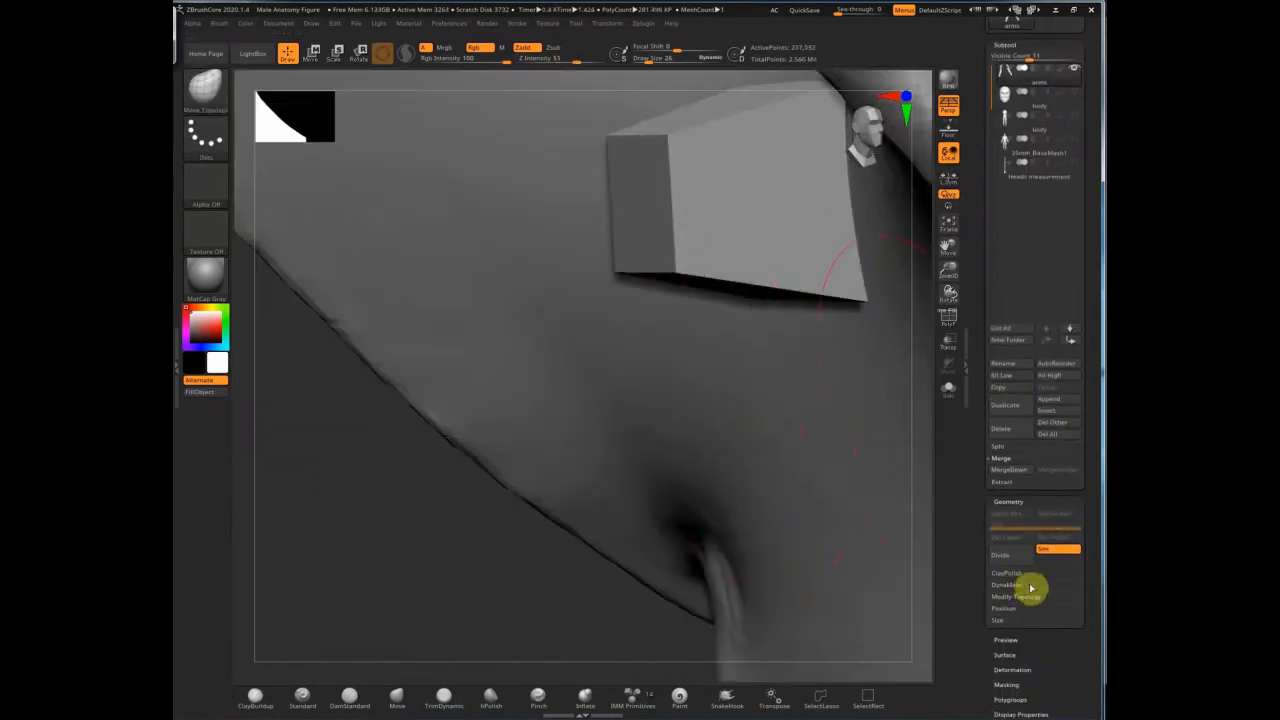
{"action": "left_click_drag", "start_coordinate": [583, 520], "coordinate": [640, 446]}
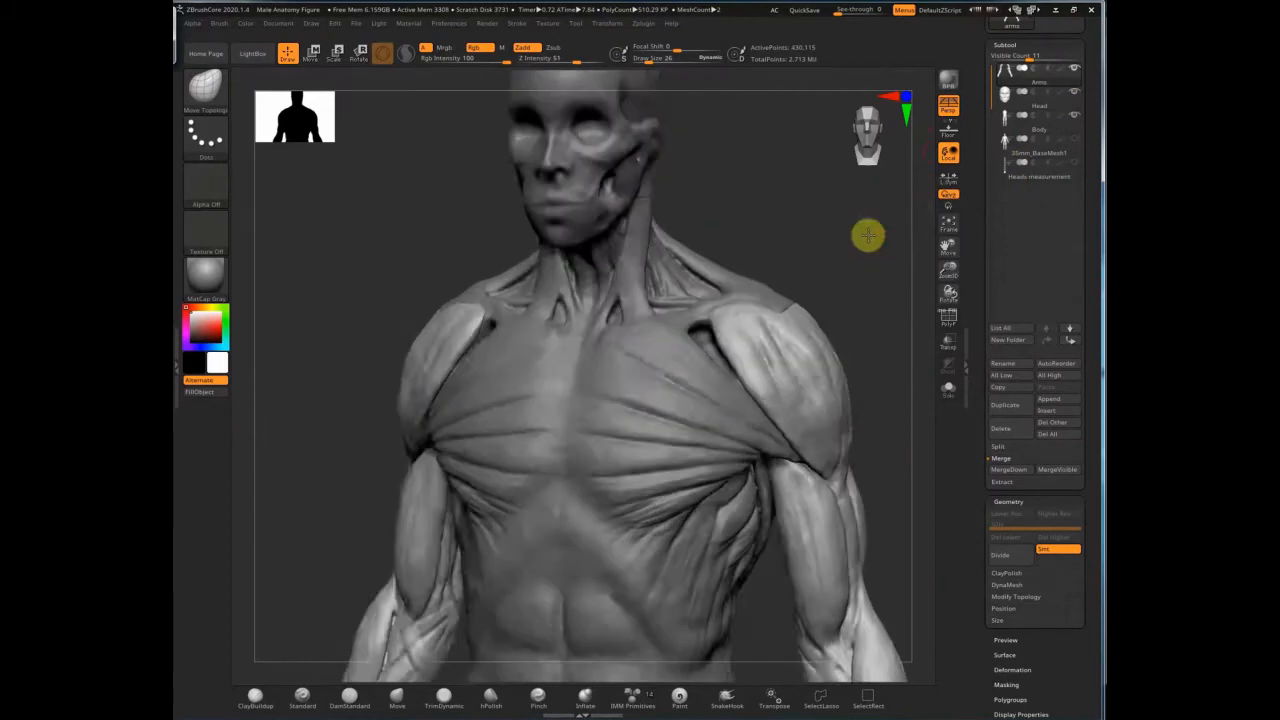
Step: Move the Head subtool above Arms in the subtool order and save the project
{"action": "left_click", "coordinate": [1037, 120]}
{"action": "left_click_drag", "start_coordinate": [880, 232], "coordinate": [1043, 171]}
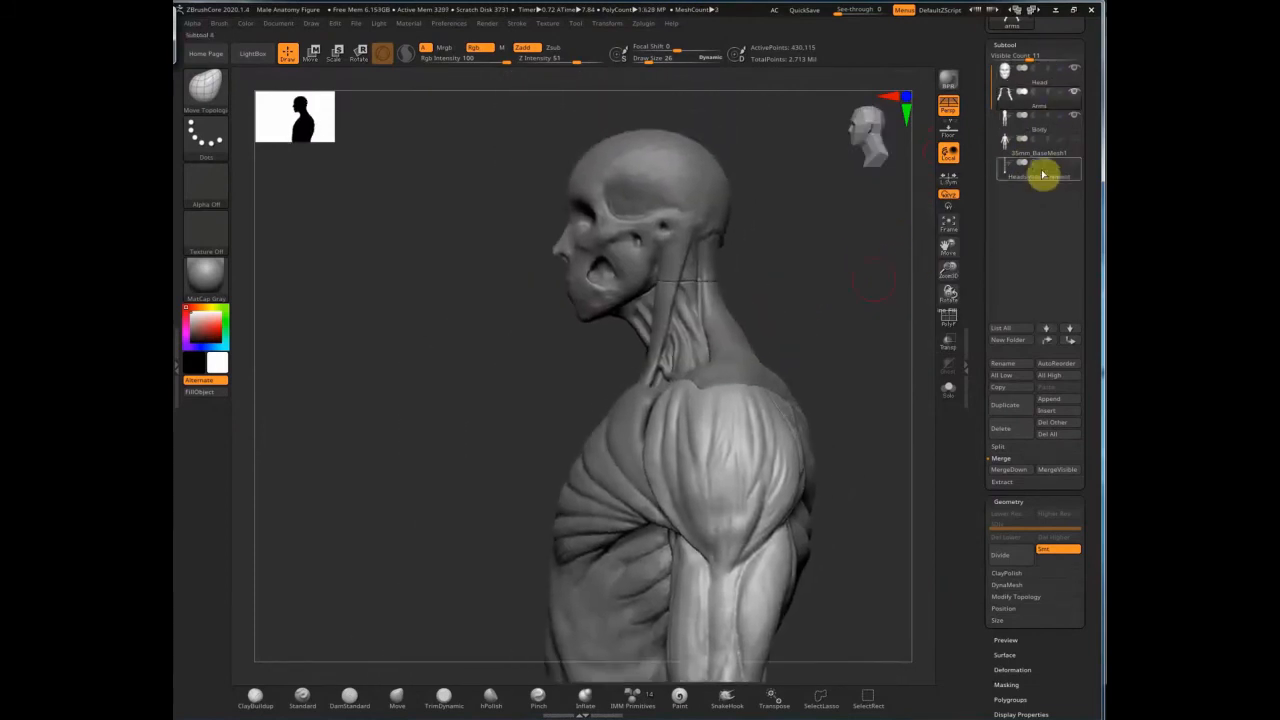
{"action": "left_click_drag", "start_coordinate": [839, 318], "coordinate": [771, 351]}
{"action": "key", "text": "ctrl+s"}
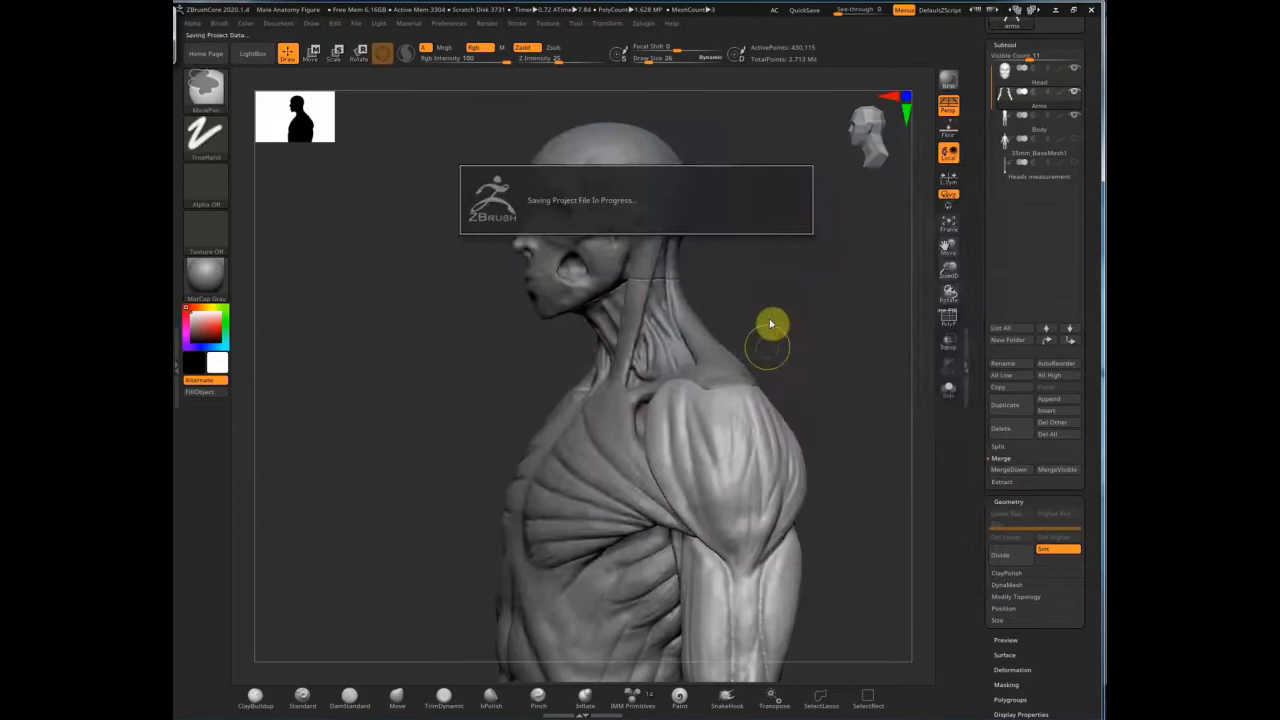
Step: Add another cube as a new subtool and make it active
{"action": "left_click", "coordinate": [1046, 410]}
{"action": "left_click", "coordinate": [814, 434]}
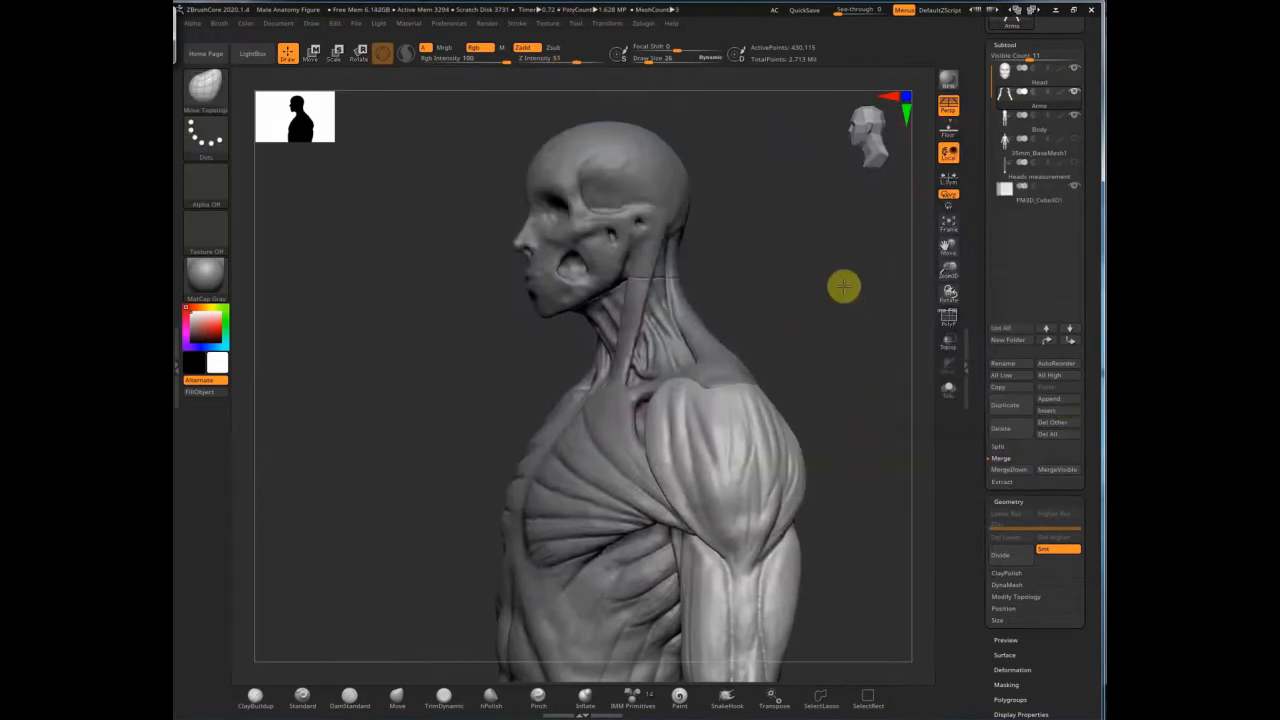
{"action": "left_click", "coordinate": [758, 509], "text": "alt"}
Step: Move the new cube up to the neck joint and scale it down to fit inside the neck
{"action": "key", "text": "e"}
{"action": "left_click_drag", "start_coordinate": [661, 634], "coordinate": [661, 202]}
{"action": "left_click_drag", "start_coordinate": [660, 274], "coordinate": [492, 340]}
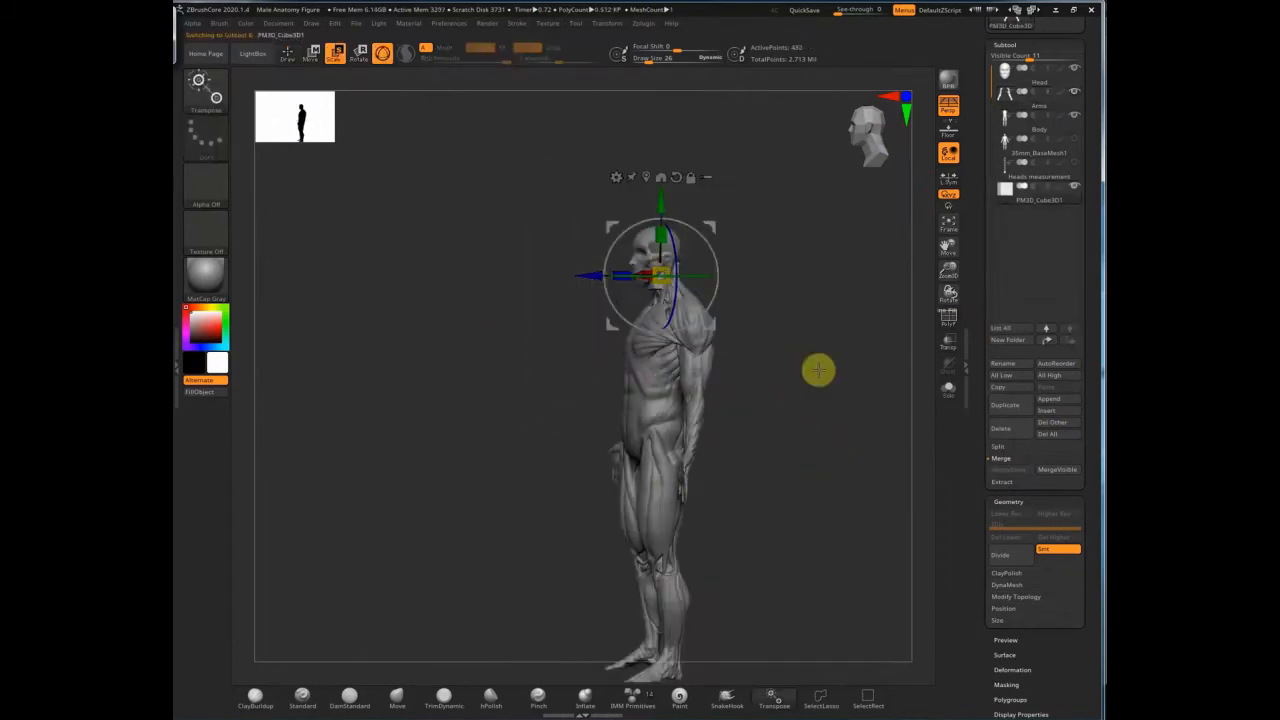
{"action": "key", "text": "f"}
{"action": "key", "text": "f"}
{"action": "right_click_drag", "start_coordinate": [760, 374], "coordinate": [681, 380], "text": "ctrl"}
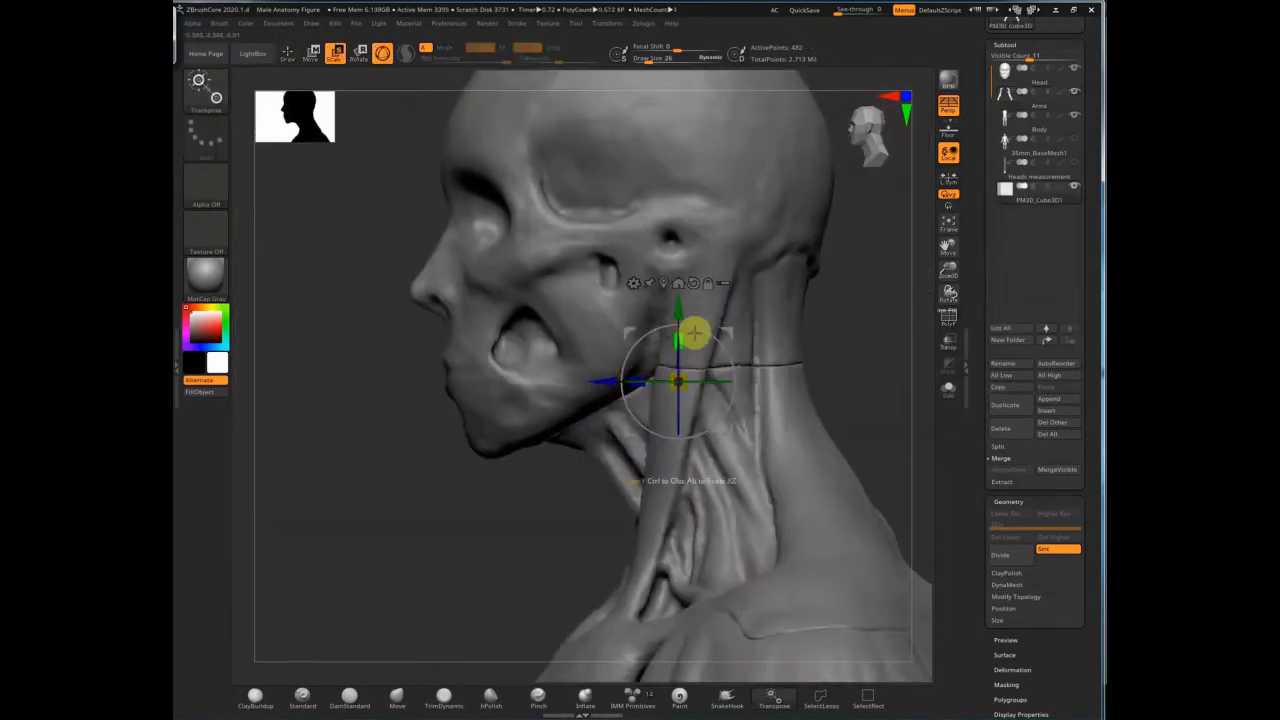
Step: Taper the neck cube in solo mode so it narrows towards its upper face
{"action": "key", "text": "alt+s"}
{"action": "left_click", "coordinate": [634, 283]}
{"action": "left_click", "coordinate": [731, 383]}
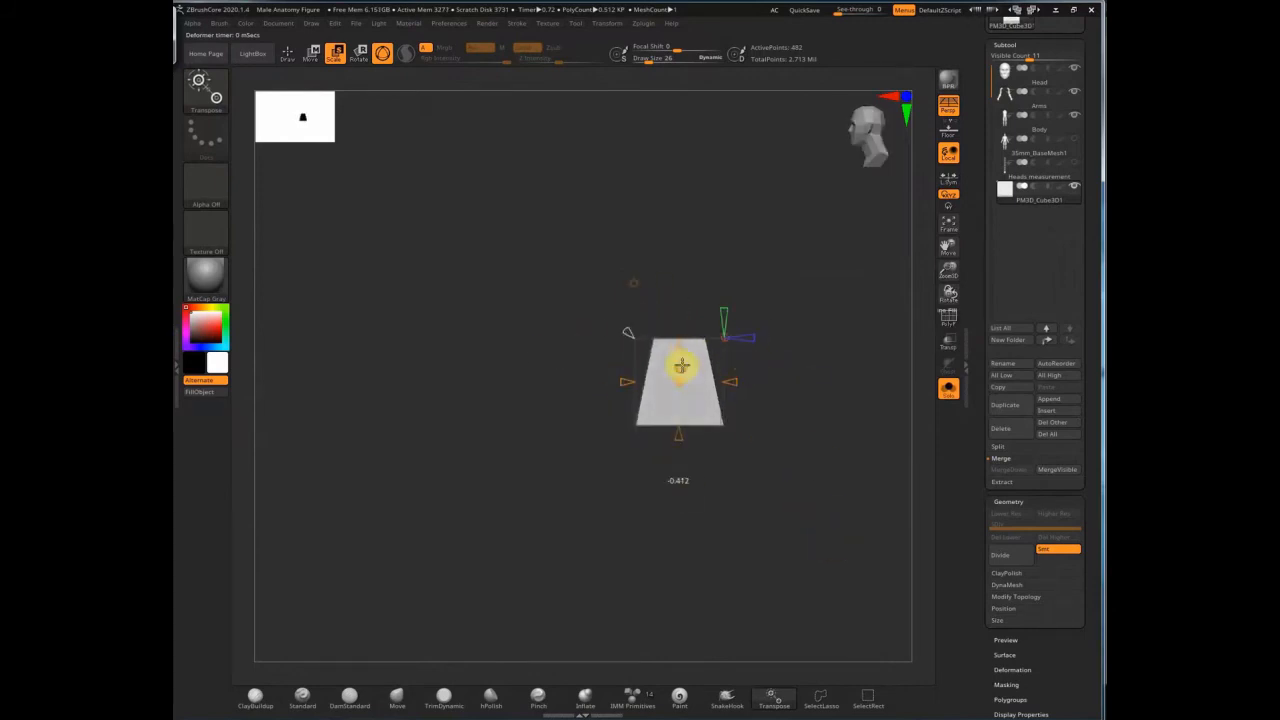
{"action": "key", "text": "alt+s"}
Step: Hide the Body and Arms subtools and move Body above Arms in the subtool order
{"action": "left_click", "coordinate": [1074, 116]}
{"action": "left_click_drag", "start_coordinate": [814, 420], "coordinate": [690, 300]}
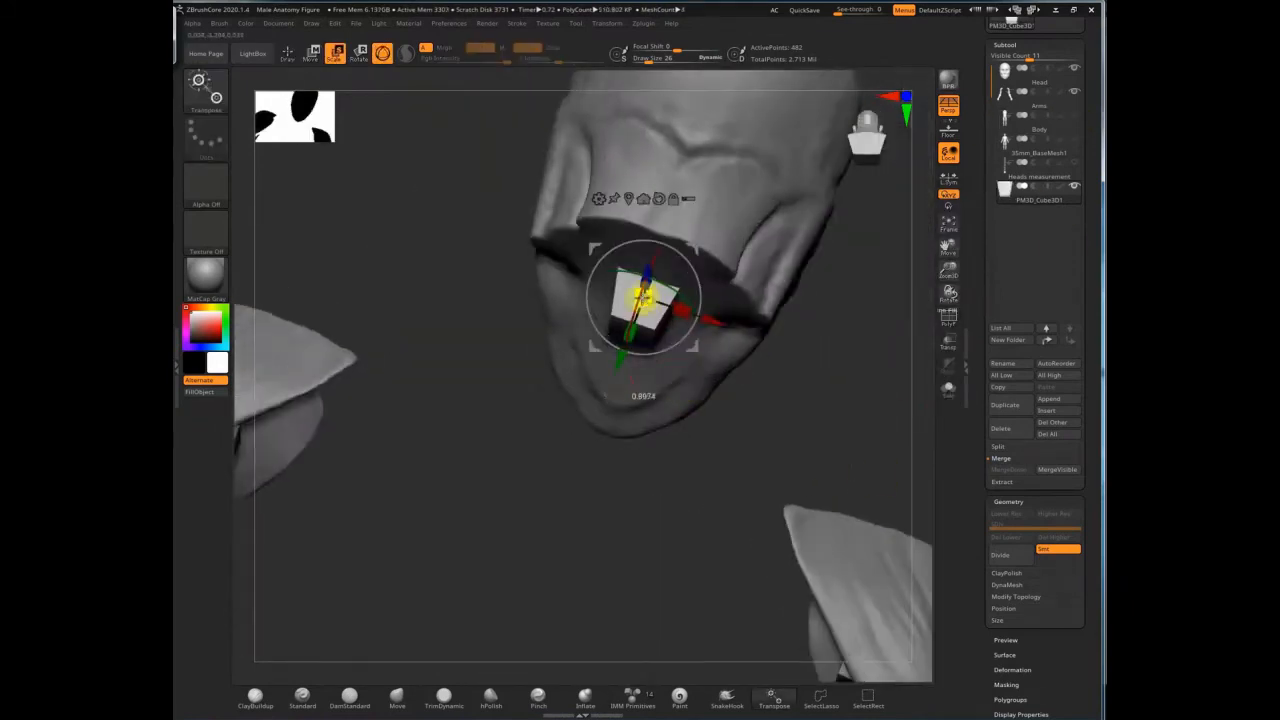
{"action": "left_click_drag", "start_coordinate": [792, 410], "coordinate": [850, 370]}
{"action": "left_click_drag", "start_coordinate": [1075, 93], "coordinate": [1046, 120]}
Step: Position and scale the tapered cube in the head's neck cut with its narrow end facing down
{"action": "left_click_drag", "start_coordinate": [774, 436], "coordinate": [630, 325]}
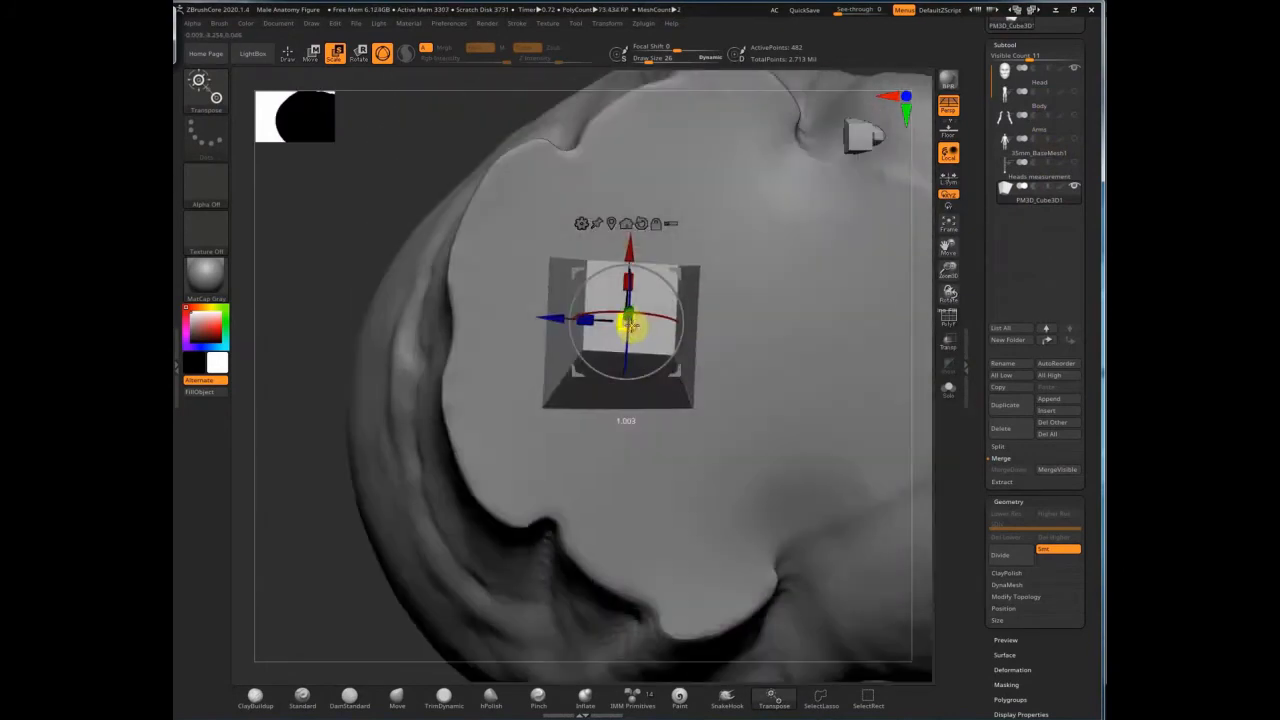
{"action": "left_click_drag", "start_coordinate": [762, 243], "coordinate": [680, 455], "text": "shift"}
{"action": "left_click_drag", "start_coordinate": [627, 415], "coordinate": [627, 400]}
{"action": "left_click_drag", "start_coordinate": [704, 524], "coordinate": [802, 474]}
Step: Subdivide the tapered neck cube twice
{"action": "left_click", "coordinate": [1020, 501]}
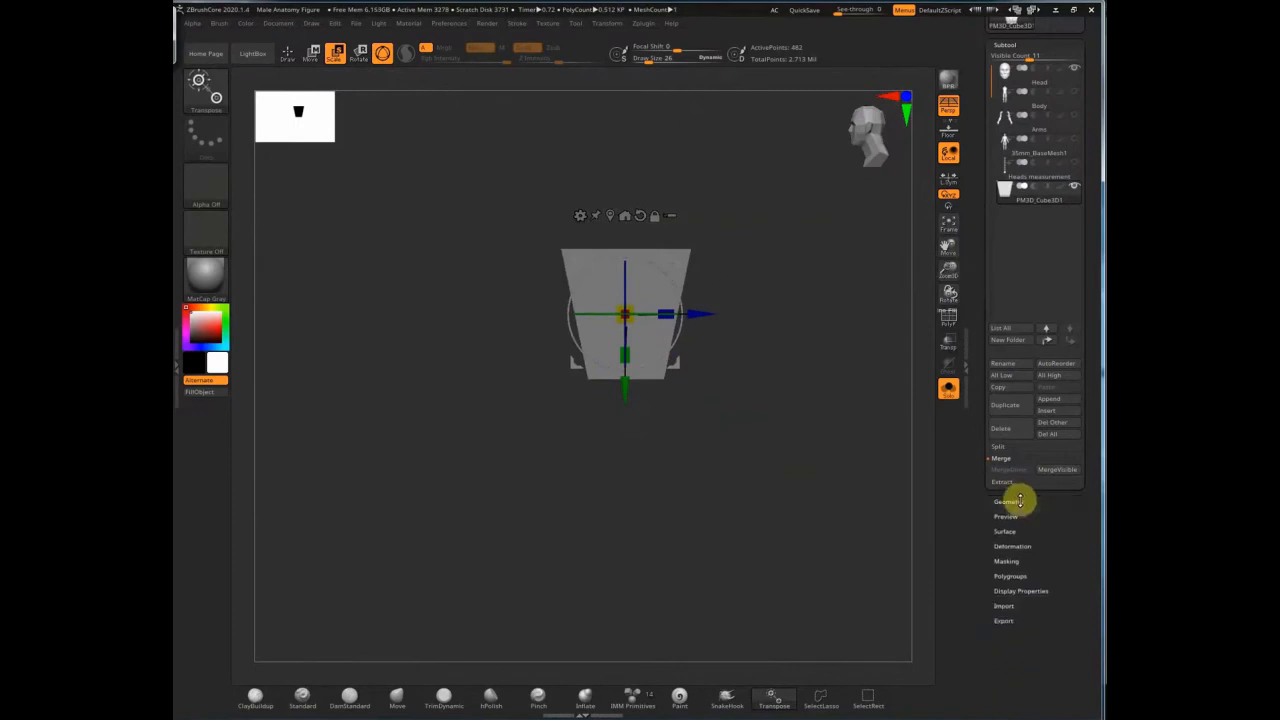
{"action": "left_click", "coordinate": [1019, 500]}
{"action": "left_click", "coordinate": [1011, 556]}
{"action": "left_click", "coordinate": [1011, 556]}
{"action": "left_click", "coordinate": [1022, 498]}
{"action": "left_click", "coordinate": [1020, 500]}
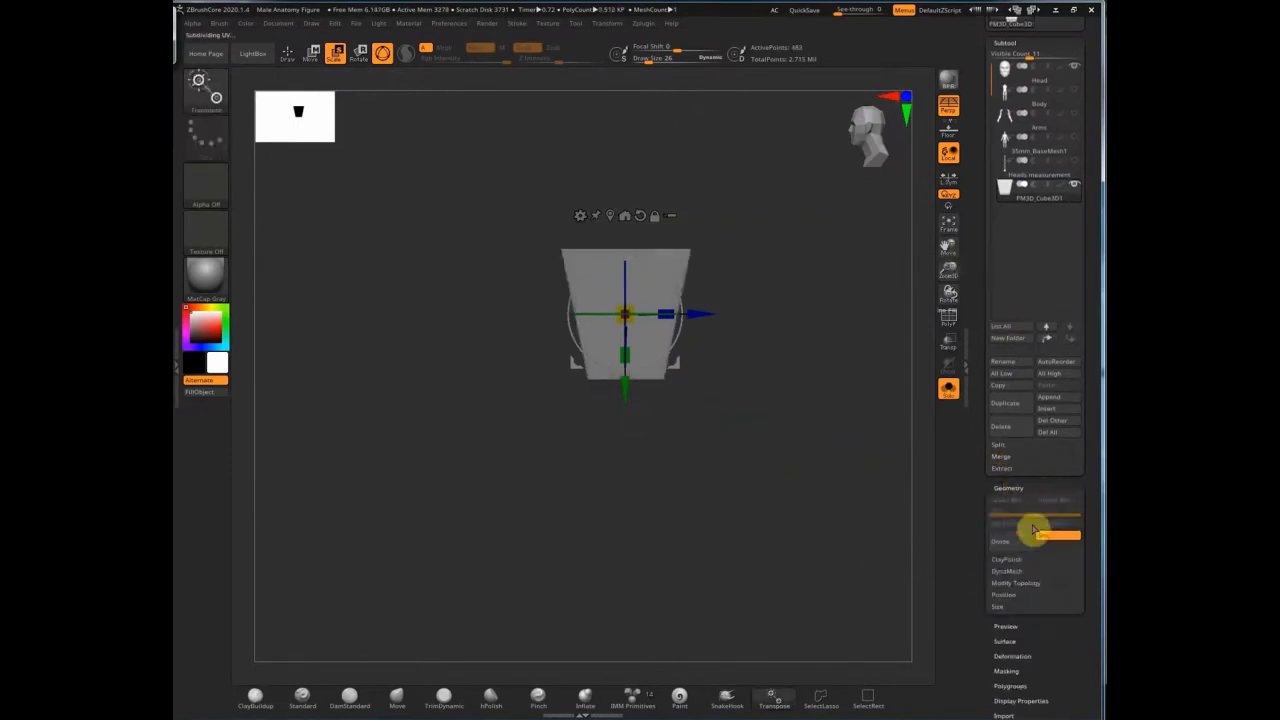
{"action": "left_click", "coordinate": [1020, 490]}
{"action": "left_click_drag", "start_coordinate": [838, 485], "coordinate": [830, 455]}
Step: Duplicate the neck cube and rename the two copies FEMALE and male
{"action": "left_click", "coordinate": [1007, 403]}
{"action": "left_click", "coordinate": [1038, 195]}
{"action": "left_click", "coordinate": [1012, 361]}
{"action": "left_click", "coordinate": [1003, 360]}
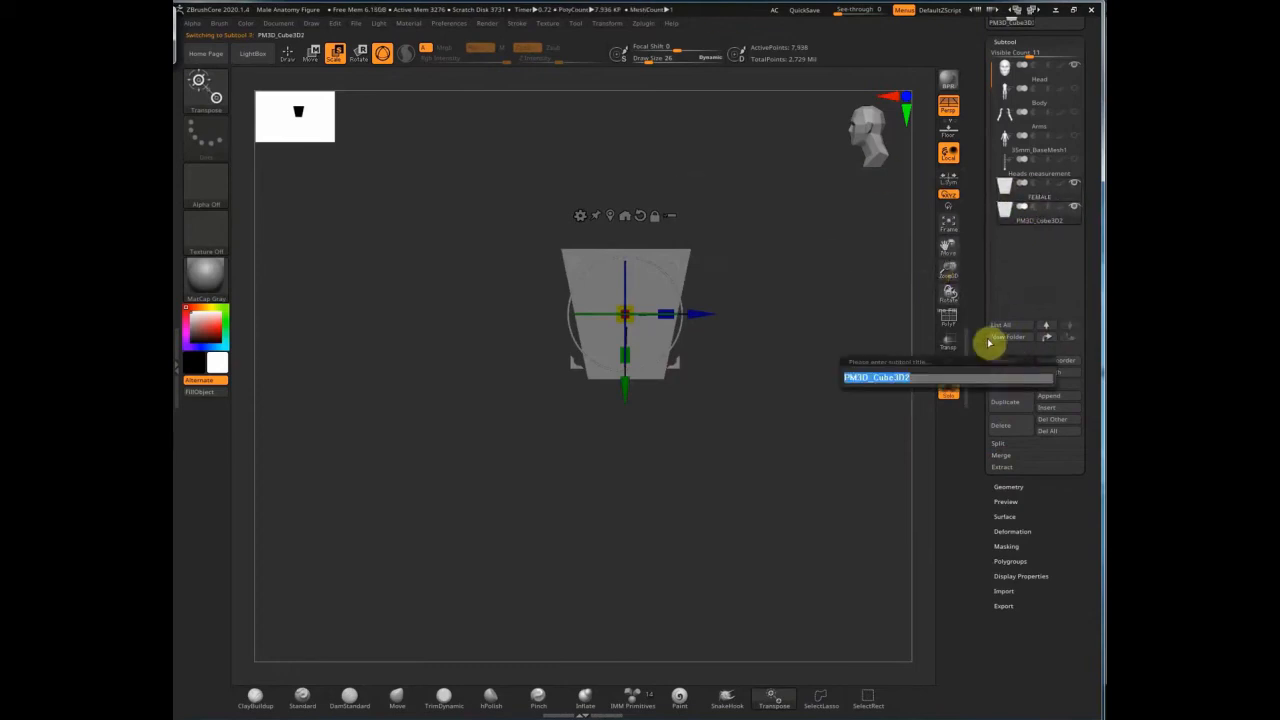
Step: Scale the FEMALE block up slightly from its wide face, using transparency to compare it with the male block
{"action": "mouse_move", "coordinate": [771, 285]}
{"action": "left_mouse_down"}
{"action": "mouse_move", "coordinate": [683, 234]}
{"action": "mouse_move", "coordinate": [771, 289]}
{"action": "left_mouse_up"}
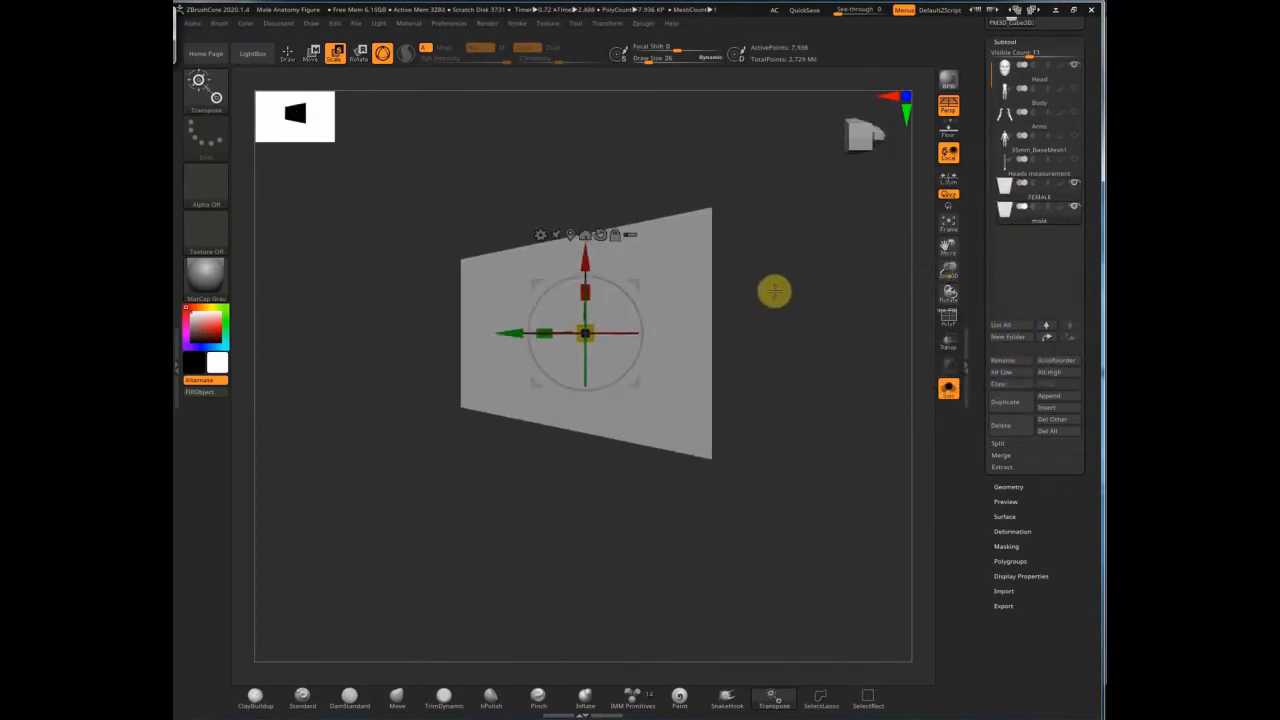
{"action": "left_click", "coordinate": [712, 332]}
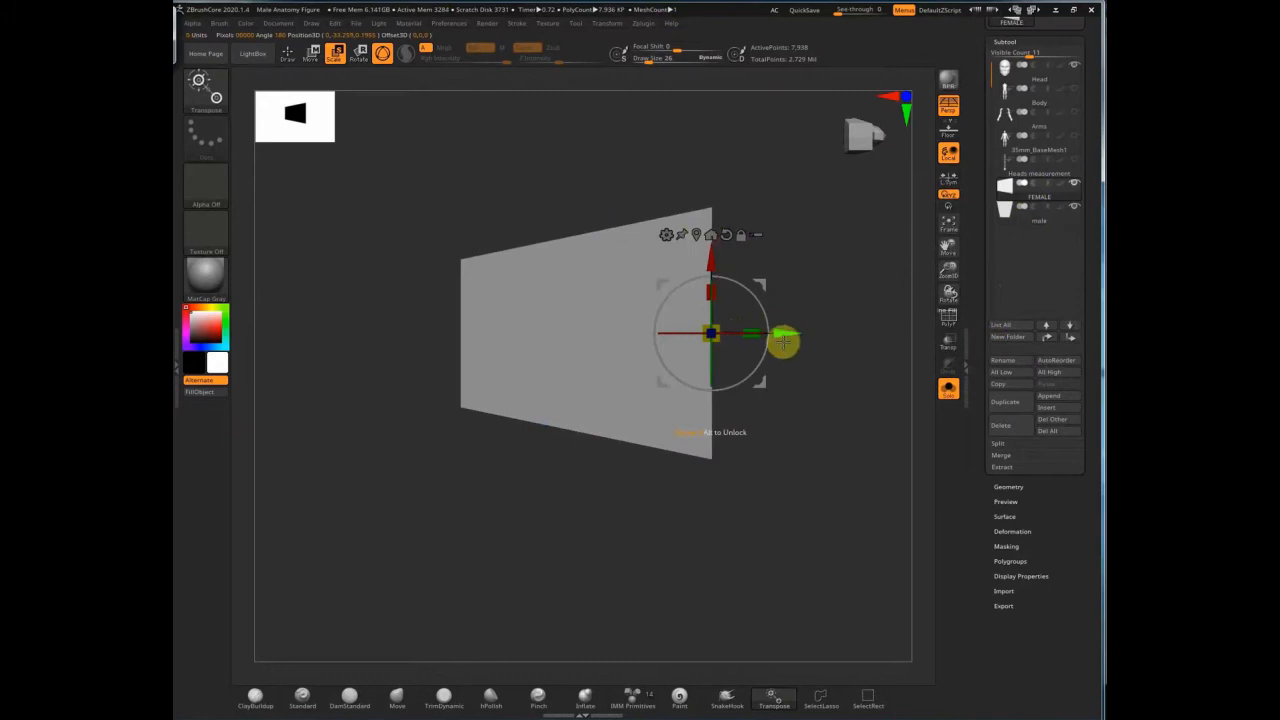
{"action": "left_click_drag", "start_coordinate": [712, 332], "coordinate": [717, 513]}
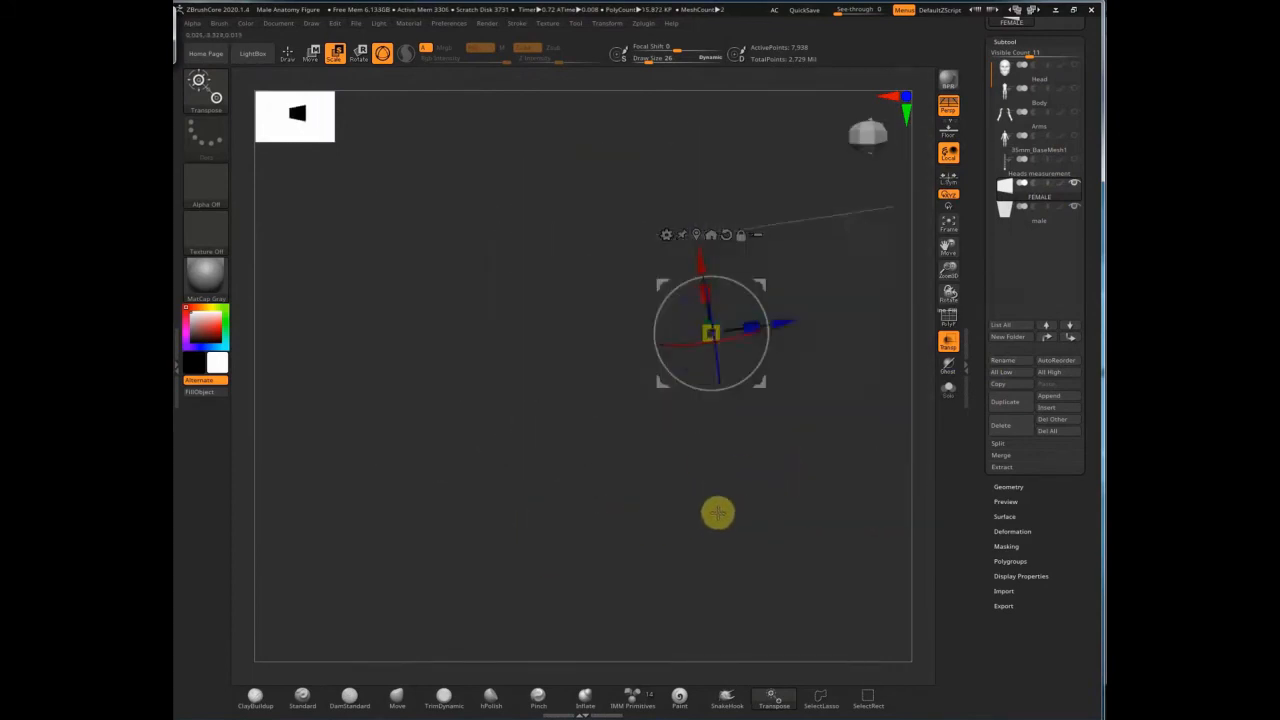
{"action": "left_click_drag", "start_coordinate": [702, 400], "coordinate": [647, 390]}
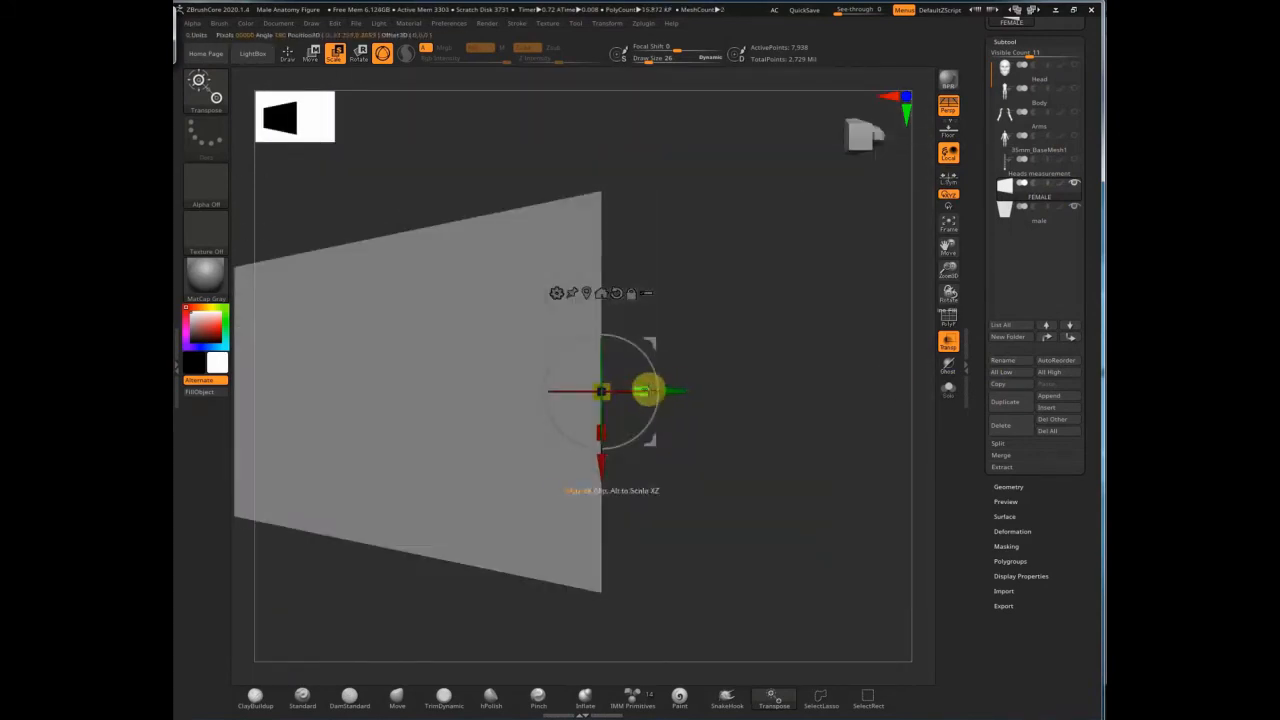
{"action": "left_click_drag", "start_coordinate": [446, 390], "coordinate": [558, 390]}
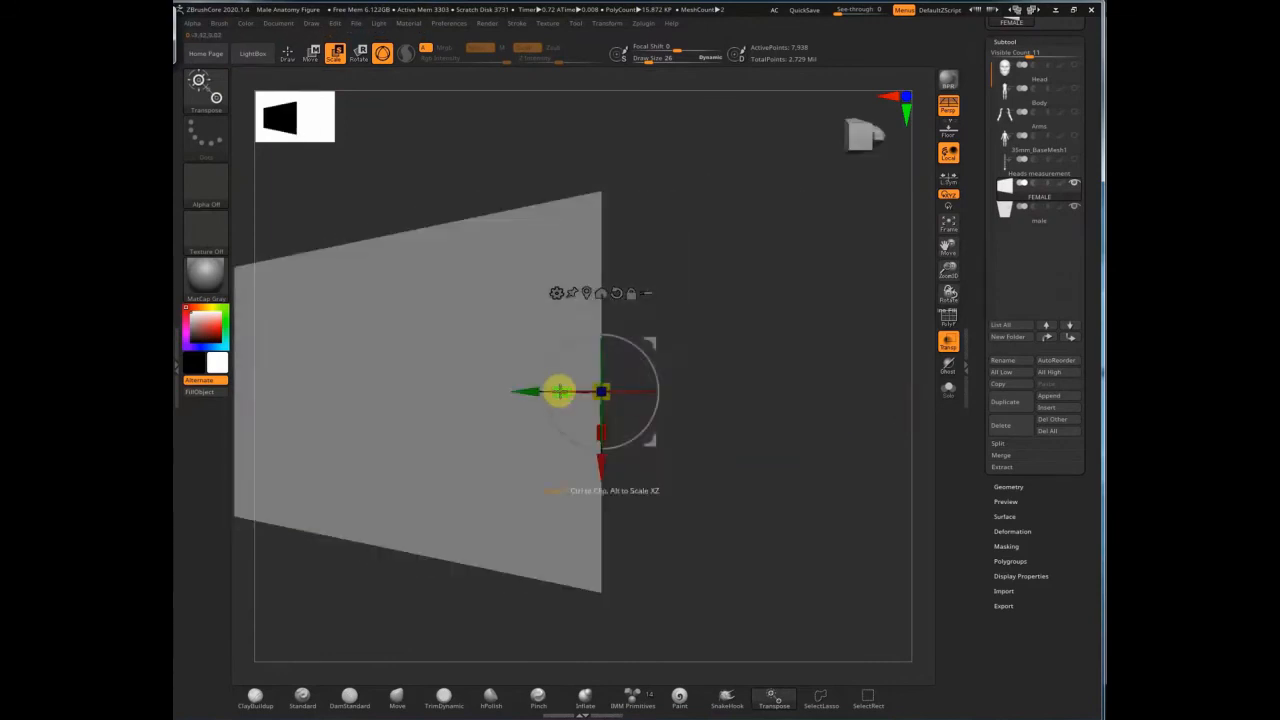
{"action": "left_click_drag", "start_coordinate": [753, 426], "coordinate": [771, 508]}
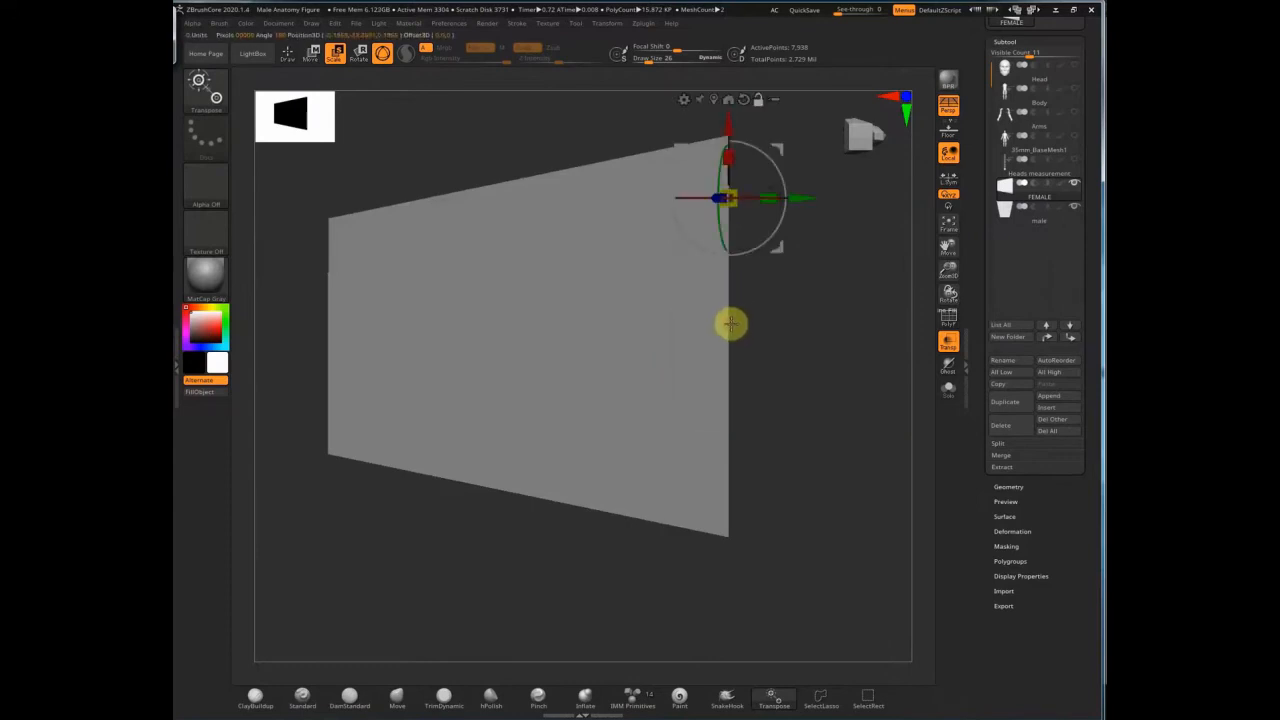
{"action": "mouse_move", "coordinate": [757, 323]}
{"action": "left_mouse_down"}
{"action": "mouse_move", "coordinate": [766, 477]}
{"action": "mouse_move", "coordinate": [720, 320]}
{"action": "mouse_move", "coordinate": [848, 447]}
{"action": "mouse_move", "coordinate": [660, 354]}
{"action": "mouse_move", "coordinate": [797, 511]}
{"action": "mouse_move", "coordinate": [497, 480]}
{"action": "mouse_move", "coordinate": [593, 487]}
{"action": "mouse_move", "coordinate": [646, 426]}
{"action": "mouse_move", "coordinate": [943, 380]}
{"action": "left_mouse_up"}
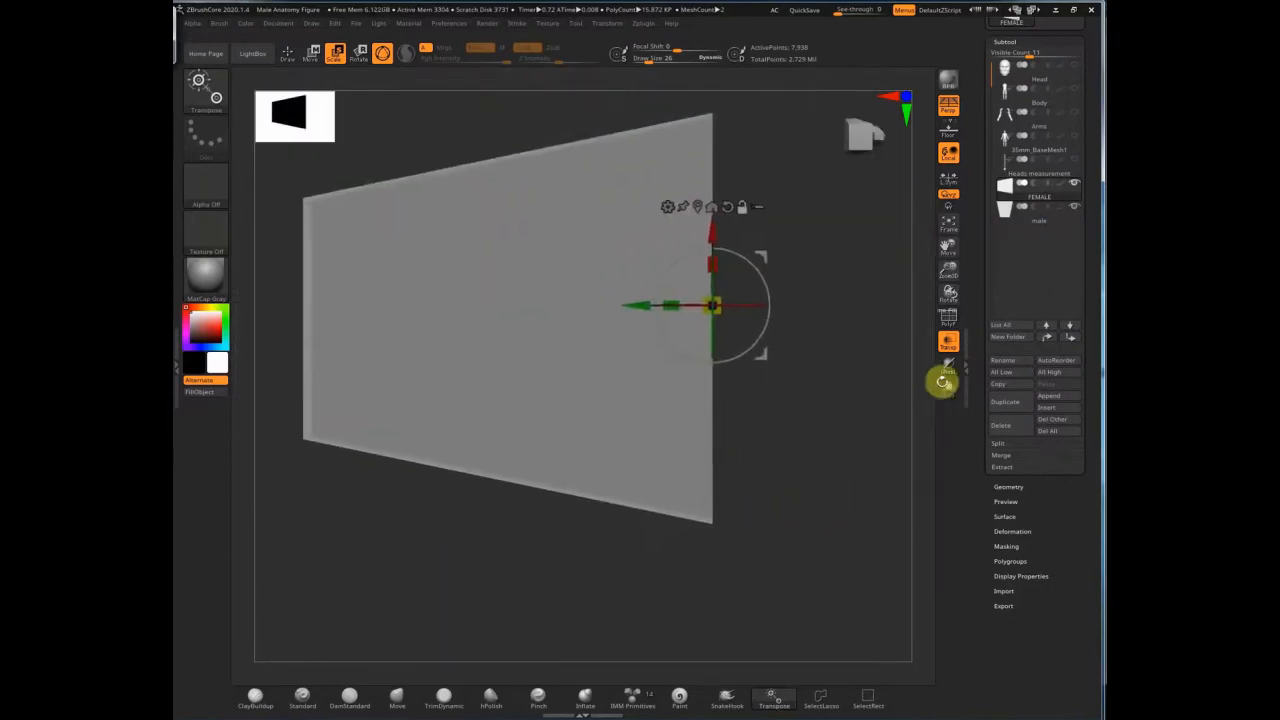
{"action": "left_click", "coordinate": [948, 341]}
{"action": "key", "text": "q"}
{"action": "left_click", "coordinate": [1012, 210]}
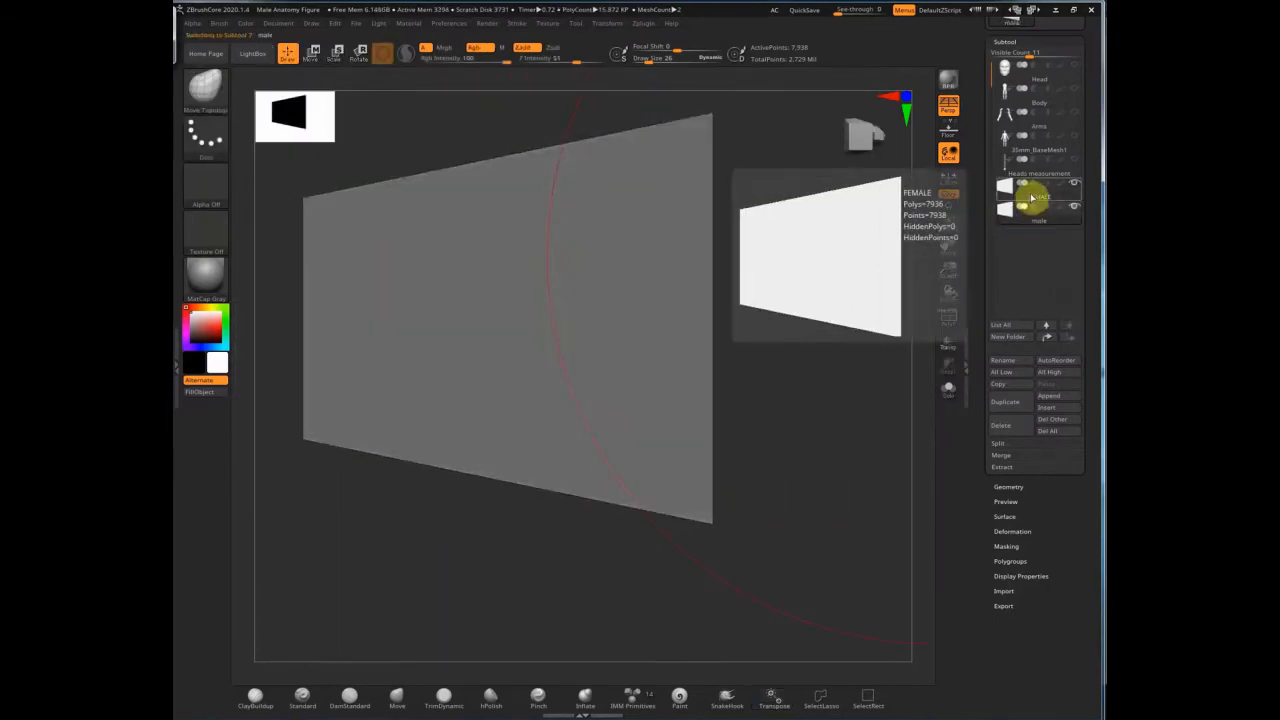
{"action": "left_click", "coordinate": [1032, 198]}
{"action": "left_click", "coordinate": [905, 100]}
Step: Cycle through the user interface colour schemes
{"action": "left_click", "coordinate": [992, 14]}
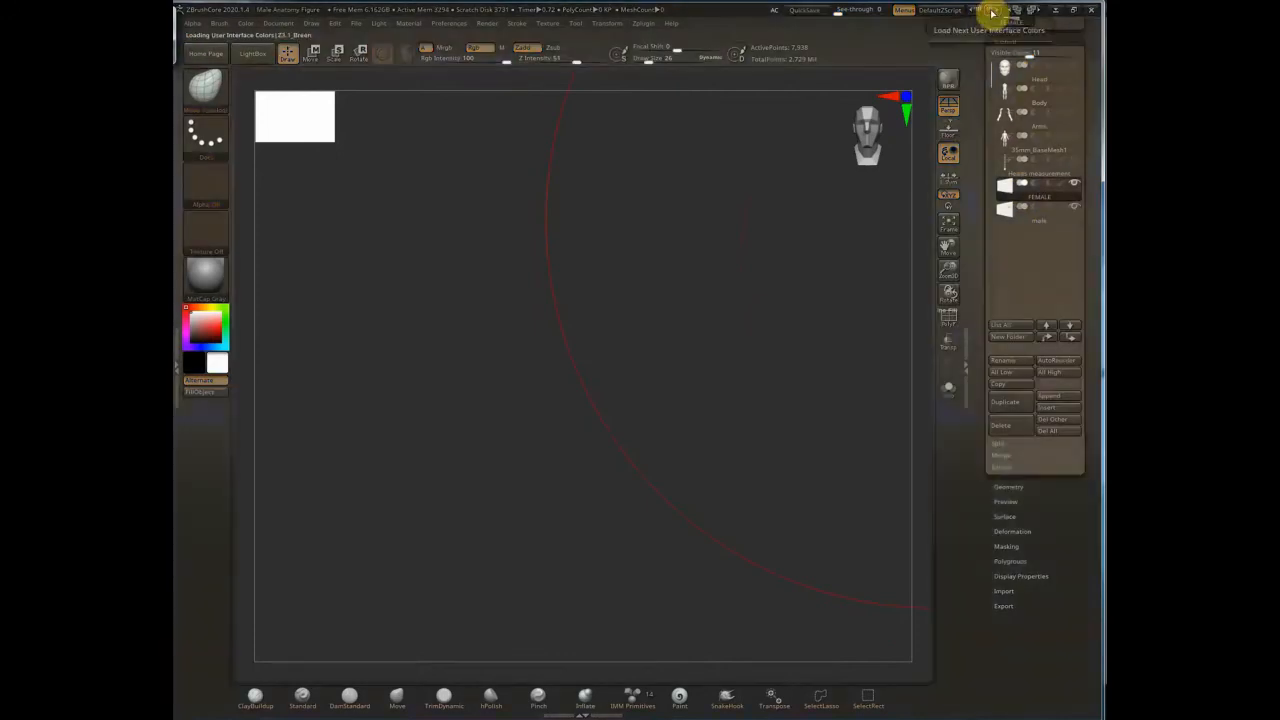
{"action": "left_click", "coordinate": [992, 14]}
{"action": "left_click", "coordinate": [992, 14]}
{"action": "left_click", "coordinate": [992, 14]}
{"action": "left_click", "coordinate": [992, 14]}
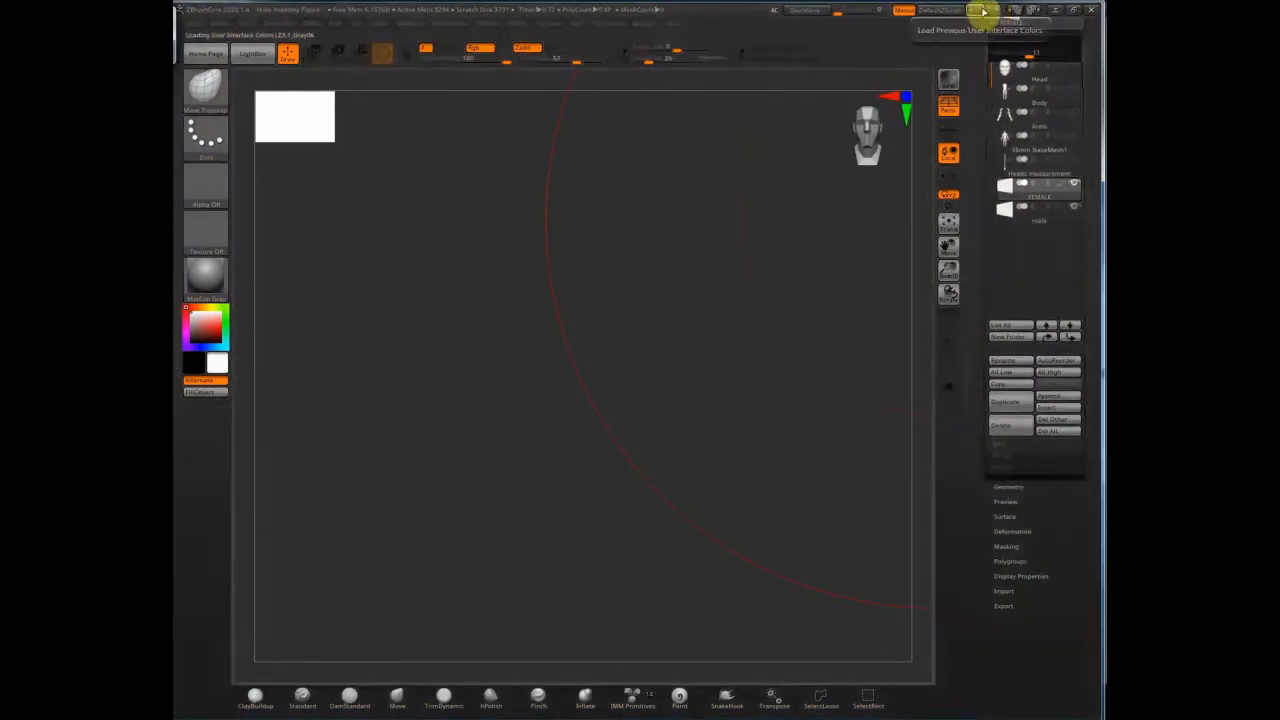
{"action": "left_click", "coordinate": [976, 10]}
Step: Place the male block below Head in the subtool order and enable DynaMesh on Head at resolution 904
{"action": "left_click", "coordinate": [1097, 366]}
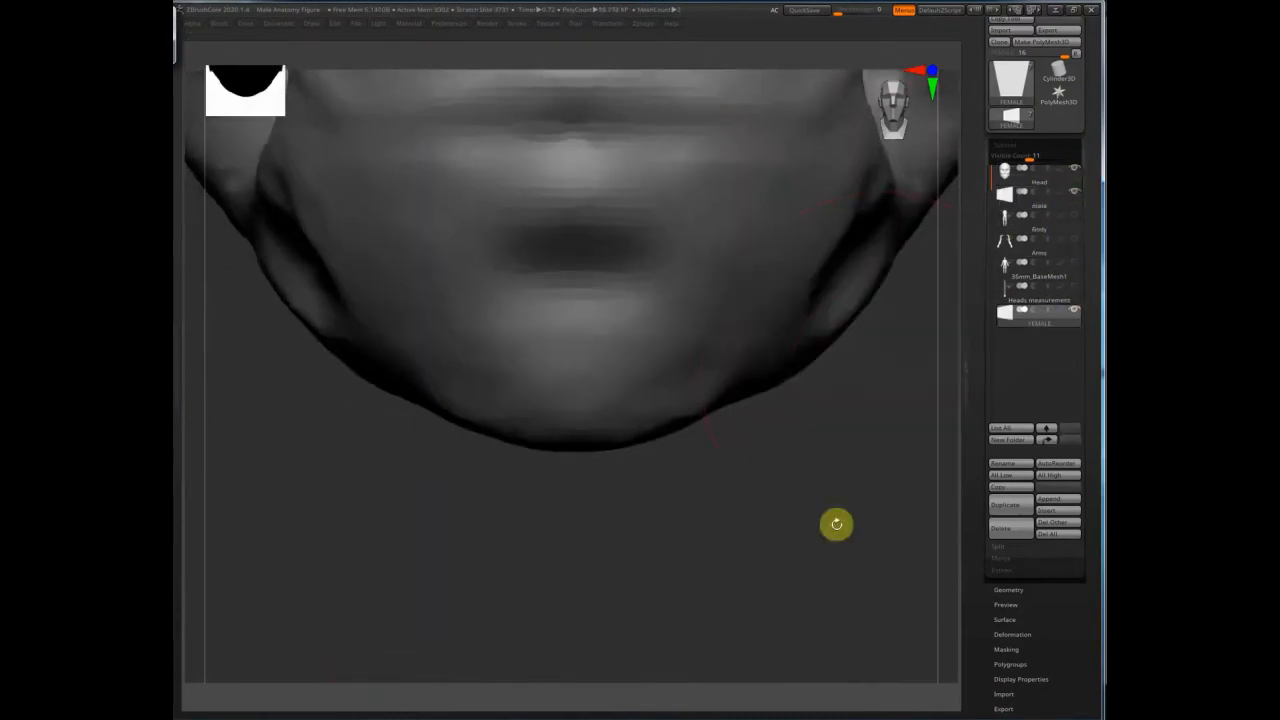
{"action": "left_click_drag", "start_coordinate": [837, 524], "coordinate": [712, 438]}
{"action": "left_click", "coordinate": [704, 150], "text": "alt"}
{"action": "left_click", "coordinate": [1008, 590]}
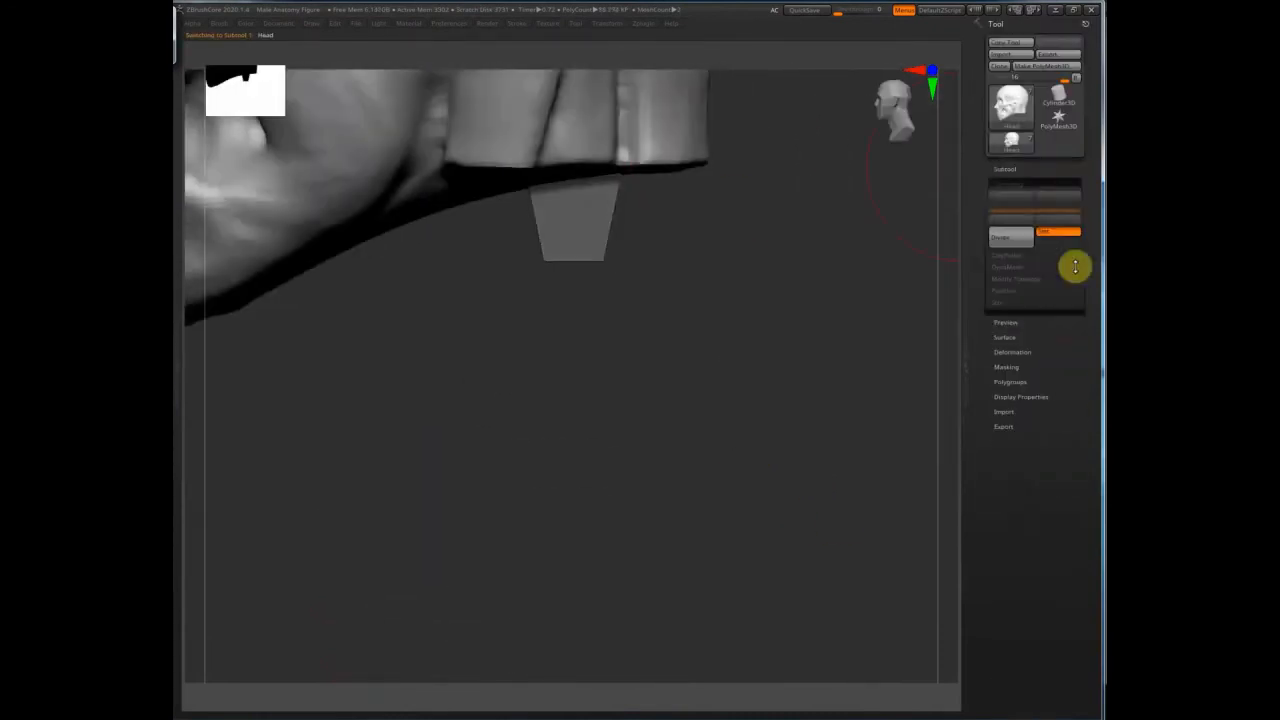
{"action": "key", "text": "Return"}
{"action": "left_click_drag", "start_coordinate": [794, 412], "coordinate": [817, 481], "text": "alt"}
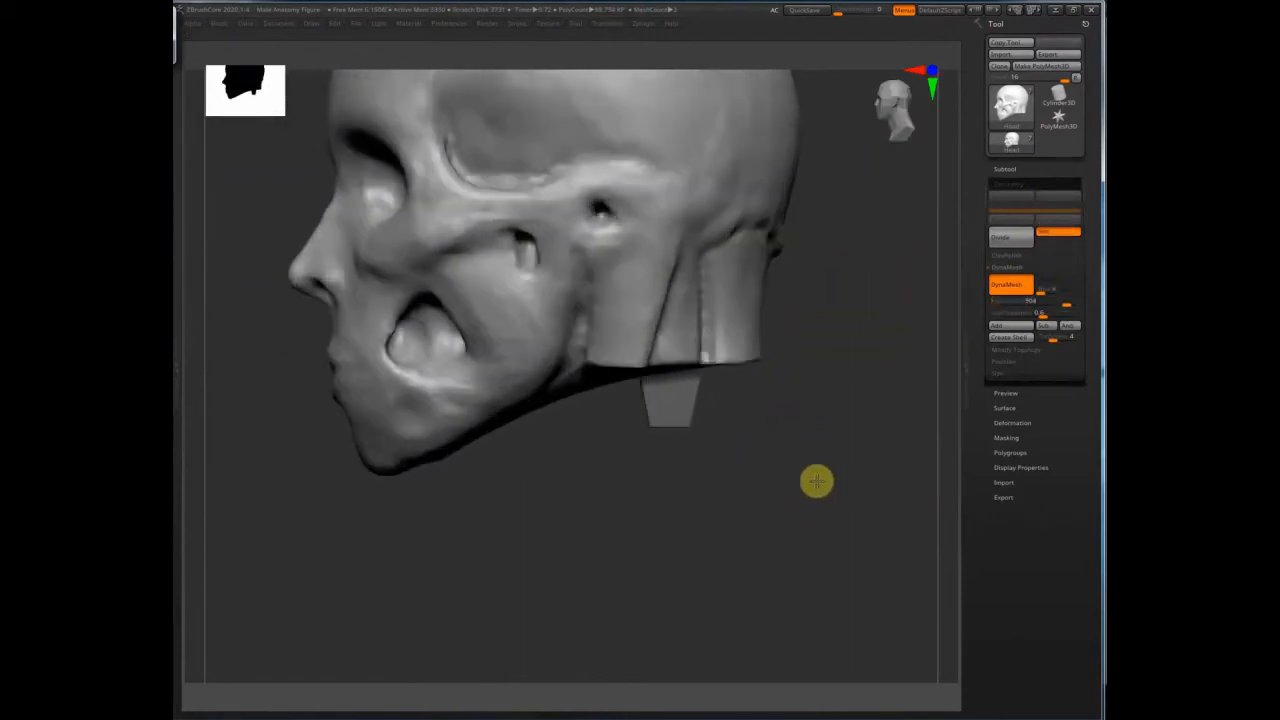
Step: Merge the male block down into the Head subtool
{"action": "left_click", "coordinate": [1046, 168]}
{"action": "left_click_drag", "start_coordinate": [1083, 244], "coordinate": [1083, 82]}
{"action": "left_click", "coordinate": [1002, 421]}
{"action": "left_click", "coordinate": [1009, 432]}
{"action": "left_click", "coordinate": [894, 460]}
{"action": "left_click", "coordinate": [1009, 464]}
{"action": "left_click_drag", "start_coordinate": [846, 441], "coordinate": [1034, 169]}
Step: Move the FEMALE block directly below Body in the subtool order and set it to subtract
{"action": "left_click", "coordinate": [1034, 169]}
{"action": "left_click", "coordinate": [1057, 316]}
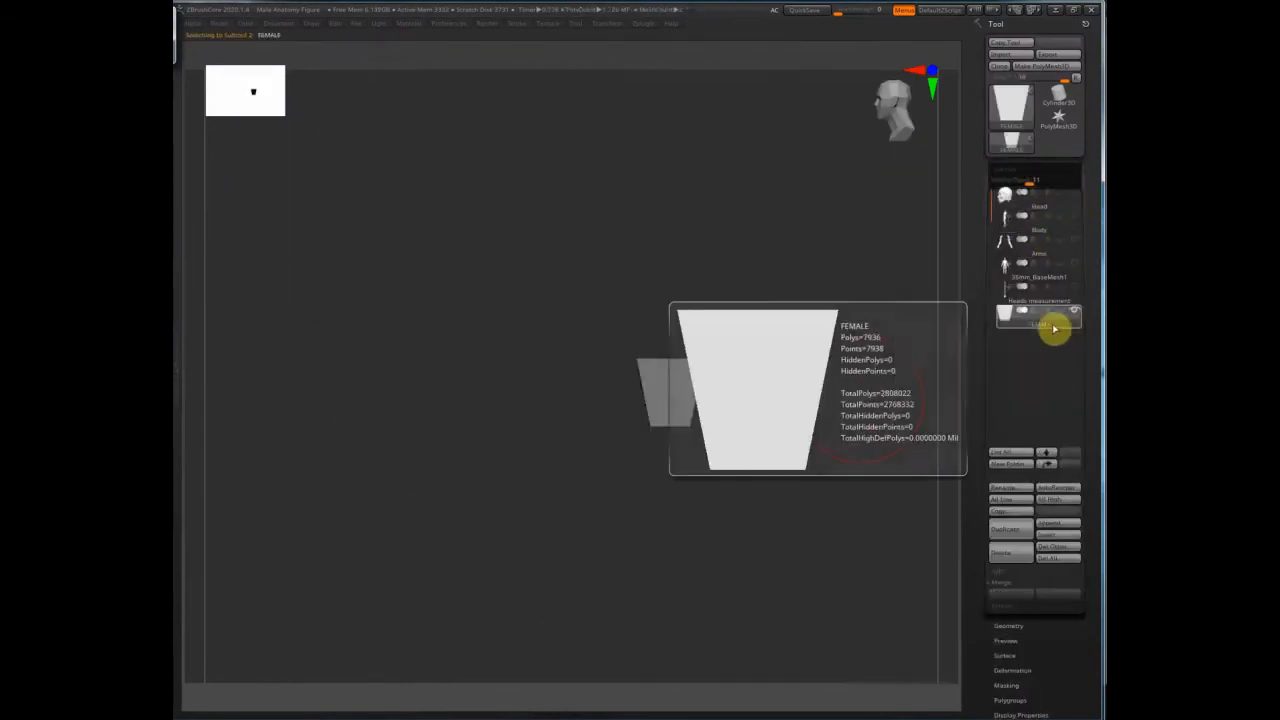
{"action": "left_click_drag", "start_coordinate": [925, 380], "coordinate": [880, 380]}
{"action": "left_click_drag", "start_coordinate": [1083, 267], "coordinate": [1080, 215]}
{"action": "left_click", "coordinate": [1036, 218]}
{"action": "left_click_drag", "start_coordinate": [1097, 274], "coordinate": [1095, 305]}
{"action": "left_click", "coordinate": [1046, 167]}
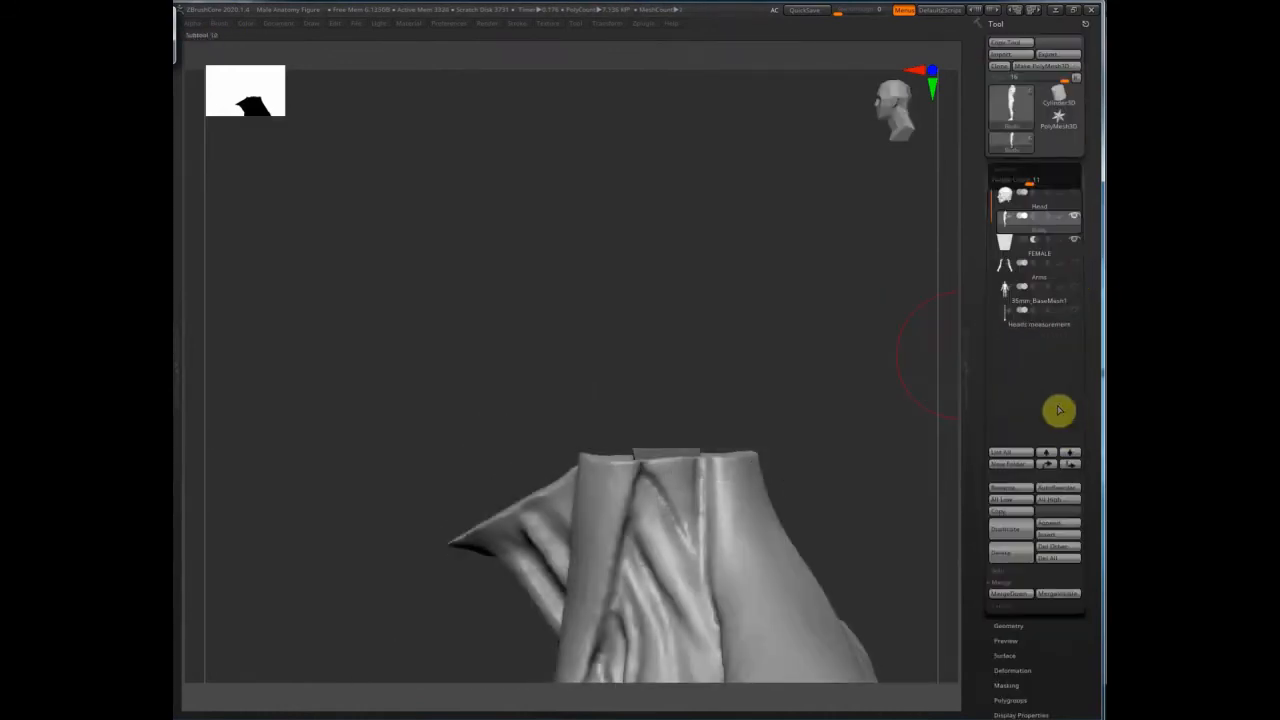
Step: Merge the FEMALE block into Body and cut out the neck socket with DynaMesh at resolution 1024
{"action": "left_click", "coordinate": [1039, 222]}
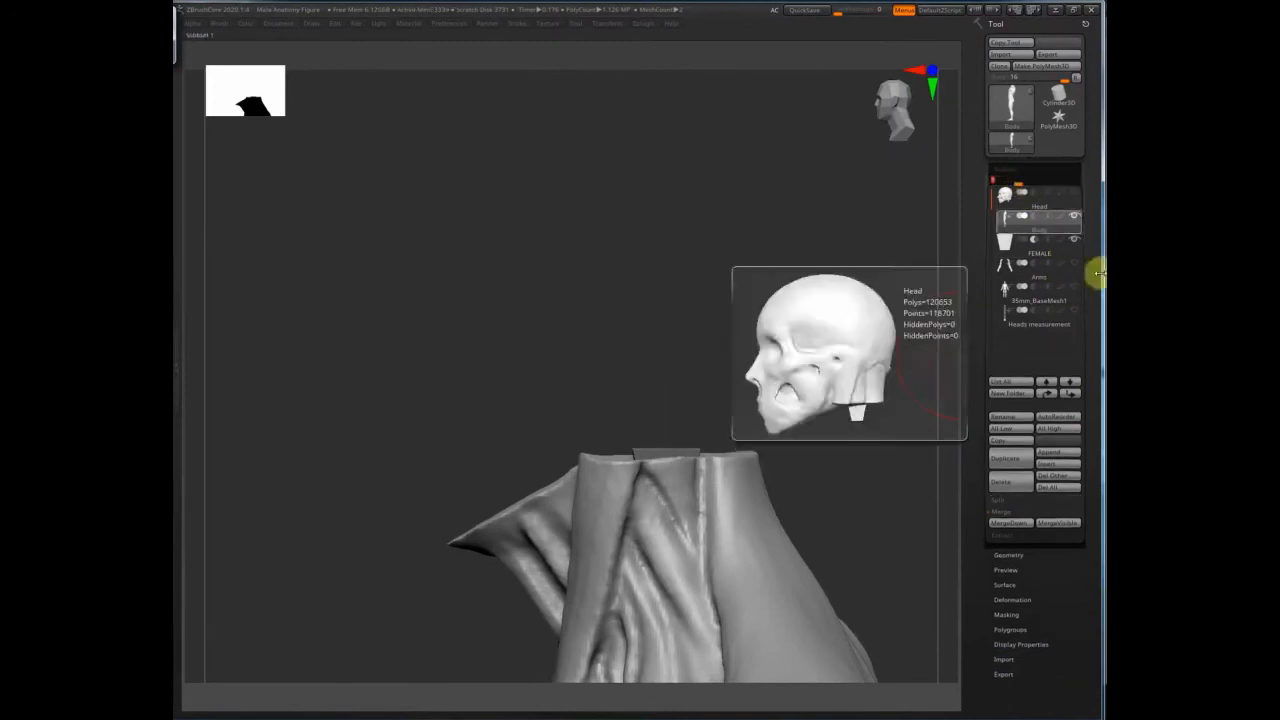
{"action": "left_click_drag", "start_coordinate": [1094, 271], "coordinate": [1094, 40]}
{"action": "left_click", "coordinate": [1011, 274]}
{"action": "left_click", "coordinate": [915, 350]}
{"action": "left_click_drag", "start_coordinate": [800, 349], "coordinate": [747, 92]}
{"action": "left_click_drag", "start_coordinate": [886, 376], "coordinate": [871, 354]}
{"action": "left_click", "coordinate": [1058, 347]}
{"action": "left_click_drag", "start_coordinate": [1064, 132], "coordinate": [1058, 339]}
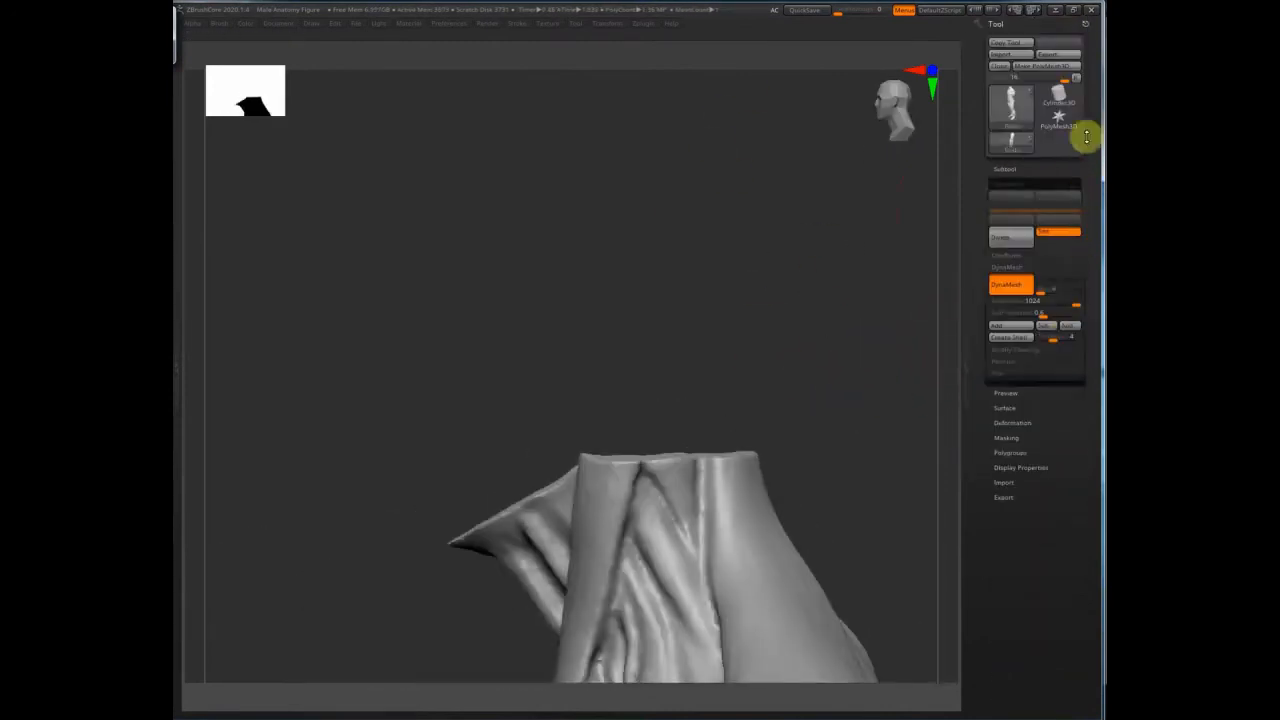
Step: Show and select the Head subtool to check its fit on the body's neck
{"action": "left_click", "coordinate": [1050, 170]}
{"action": "left_click", "coordinate": [1074, 194]}
{"action": "left_click", "coordinate": [1039, 206]}
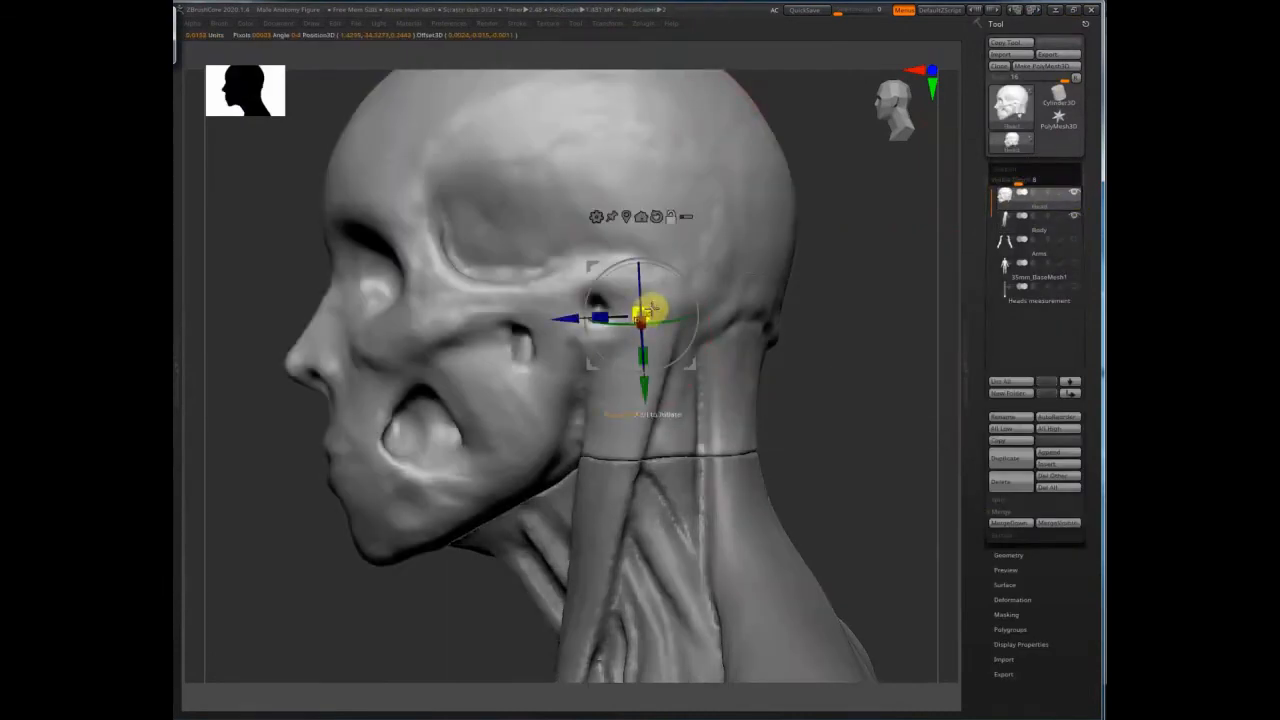
{"action": "left_click_drag", "start_coordinate": [533, 224], "coordinate": [840, 400]}
Step: Delete the Heads measurement subtool, reselect Head and frame the whole figure
{"action": "left_click", "coordinate": [1043, 298]}
{"action": "left_click", "coordinate": [1000, 482]}
{"action": "left_click", "coordinate": [894, 503]}
{"action": "left_click", "coordinate": [1045, 204]}
{"action": "key", "text": "f"}
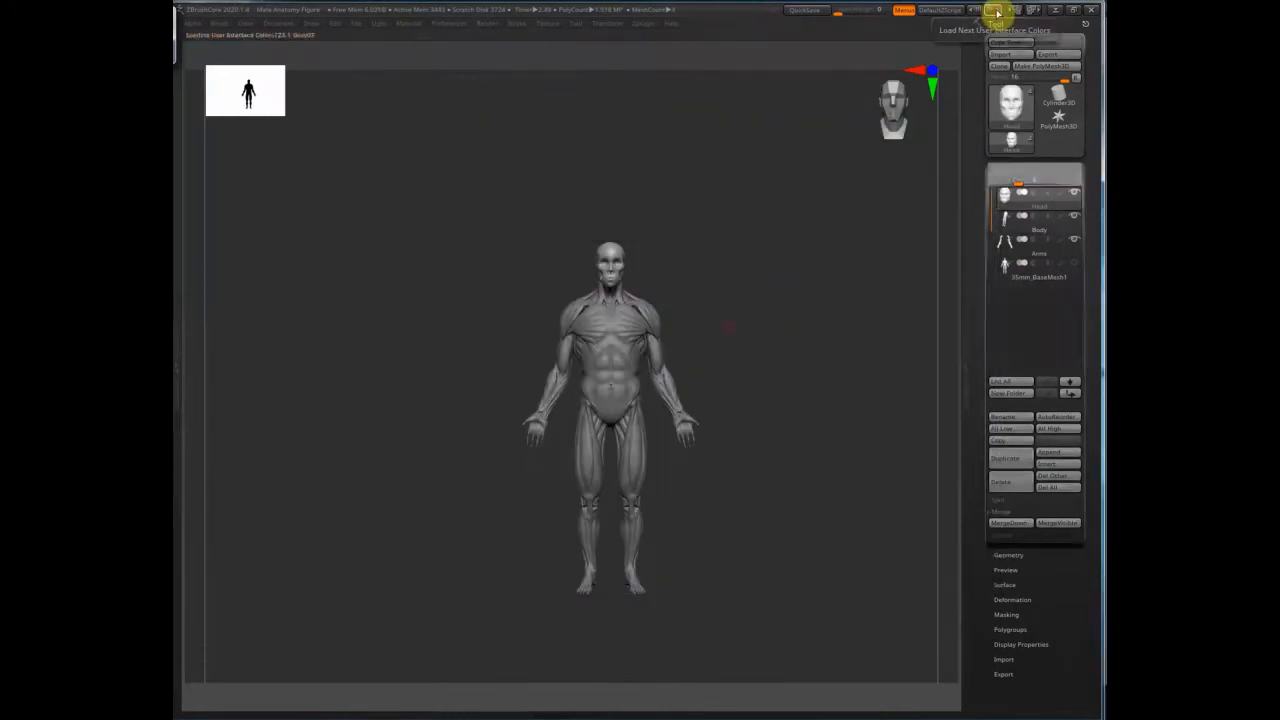
Step: Cycle the user interface colours back to the plain dark scheme
{"action": "left_click", "coordinate": [997, 10]}
{"action": "left_click", "coordinate": [997, 10]}
{"action": "left_click", "coordinate": [997, 10]}
{"action": "left_click", "coordinate": [997, 10]}
{"action": "left_click", "coordinate": [997, 10]}
{"action": "left_click", "coordinate": [997, 10]}
Step: Select the Body subtool and examine the shoulder and armpit where the arm meets the torso
{"action": "left_click_drag", "start_coordinate": [774, 363], "coordinate": [840, 331]}
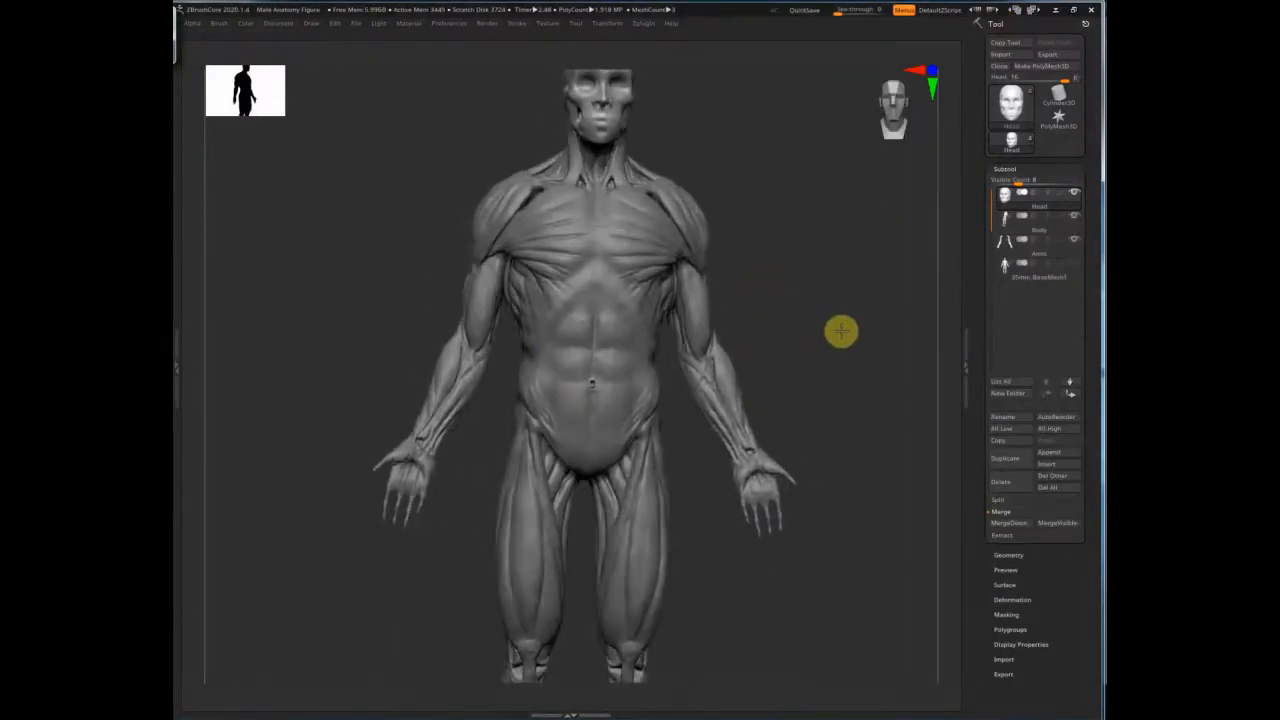
{"action": "left_click_drag", "start_coordinate": [749, 249], "coordinate": [606, 168]}
{"action": "left_click", "coordinate": [606, 168], "text": "alt"}
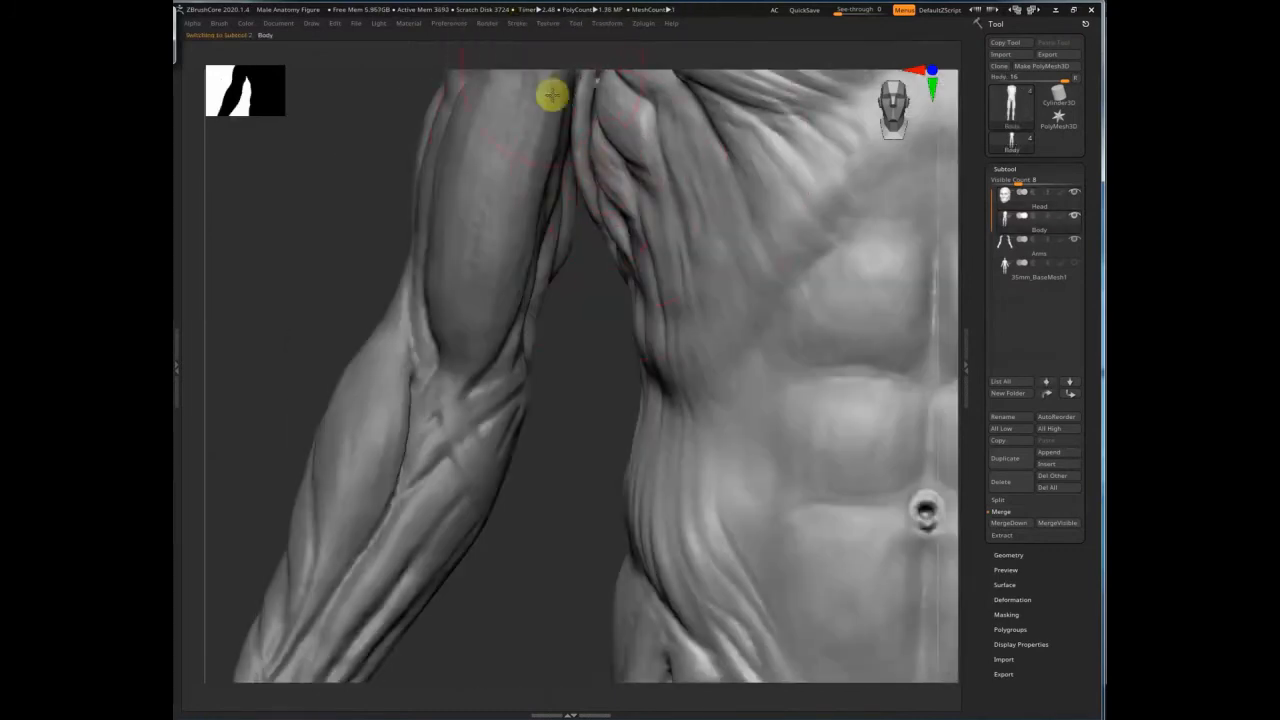
{"action": "right_click_drag", "start_coordinate": [634, 217], "coordinate": [634, 393]}
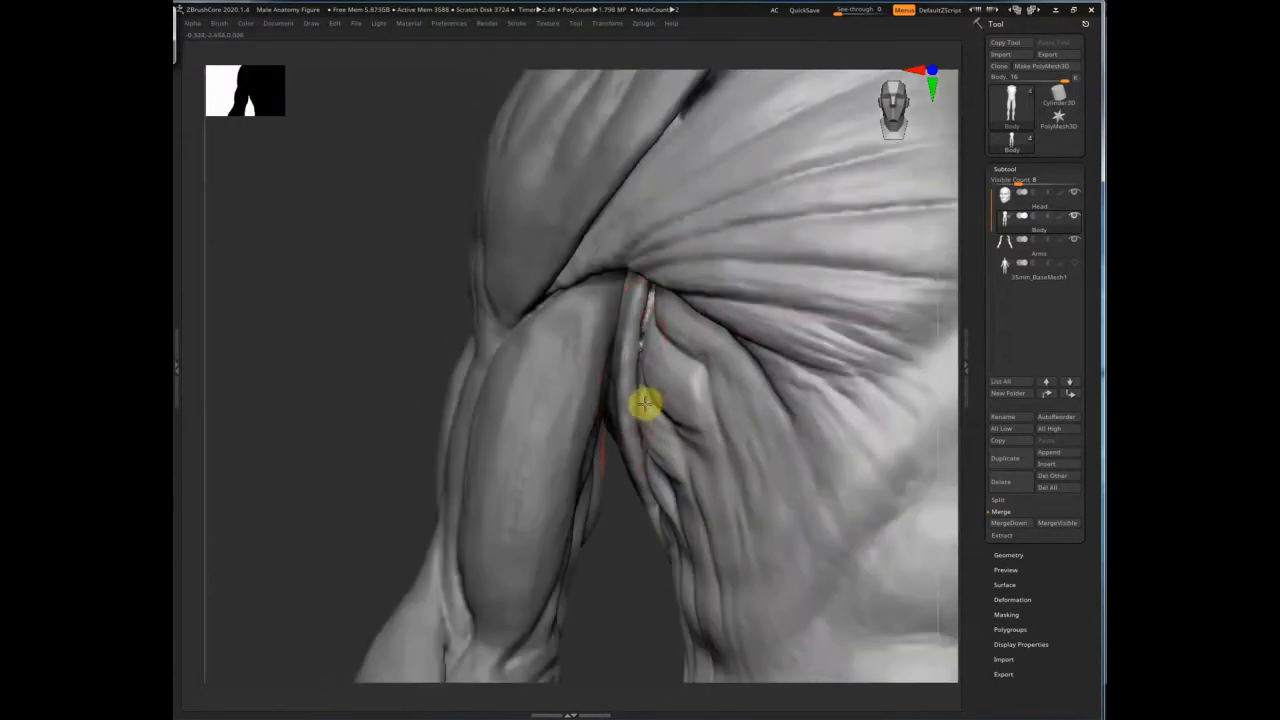
{"action": "mouse_move", "coordinate": [587, 248]}
{"action": "right_mouse_down"}
{"action": "mouse_move", "coordinate": [620, 243]}
{"action": "mouse_move", "coordinate": [603, 250]}
{"action": "right_mouse_up"}
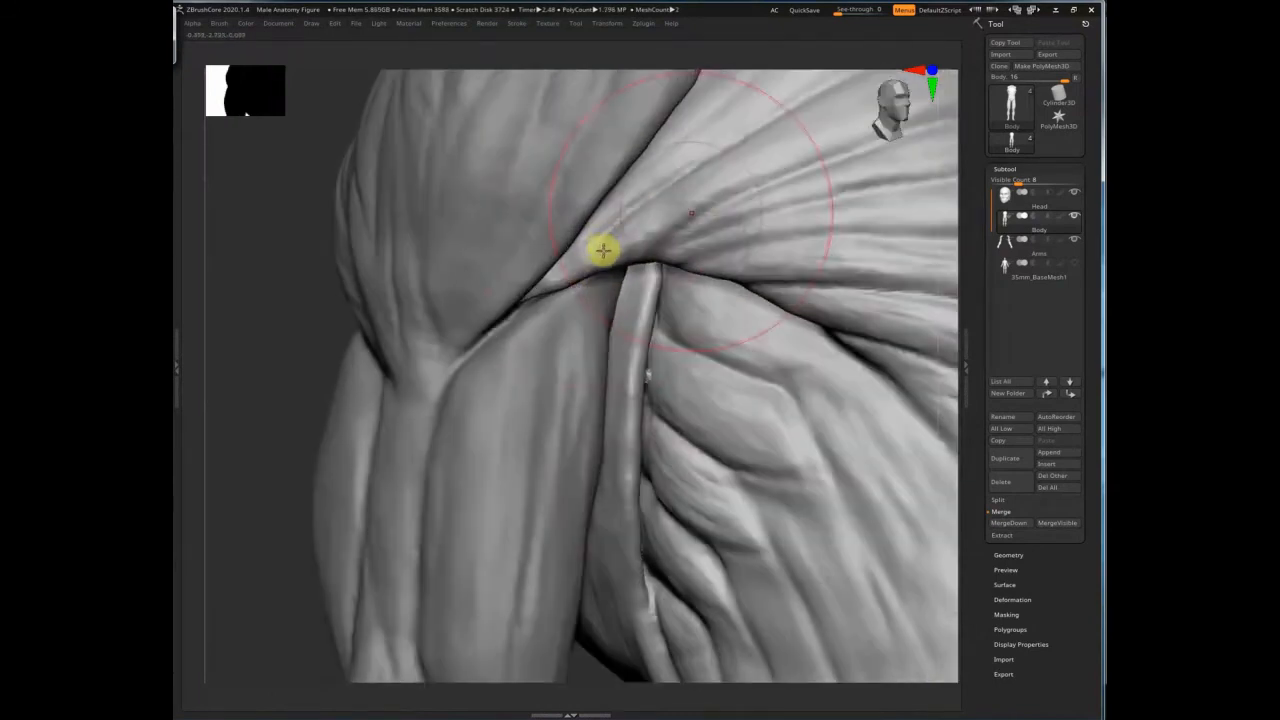
{"action": "right_click_drag", "start_coordinate": [748, 197], "coordinate": [1023, 280]}
{"action": "mouse_move", "coordinate": [1005, 243]}
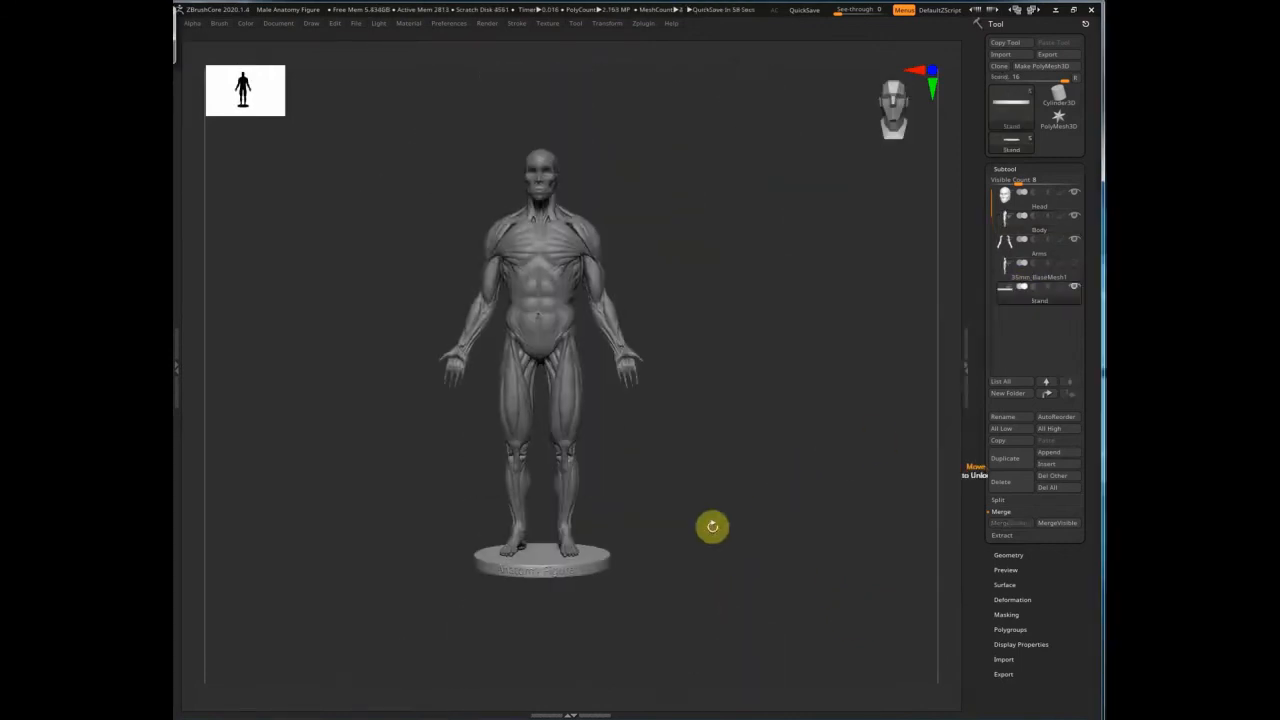
Step: Save the project, including a save as Male Anatomy Figure in the Sculpt folder
{"action": "right_click_drag", "start_coordinate": [771, 460], "coordinate": [740, 500]}
{"action": "key", "text": "ctrl+s"}
{"action": "key", "text": "Return"}
{"action": "key", "text": "ctrl+s"}
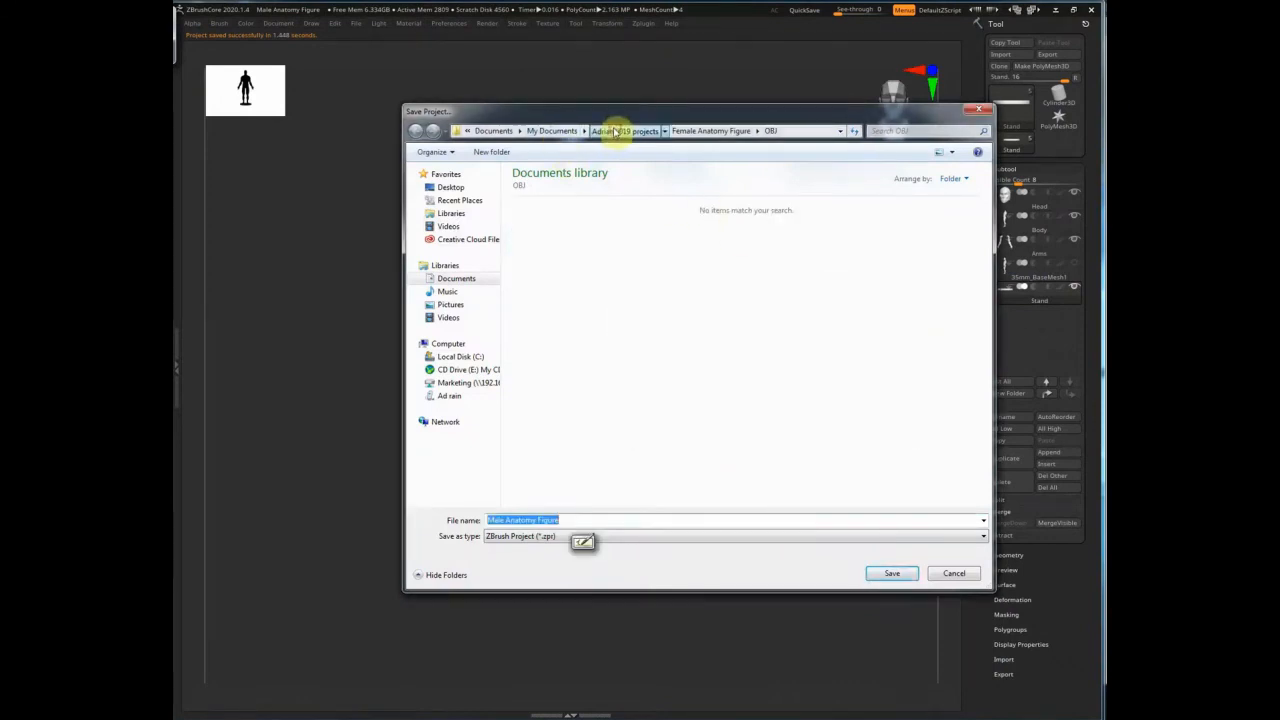
{"action": "left_click", "coordinate": [614, 131]}
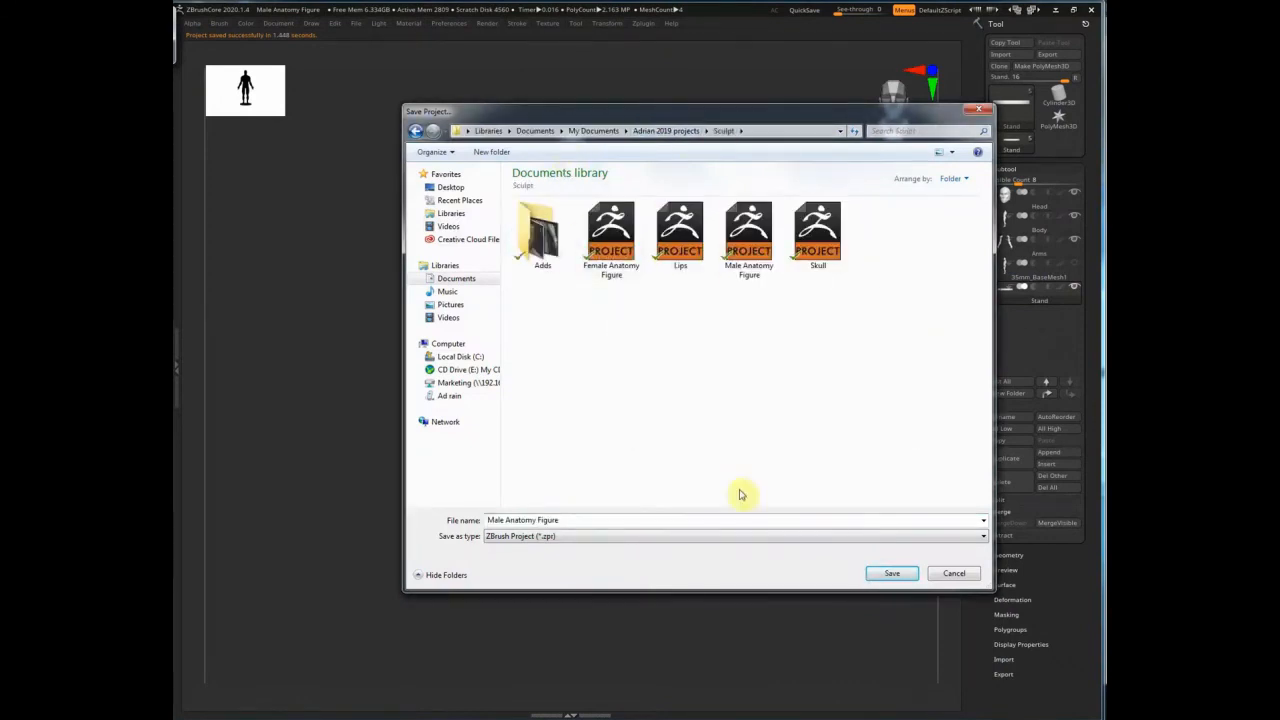
{"action": "key", "text": "Return"}
Step: Isolate the Stand subtool and enable DynaMesh on it at resolution 1024
{"action": "right_click_drag", "start_coordinate": [836, 460], "coordinate": [806, 566], "text": "ctrl"}
{"action": "left_click", "coordinate": [1028, 557]}
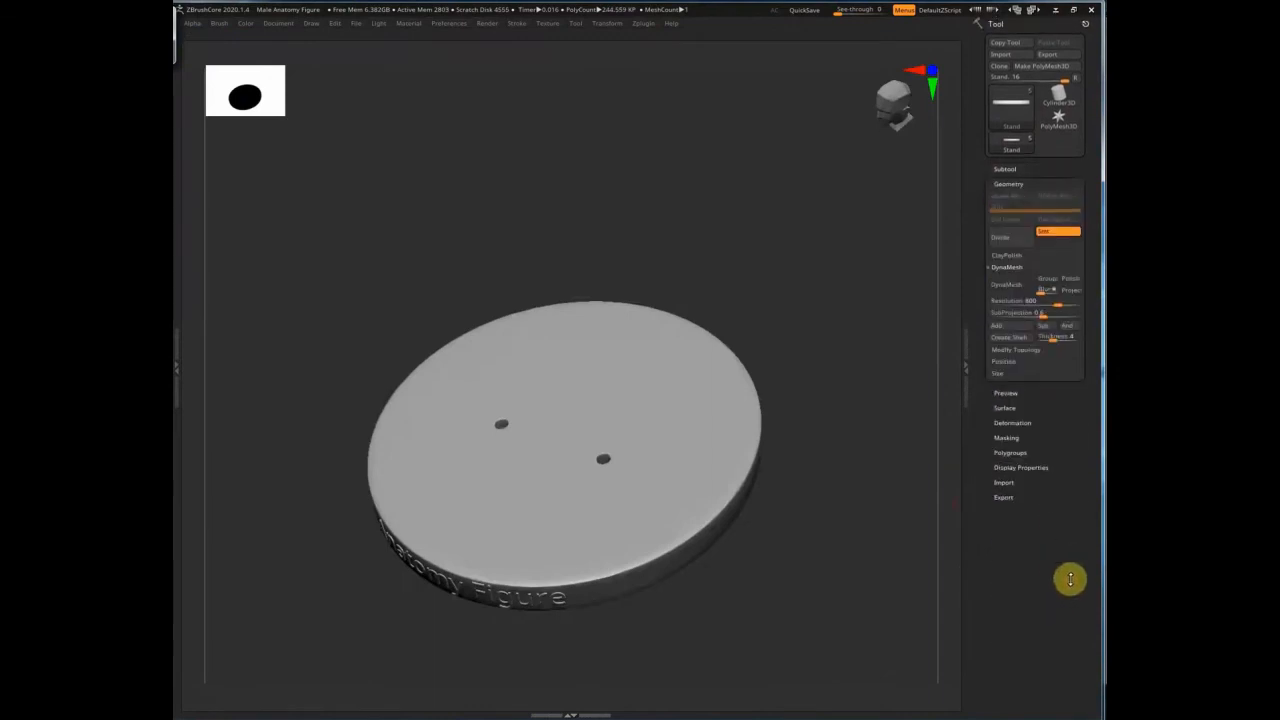
{"action": "right_click_drag", "start_coordinate": [830, 608], "coordinate": [638, 501]}
{"action": "key", "text": "shift+f"}
{"action": "right_click_drag", "start_coordinate": [536, 497], "coordinate": [690, 600], "text": "ctrl"}
{"action": "mouse_move", "coordinate": [690, 600]}
{"action": "right_mouse_down"}
{"action": "mouse_move", "coordinate": [760, 637]}
{"action": "mouse_move", "coordinate": [809, 537]}
{"action": "mouse_move", "coordinate": [691, 563]}
{"action": "mouse_move", "coordinate": [839, 635]}
{"action": "mouse_move", "coordinate": [646, 583]}
{"action": "mouse_move", "coordinate": [737, 577]}
{"action": "mouse_move", "coordinate": [717, 534]}
{"action": "mouse_move", "coordinate": [731, 522]}
{"action": "mouse_move", "coordinate": [711, 529]}
{"action": "mouse_move", "coordinate": [694, 489]}
{"action": "right_mouse_up"}
{"action": "key", "text": "shift+f"}
Step: Insert a mirrored pair of small cylinders over the two foot holes in the stand
{"action": "key", "text": "b"}
{"action": "left_click", "coordinate": [646, 369]}
{"action": "right_click_drag", "start_coordinate": [677, 533], "coordinate": [678, 572]}
{"action": "left_click_drag", "start_coordinate": [666, 463], "coordinate": [666, 480]}
{"action": "right_click_drag", "start_coordinate": [666, 480], "coordinate": [755, 456]}
{"action": "key", "text": "s"}
{"action": "key", "text": "w"}
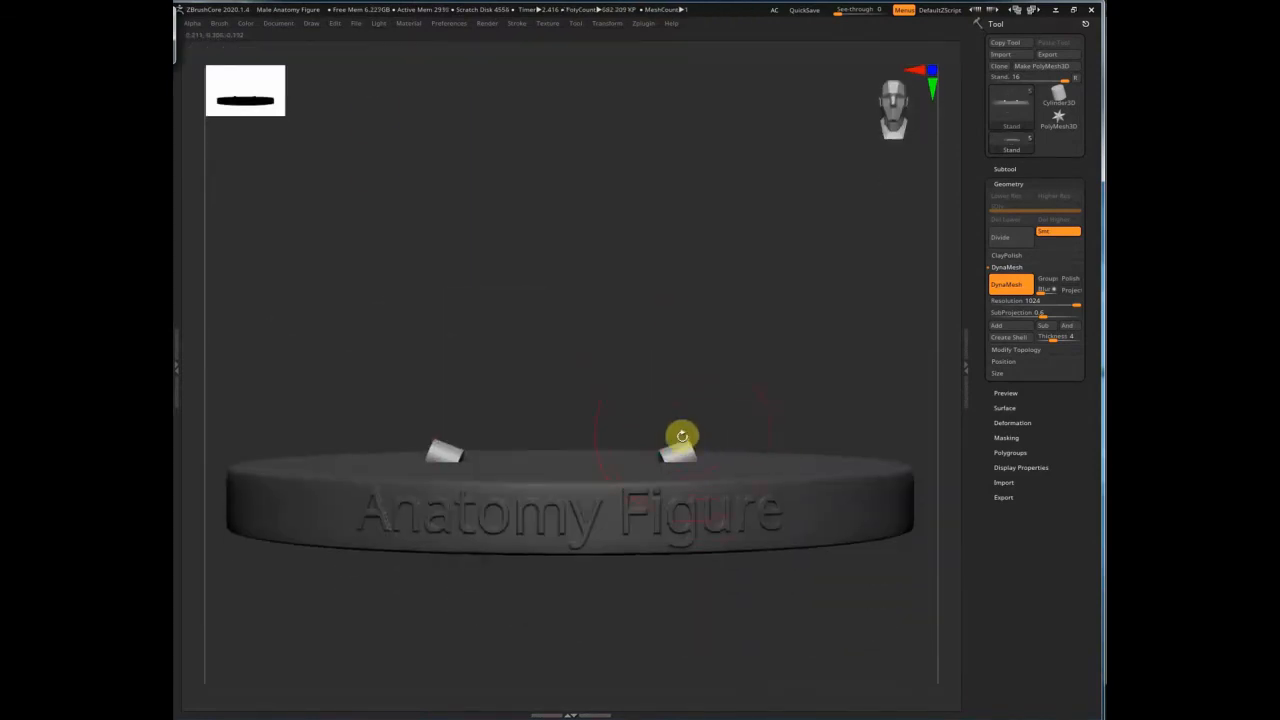
Step: Fuse the cylinders into the stand and smooth the filled foot holes flush with its upper surface
{"action": "right_click_drag", "start_coordinate": [689, 432], "coordinate": [697, 566]}
{"action": "right_click_drag", "start_coordinate": [485, 467], "coordinate": [861, 368]}
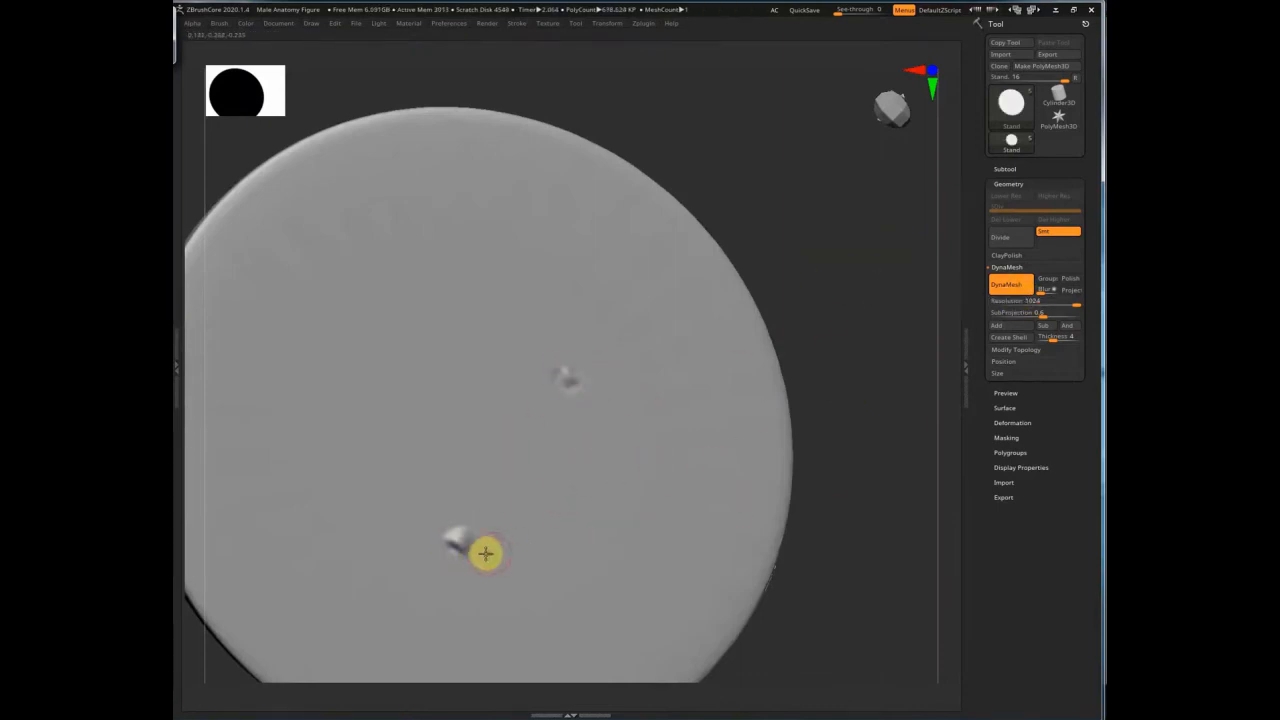
{"action": "right_click_drag", "start_coordinate": [486, 553], "coordinate": [464, 536]}
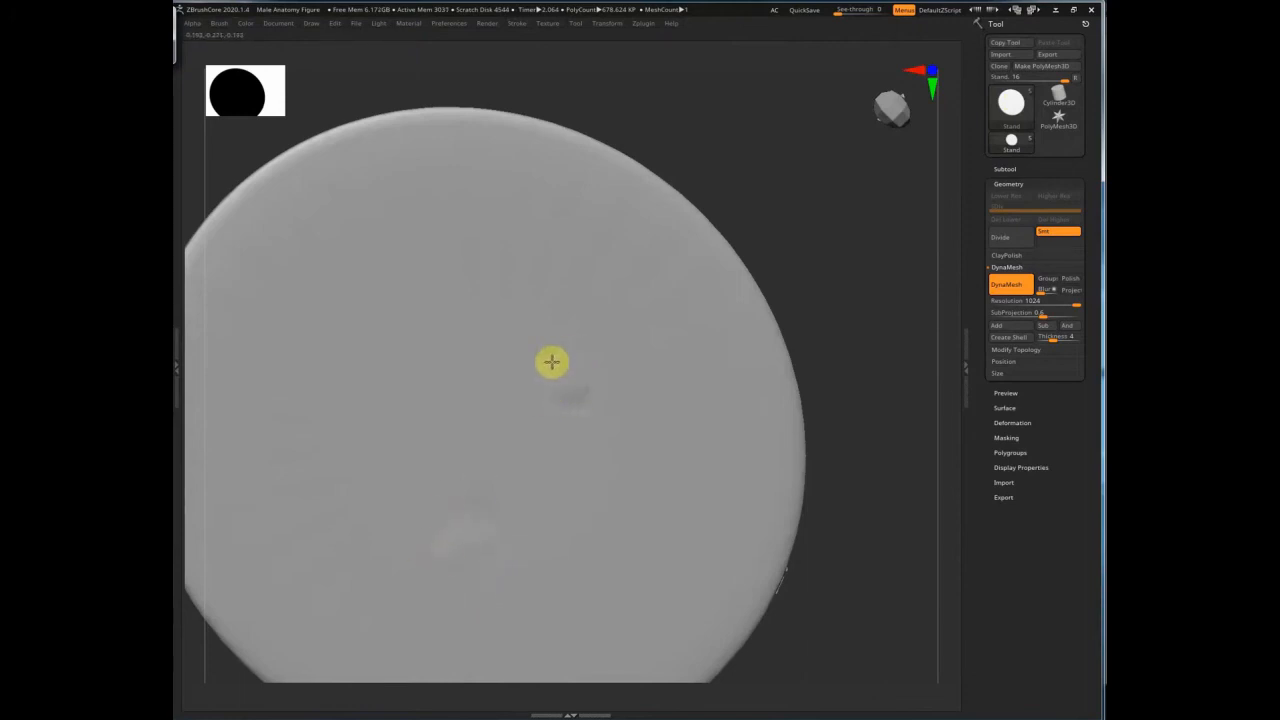
Step: Append a cylinder as a new subtool and scale it down near the figure's feet
{"action": "right_click_drag", "start_coordinate": [500, 522], "coordinate": [817, 403], "text": "ctrl"}
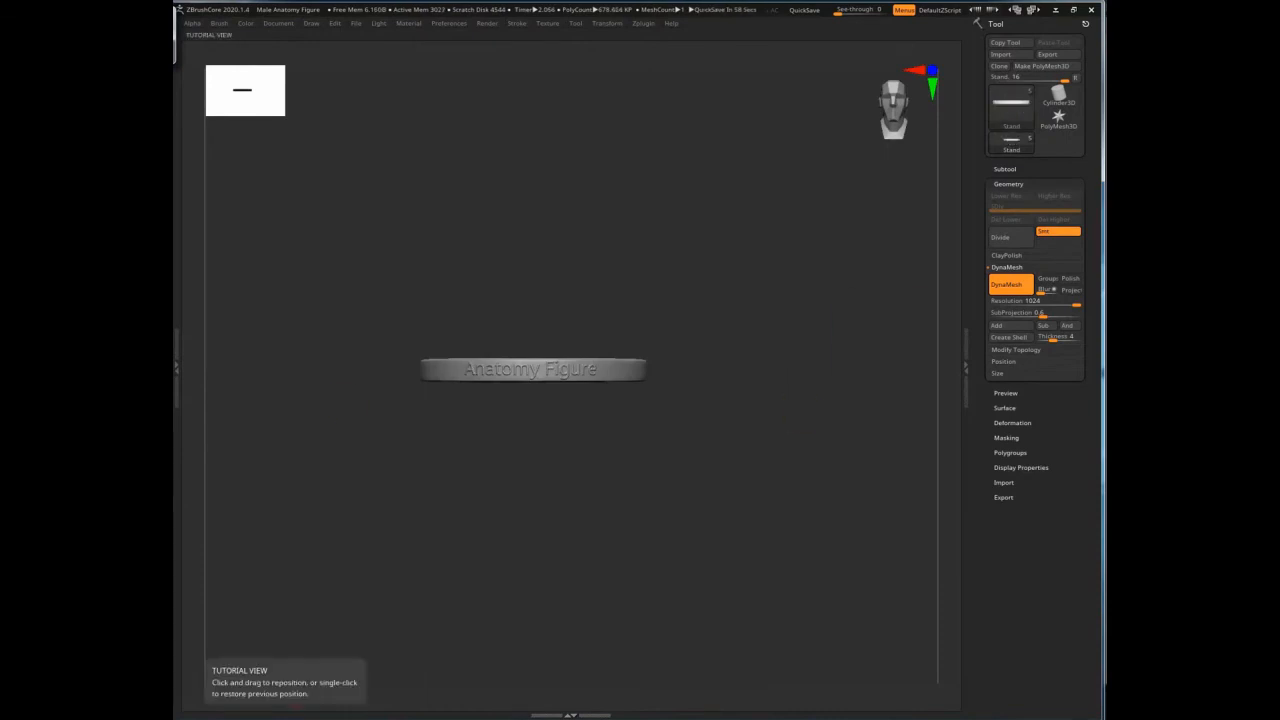
{"action": "mouse_move", "coordinate": [753, 435]}
{"action": "right_mouse_down"}
{"action": "mouse_move", "coordinate": [749, 357]}
{"action": "mouse_move", "coordinate": [740, 416]}
{"action": "right_mouse_up"}
{"action": "left_click", "coordinate": [1004, 169]}
{"action": "left_click", "coordinate": [1048, 452]}
{"action": "left_click", "coordinate": [857, 480]}
{"action": "right_click_drag", "start_coordinate": [850, 524], "coordinate": [563, 471], "text": "shift"}
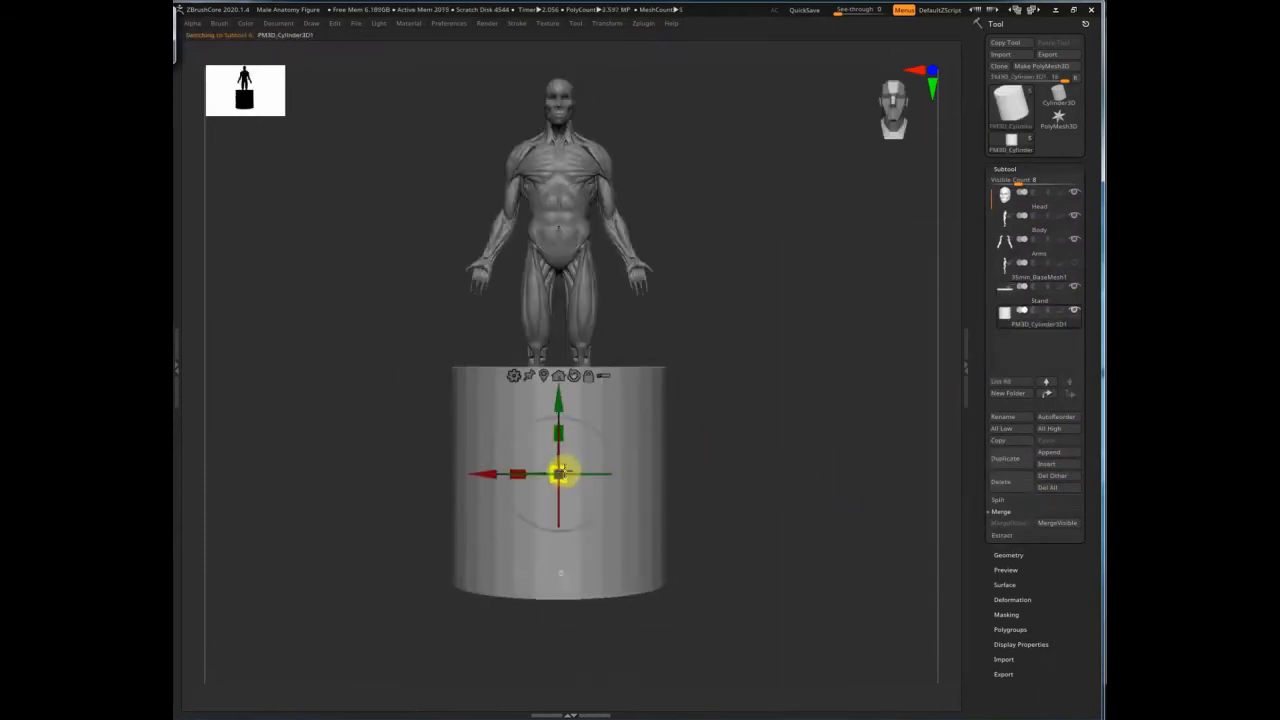
{"action": "left_click_drag", "start_coordinate": [563, 471], "coordinate": [568, 362]}
Step: Position the cylinder beneath the figure's left foot and shrink it into a narrow upright peg
{"action": "right_click_drag", "start_coordinate": [670, 410], "coordinate": [597, 433], "text": "ctrl"}
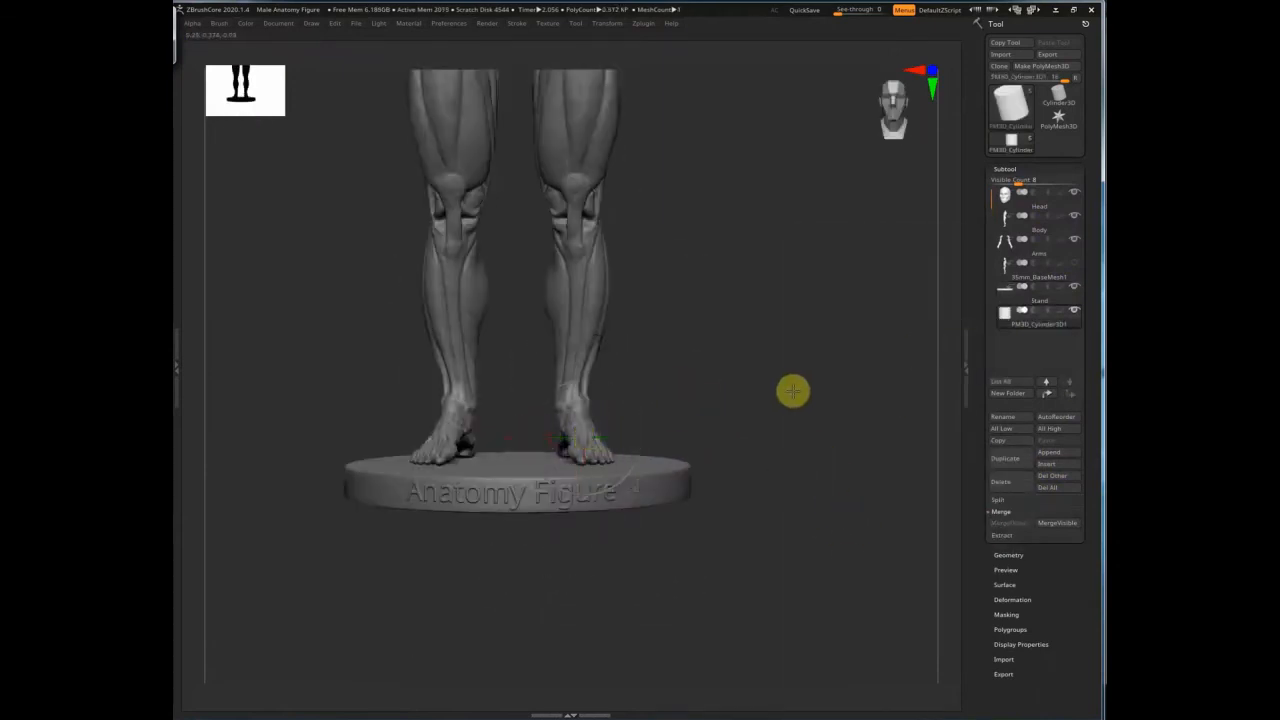
{"action": "right_click_drag", "start_coordinate": [792, 391], "coordinate": [789, 398]}
{"action": "right_click_drag", "start_coordinate": [952, 409], "coordinate": [655, 449]}
{"action": "right_click_drag", "start_coordinate": [781, 396], "coordinate": [705, 455], "text": "ctrl"}
{"action": "left_click_drag", "start_coordinate": [621, 430], "coordinate": [340, 448]}
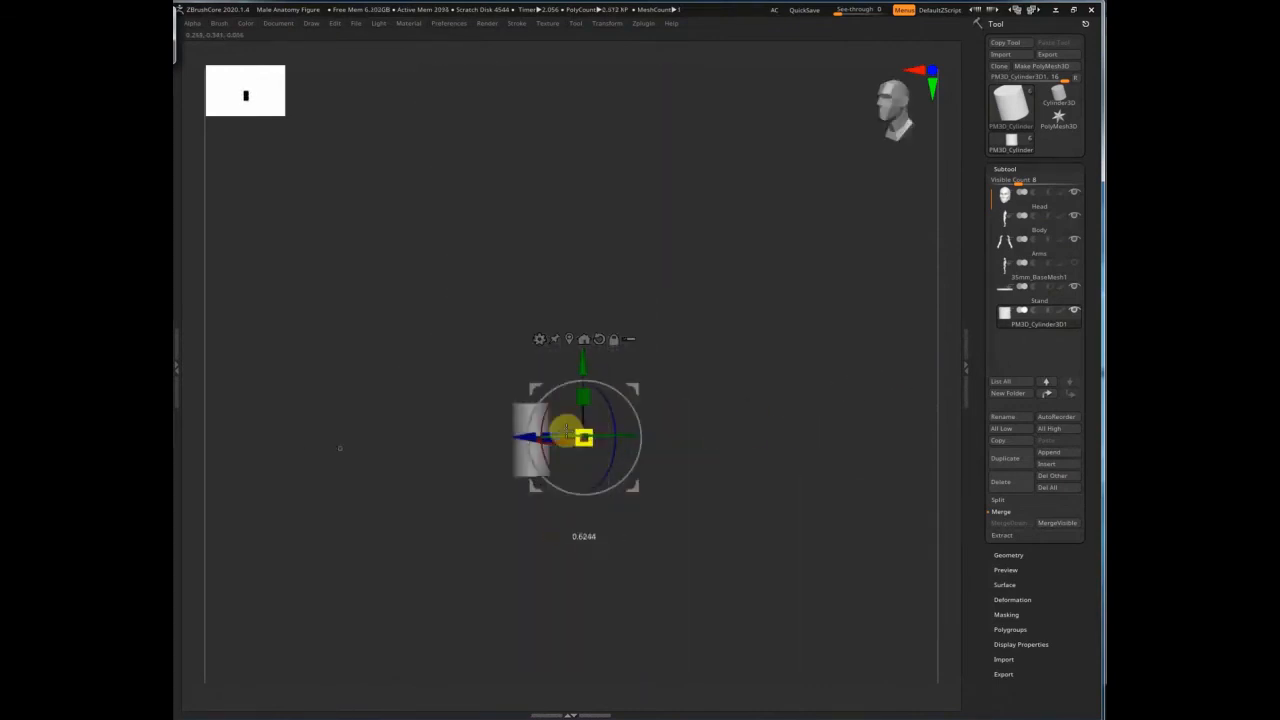
{"action": "right_click_drag", "start_coordinate": [690, 440], "coordinate": [835, 535]}
{"action": "right_click_drag", "start_coordinate": [679, 492], "coordinate": [898, 350]}
{"action": "left_click_drag", "start_coordinate": [728, 453], "coordinate": [692, 482]}
{"action": "left_click_drag", "start_coordinate": [774, 520], "coordinate": [771, 522]}
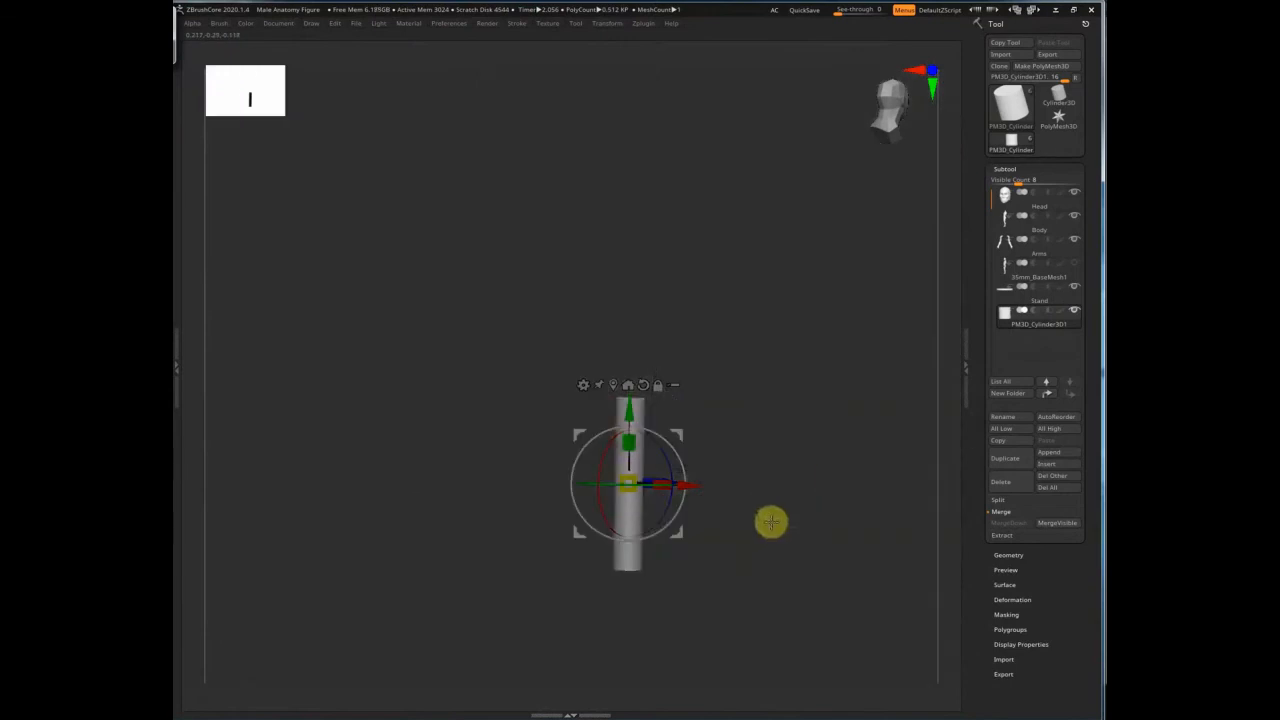
Step: Shorten the peg and adjust its height so it runs from inside the foot into the stand
{"action": "left_click_drag", "start_coordinate": [629, 412], "coordinate": [629, 443]}
{"action": "mouse_move", "coordinate": [750, 360]}
{"action": "left_mouse_down"}
{"action": "mouse_move", "coordinate": [729, 363]}
{"action": "mouse_move", "coordinate": [750, 365]}
{"action": "left_mouse_up"}
{"action": "mouse_move", "coordinate": [629, 441]}
{"action": "left_mouse_down"}
{"action": "mouse_move", "coordinate": [640, 463]}
{"action": "mouse_move", "coordinate": [629, 462]}
{"action": "left_mouse_up"}
{"action": "left_click_drag", "start_coordinate": [731, 351], "coordinate": [660, 471]}
{"action": "left_click_drag", "start_coordinate": [872, 406], "coordinate": [862, 474], "text": "alt"}
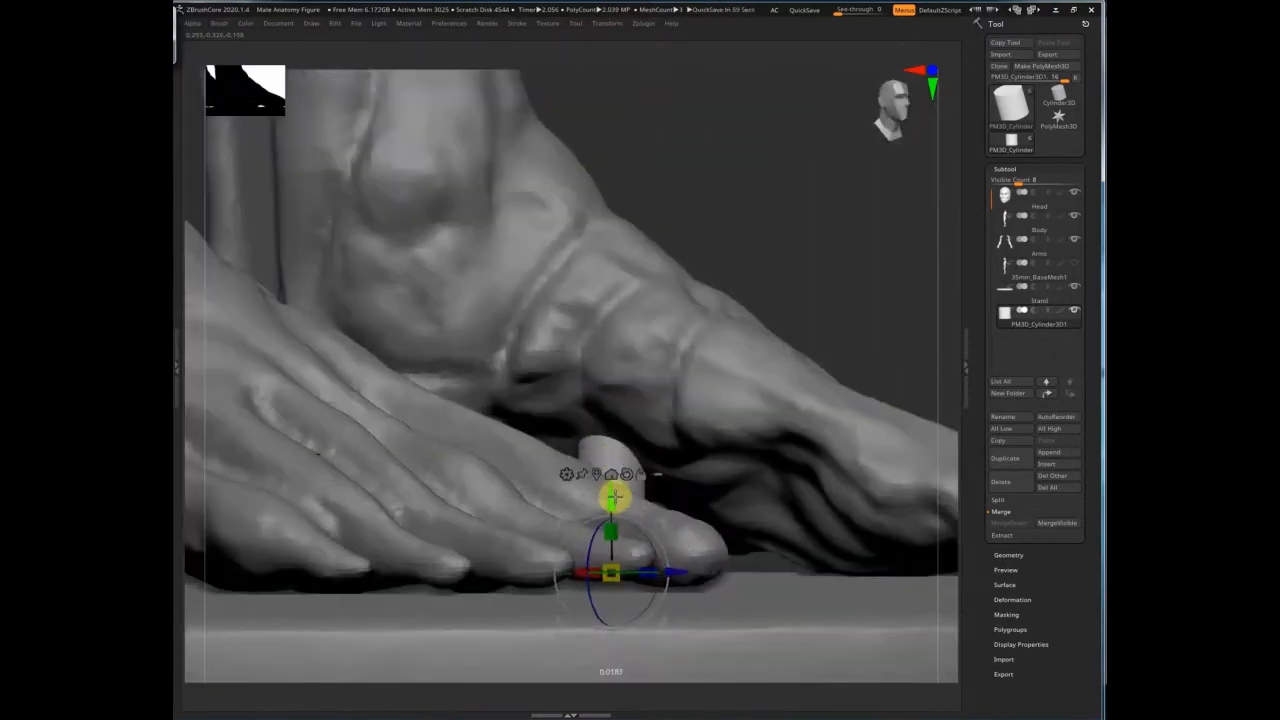
{"action": "left_click_drag", "start_coordinate": [614, 497], "coordinate": [614, 501]}
{"action": "right_click_drag", "start_coordinate": [611, 562], "coordinate": [609, 508], "text": "alt"}
{"action": "left_click_drag", "start_coordinate": [610, 452], "coordinate": [611, 448]}
{"action": "right_click_drag", "start_coordinate": [616, 430], "coordinate": [650, 260], "text": "ctrl"}
{"action": "right_click_drag", "start_coordinate": [797, 390], "coordinate": [752, 385], "text": "ctrl"}
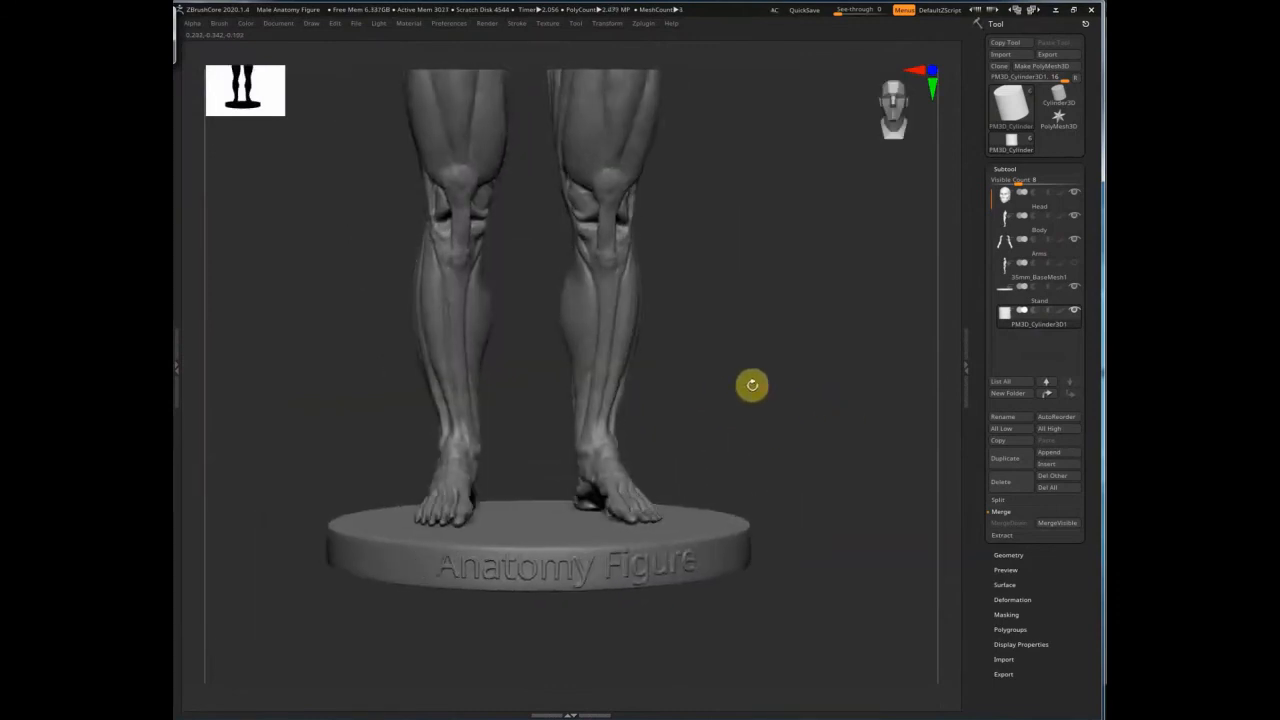
Step: Subdivide the peg with Smt turned off to keep its edges sharp
{"action": "left_click", "coordinate": [1008, 543]}
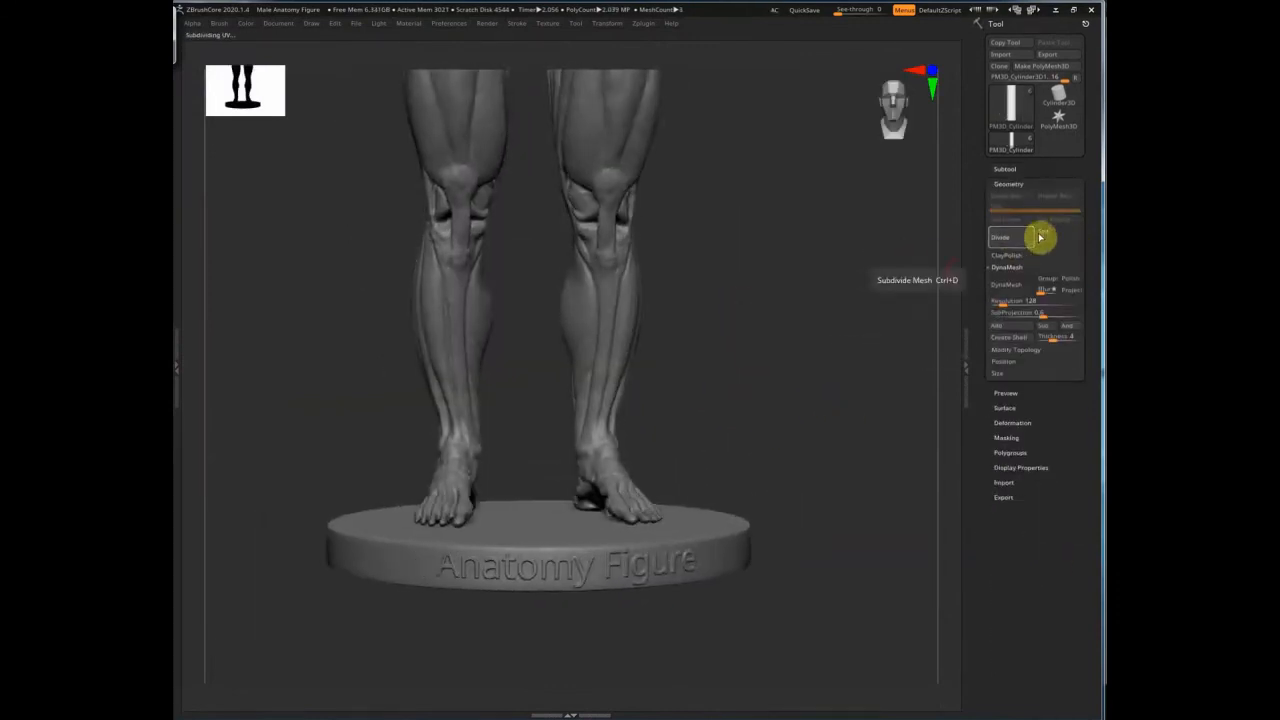
{"action": "left_click", "coordinate": [1023, 225]}
{"action": "right_click_drag", "start_coordinate": [846, 508], "coordinate": [775, 518]}
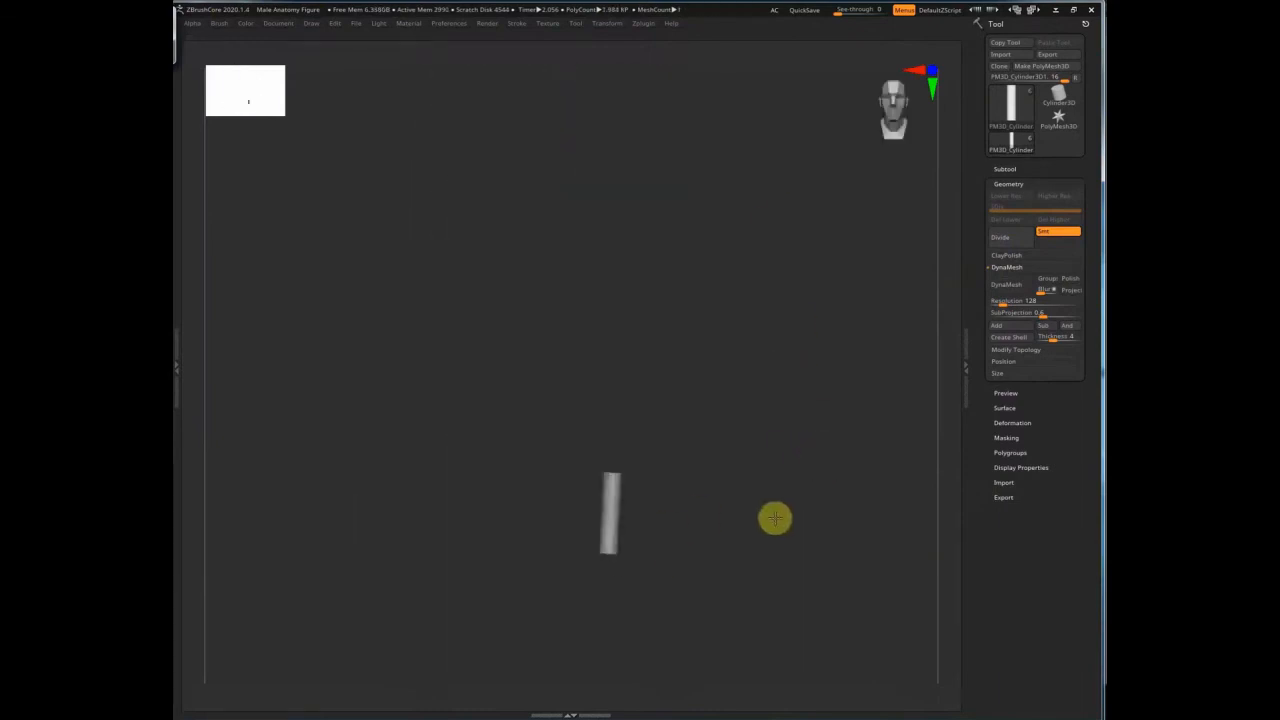
{"action": "right_click_drag", "start_coordinate": [687, 518], "coordinate": [846, 483], "text": "ctrl"}
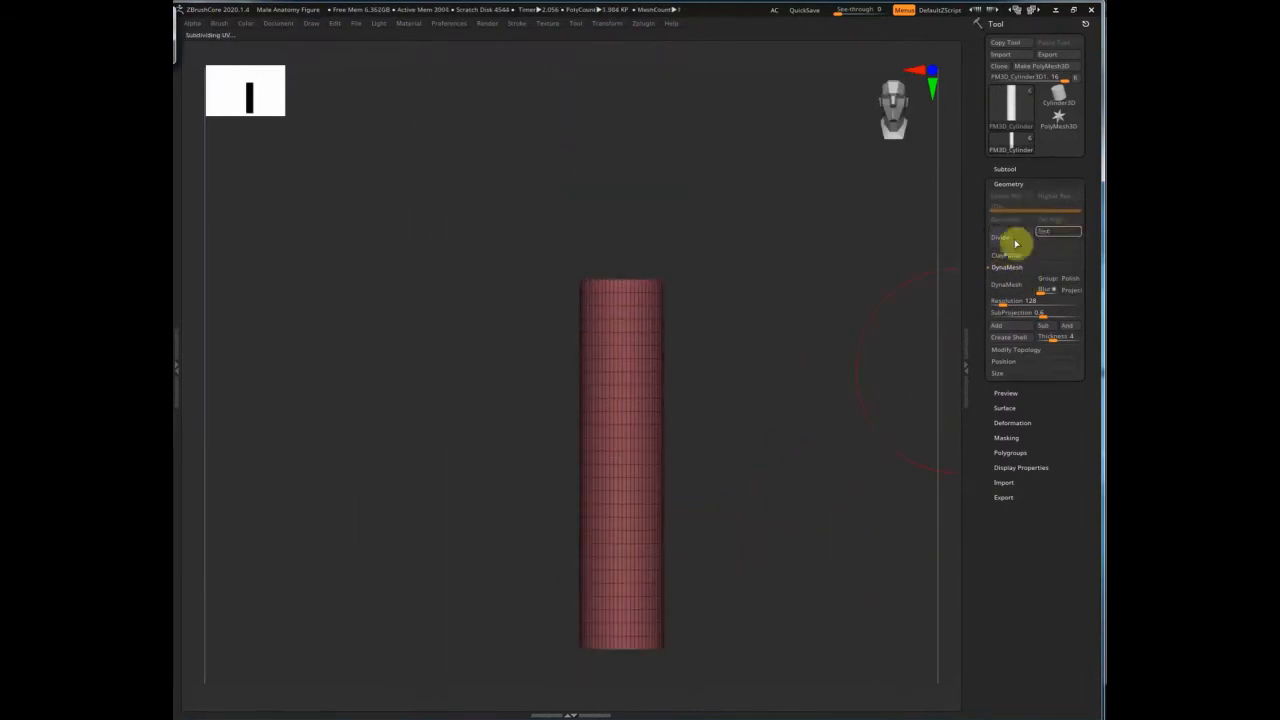
{"action": "left_click", "coordinate": [1047, 231]}
{"action": "right_click_drag", "start_coordinate": [812, 430], "coordinate": [751, 369]}
{"action": "key", "text": "shift+f"}
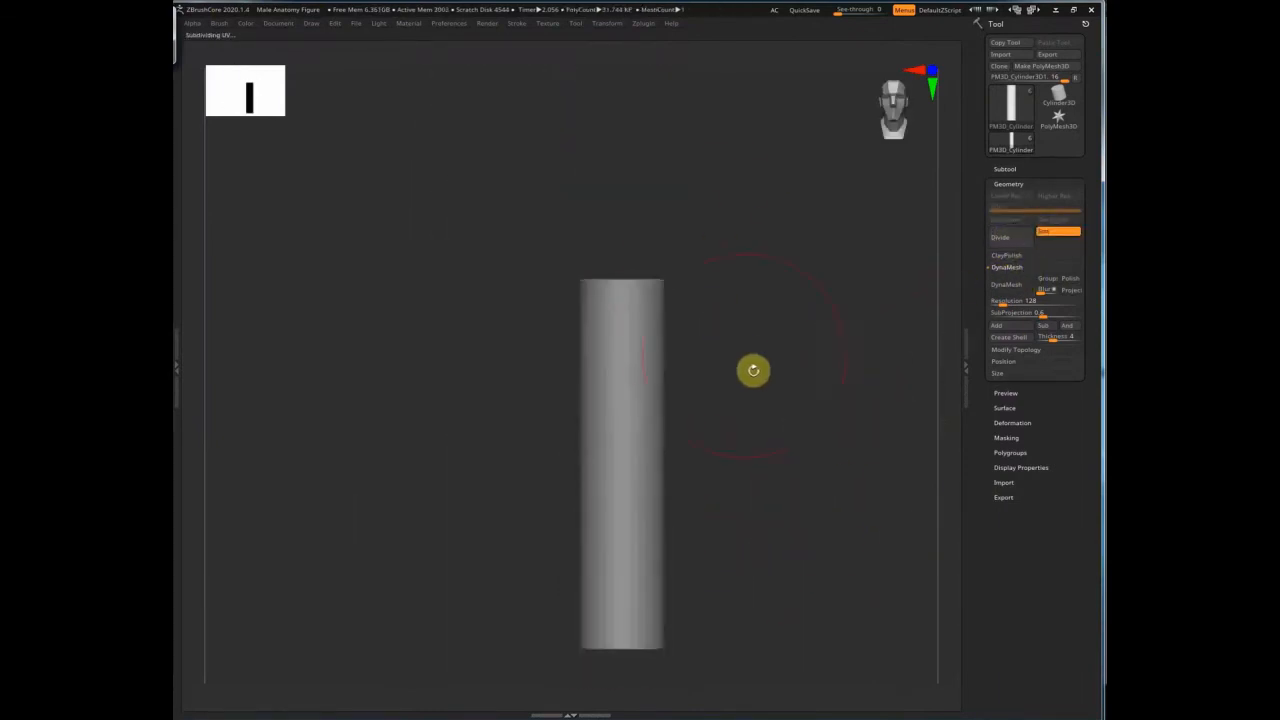
Step: Rename the peg subtool male, and name its duplicate female
{"action": "left_click", "coordinate": [1022, 184]}
{"action": "left_click", "coordinate": [1030, 168]}
{"action": "left_click", "coordinate": [1012, 411]}
{"action": "type", "text": "male"}
{"action": "key", "text": "Return"}
{"action": "left_click", "coordinate": [1030, 314]}
{"action": "left_click", "coordinate": [1005, 410]}
{"action": "type", "text": "female"}
{"action": "key", "text": "Return"}
Step: Load the interface layout with the display controls and turn on transparency to compare the female and male pegs
{"action": "left_click_drag", "start_coordinate": [778, 290], "coordinate": [833, 477]}
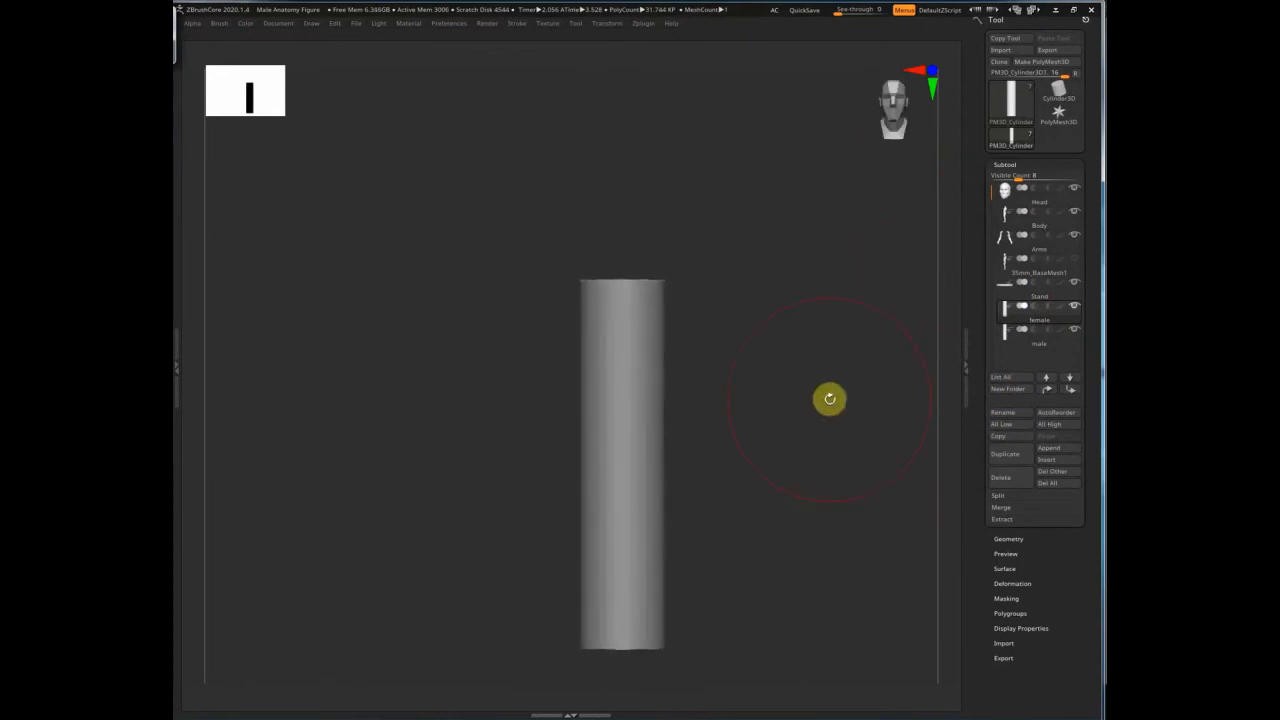
{"action": "left_click_drag", "start_coordinate": [843, 392], "coordinate": [800, 440]}
{"action": "key", "text": "w"}
{"action": "left_click_drag", "start_coordinate": [754, 354], "coordinate": [763, 342], "text": "alt"}
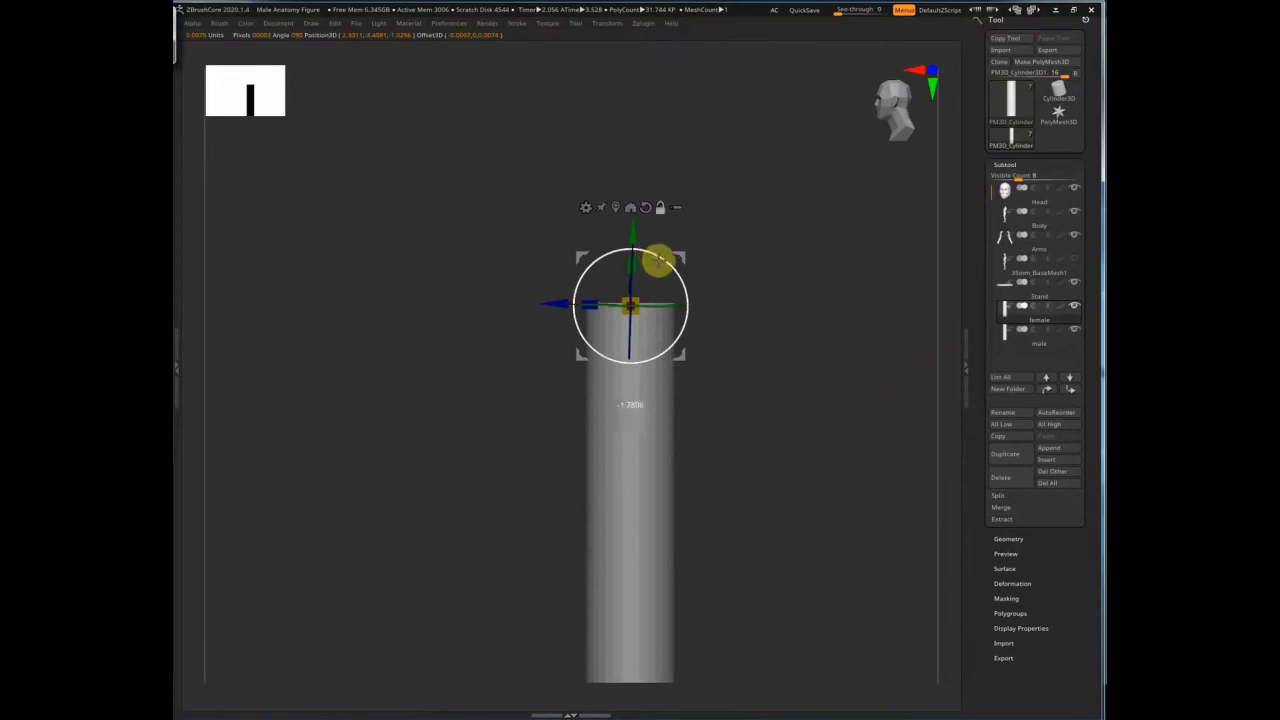
{"action": "left_click", "coordinate": [1033, 12]}
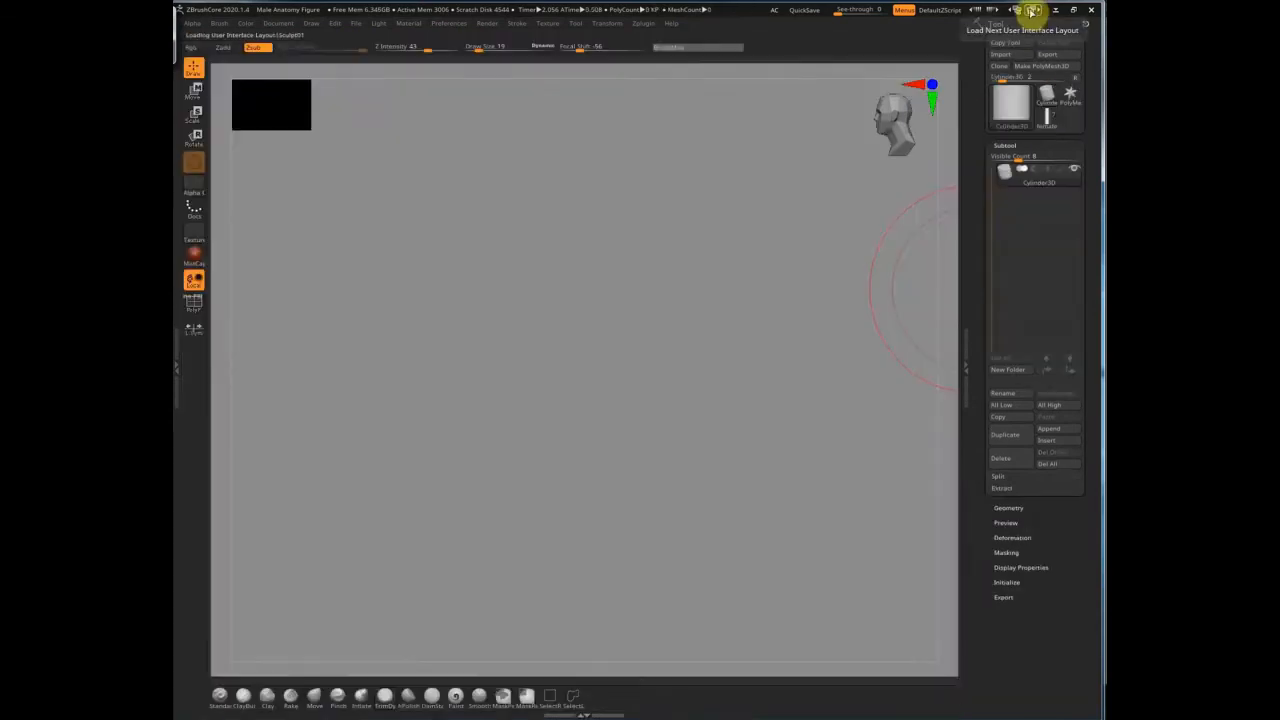
{"action": "left_click", "coordinate": [1011, 142]}
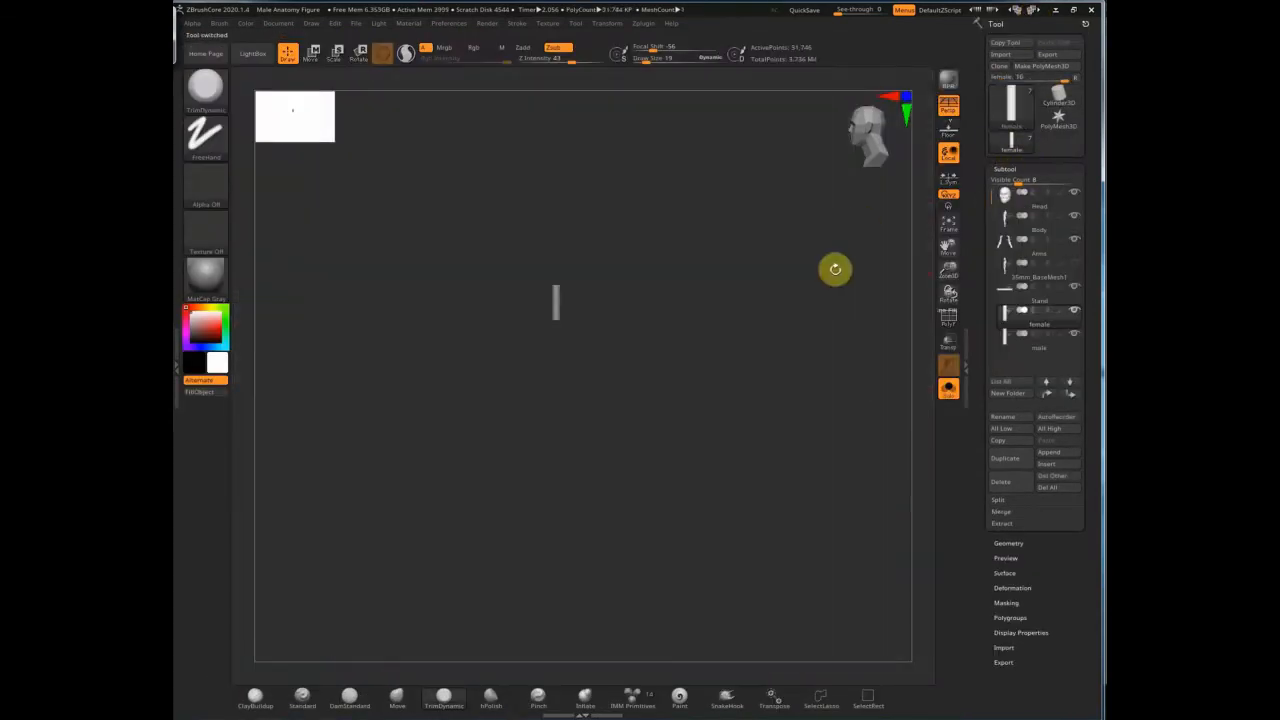
{"action": "key", "text": "f"}
{"action": "left_click_drag", "start_coordinate": [806, 444], "coordinate": [768, 335], "text": "alt"}
{"action": "key", "text": "e"}
{"action": "left_click", "coordinate": [949, 388]}
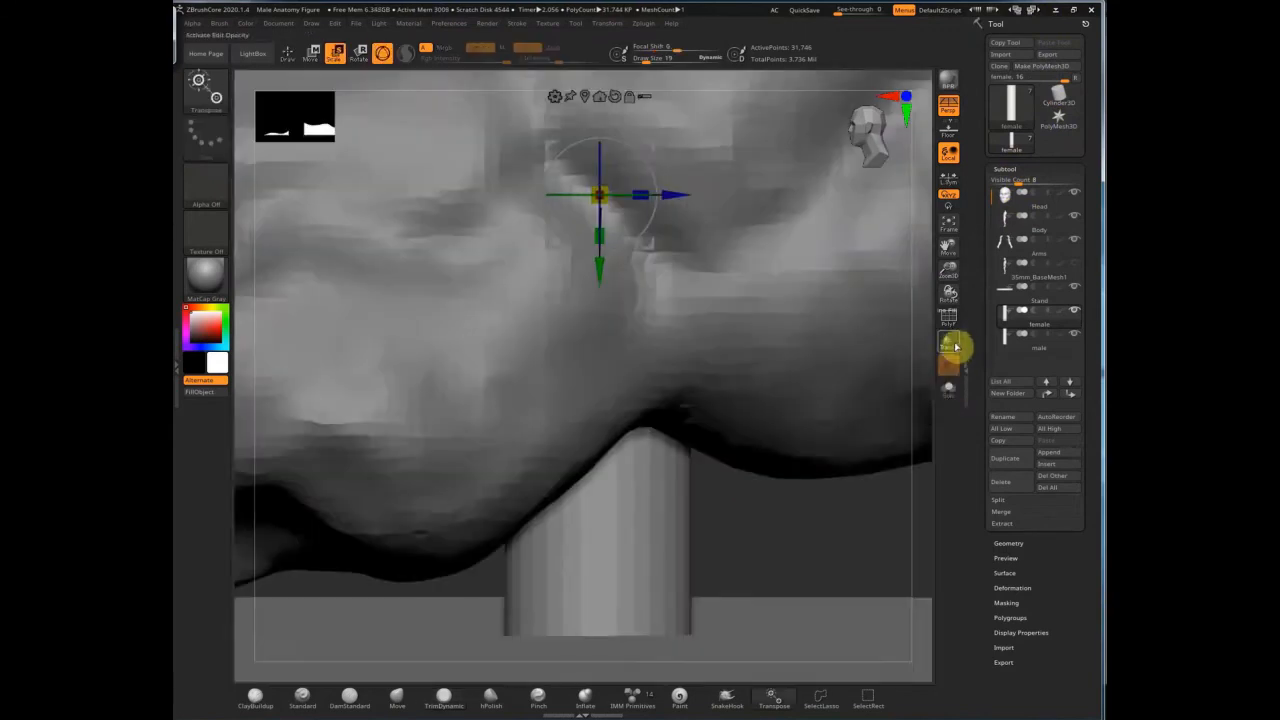
{"action": "left_click", "coordinate": [952, 345]}
Step: Enlarge the female peg slightly beyond the male one, turn transparency off and restore the previous interface layout
{"action": "left_click_drag", "start_coordinate": [632, 268], "coordinate": [746, 474]}
{"action": "left_click", "coordinate": [855, 333]}
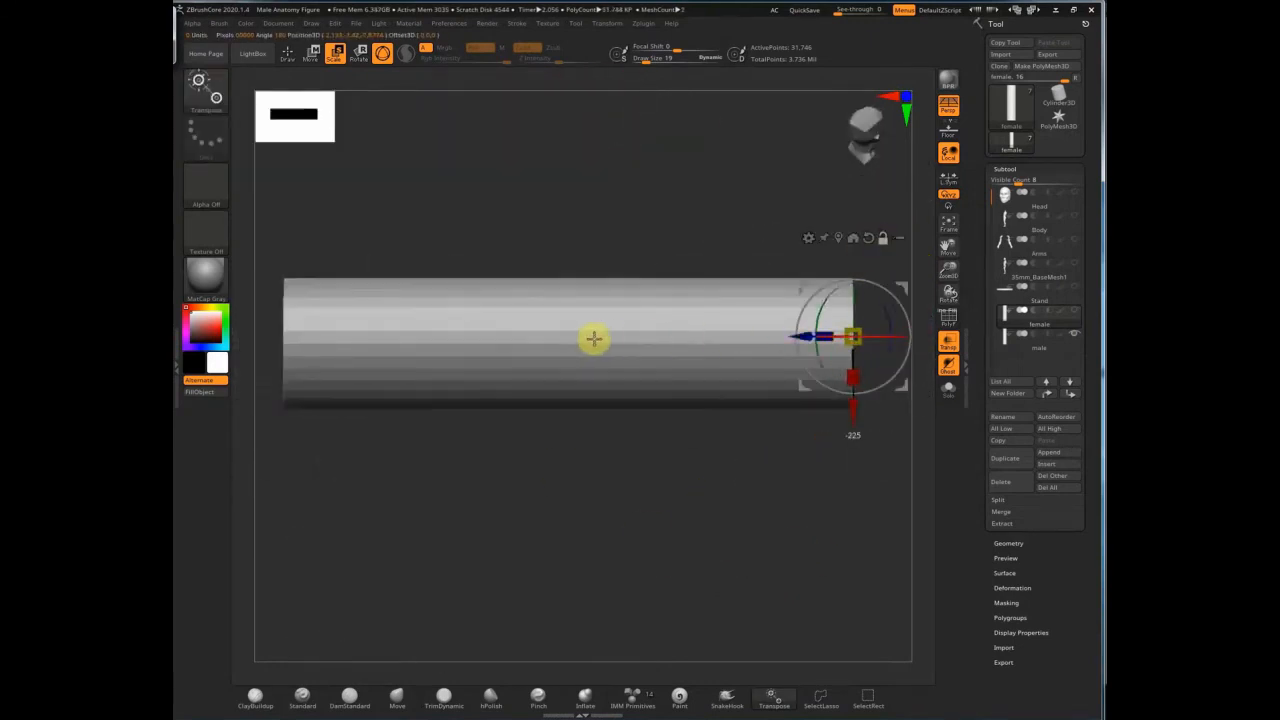
{"action": "left_click", "coordinate": [606, 23]}
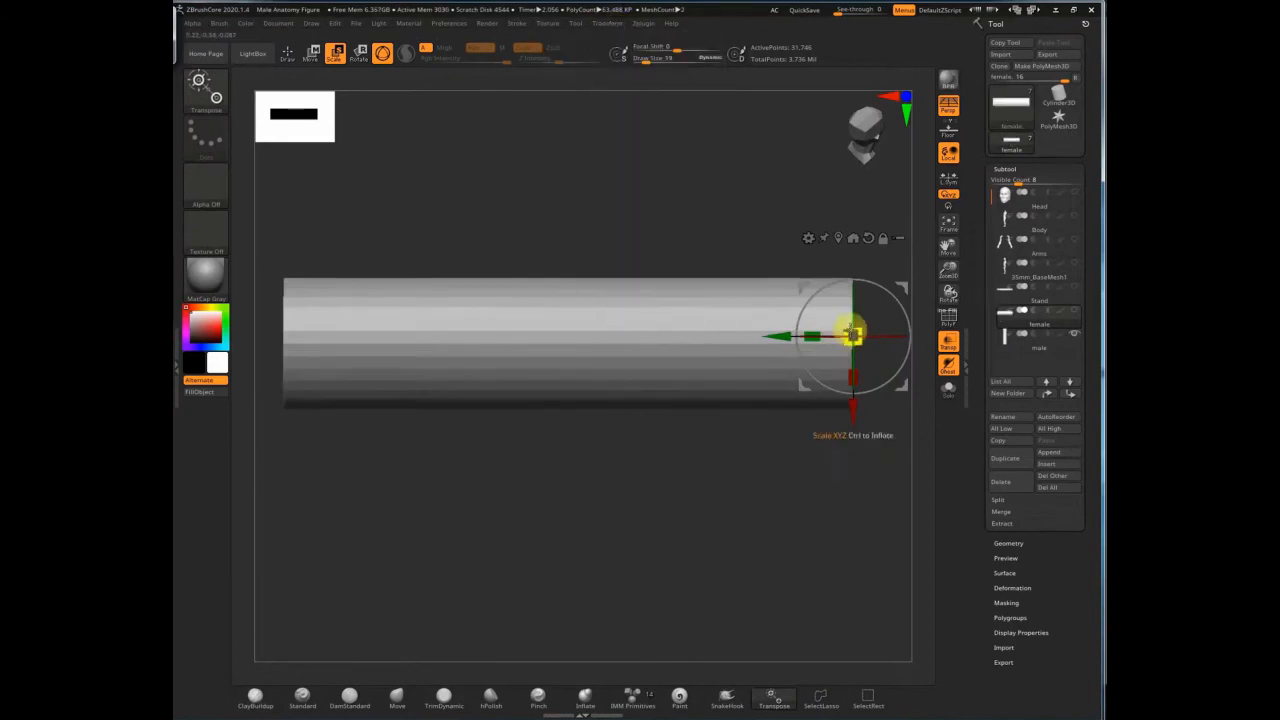
{"action": "left_click_drag", "start_coordinate": [851, 333], "coordinate": [847, 327]}
{"action": "left_click_drag", "start_coordinate": [780, 514], "coordinate": [745, 590]}
{"action": "left_click_drag", "start_coordinate": [560, 358], "coordinate": [556, 358]}
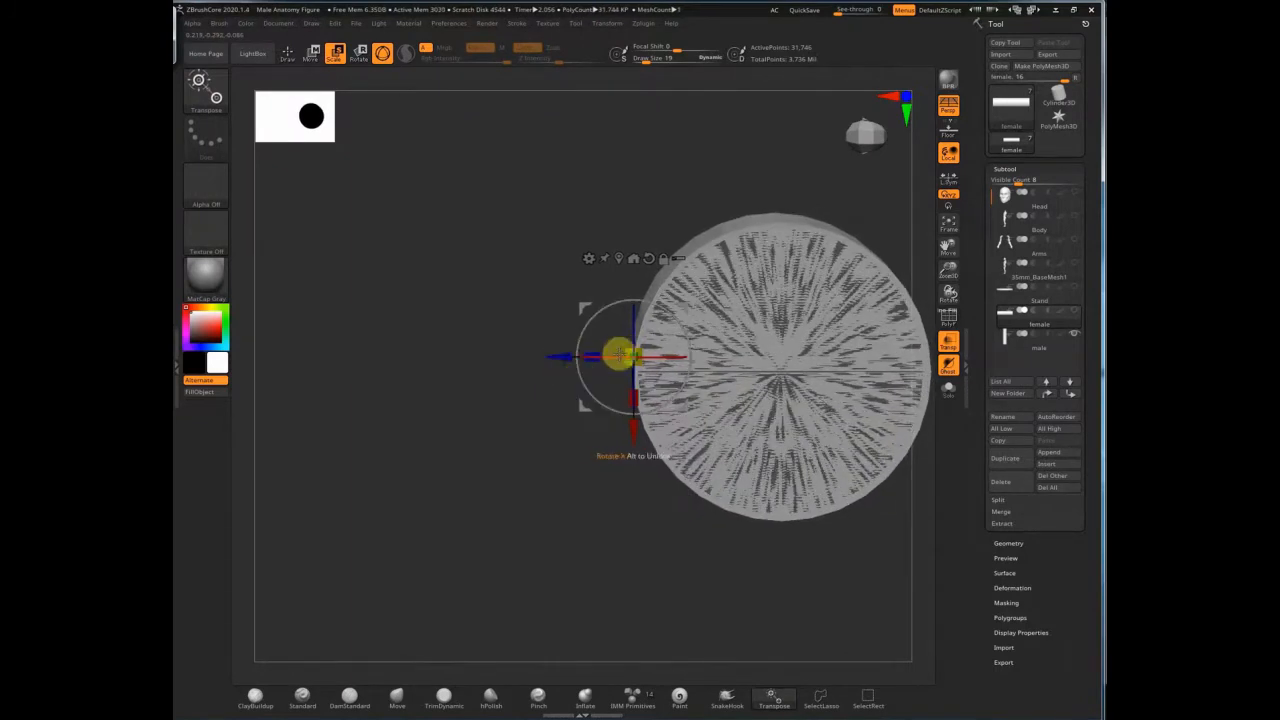
{"action": "mouse_move", "coordinate": [569, 537]}
{"action": "left_mouse_down"}
{"action": "mouse_move", "coordinate": [694, 543]}
{"action": "mouse_move", "coordinate": [607, 556]}
{"action": "mouse_move", "coordinate": [780, 563]}
{"action": "mouse_move", "coordinate": [770, 538]}
{"action": "left_mouse_up"}
{"action": "key", "text": "q"}
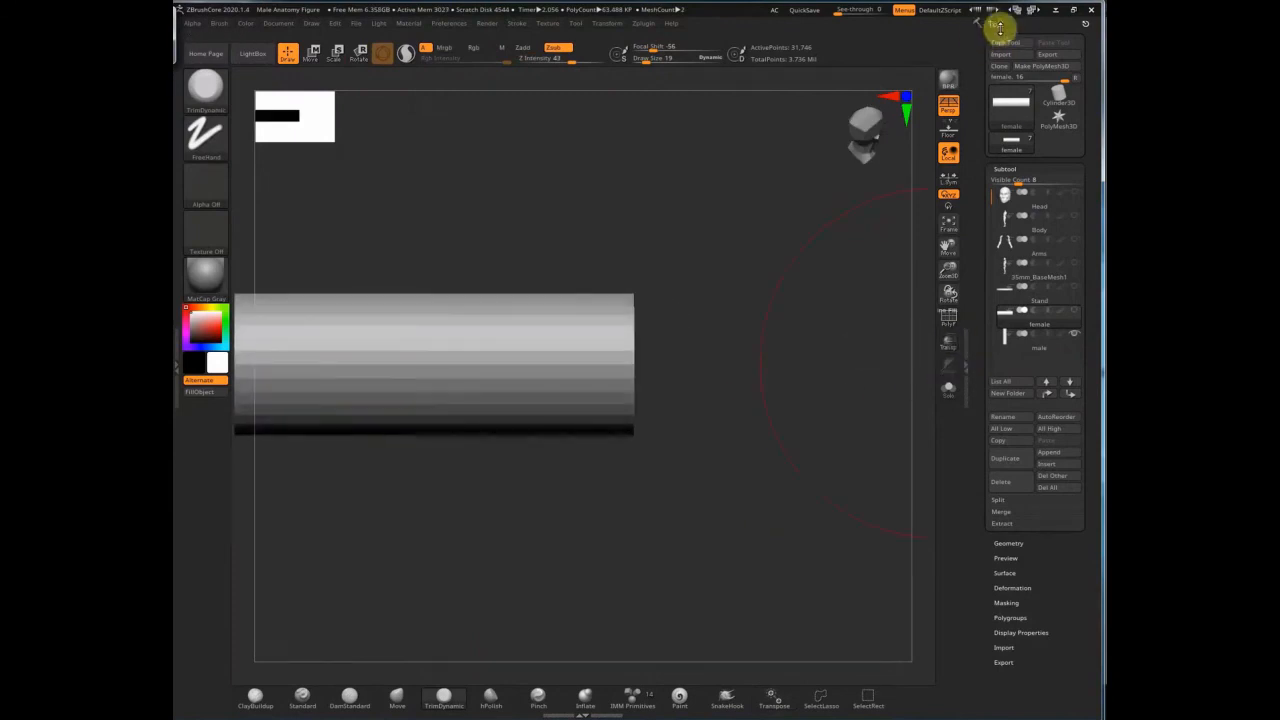
{"action": "left_click", "coordinate": [1034, 10]}
Step: Show only the Body and male subtools and move male directly below Body in the subtool order
{"action": "left_click", "coordinate": [1097, 362]}
{"action": "left_click", "coordinate": [1078, 217]}
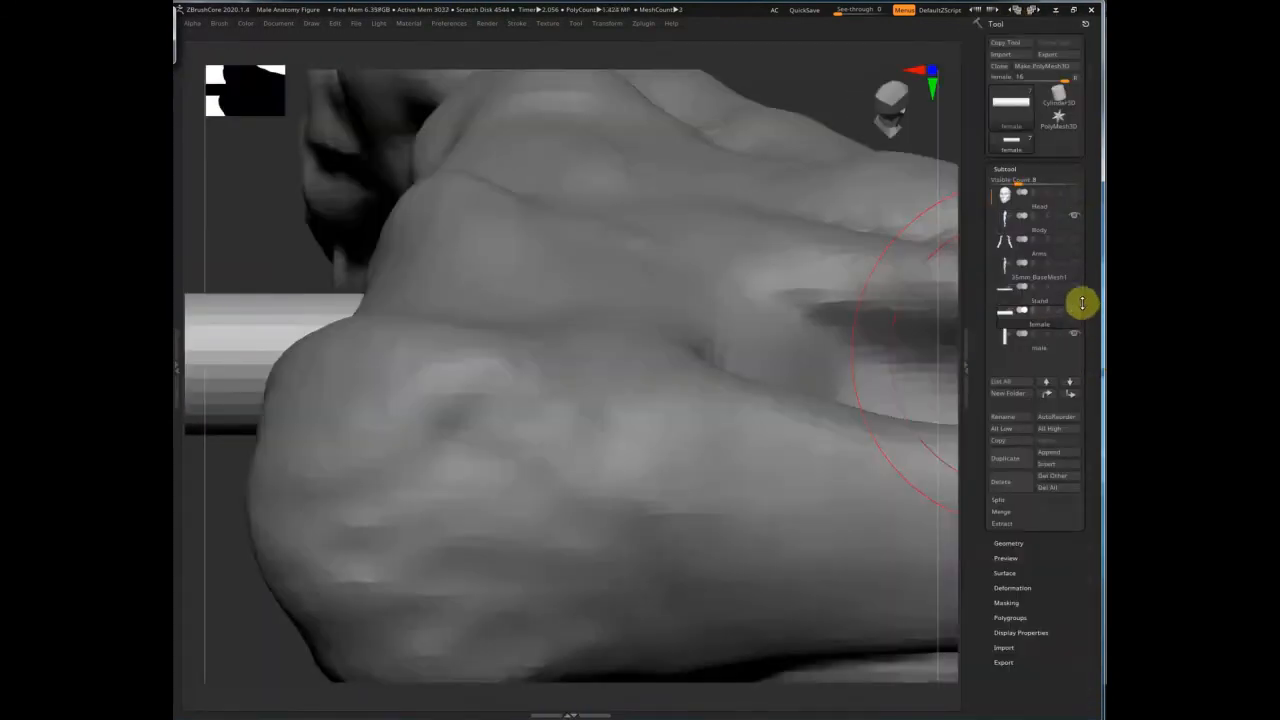
{"action": "right_click_drag", "start_coordinate": [857, 377], "coordinate": [749, 459]}
{"action": "left_click_drag", "start_coordinate": [1052, 255], "coordinate": [1052, 249]}
Step: Merge the male peg subtool into the Body subtool
{"action": "left_click", "coordinate": [790, 425], "text": "alt"}
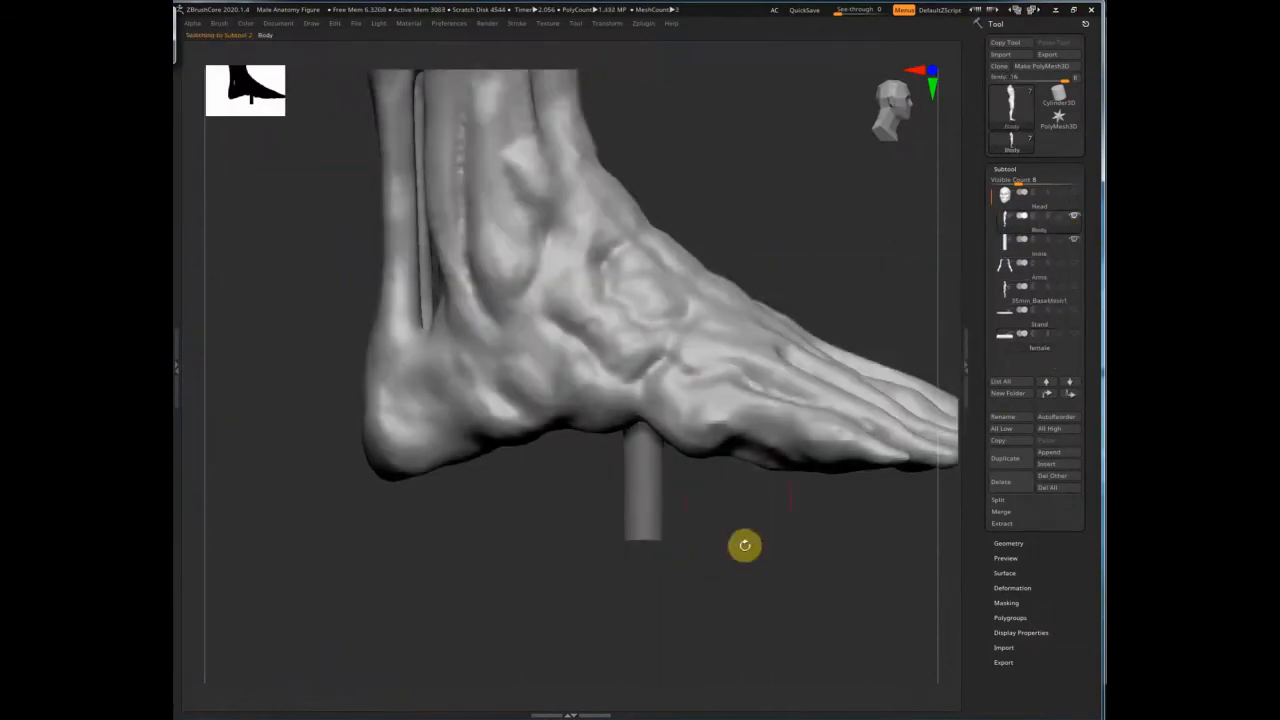
{"action": "left_click_drag", "start_coordinate": [743, 543], "coordinate": [745, 409], "text": "alt"}
{"action": "left_click", "coordinate": [1010, 544]}
{"action": "left_click", "coordinate": [1005, 169]}
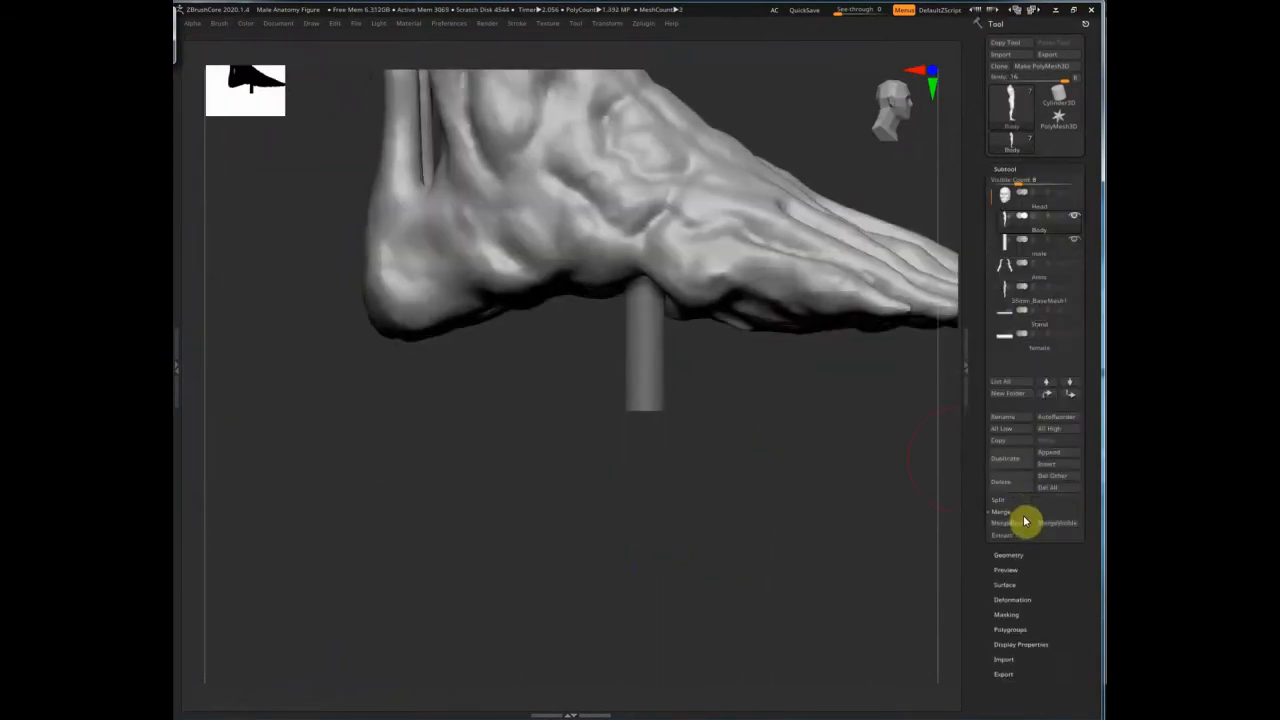
{"action": "left_click", "coordinate": [1024, 530]}
{"action": "right_click_drag", "start_coordinate": [737, 546], "coordinate": [823, 534]}
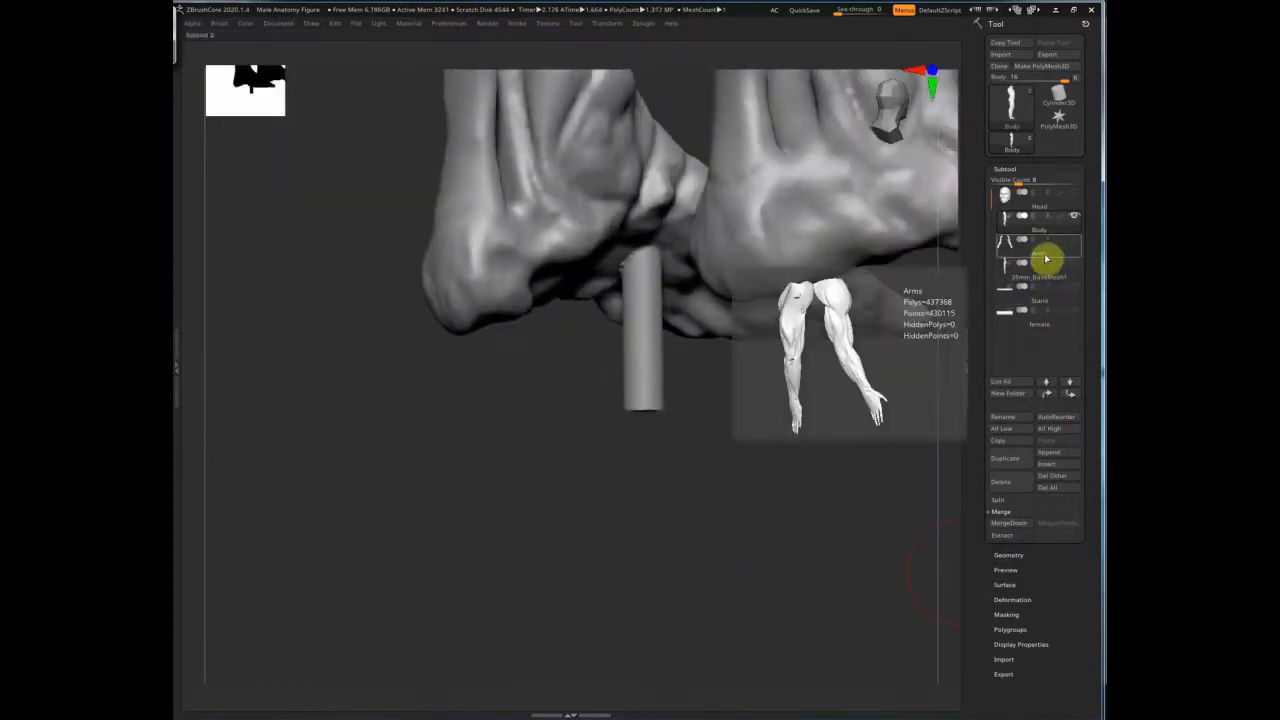
Step: Show the stand with the female peg and set the female subtool to subtraction
{"action": "left_click", "coordinate": [1081, 290]}
{"action": "left_click", "coordinate": [1077, 313]}
{"action": "right_click_drag", "start_coordinate": [643, 272], "coordinate": [795, 509], "text": "ctrl"}
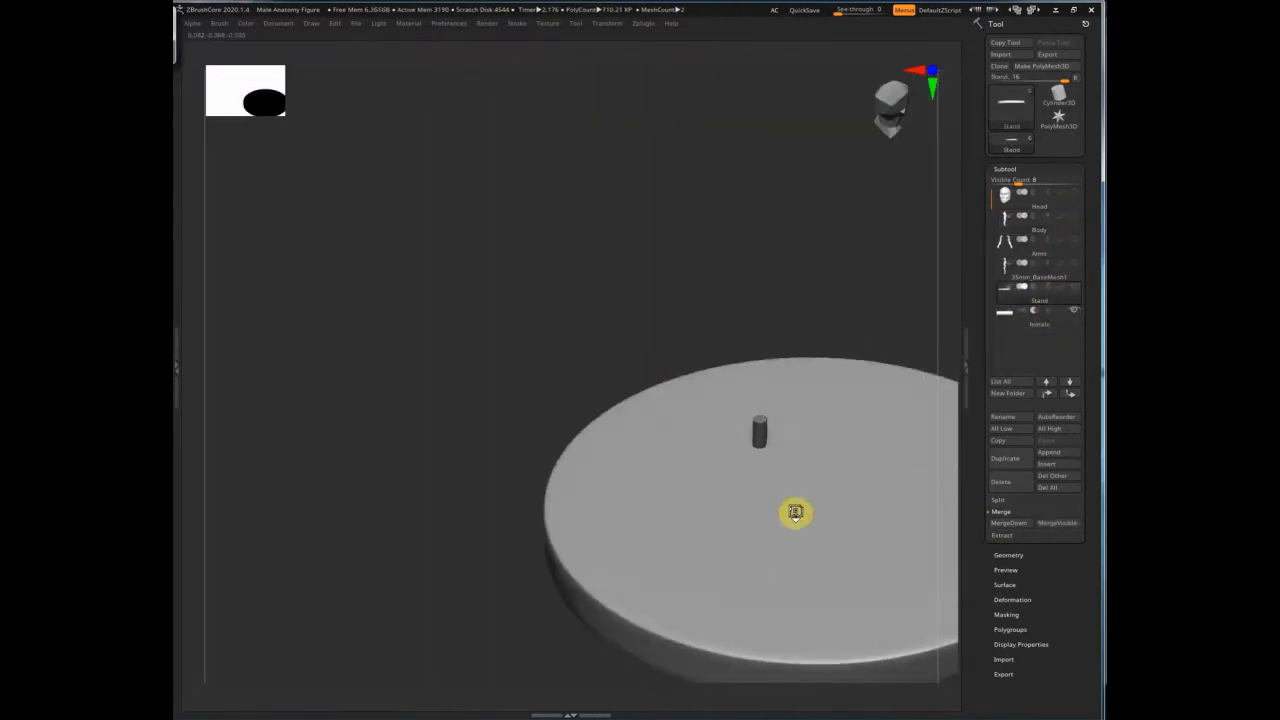
Step: Isolate the peg's polygroup within the Body and split it back out as a separate subtool
{"action": "left_click", "coordinate": [1078, 217]}
{"action": "left_click", "coordinate": [1077, 315]}
{"action": "left_click", "coordinate": [1062, 220]}
{"action": "right_click_drag", "start_coordinate": [842, 634], "coordinate": [679, 592]}
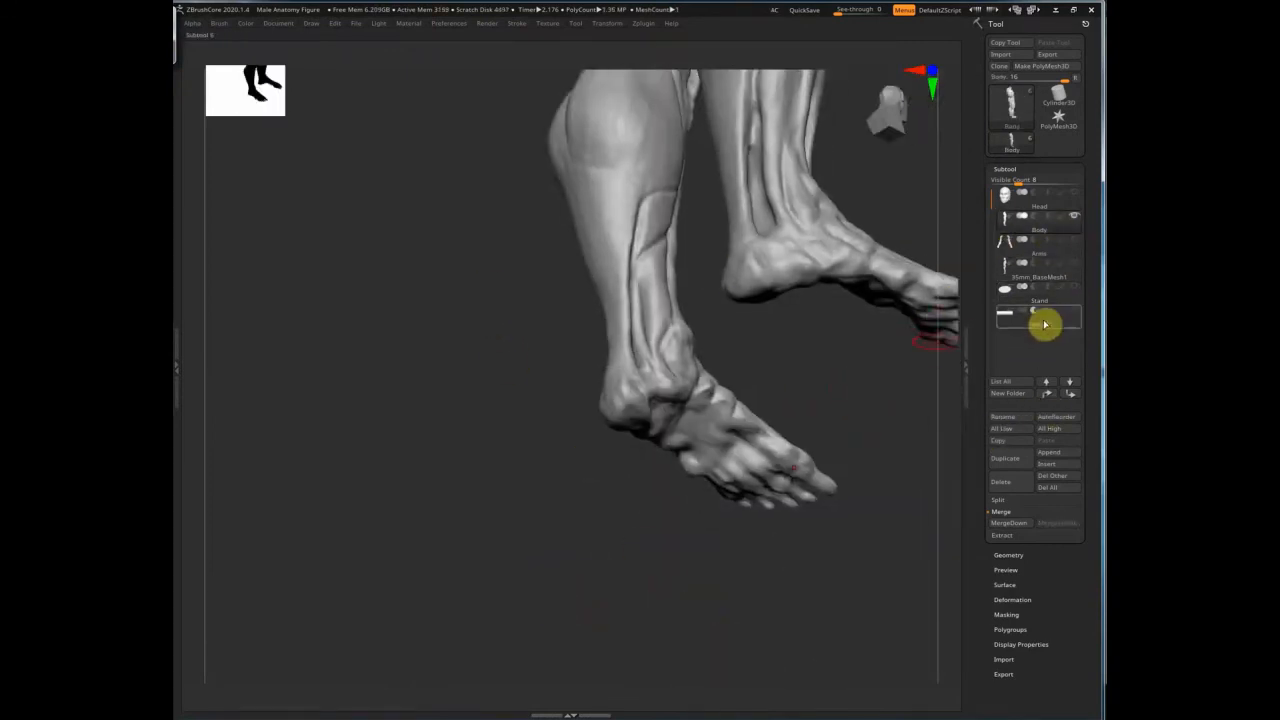
{"action": "mouse_move", "coordinate": [886, 400]}
{"action": "right_mouse_down"}
{"action": "mouse_move", "coordinate": [863, 363]}
{"action": "mouse_move", "coordinate": [869, 420]}
{"action": "mouse_move", "coordinate": [870, 405]}
{"action": "right_mouse_up"}
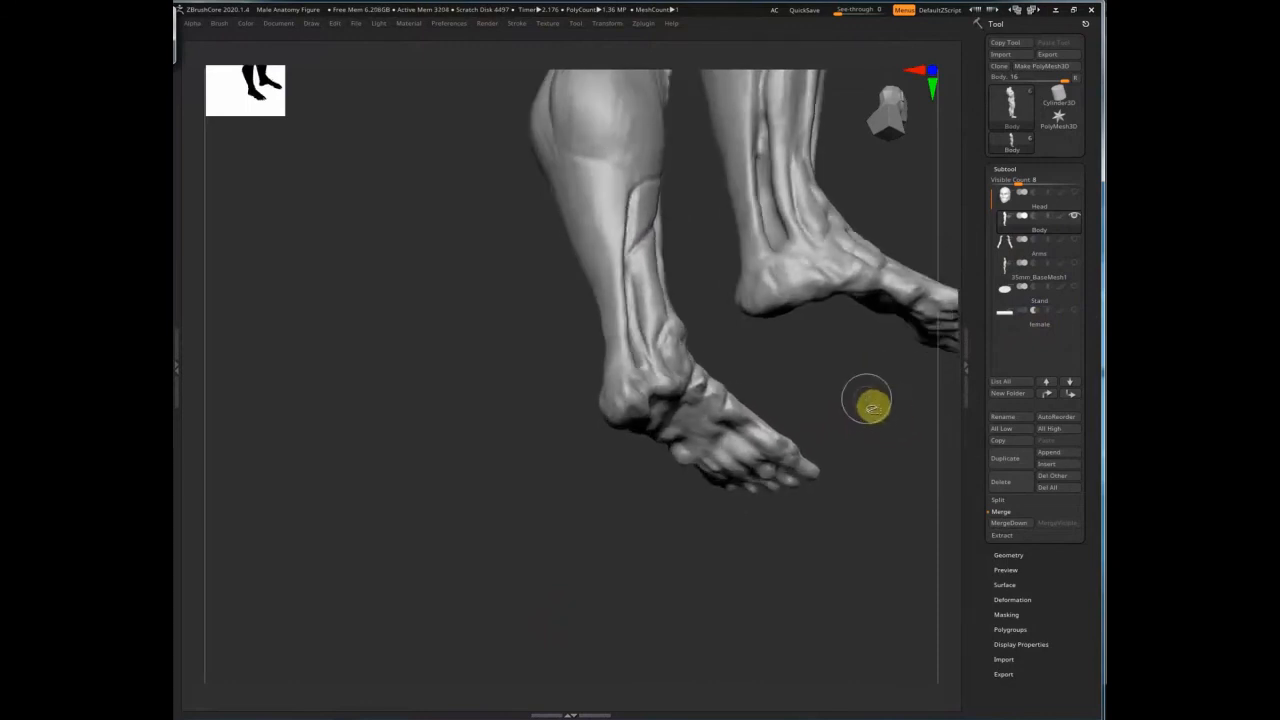
{"action": "key", "text": "shift+f"}
{"action": "left_click", "coordinate": [688, 474], "text": "ctrl+shift"}
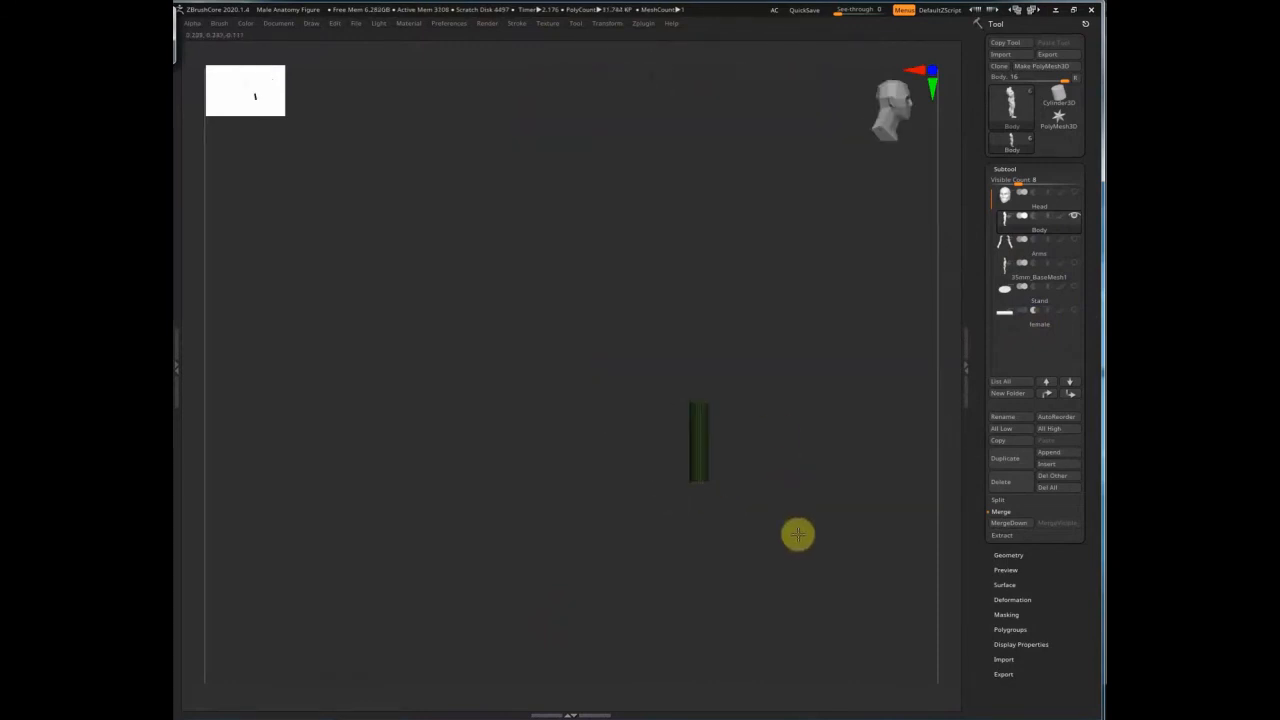
{"action": "left_click", "coordinate": [999, 500]}
{"action": "left_click", "coordinate": [1067, 522]}
{"action": "left_click", "coordinate": [811, 583], "text": "ctrl+shift"}
{"action": "left_click", "coordinate": [1050, 232]}
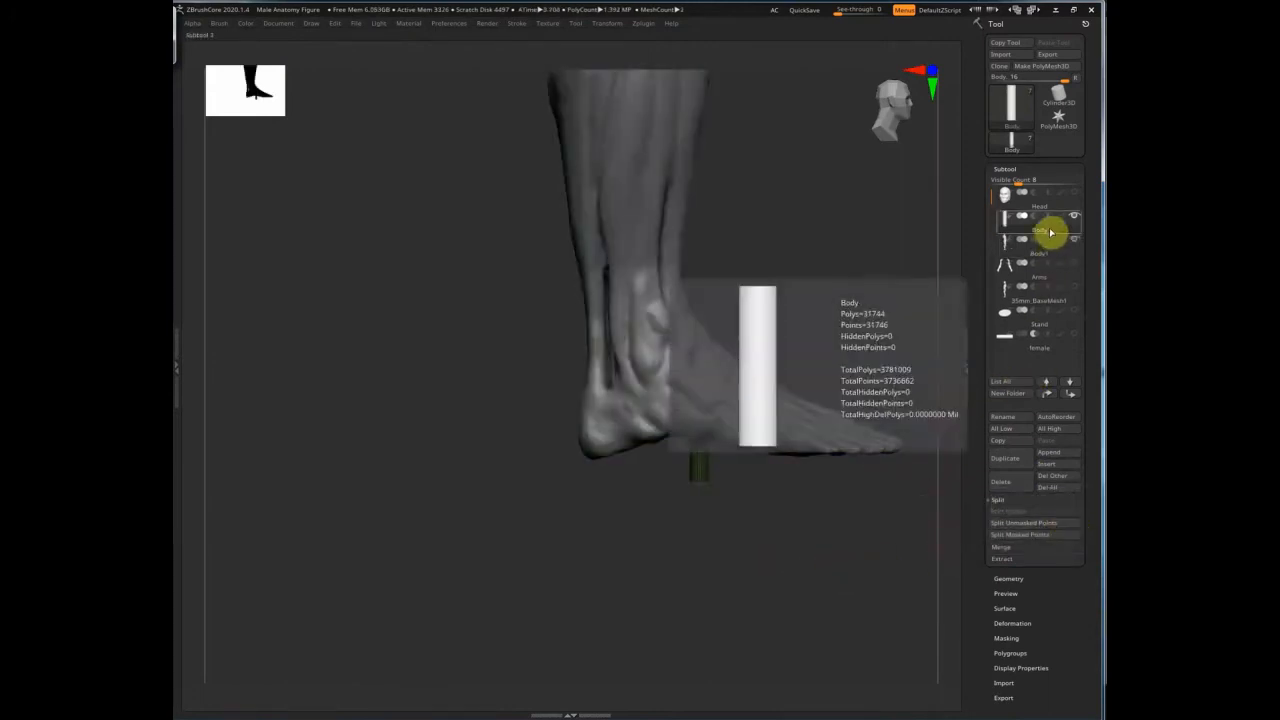
Step: Move the split-off peg below the figure's subtool, rename it body, and mirror it to the other foot with Mirror And Weld
{"action": "left_click_drag", "start_coordinate": [1050, 232], "coordinate": [1047, 262]}
{"action": "left_click", "coordinate": [1012, 418]}
{"action": "type", "text": "body"}
{"action": "key", "text": "Return"}
{"action": "left_click_drag", "start_coordinate": [746, 540], "coordinate": [857, 460], "text": "shift"}
{"action": "left_click", "coordinate": [1024, 580]}
{"action": "left_click", "coordinate": [1022, 280]}
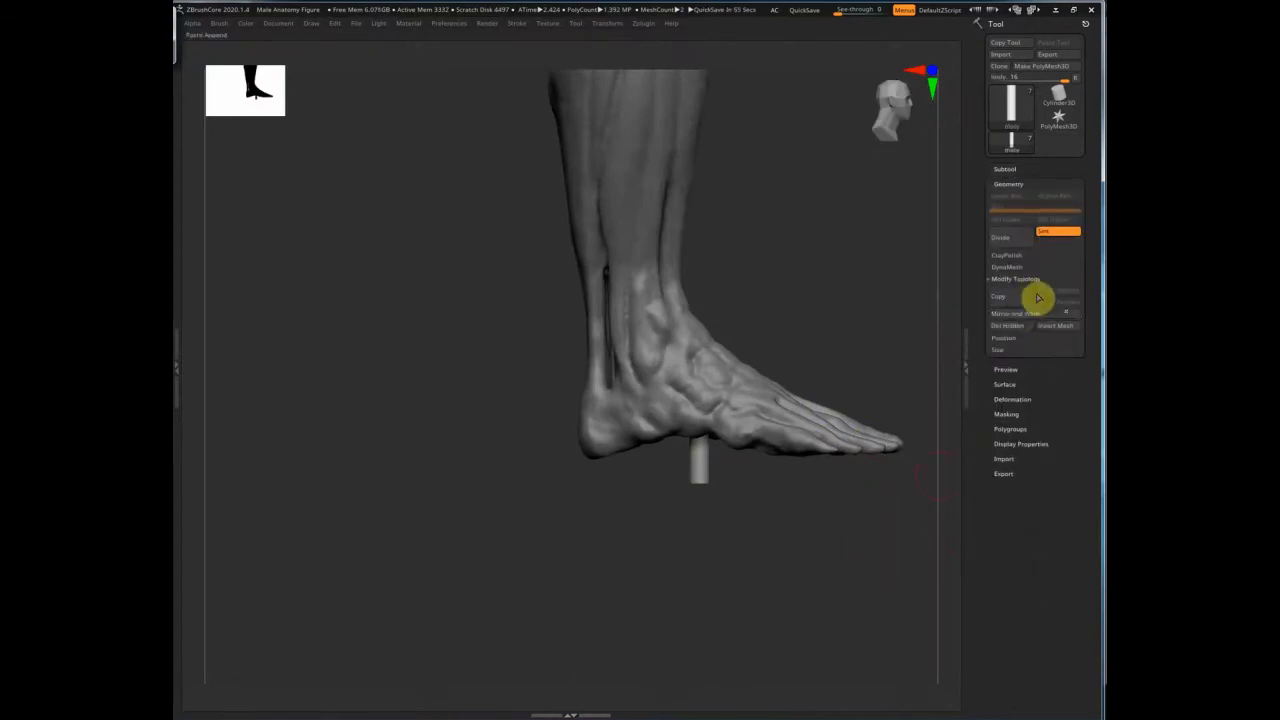
{"action": "left_click", "coordinate": [1022, 311]}
{"action": "left_click_drag", "start_coordinate": [862, 562], "coordinate": [795, 580], "text": "shift"}
Step: Mirror the female peg to the other side with Mirror And Weld
{"action": "left_click", "coordinate": [1012, 170]}
{"action": "left_click", "coordinate": [1038, 336]}
{"action": "left_click_drag", "start_coordinate": [1010, 546], "coordinate": [1010, 468]}
{"action": "left_click", "coordinate": [1009, 500]}
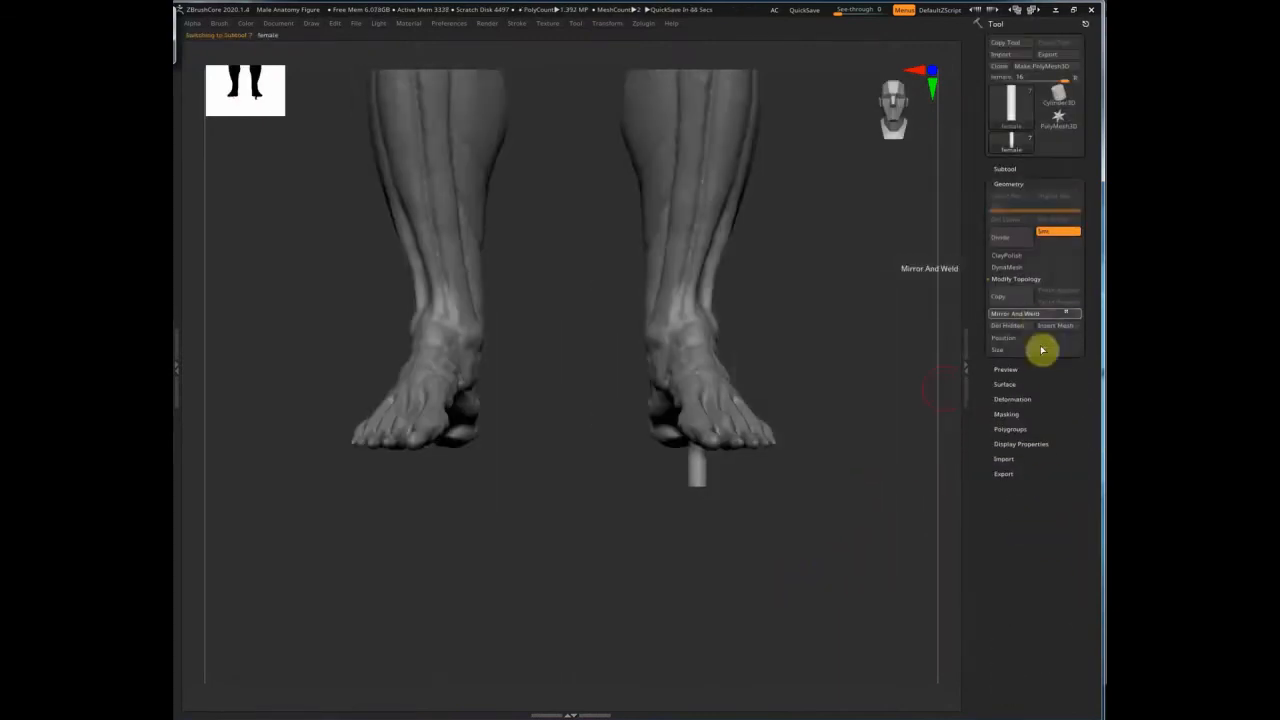
{"action": "left_click", "coordinate": [1035, 311]}
Step: Merge the mirrored foot pegs into the figure's subtool and rename the result Body
{"action": "left_click", "coordinate": [1006, 168]}
{"action": "left_click", "coordinate": [1068, 229]}
{"action": "left_click", "coordinate": [1074, 241]}
{"action": "mouse_move", "coordinate": [798, 561]}
{"action": "left_mouse_down"}
{"action": "mouse_move", "coordinate": [794, 517]}
{"action": "mouse_move", "coordinate": [791, 545]}
{"action": "left_mouse_up"}
{"action": "left_click", "coordinate": [1001, 546]}
{"action": "left_click", "coordinate": [1020, 523]}
{"action": "left_click", "coordinate": [1014, 415]}
{"action": "type", "text": "Body"}
{"action": "key", "text": "Return"}
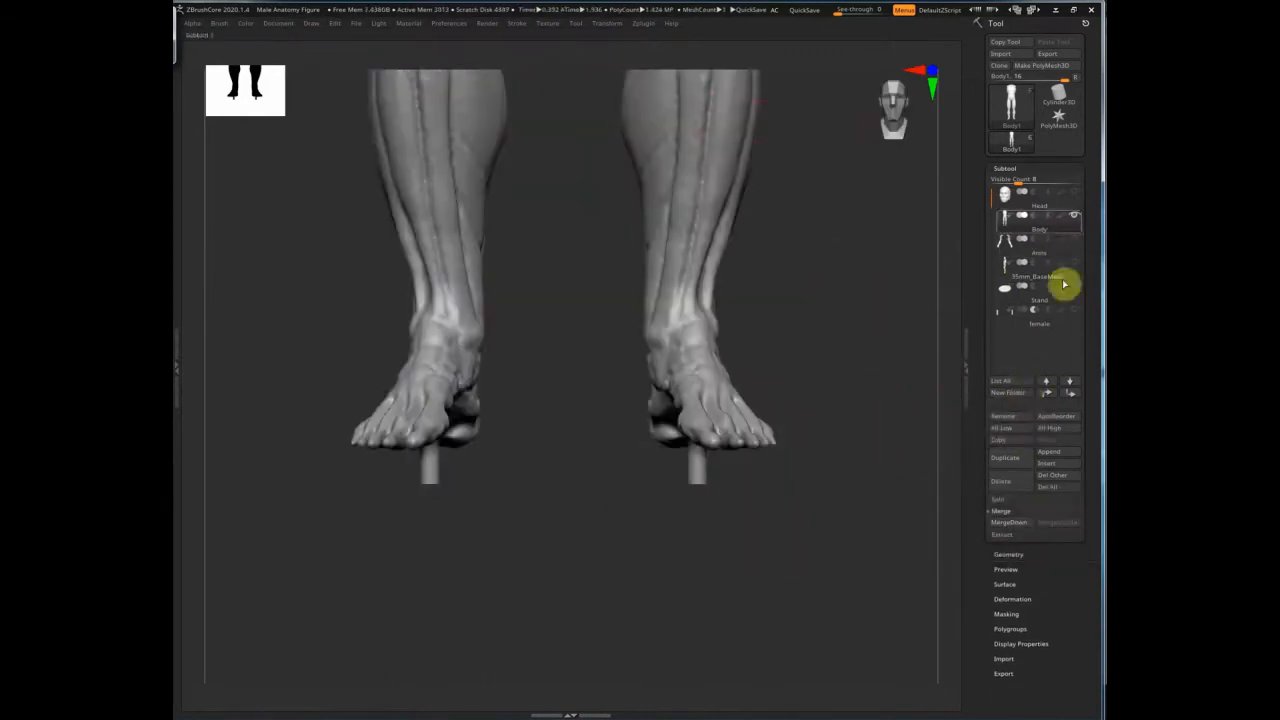
Step: Remesh the Body with DynaMesh to fuse the two foot pegs into it
{"action": "left_click", "coordinate": [1009, 555]}
{"action": "left_click", "coordinate": [1018, 268]}
{"action": "mouse_move", "coordinate": [820, 556]}
{"action": "left_mouse_down"}
{"action": "mouse_move", "coordinate": [809, 497]}
{"action": "mouse_move", "coordinate": [831, 497]}
{"action": "mouse_move", "coordinate": [820, 543]}
{"action": "left_mouse_up"}
{"action": "left_click_drag", "start_coordinate": [840, 450], "coordinate": [788, 505], "text": "alt"}
{"action": "left_click", "coordinate": [1005, 169]}
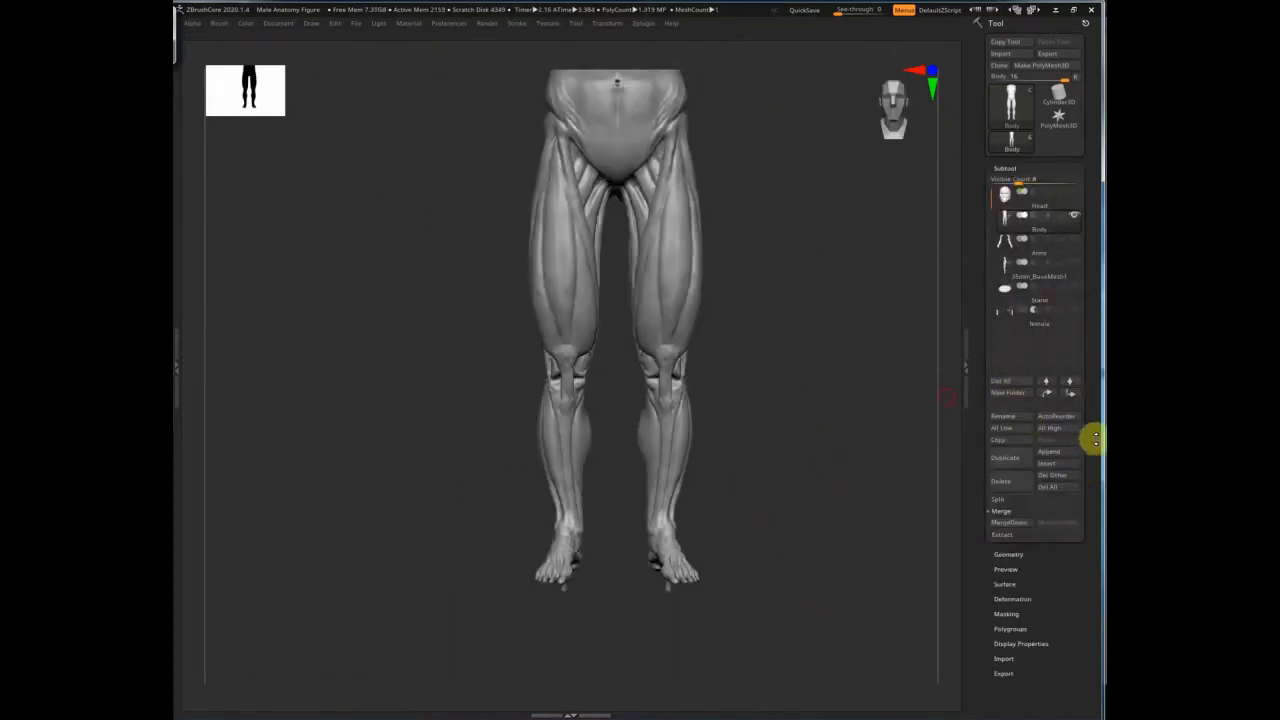
{"action": "scroll", "coordinate": [1096, 438], "scroll_direction": "down", "scroll_amount": 3}
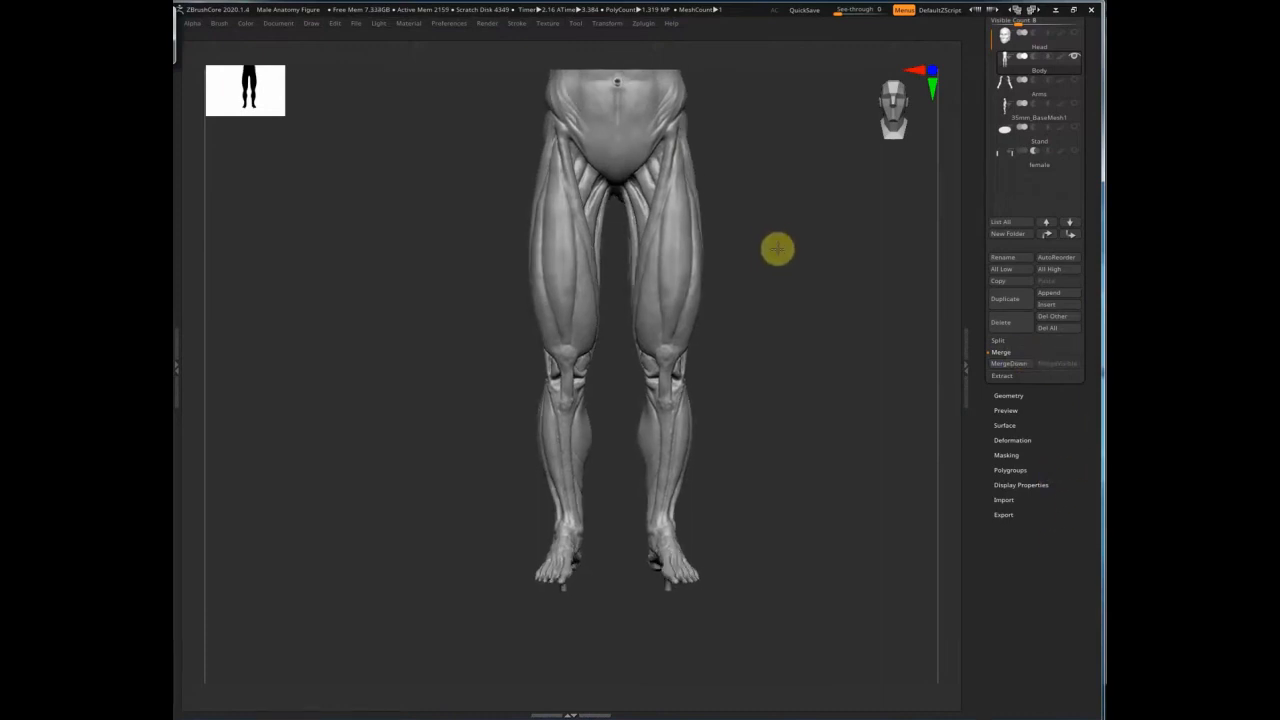
{"action": "left_click_drag", "start_coordinate": [777, 249], "coordinate": [649, 134], "text": "alt"}
{"action": "left_click_drag", "start_coordinate": [797, 181], "coordinate": [820, 408], "text": "alt"}
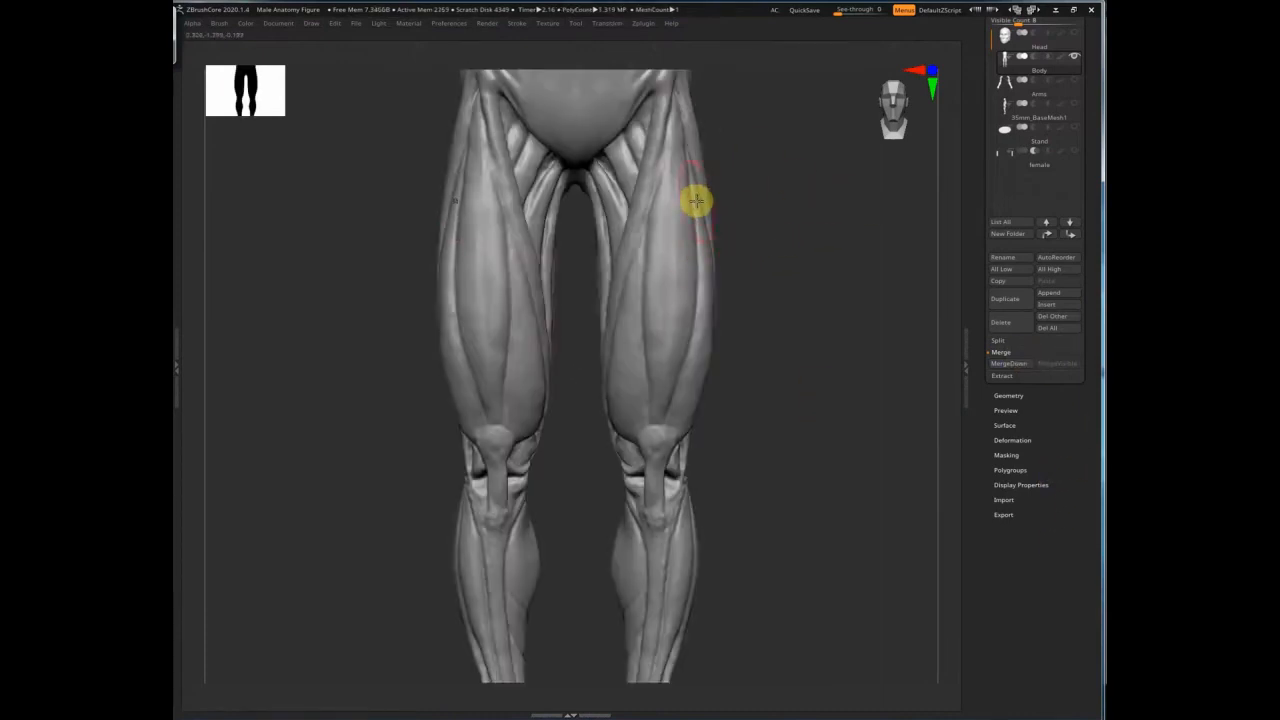
Step: Merge the female pegs down into the Stand and subtract them with DynaMesh to cut the two peg sockets
{"action": "left_click_drag", "start_coordinate": [908, 220], "coordinate": [820, 389], "text": "alt"}
{"action": "left_click", "coordinate": [1060, 138]}
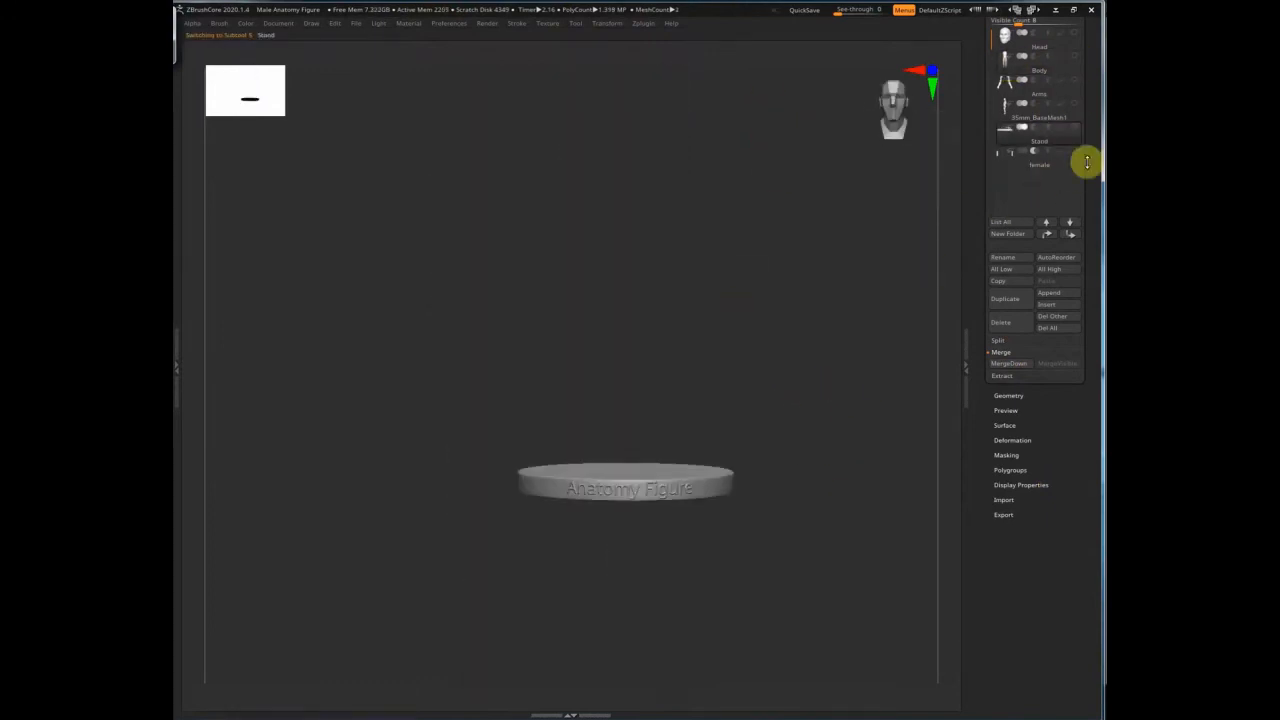
{"action": "left_click_drag", "start_coordinate": [934, 262], "coordinate": [835, 397]}
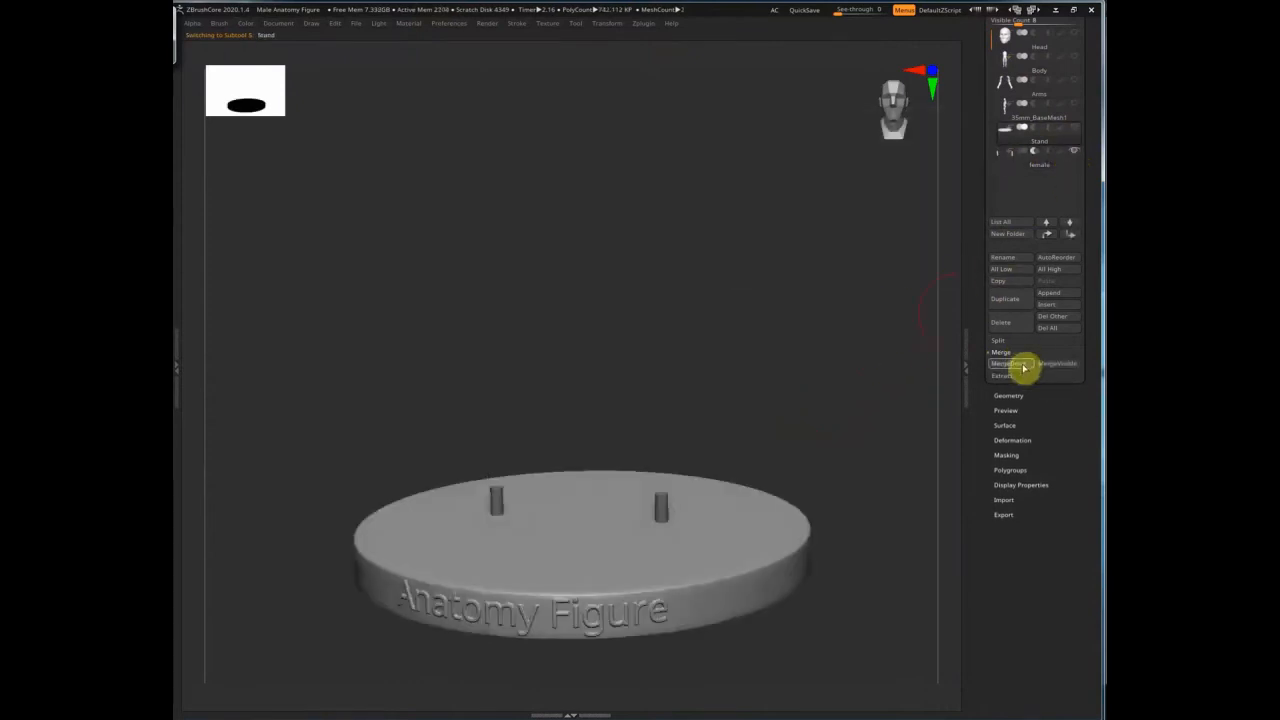
{"action": "right_click_drag", "start_coordinate": [838, 428], "coordinate": [640, 260]}
{"action": "left_click_drag", "start_coordinate": [1046, 174], "coordinate": [1050, 271]}
Step: Show the Body together with the Stand, realign the Stand's gizmo, and lower the Stand below the soles of the feet
{"action": "left_click", "coordinate": [1076, 153]}
{"action": "right_click_drag", "start_coordinate": [846, 298], "coordinate": [491, 409]}
{"action": "left_click", "coordinate": [539, 430], "text": "alt"}
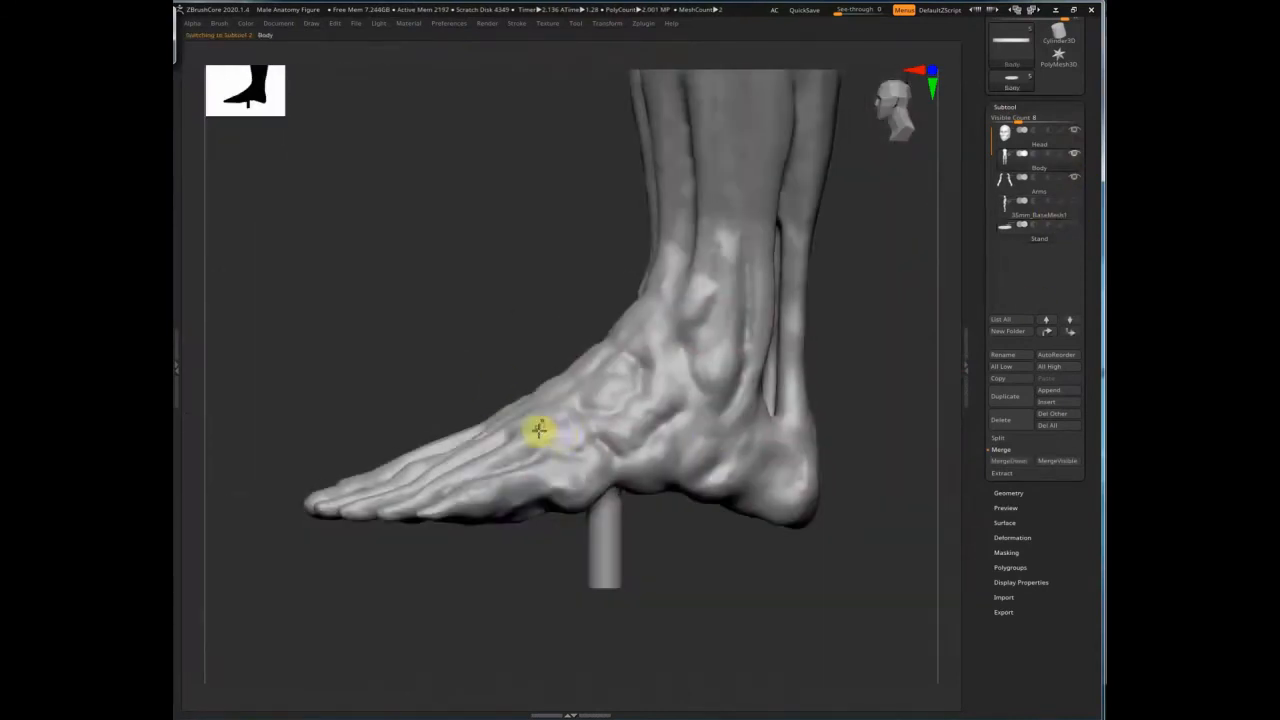
{"action": "left_click", "coordinate": [1068, 237]}
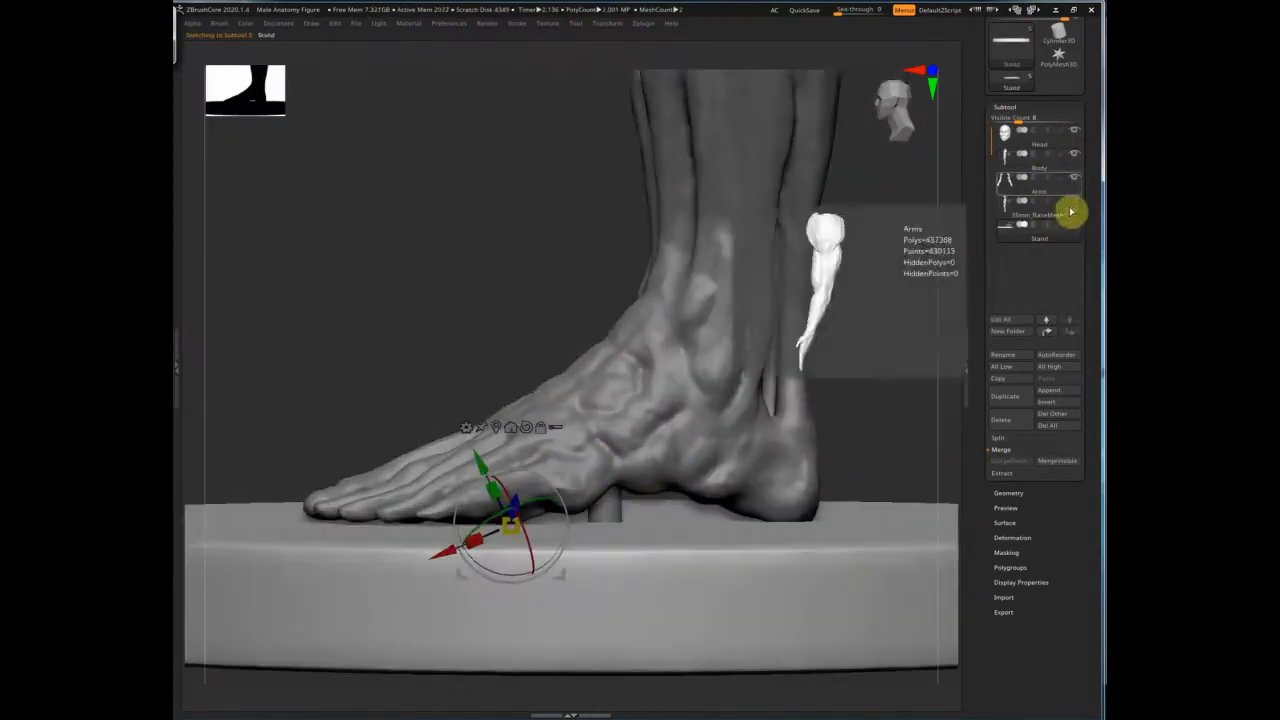
{"action": "left_click", "coordinate": [526, 426]}
{"action": "left_click_drag", "start_coordinate": [510, 457], "coordinate": [506, 494]}
Step: Move the Stand above 35mm_BaseMesh1 in the subtool order
{"action": "left_click_drag", "start_coordinate": [838, 386], "coordinate": [922, 452]}
{"action": "right_click_drag", "start_coordinate": [691, 329], "coordinate": [846, 383], "text": "ctrl"}
{"action": "left_click_drag", "start_coordinate": [928, 400], "coordinate": [926, 384], "text": "shift"}
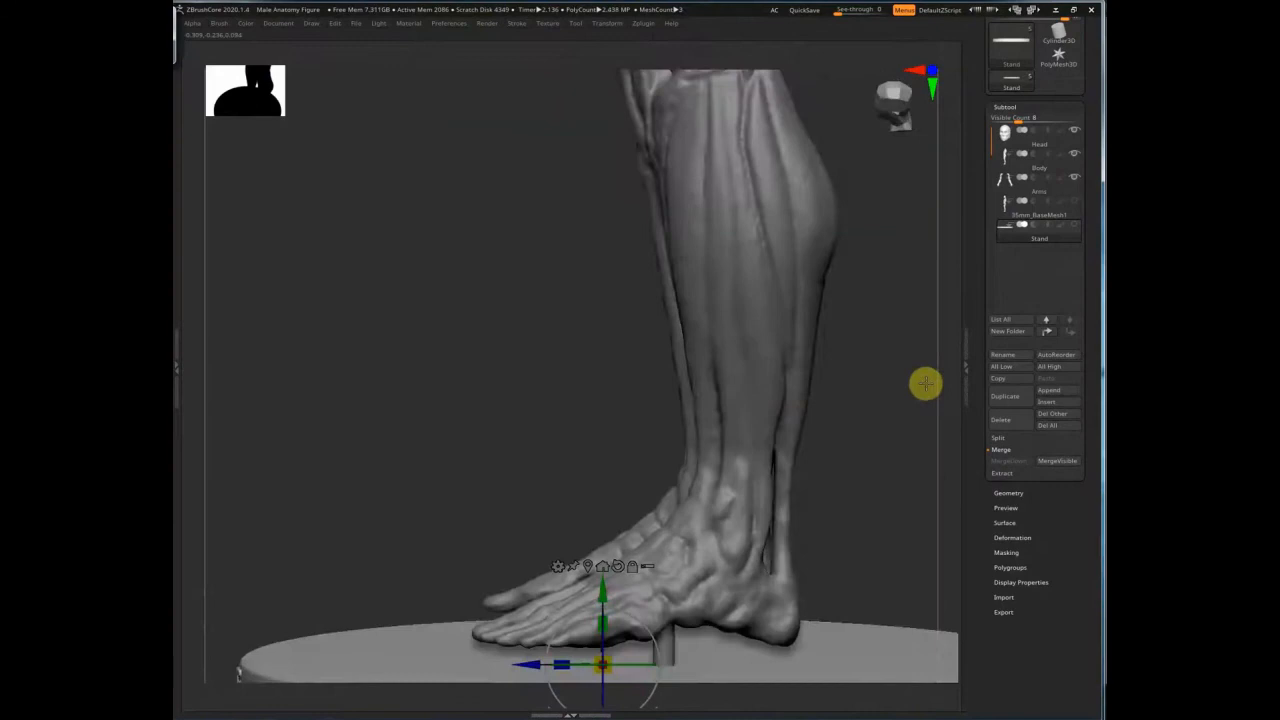
{"action": "mouse_move", "coordinate": [854, 418]}
{"action": "right_mouse_down", "text": "ctrl"}
{"action": "mouse_move", "coordinate": [734, 571]}
{"action": "mouse_move", "coordinate": [764, 384]}
{"action": "right_mouse_up", "text": "ctrl"}
{"action": "key", "text": "q"}
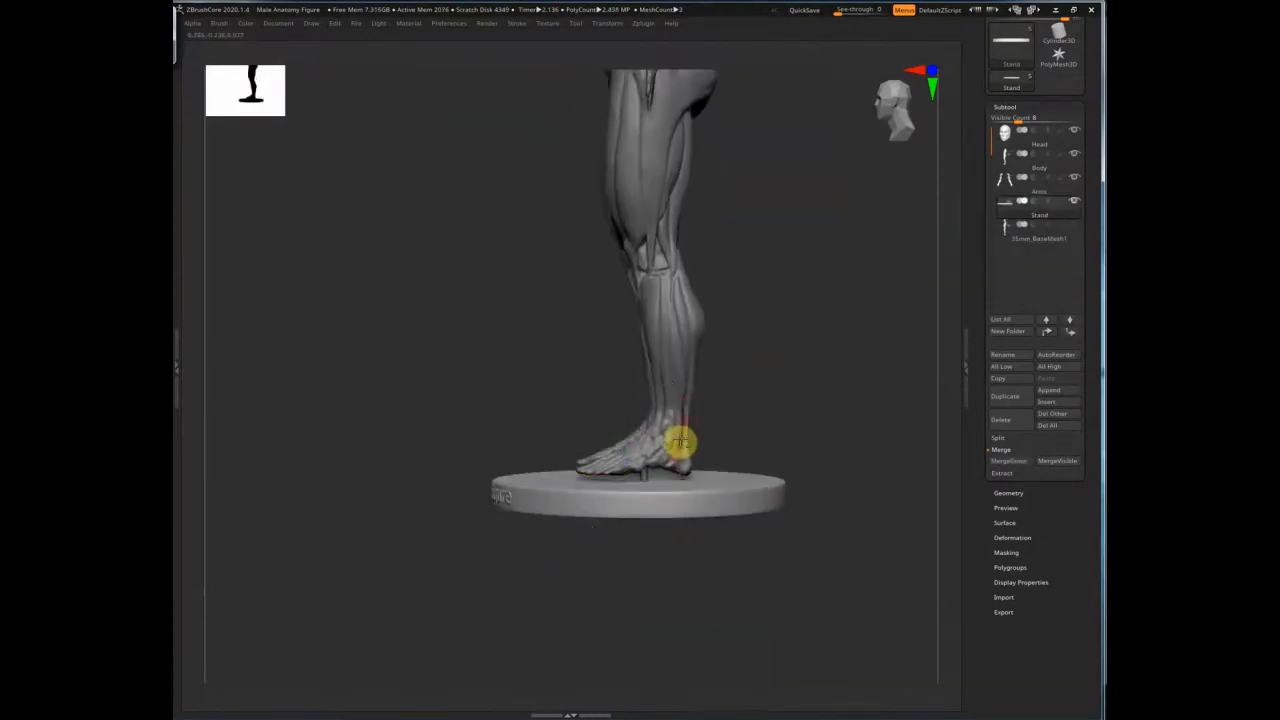
Step: Isolate the feet and foot pegs of the Body by hiding the rest of its mesh
{"action": "left_click", "coordinate": [686, 445], "text": "alt"}
{"action": "left_click_drag", "start_coordinate": [766, 397], "coordinate": [543, 508], "text": "ctrl+shift"}
{"action": "right_click_drag", "start_coordinate": [784, 416], "coordinate": [851, 347], "text": "alt"}
{"action": "left_click_drag", "start_coordinate": [851, 214], "coordinate": [811, 431]}
Step: Examine the peg sockets in the Stand up close with the polyframe displayed, and check how the foot pegs line up
{"action": "left_click", "coordinate": [811, 431], "text": "alt"}
{"action": "left_click_drag", "start_coordinate": [822, 320], "coordinate": [822, 346]}
{"action": "right_click_drag", "start_coordinate": [680, 365], "coordinate": [765, 272]}
{"action": "right_click_drag", "start_coordinate": [753, 438], "coordinate": [603, 434], "text": "alt"}
{"action": "right_click_drag", "start_coordinate": [715, 372], "coordinate": [731, 294], "text": "ctrl"}
{"action": "right_click_drag", "start_coordinate": [781, 227], "coordinate": [736, 582]}
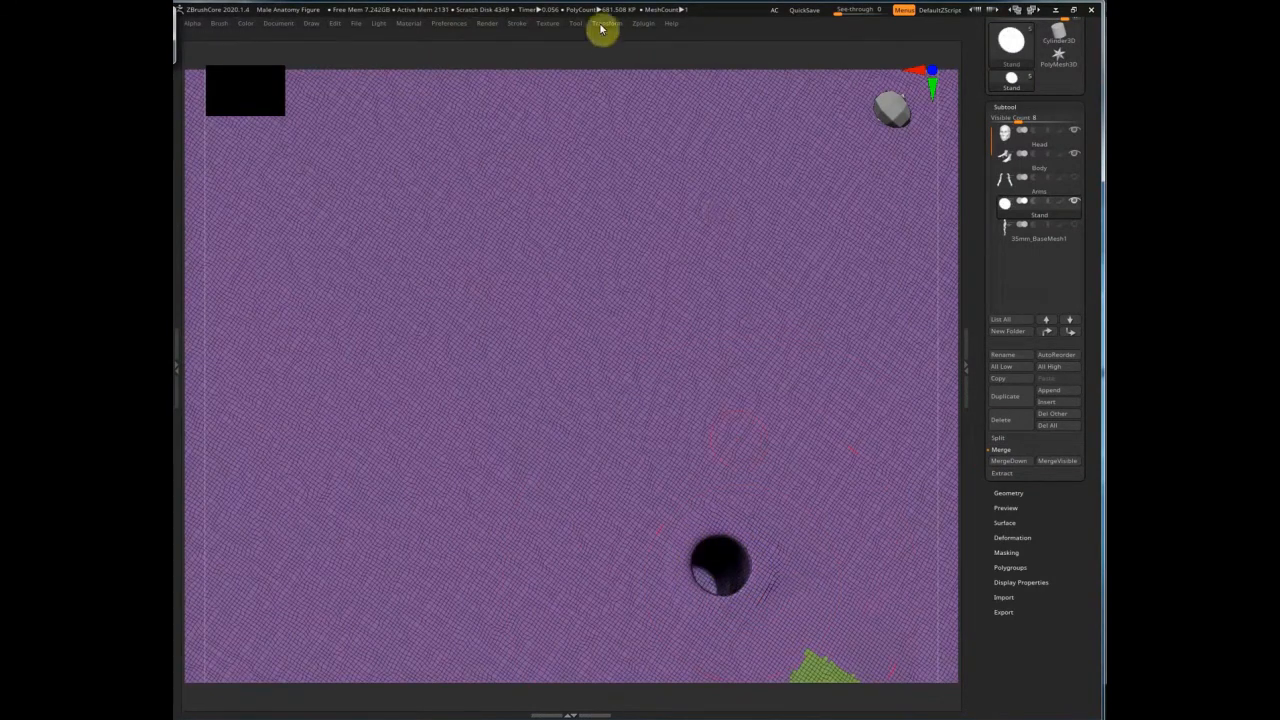
{"action": "right_click_drag", "start_coordinate": [748, 578], "coordinate": [849, 363]}
{"action": "right_click_drag", "start_coordinate": [624, 457], "coordinate": [653, 422], "text": "ctrl"}
{"action": "left_click_drag", "start_coordinate": [632, 460], "coordinate": [648, 443]}
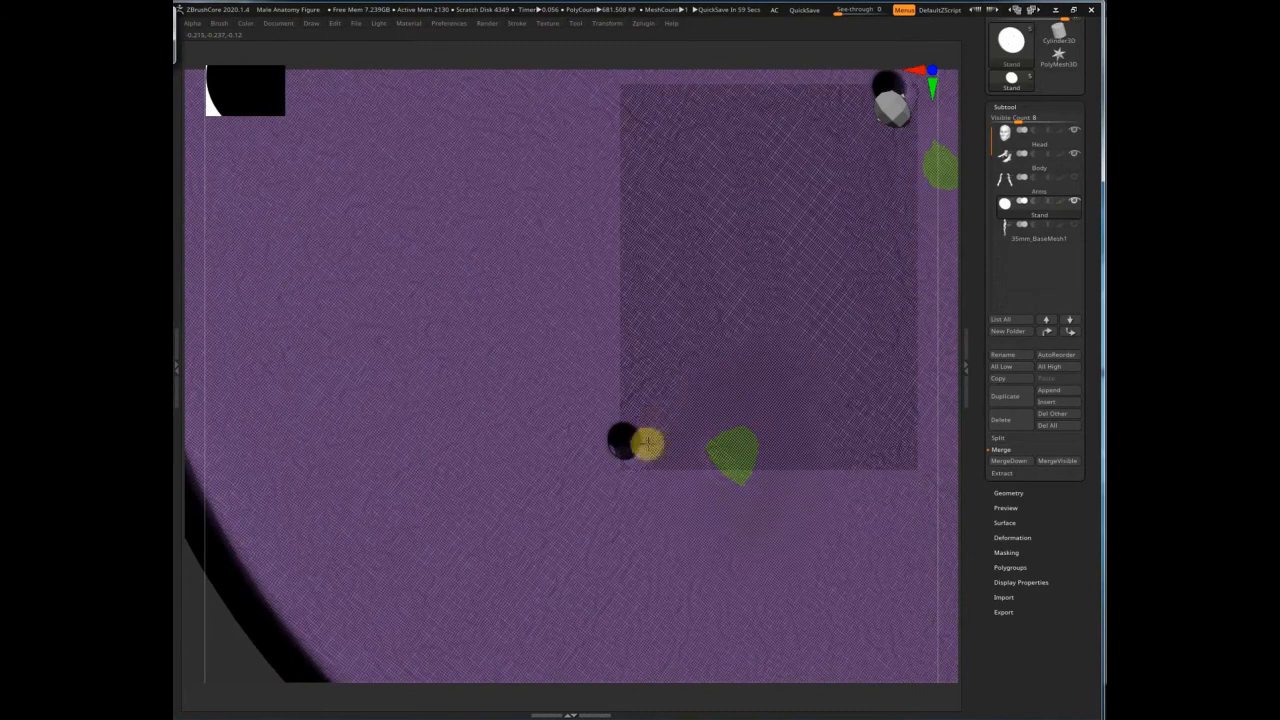
{"action": "right_click_drag", "start_coordinate": [650, 474], "coordinate": [686, 417]}
{"action": "key", "text": "shift+f"}
{"action": "right_click_drag", "start_coordinate": [769, 274], "coordinate": [736, 438]}
{"action": "right_click_drag", "start_coordinate": [314, 460], "coordinate": [656, 404], "text": "ctrl"}
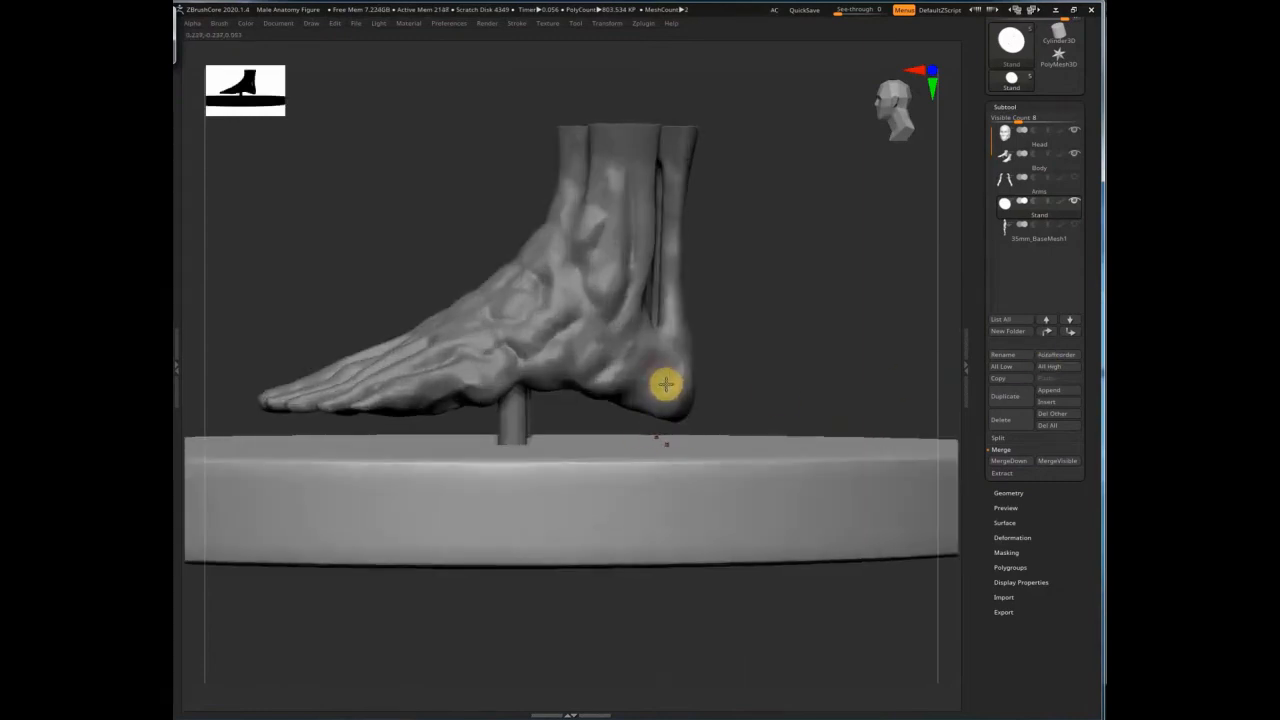
Step: Raise the Stand vertically until its upper surface meets the soles of the feet
{"action": "left_click", "coordinate": [658, 382], "text": "alt"}
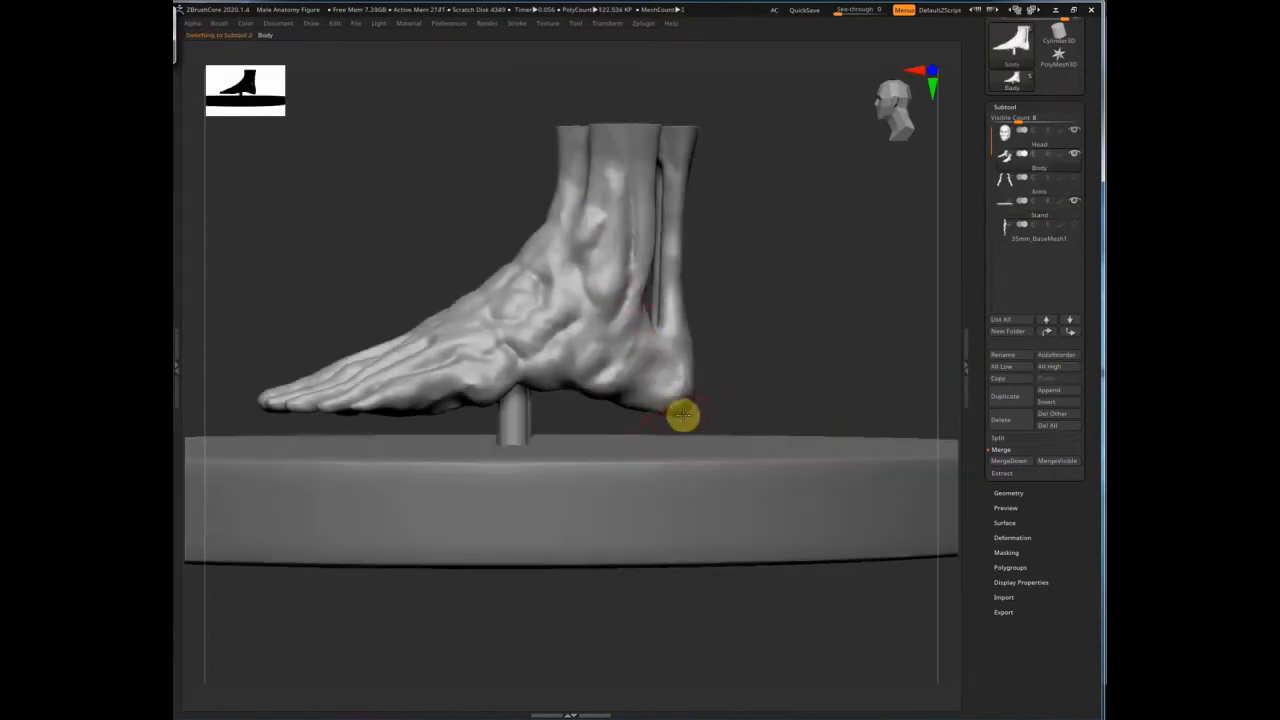
{"action": "key", "text": "w"}
{"action": "left_click_drag", "start_coordinate": [434, 371], "coordinate": [434, 349]}
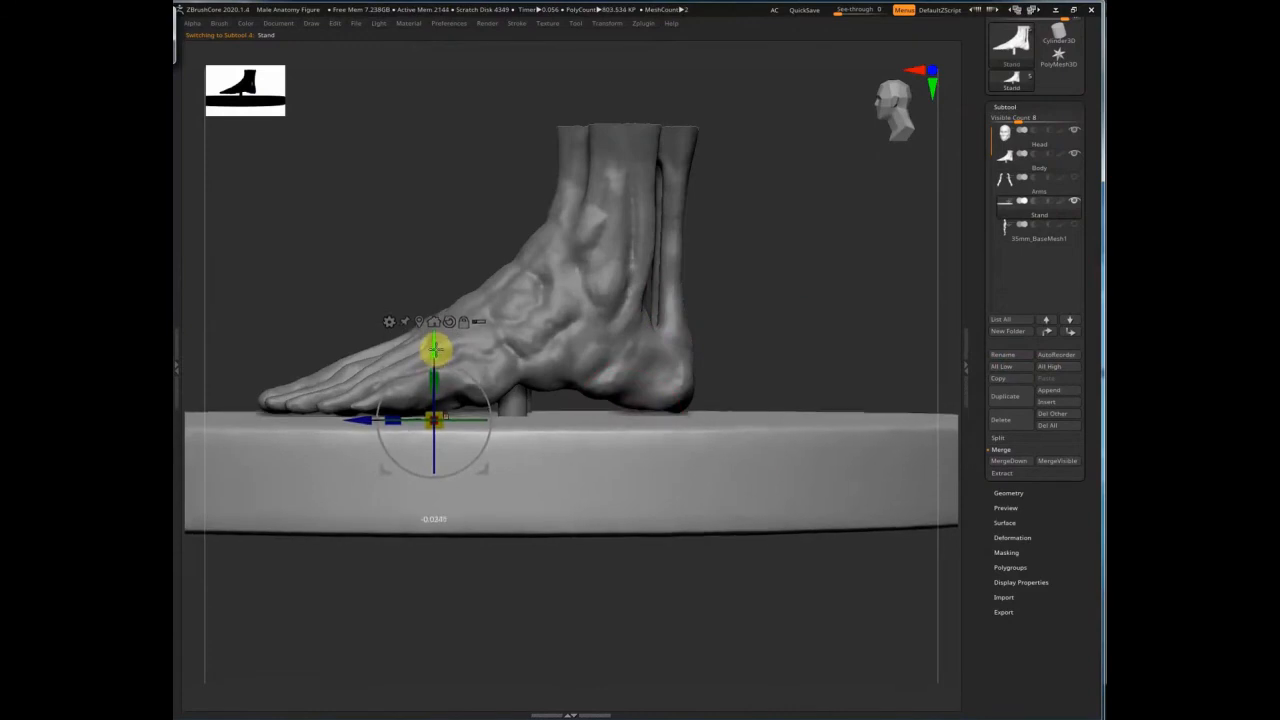
{"action": "right_click_drag", "start_coordinate": [799, 321], "coordinate": [844, 285]}
{"action": "right_click_drag", "start_coordinate": [844, 285], "coordinate": [590, 323], "text": "ctrl"}
{"action": "key", "text": "q"}
Step: Select the Body, unhide its full mesh, and examine the gaps between the ankle tendons
{"action": "left_click", "coordinate": [500, 381], "text": "alt"}
{"action": "right_click_drag", "start_coordinate": [590, 323], "coordinate": [745, 345], "text": "ctrl"}
{"action": "right_click_drag", "start_coordinate": [573, 292], "coordinate": [603, 272]}
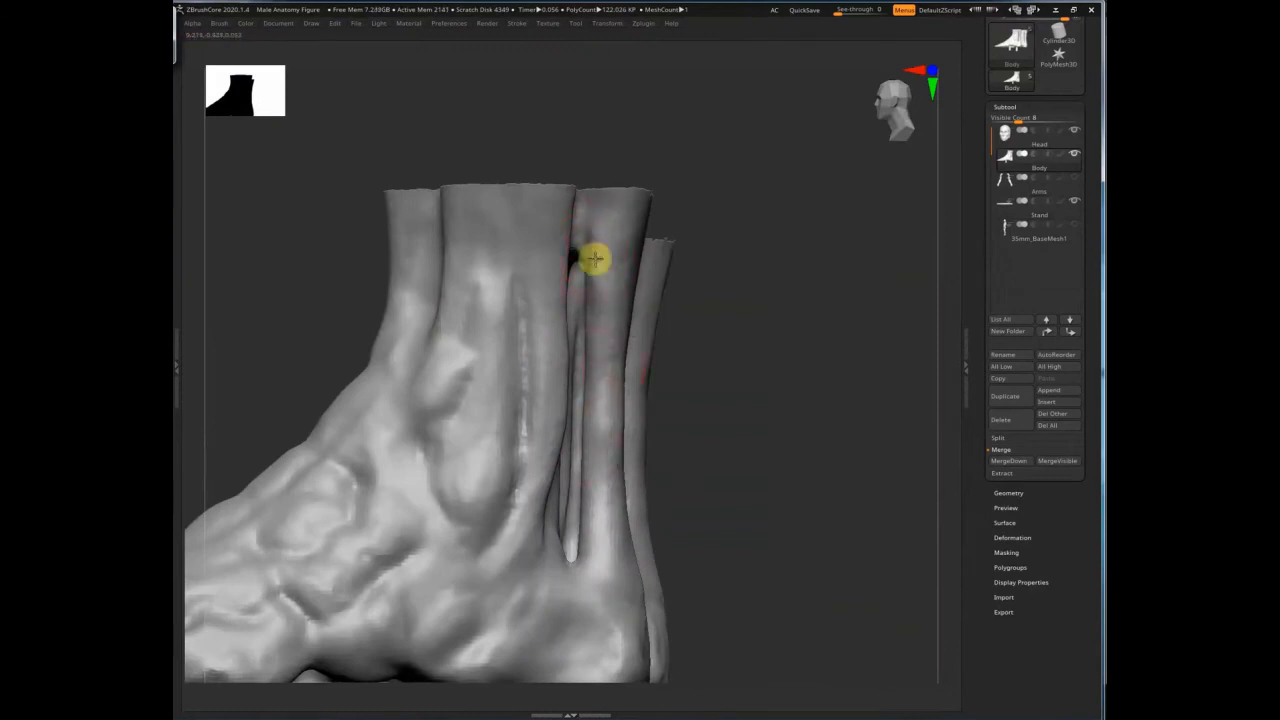
{"action": "right_click_drag", "start_coordinate": [598, 421], "coordinate": [602, 253]}
{"action": "right_click_drag", "start_coordinate": [623, 331], "coordinate": [840, 309]}
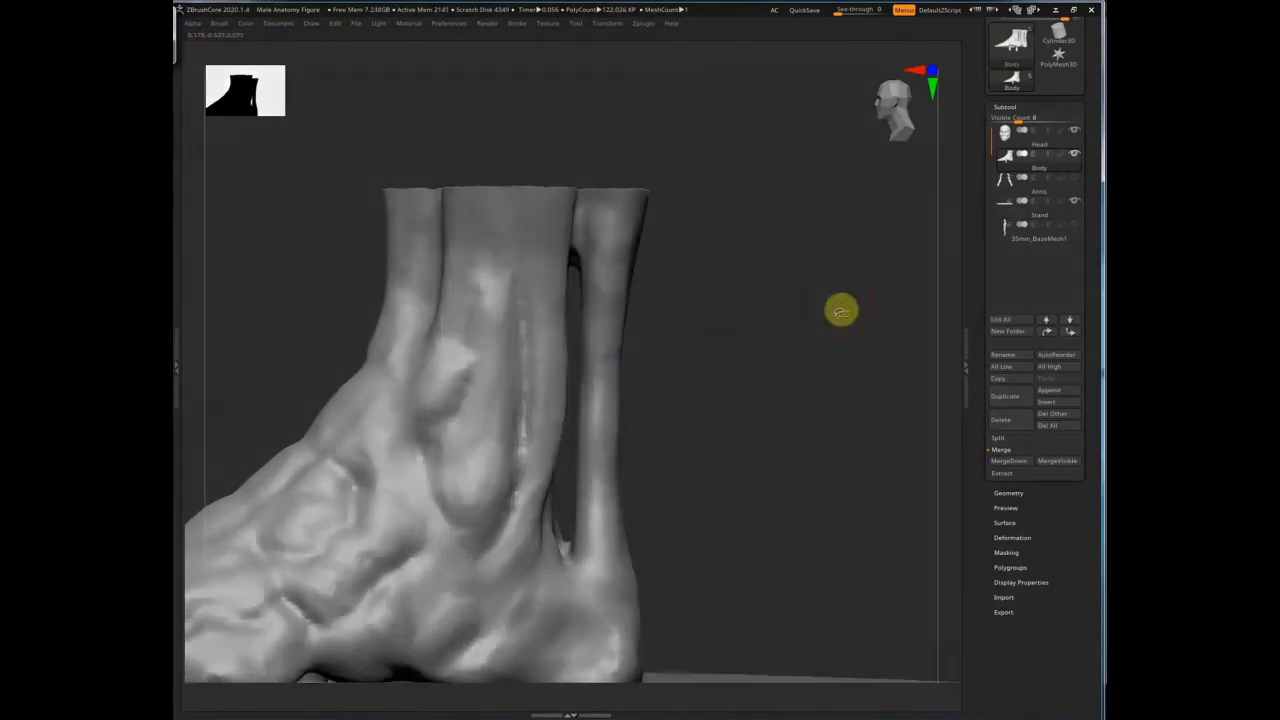
{"action": "left_click", "coordinate": [815, 356], "text": "ctrl+shift"}
{"action": "right_click_drag", "start_coordinate": [823, 368], "coordinate": [637, 344]}
{"action": "right_click_drag", "start_coordinate": [491, 346], "coordinate": [916, 228]}
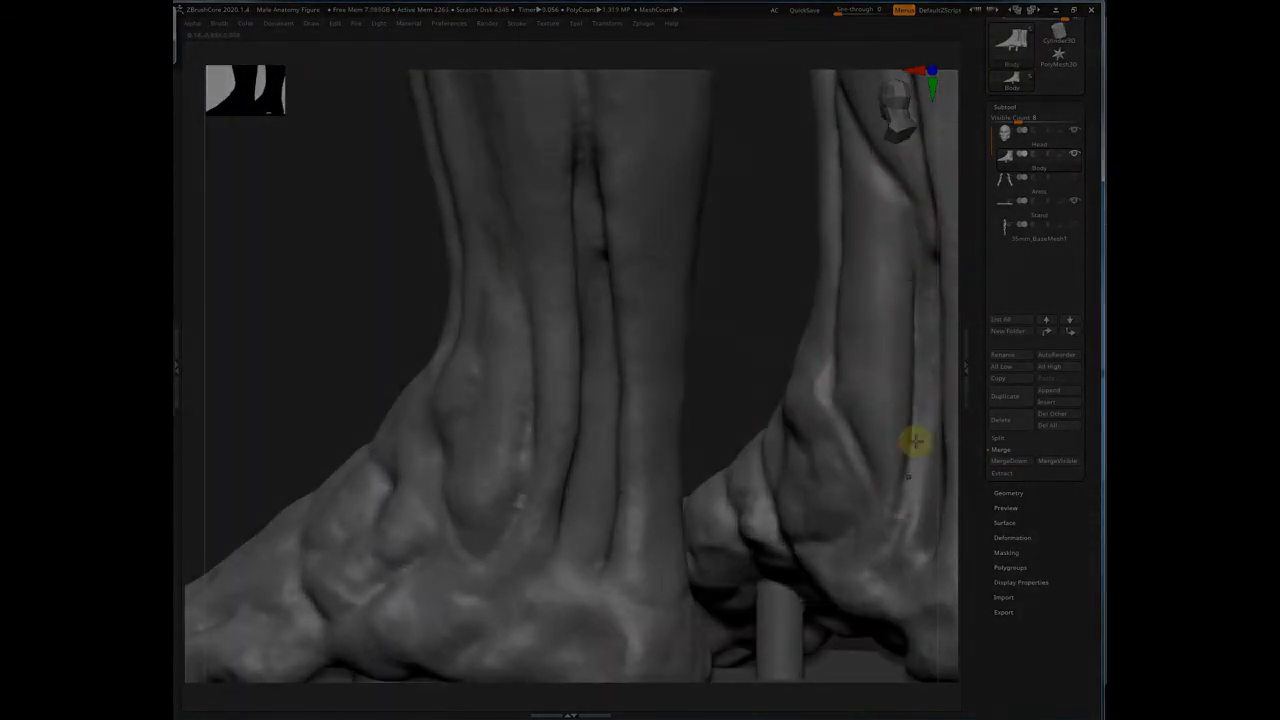
{"action": "right_click_drag", "start_coordinate": [563, 548], "coordinate": [647, 207]}
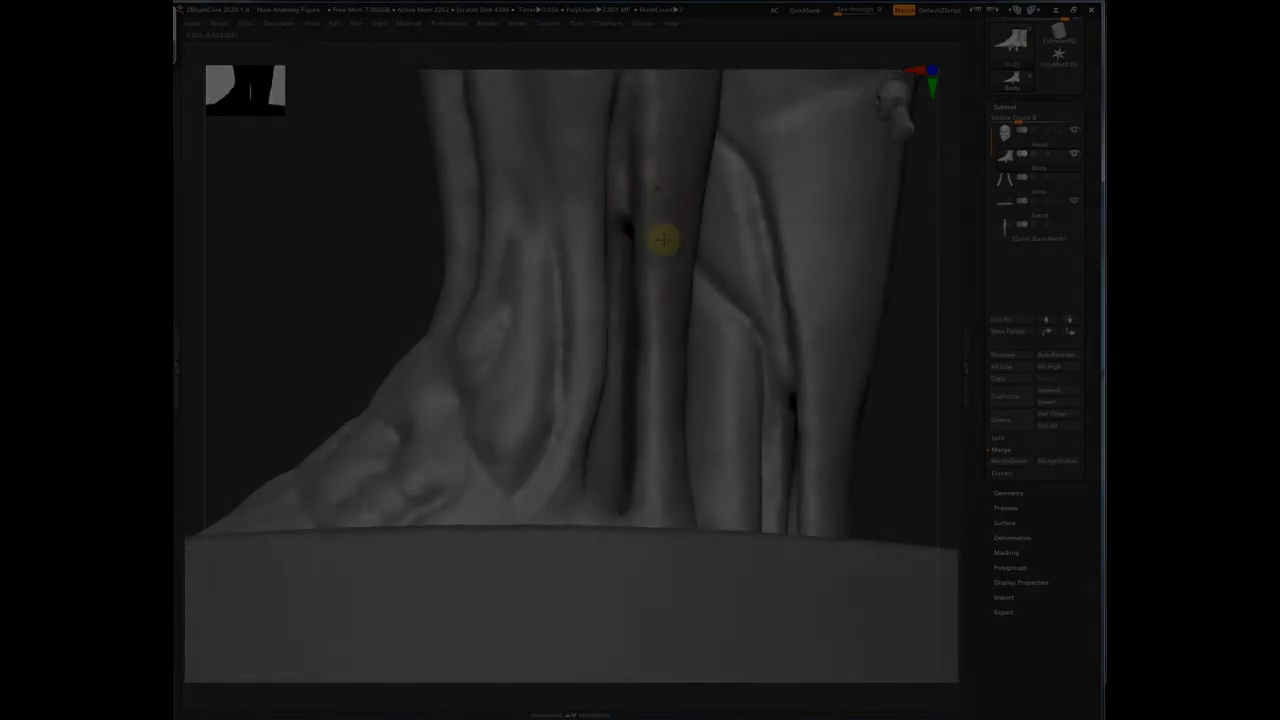